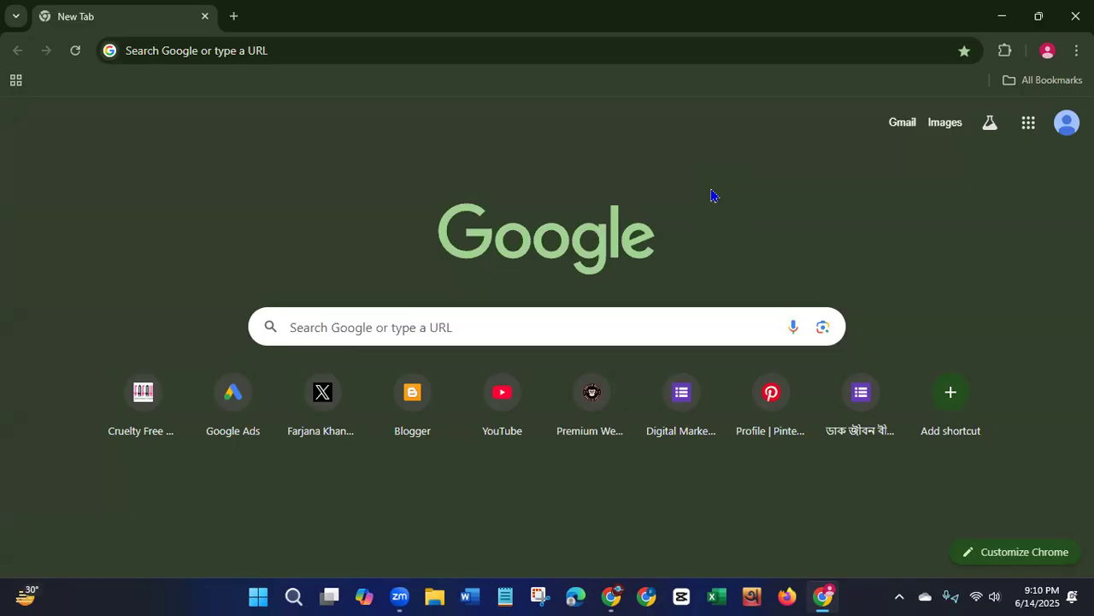
- Search Google for "a2zbookmarking"
left_click(429, 54)
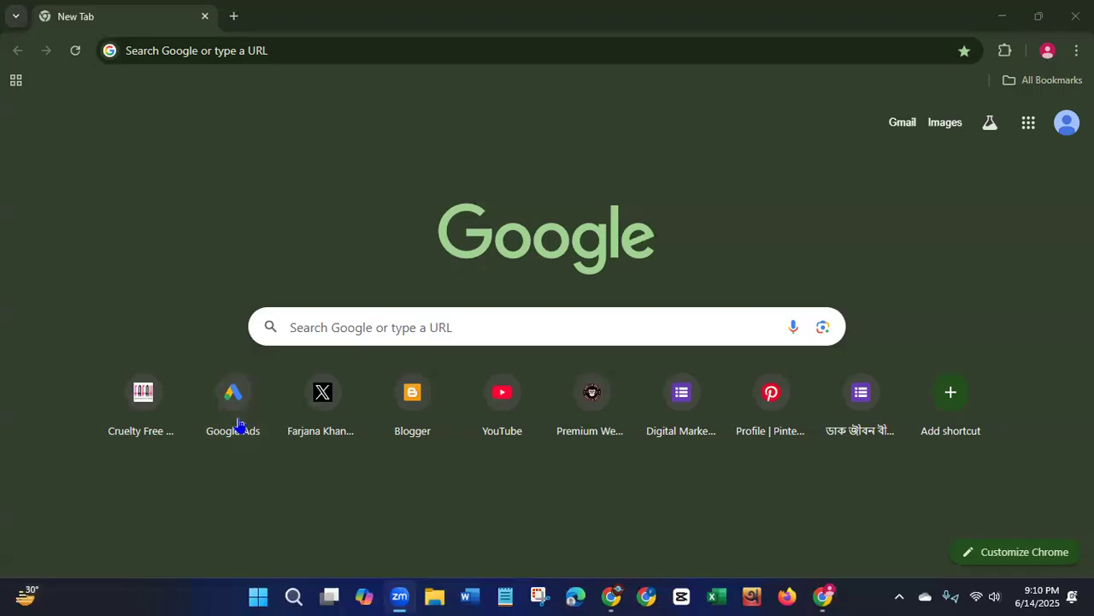
left_click(166, 50)
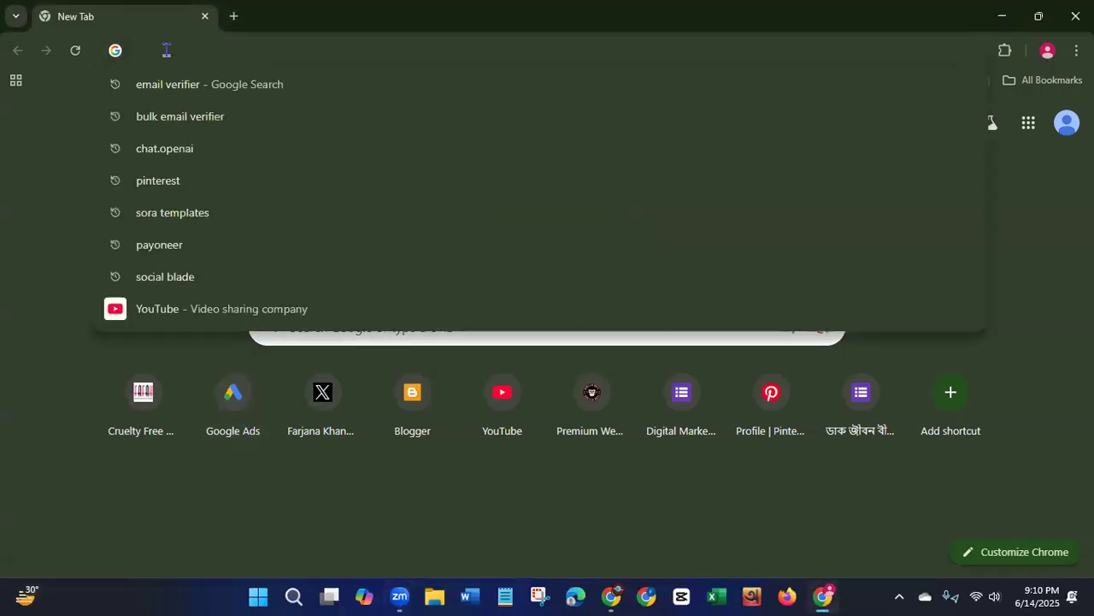
type("a")
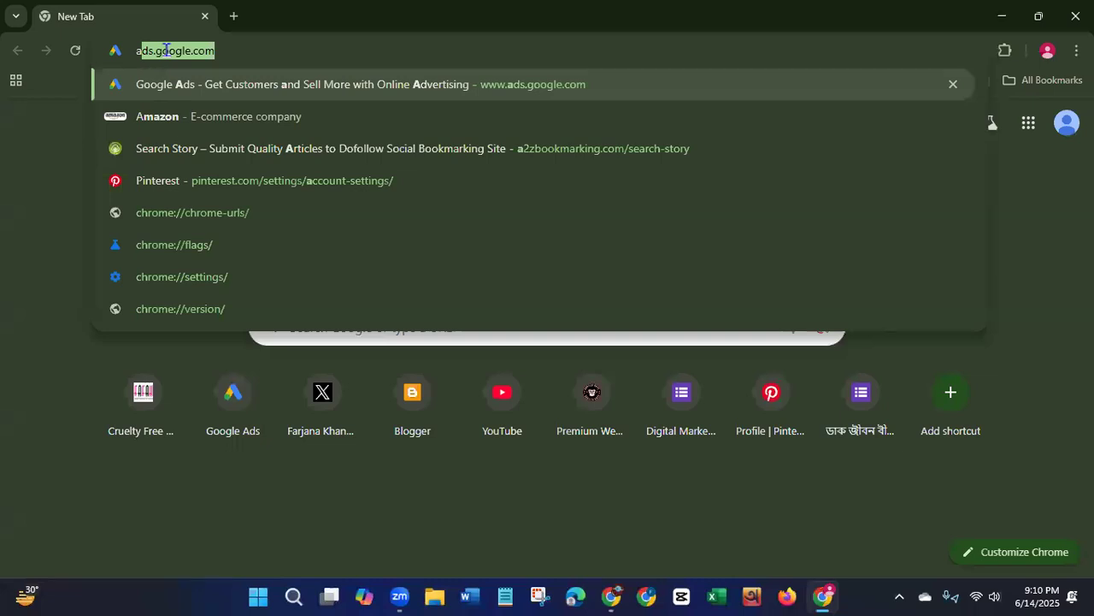
type("2z")
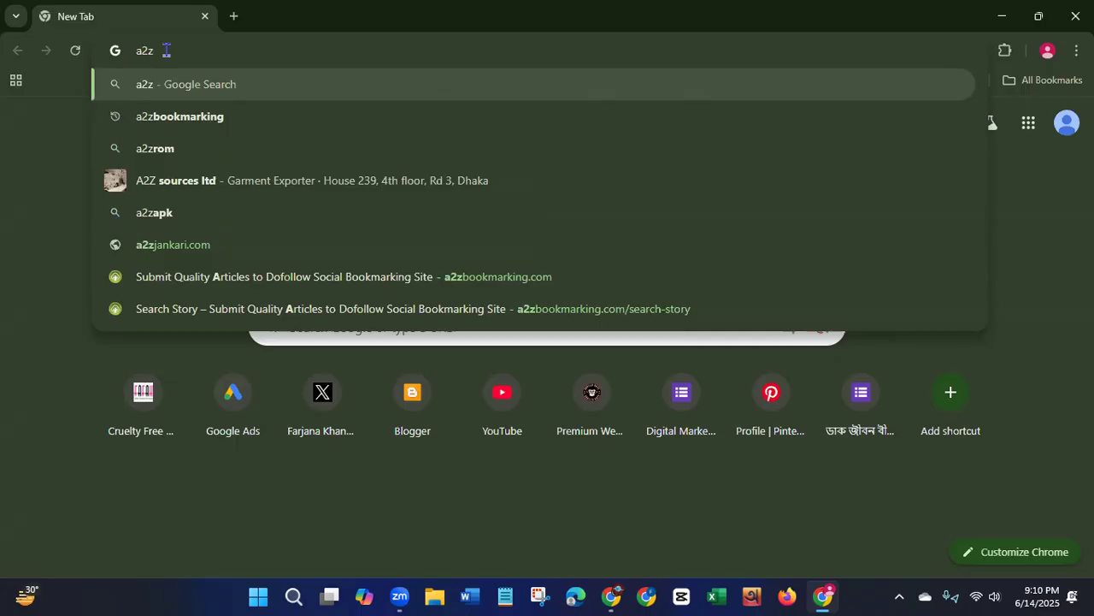
left_click(162, 116)
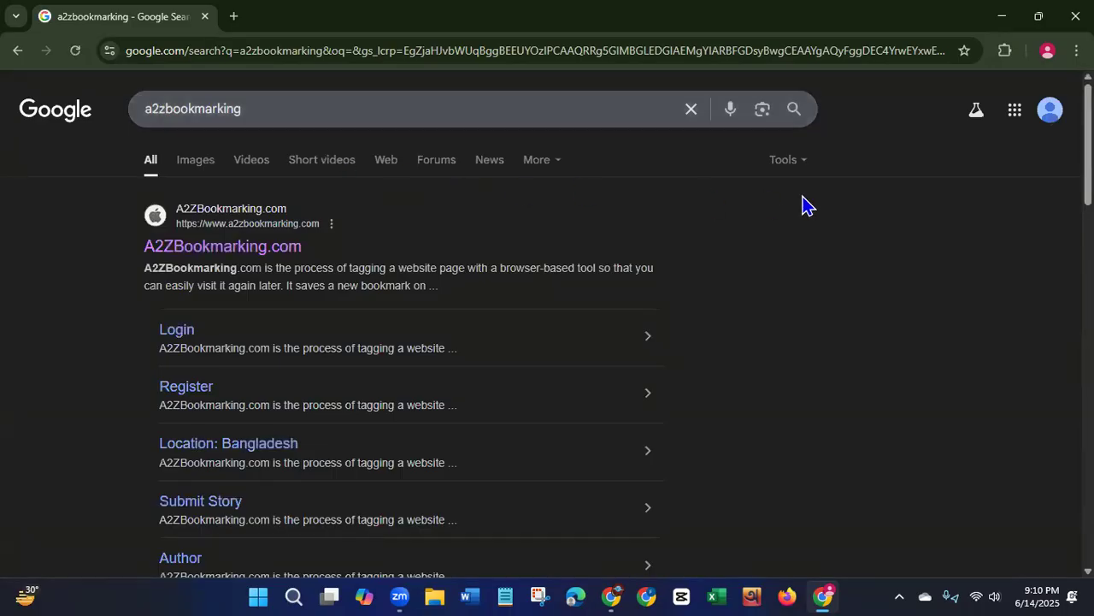
- Open the A2ZBookmarking.com website from the search results
scroll(547, 325, "down", 3)
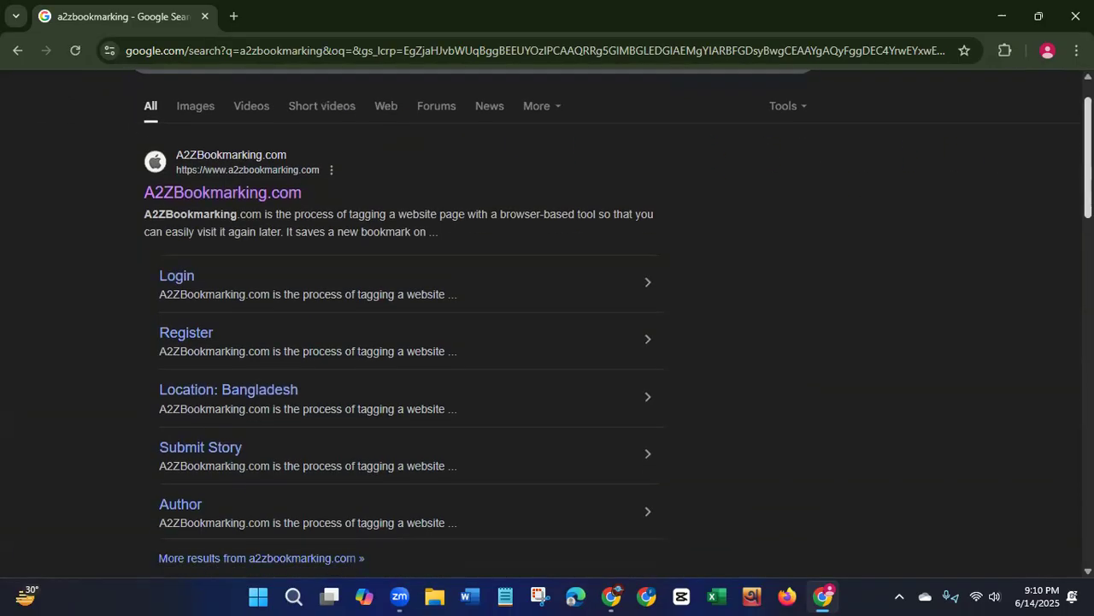
scroll(548, 342, "down", 3)
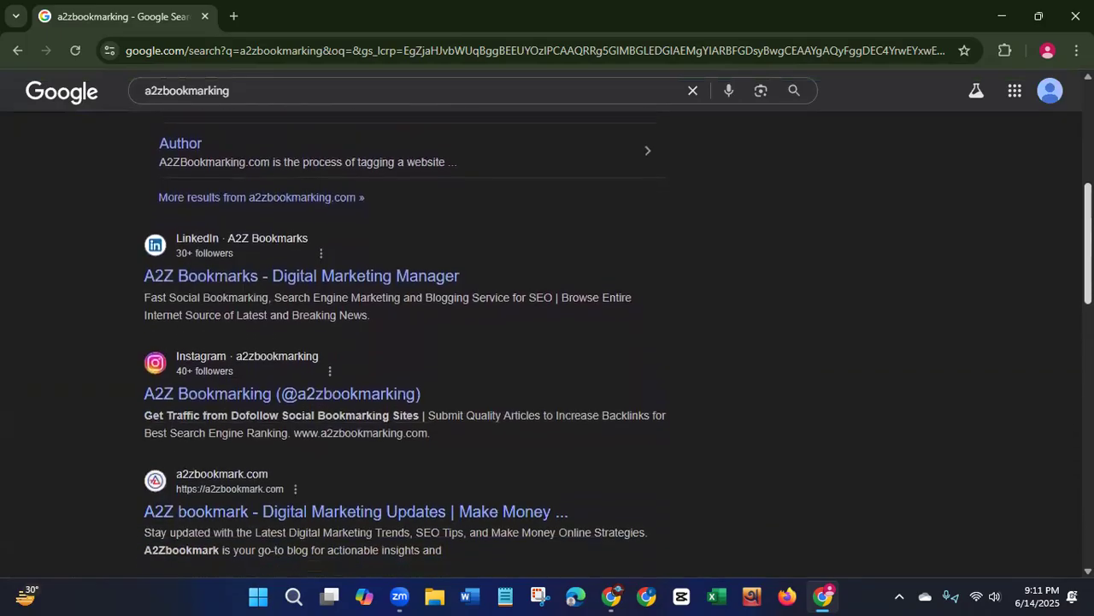
scroll(547, 342, "down", 5)
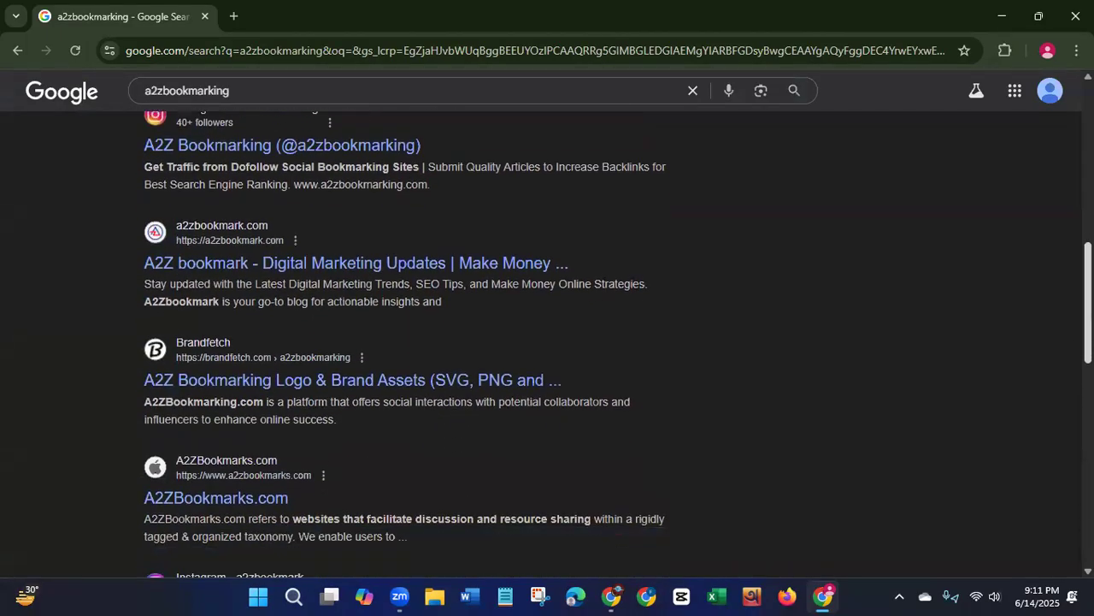
scroll(548, 342, "down", 4)
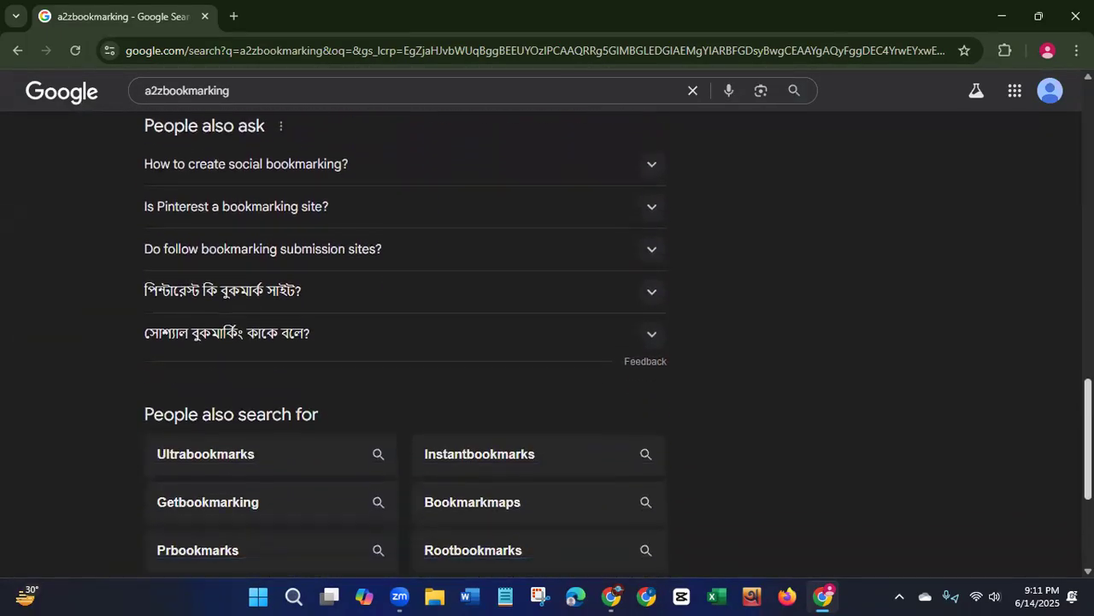
scroll(547, 342, "up", 8)
scroll(547, 342, "up", 6)
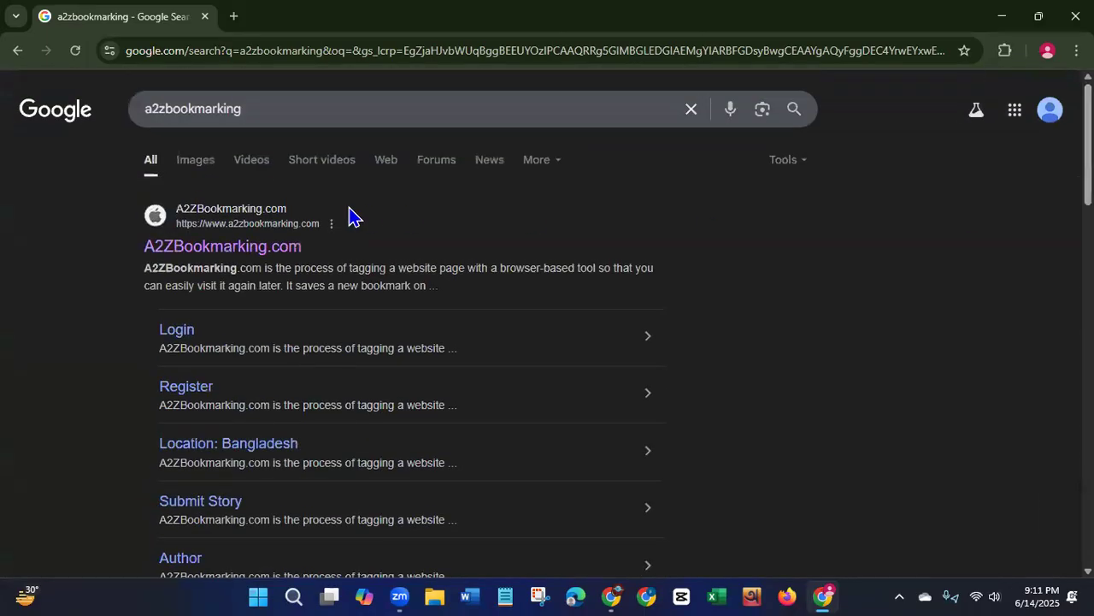
left_click(260, 253)
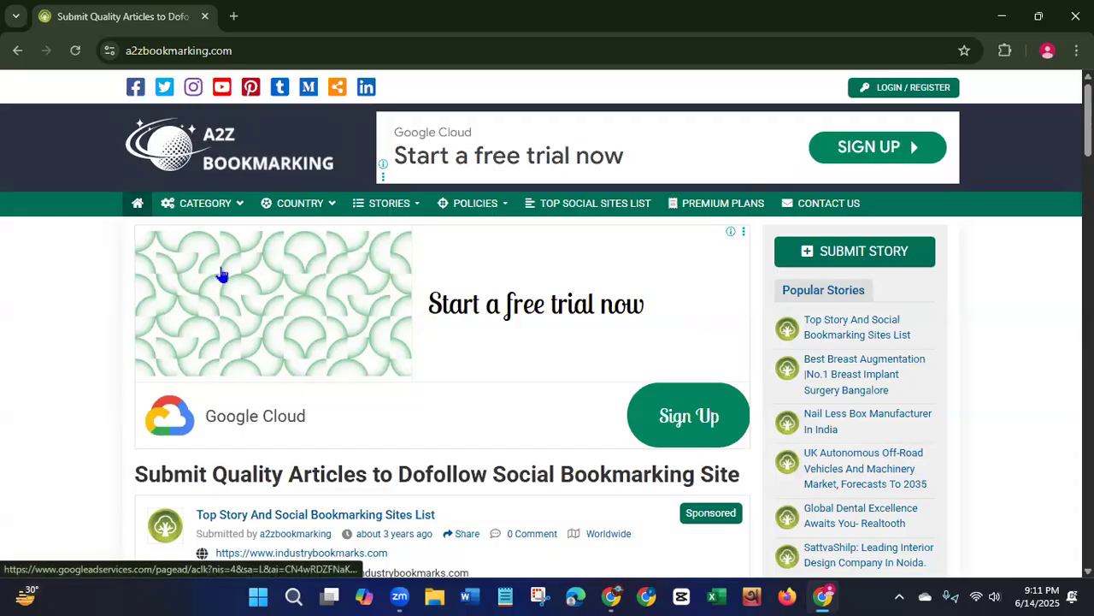
- Look through the submitted stories and the article submission sites listed on the home page
mouse_move(200, 213)
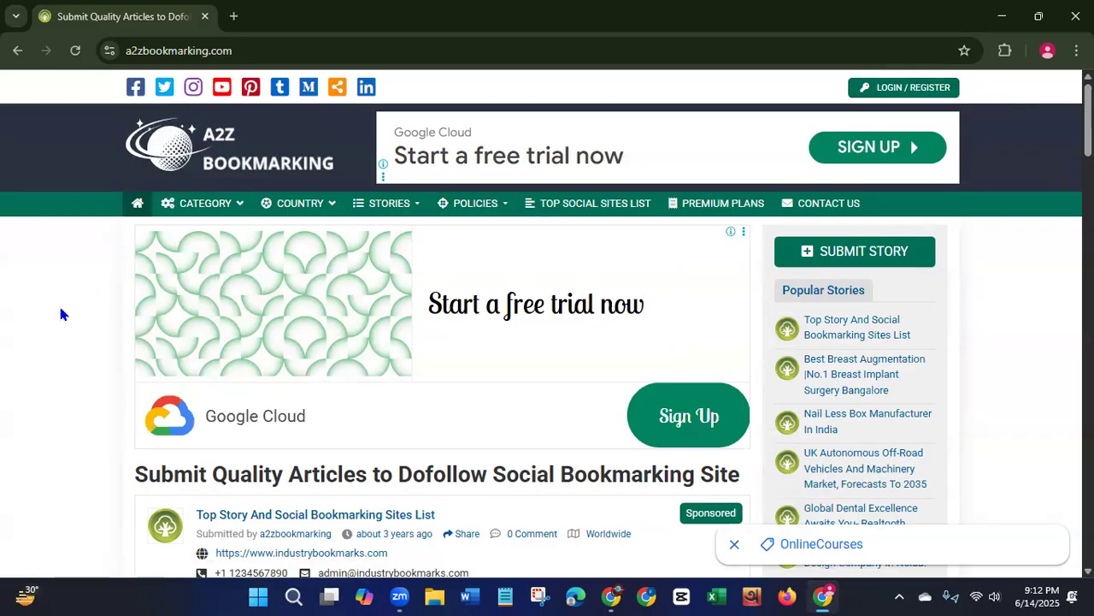
scroll(548, 325, "down", 4)
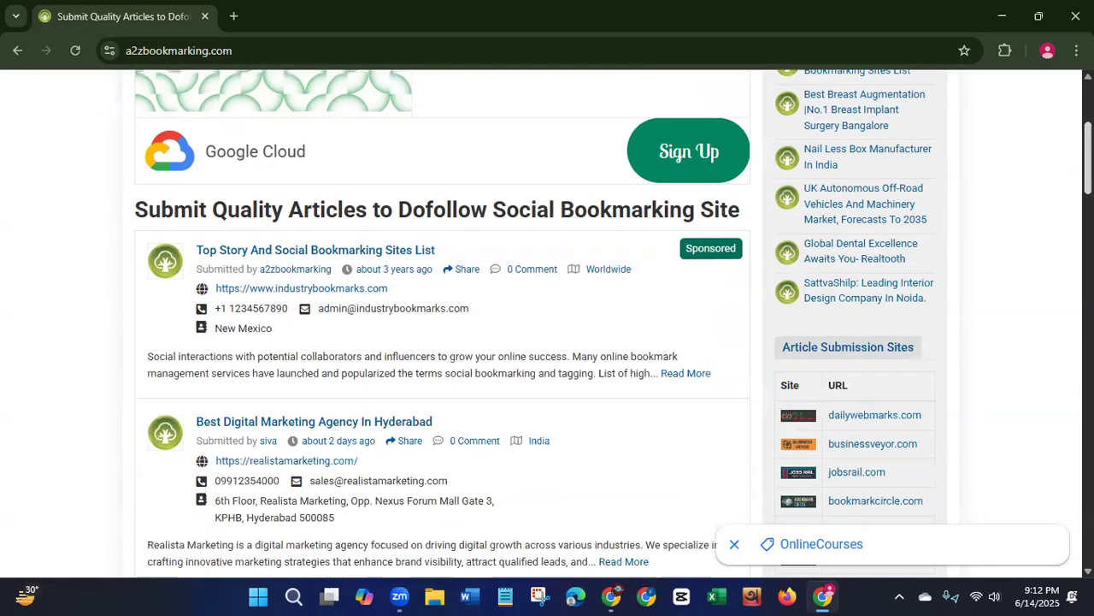
scroll(547, 325, "down", 2)
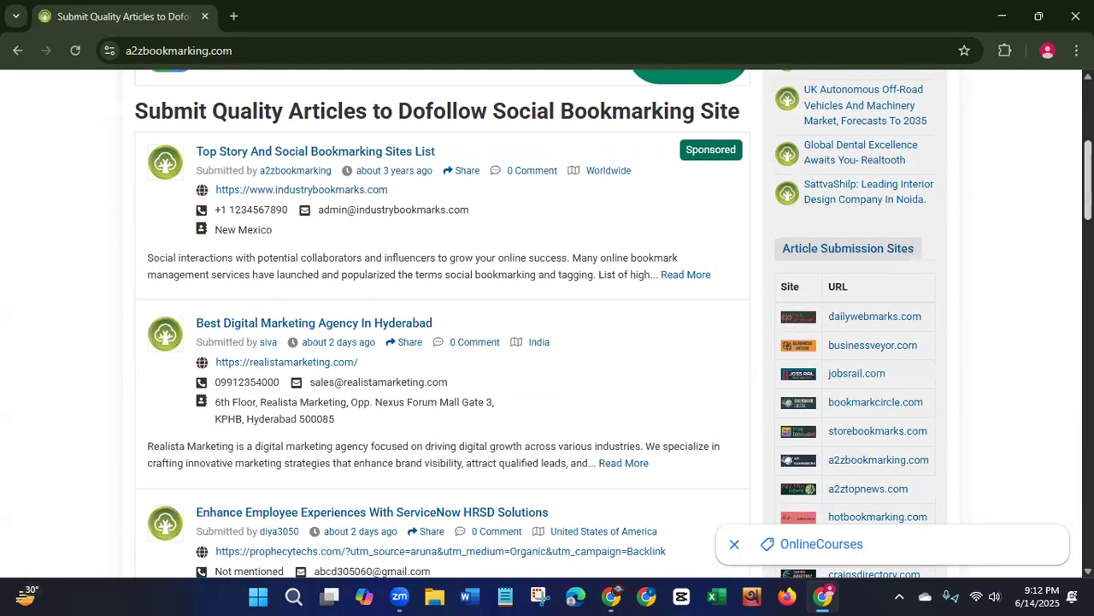
scroll(1051, 361, "down", 9)
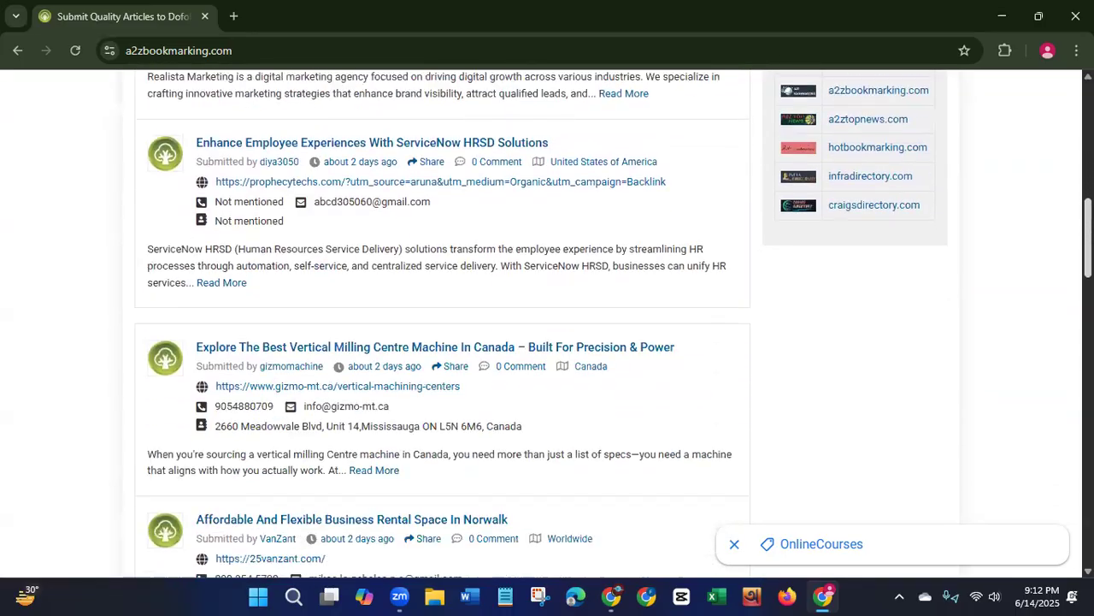
scroll(1052, 362, "down", 3)
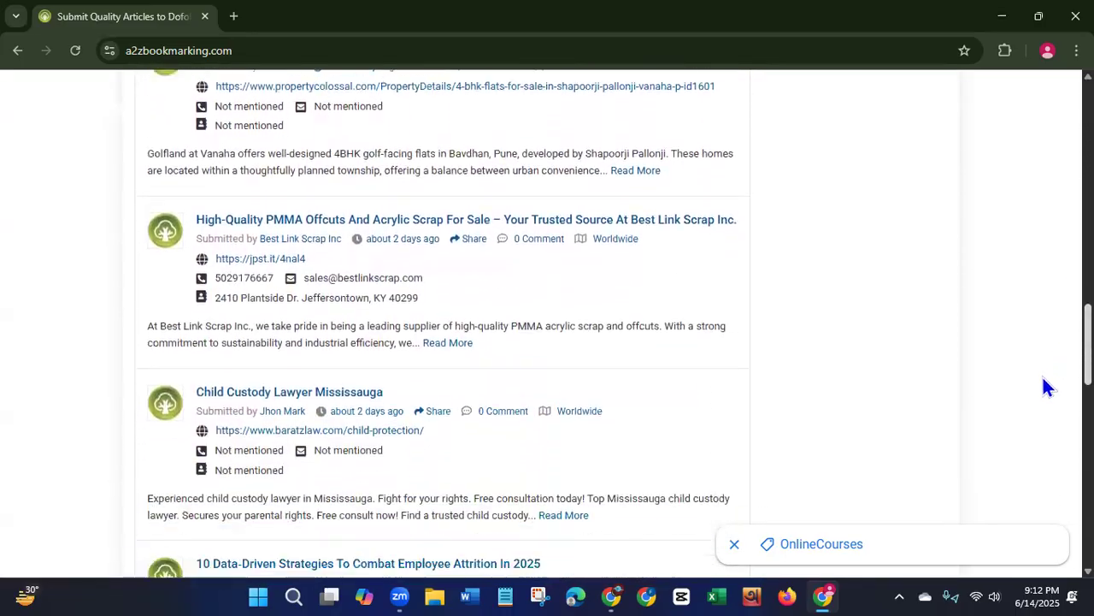
scroll(1051, 361, "up", 12)
scroll(548, 325, "up", 6)
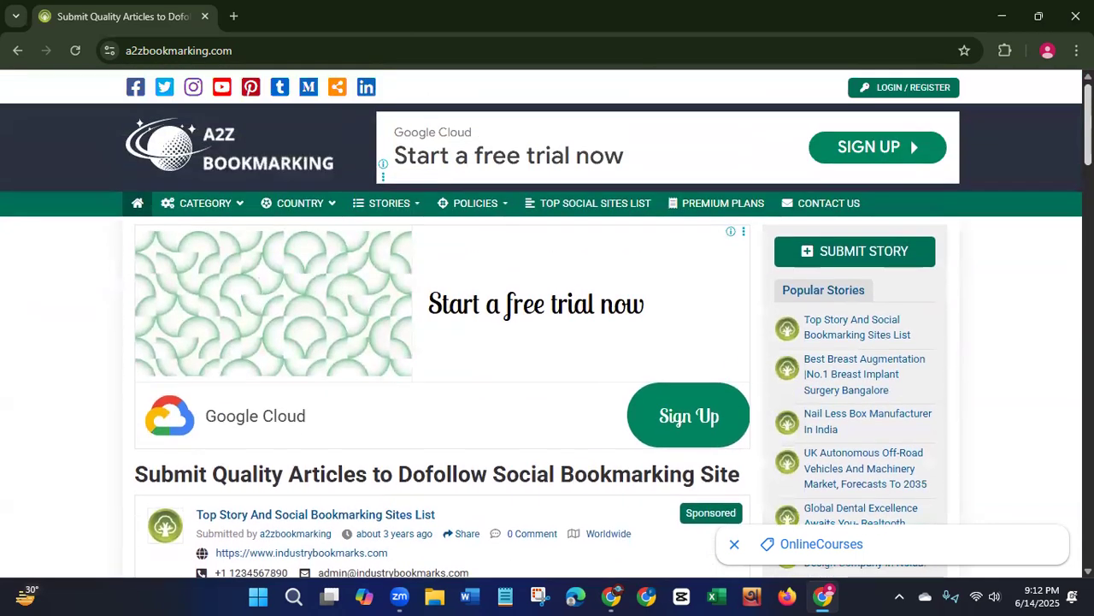
- Open the Food & Beverages category page and dismiss the full-page ad
mouse_move(362, 210)
mouse_move(218, 209)
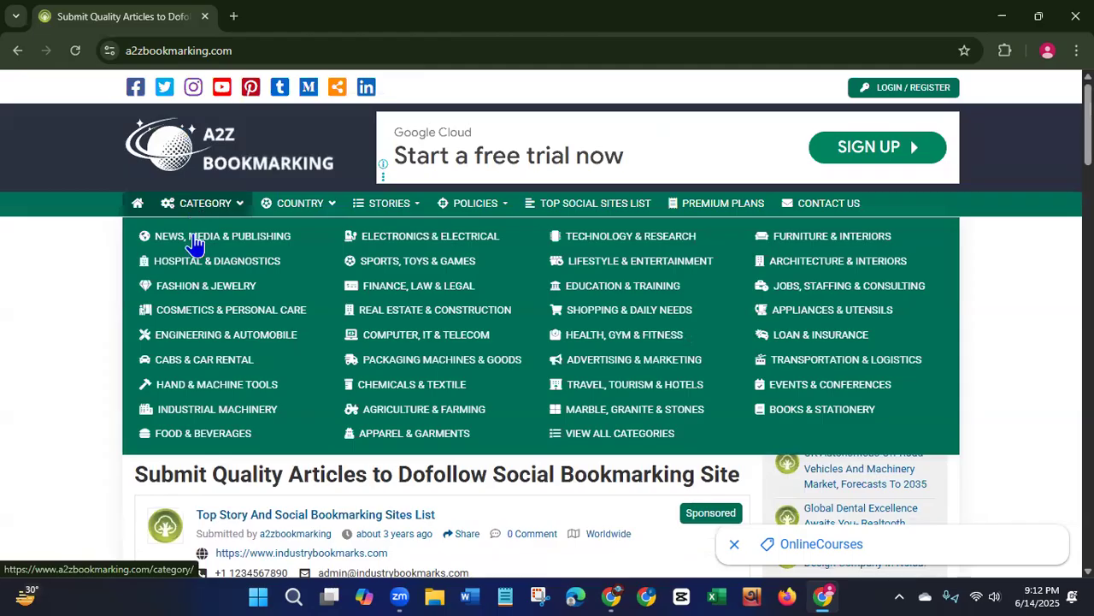
left_click(183, 436)
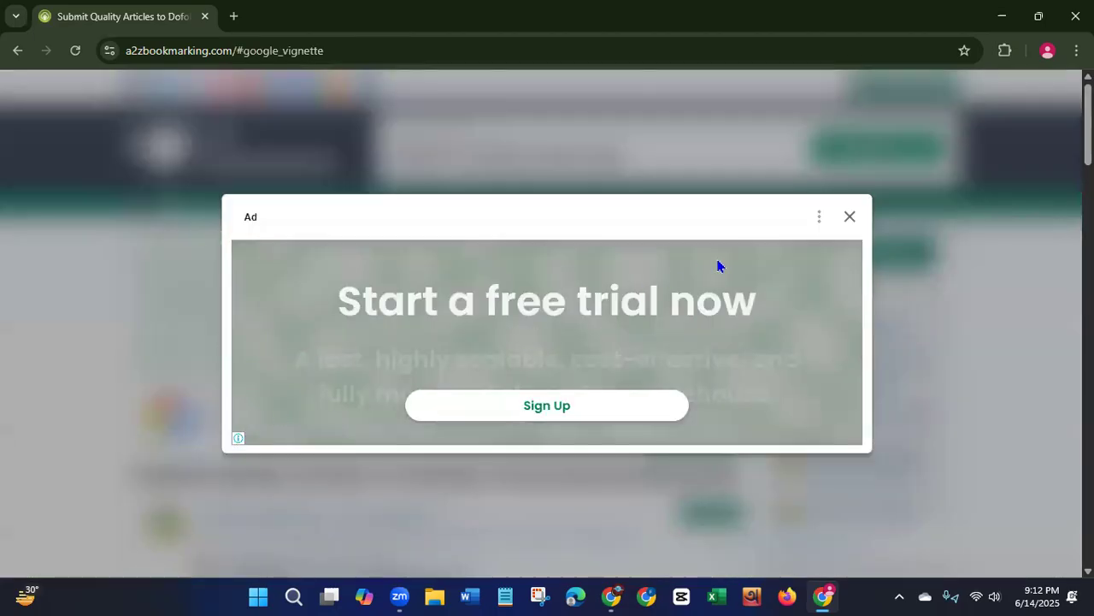
left_click(850, 219)
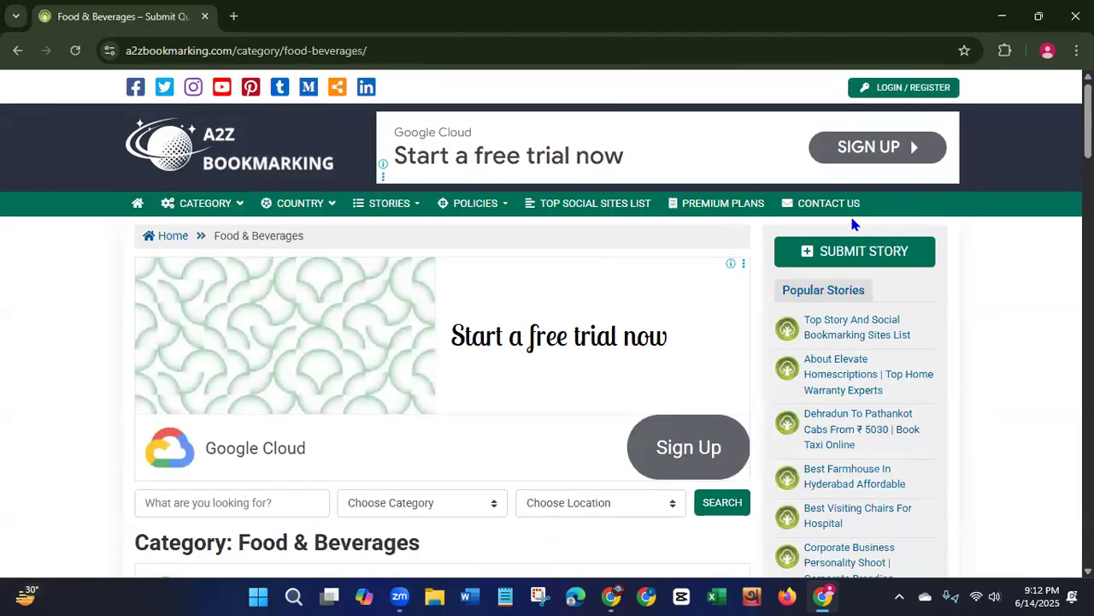
- Search for stories with the category Food & Beverages and the location United Kingdom
scroll(547, 325, "down", 5)
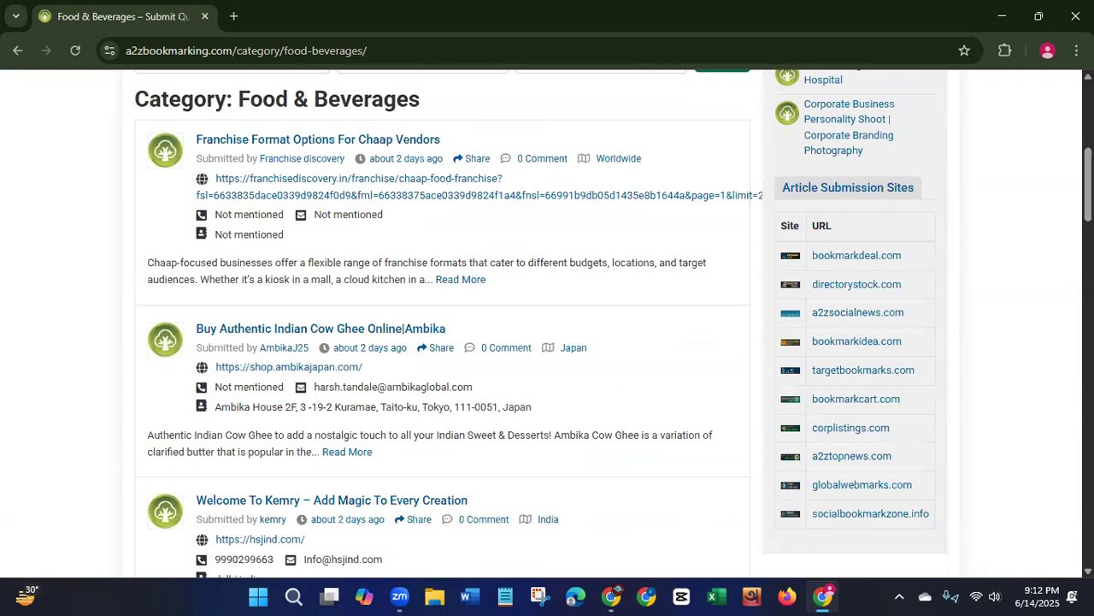
scroll(548, 325, "down", 6)
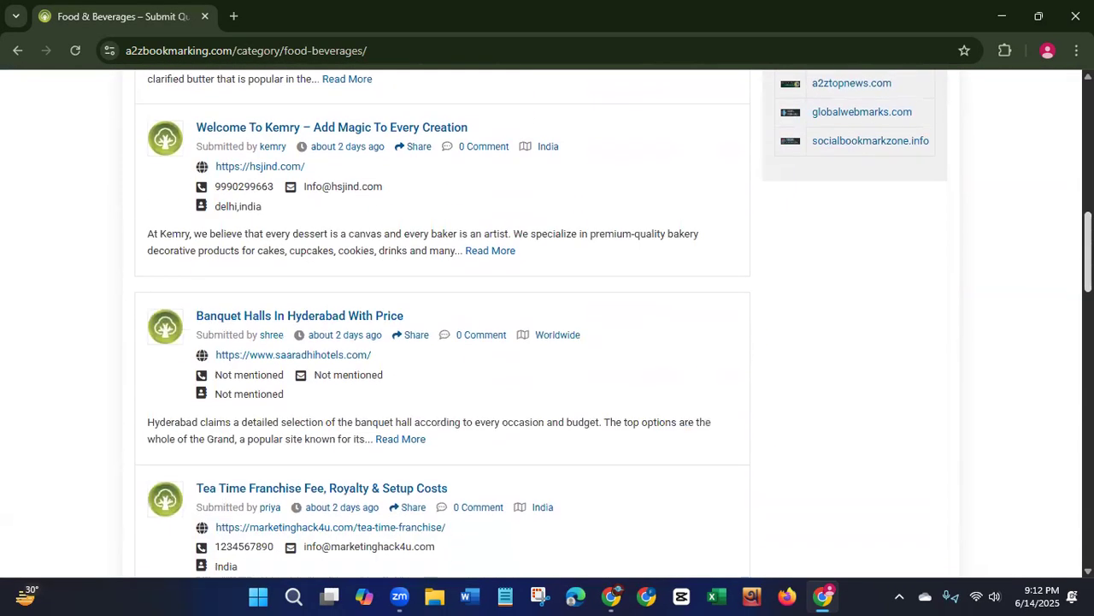
scroll(547, 325, "down", 5)
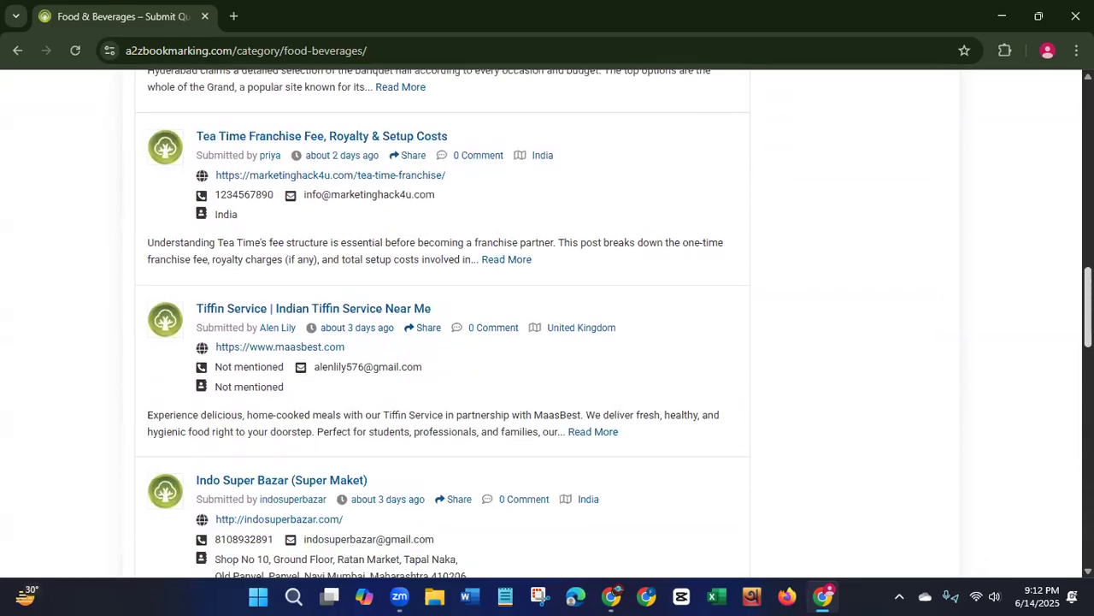
scroll(548, 325, "up", 16)
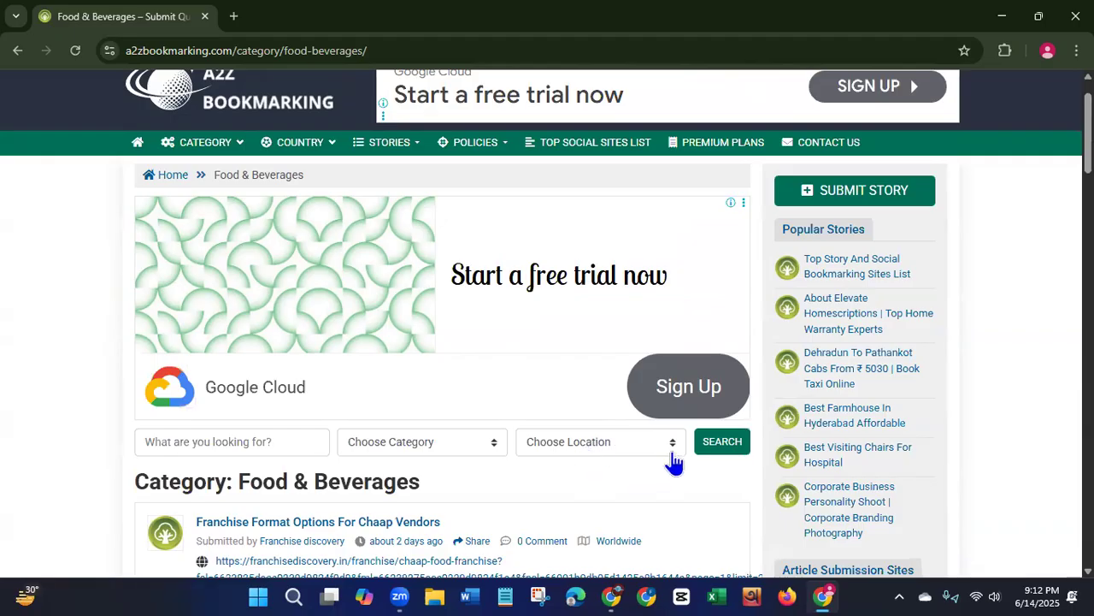
left_click(495, 443)
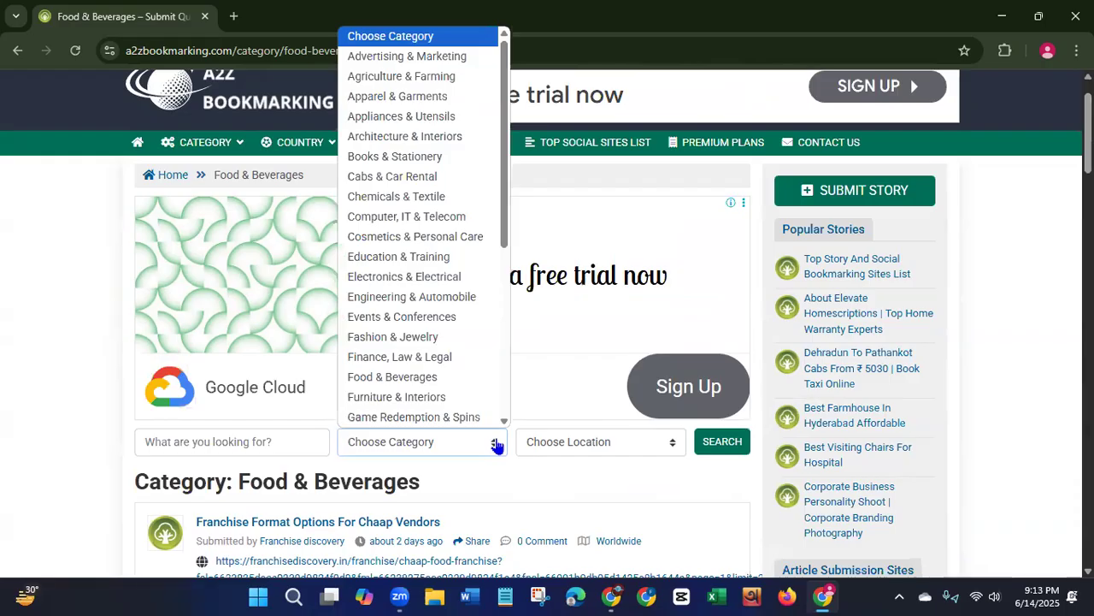
left_click(368, 384)
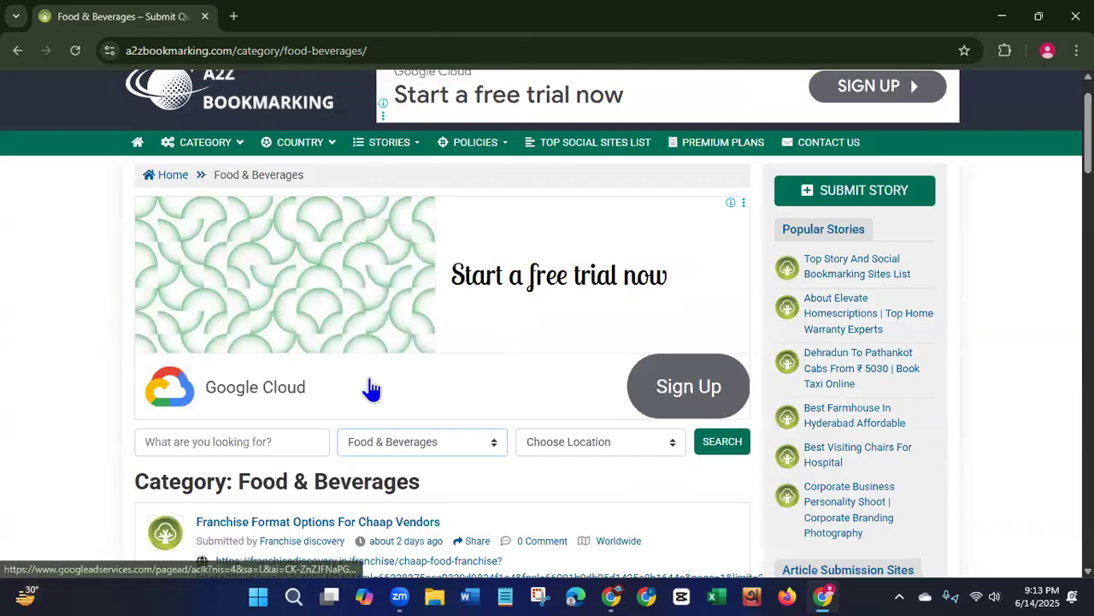
left_click(672, 445)
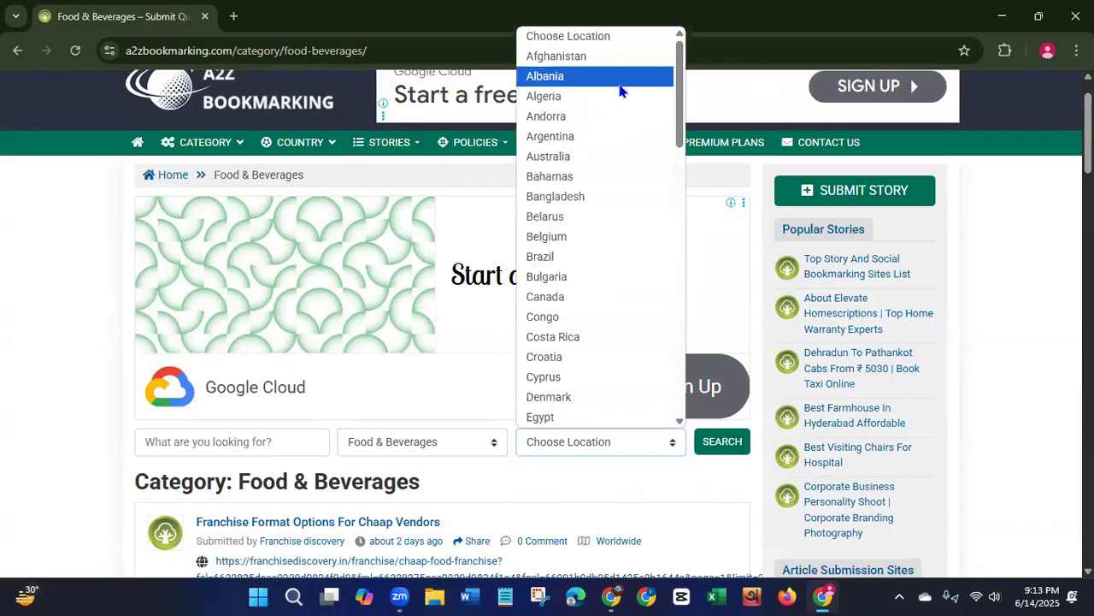
left_click_drag(680, 80, 682, 241)
left_click_drag(682, 257, 681, 346)
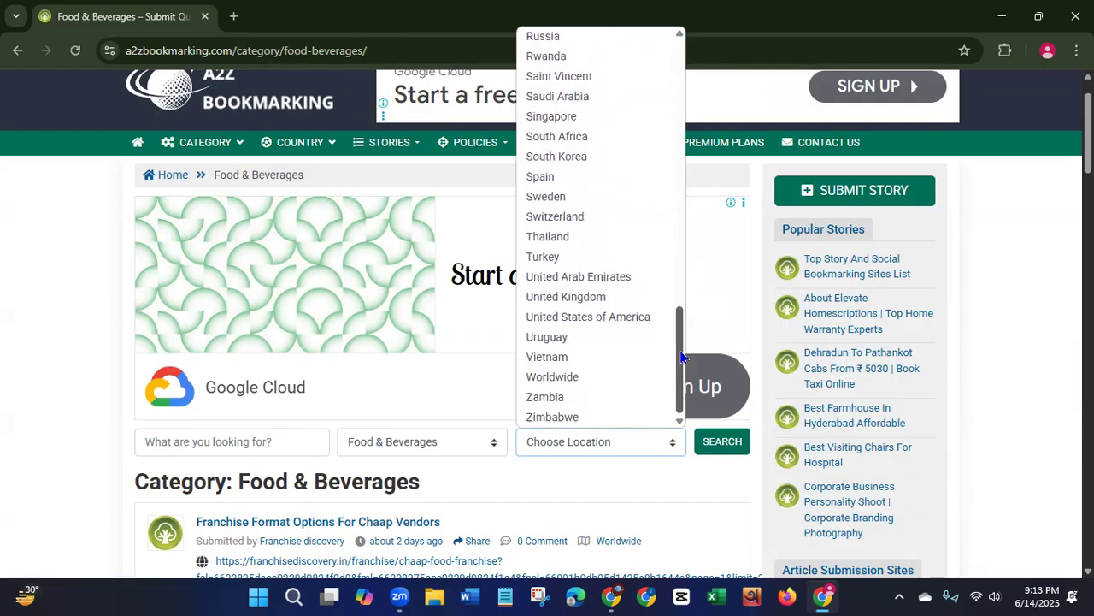
left_click(564, 297)
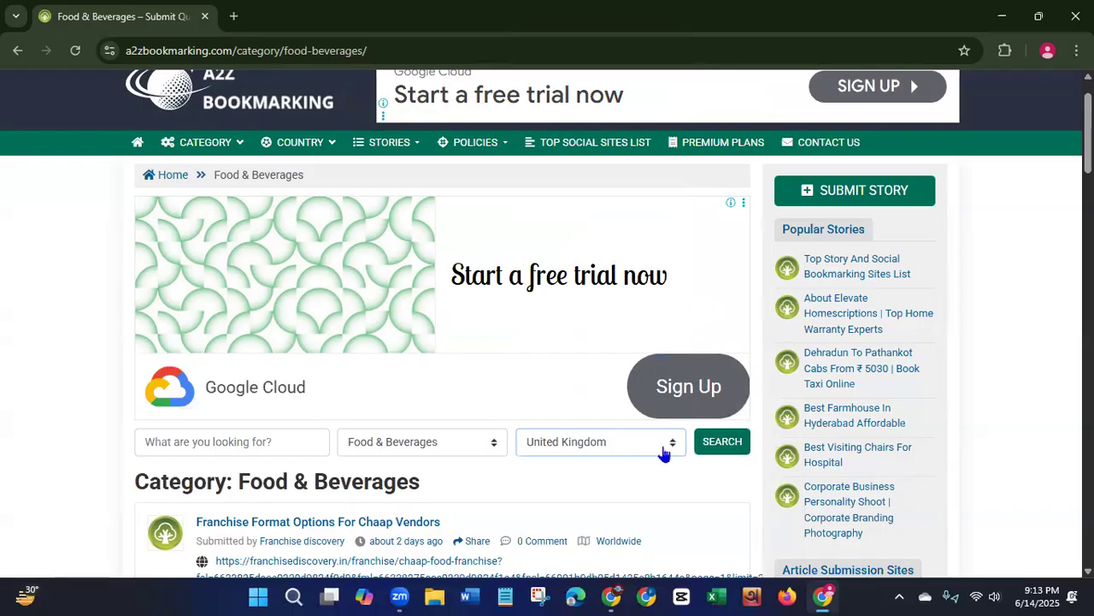
left_click(715, 449)
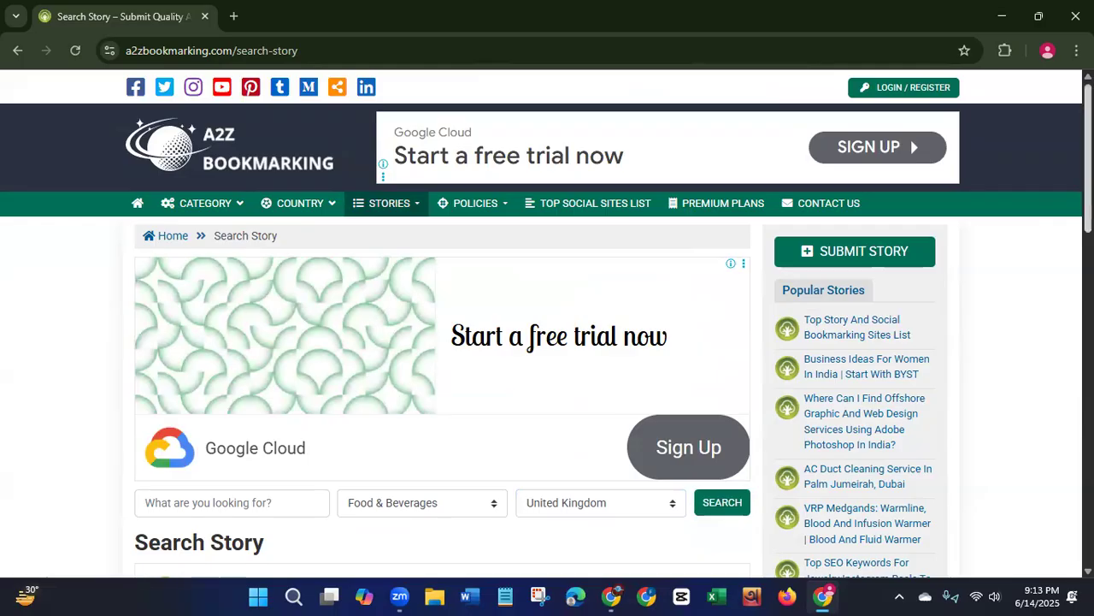
- Review the United Kingdom results, then search for Food & Beverages stories with the location United States of America
scroll(548, 325, "down", 5)
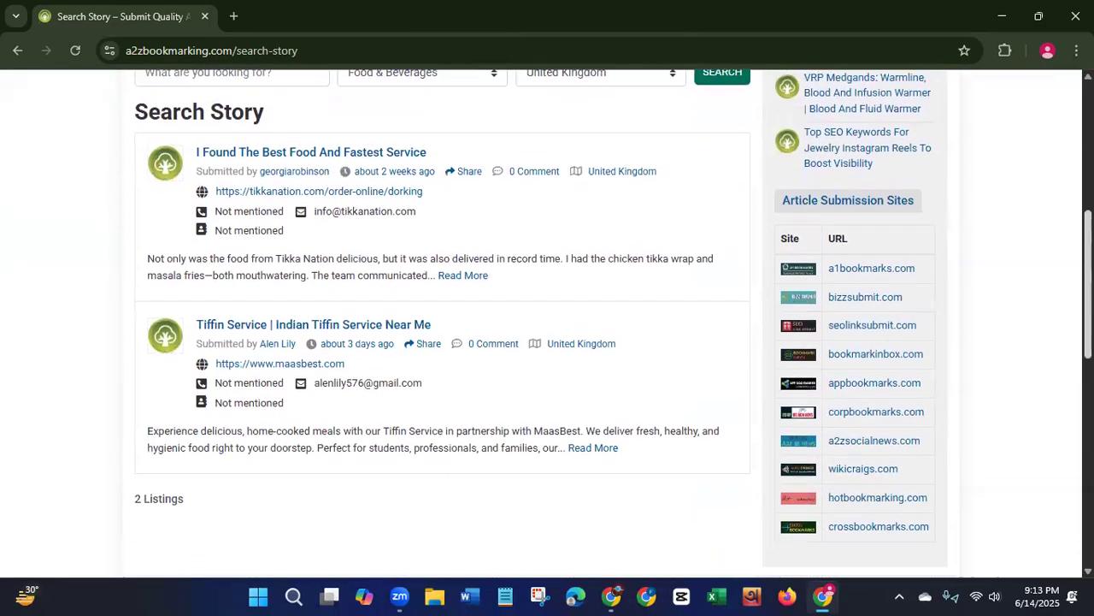
scroll(505, 503, "down", 2)
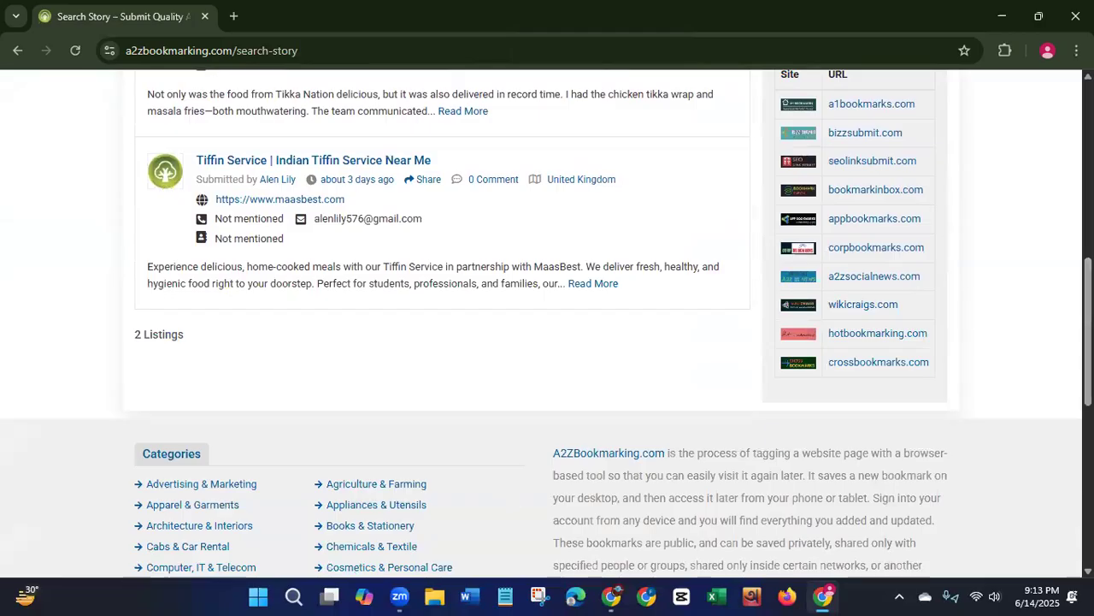
scroll(547, 323, "up", 6)
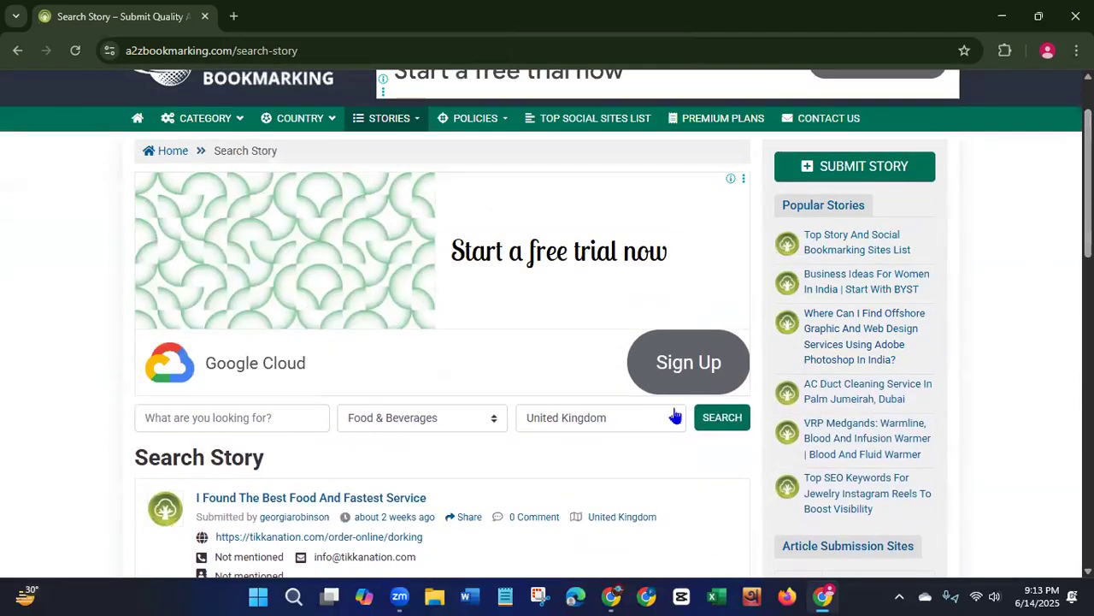
left_click(675, 418)
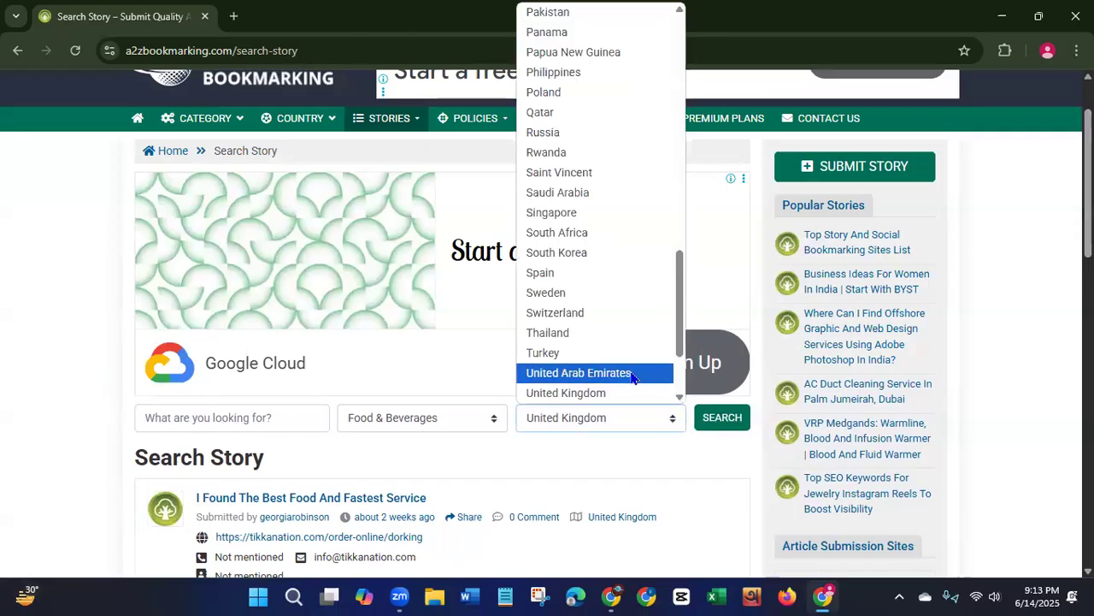
left_click_drag(683, 325, 674, 361)
left_click(625, 302)
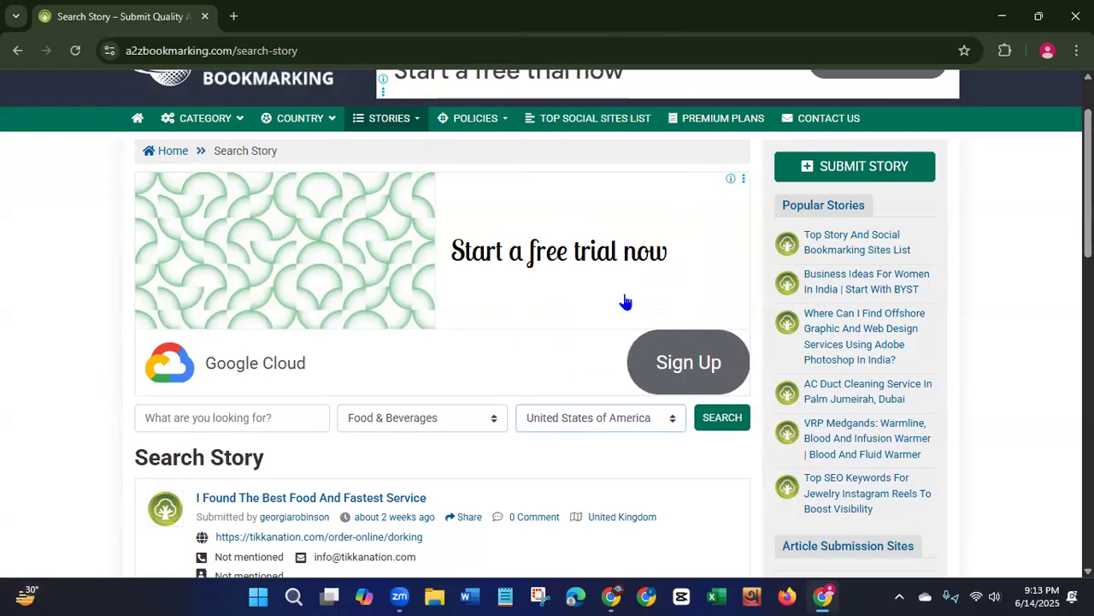
left_click(729, 420)
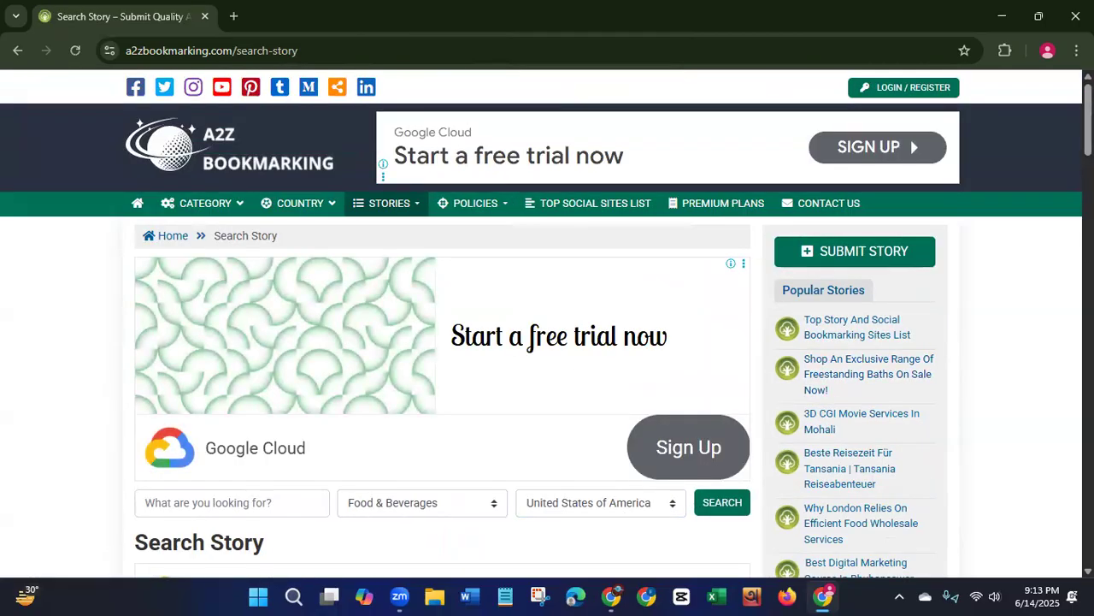
- Look through the United States Food & Beverages listings and examine the contact details, such as the first listing's e-mail address
key("Page_Down")
scroll(547, 323, "down", 3)
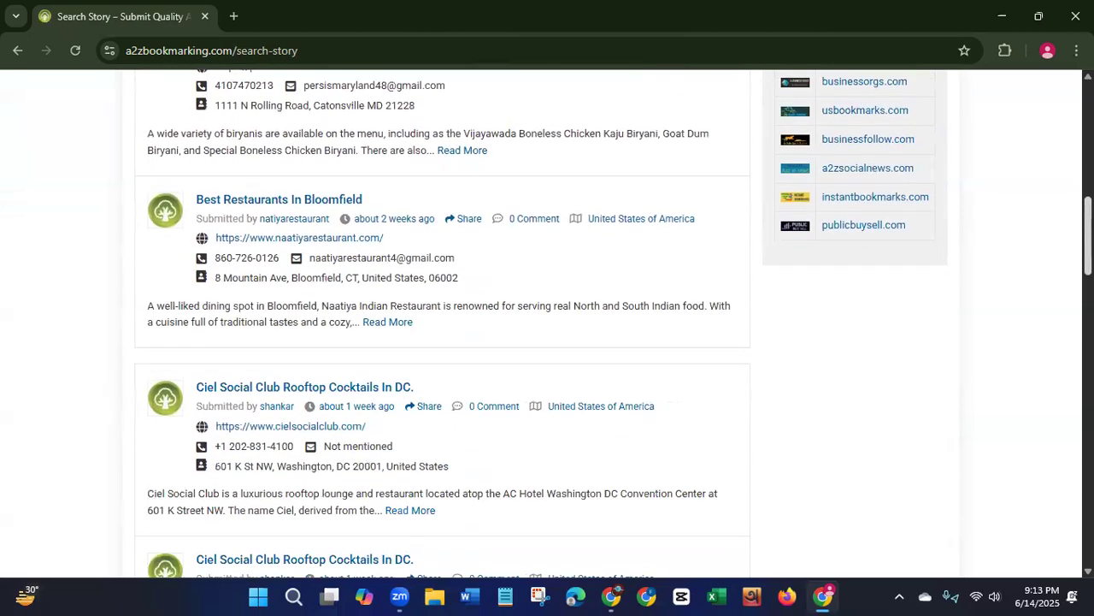
scroll(1058, 395, "down", 11)
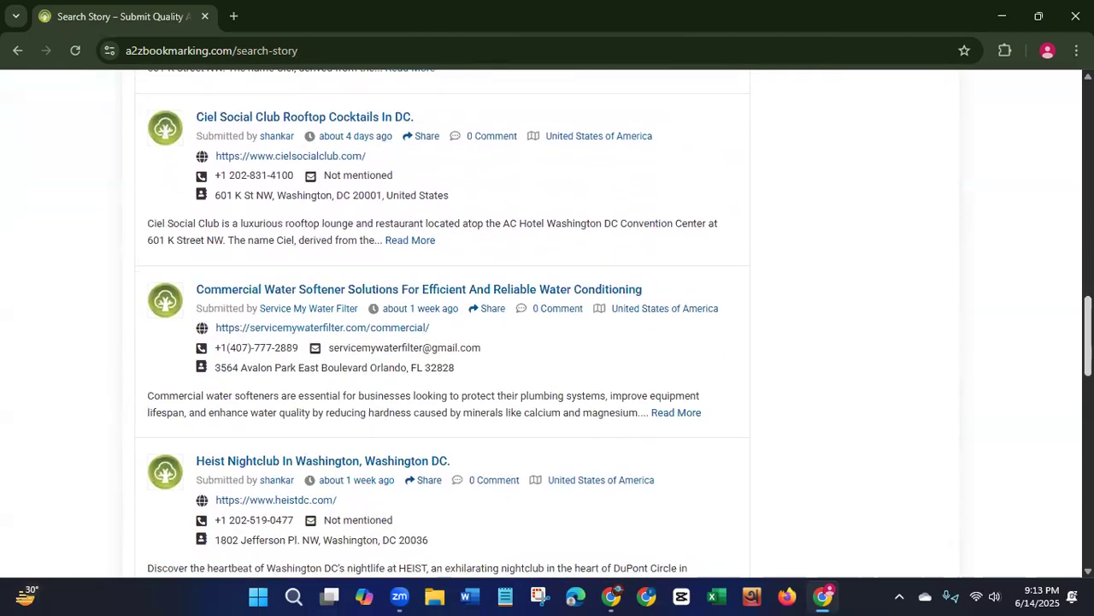
scroll(1047, 411, "down", 4)
scroll(1043, 421, "up", 2)
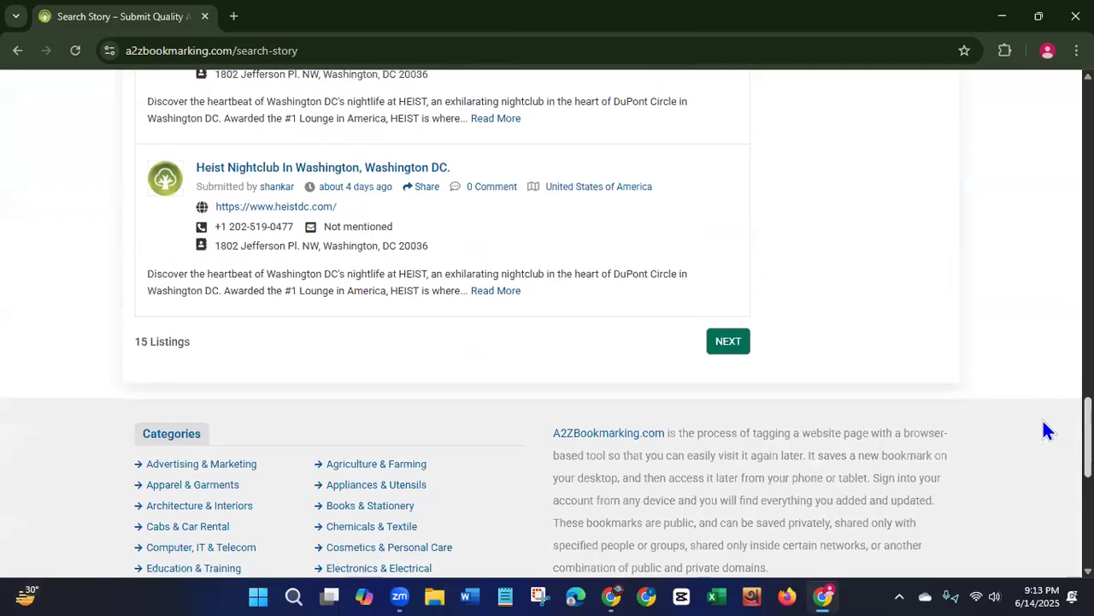
scroll(1046, 394, "up", 6)
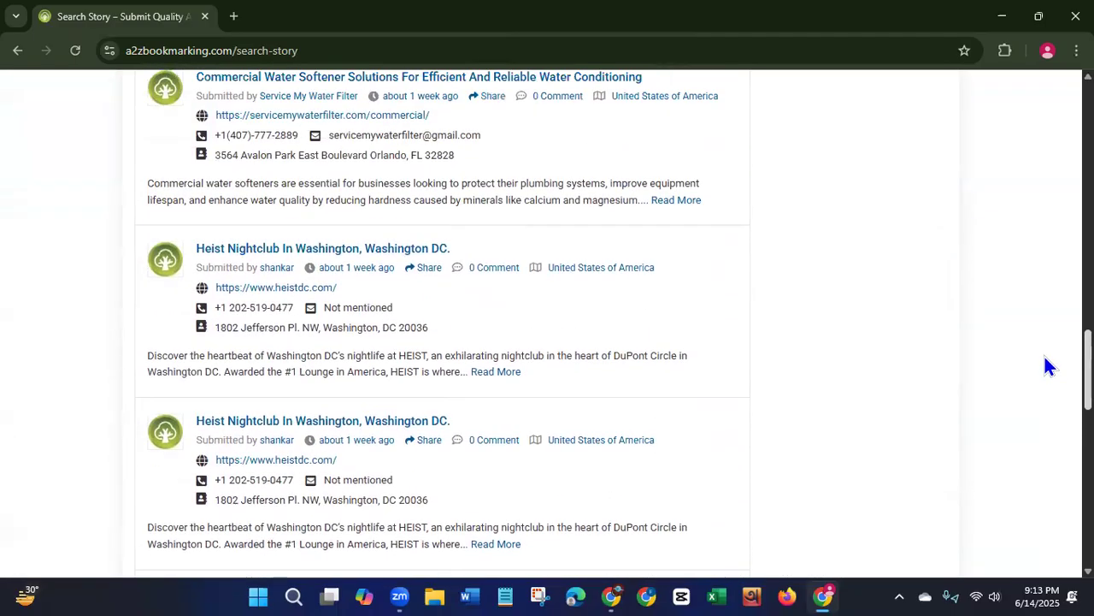
scroll(1048, 283, "up", 6)
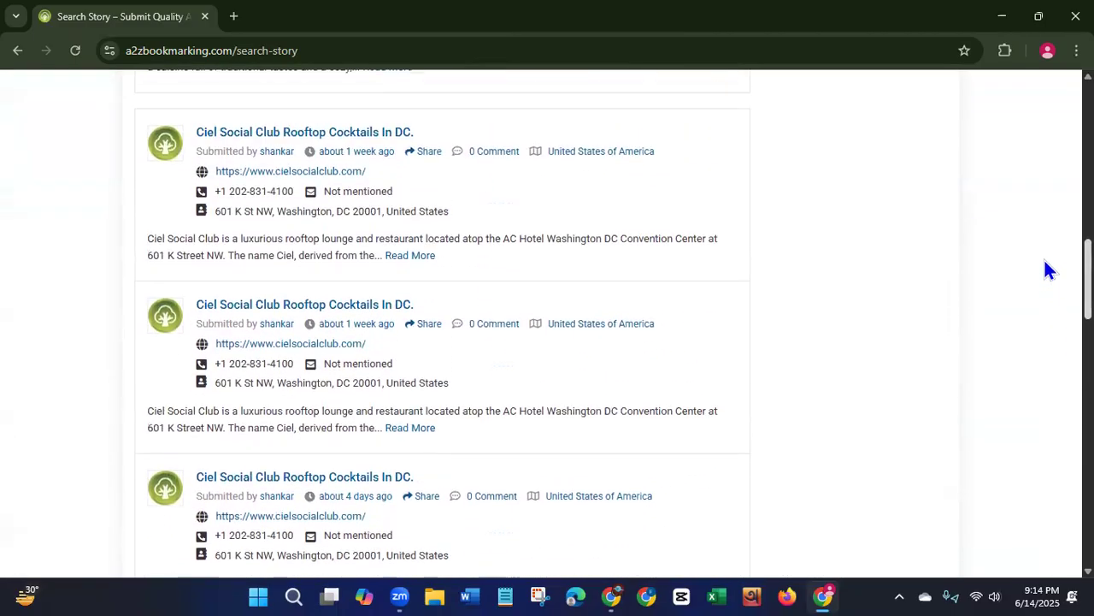
scroll(1048, 205, "up", 4)
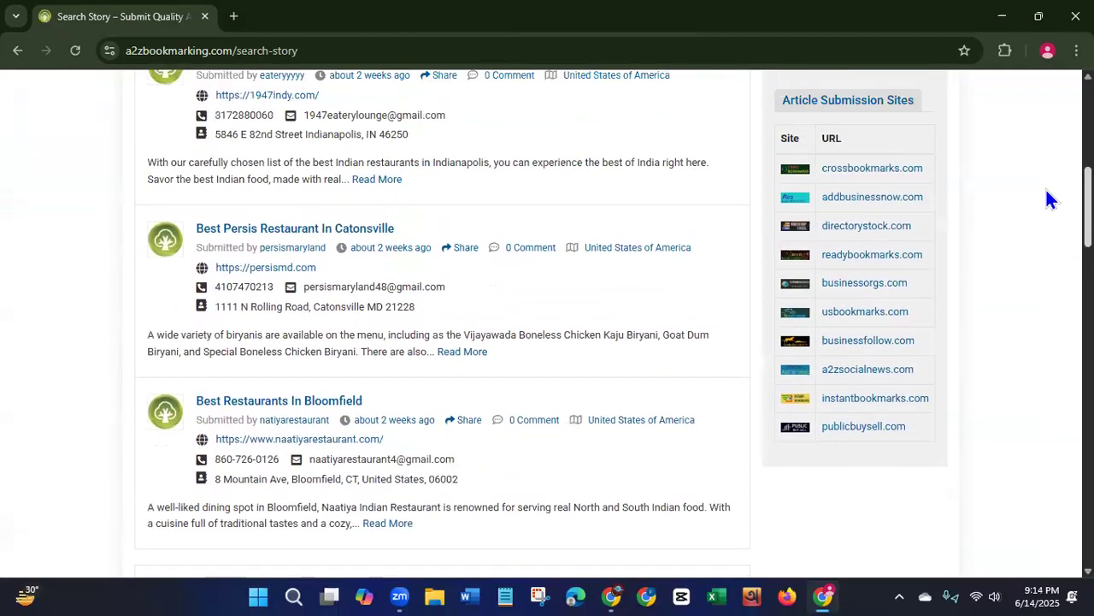
scroll(1050, 171, "up", 2)
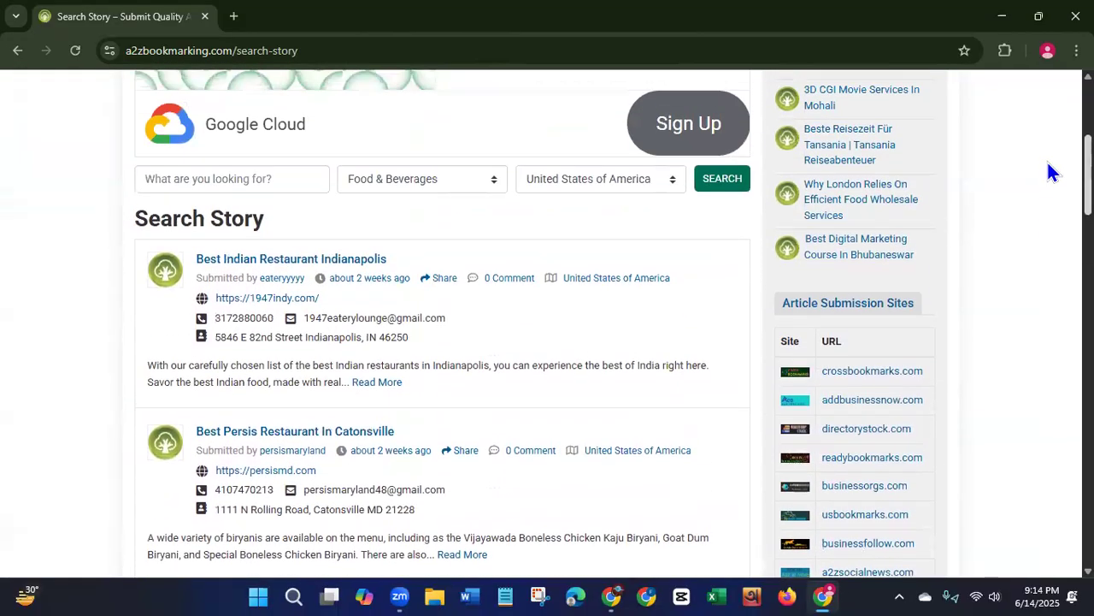
scroll(1056, 175, "down", 2)
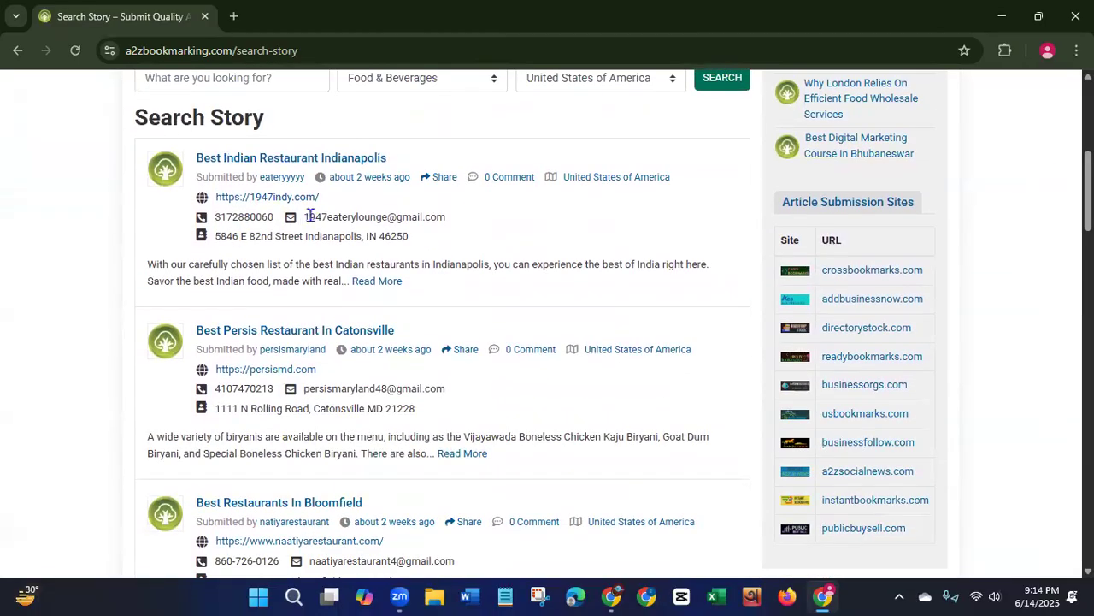
left_click_drag(310, 217, 449, 217)
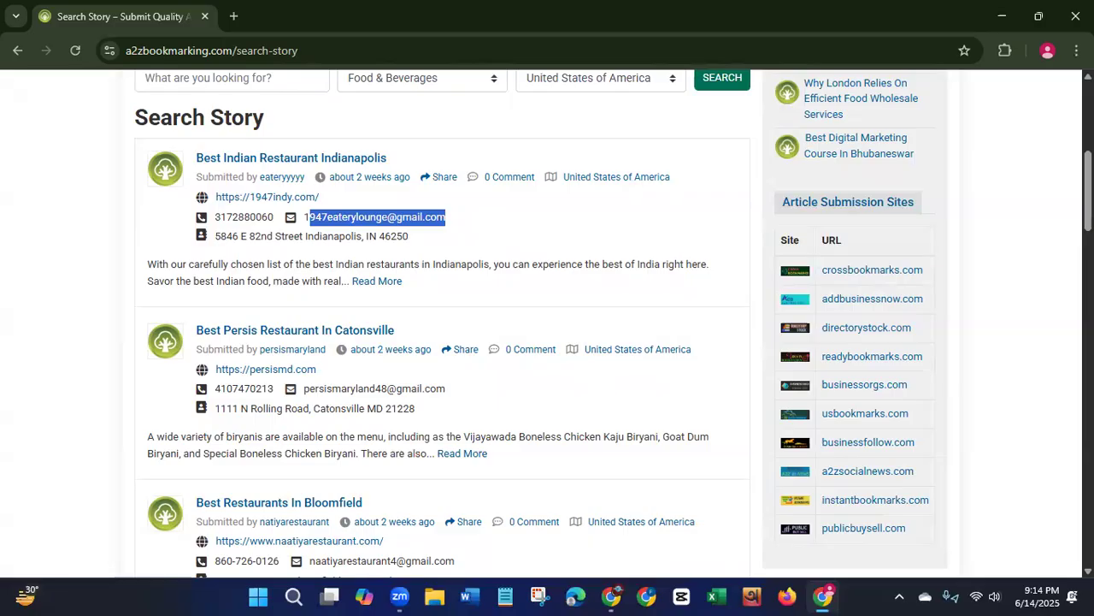
scroll(442, 325, "down", 8)
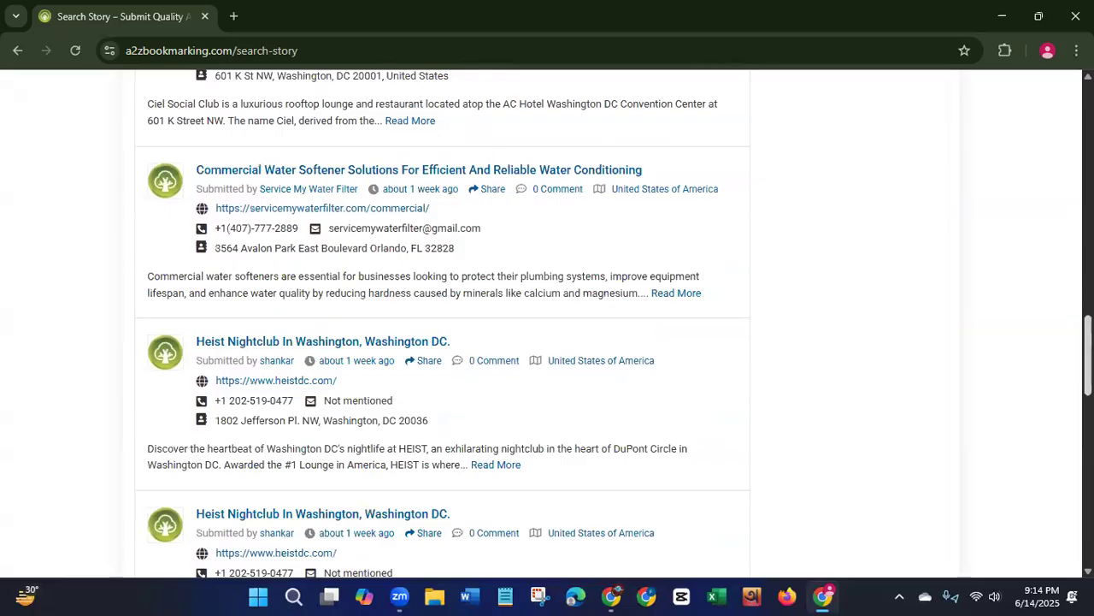
scroll(442, 325, "up", 12)
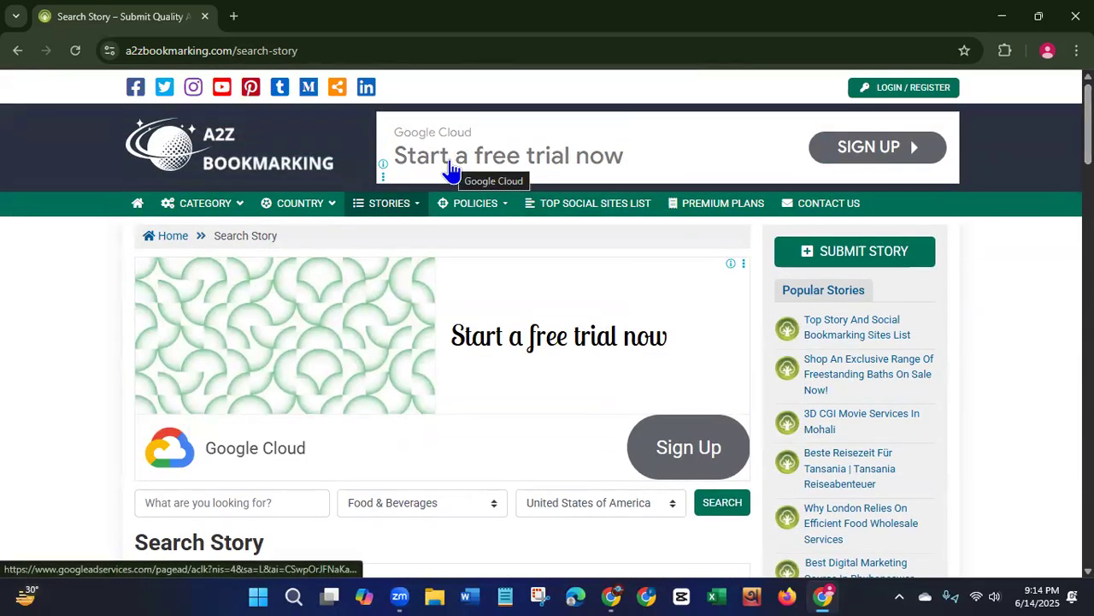
- Check which browser extensions are installed and dismiss the full-page ad
left_click(1008, 54)
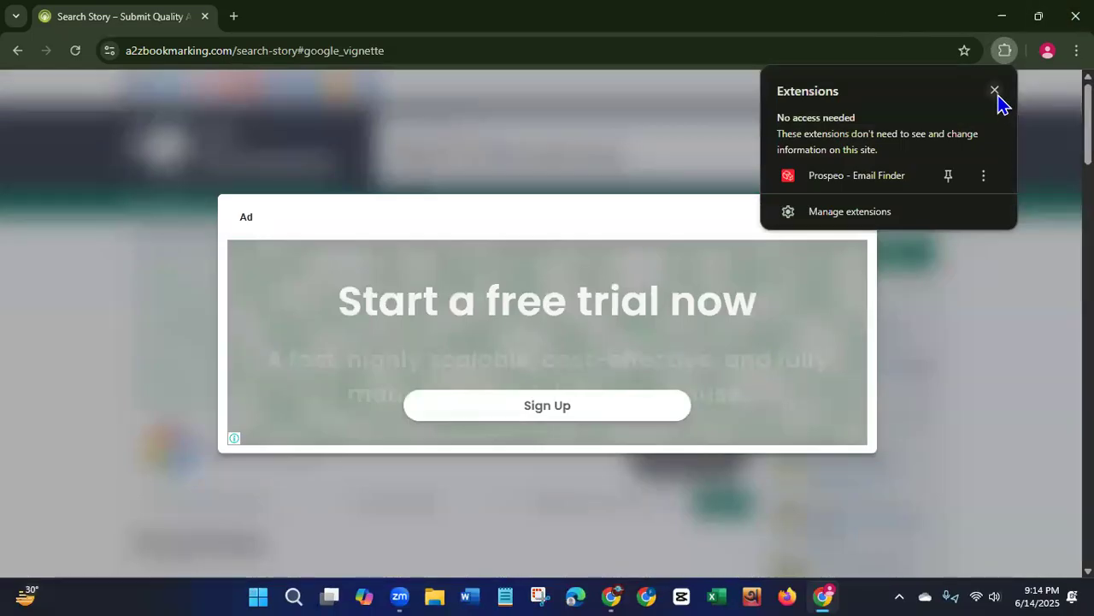
left_click(996, 91)
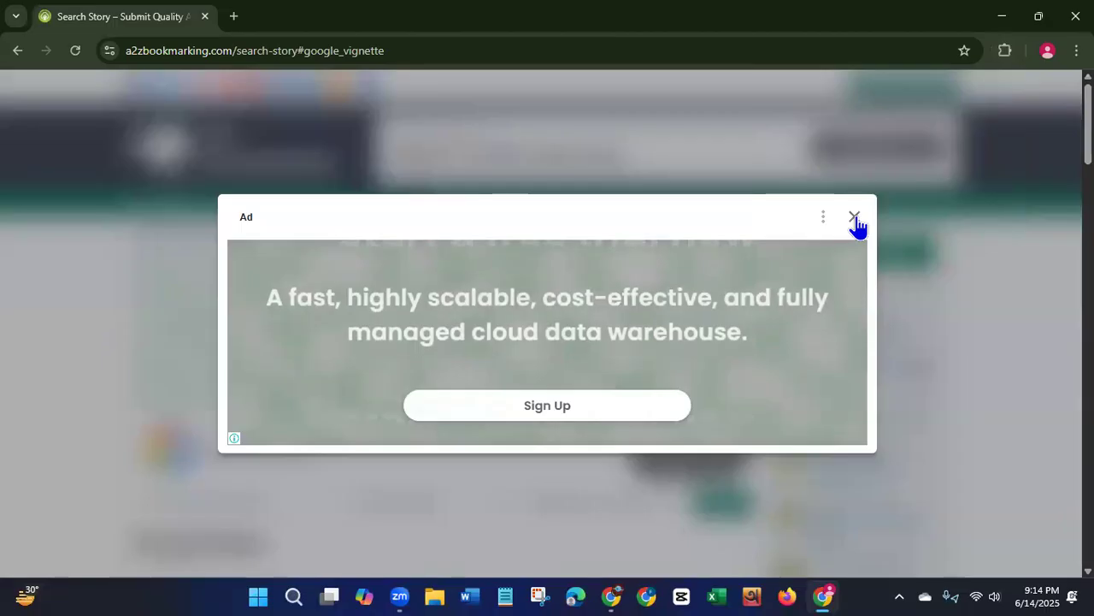
left_click(854, 217)
- Search for instant data scraper in a new tab and open the extension's Chrome Web Store page
left_click(235, 17)
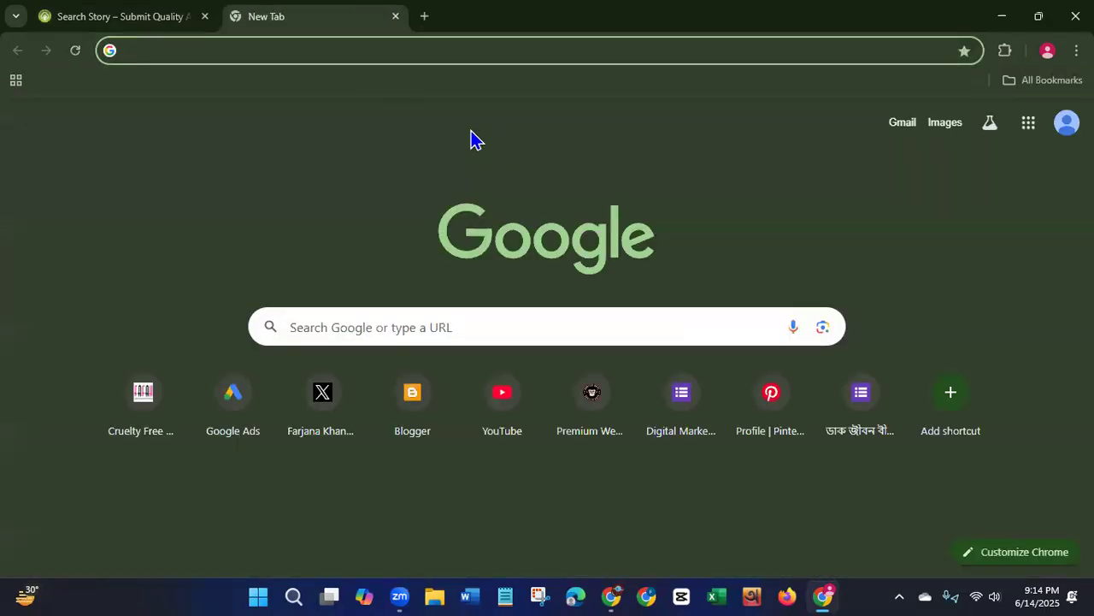
type("i")
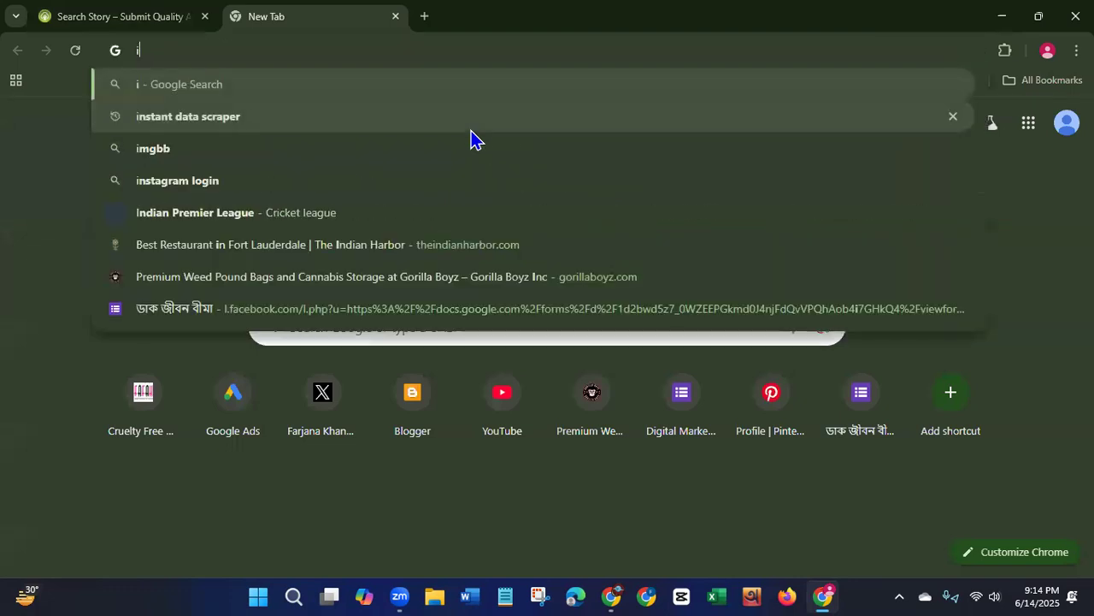
type("nstant")
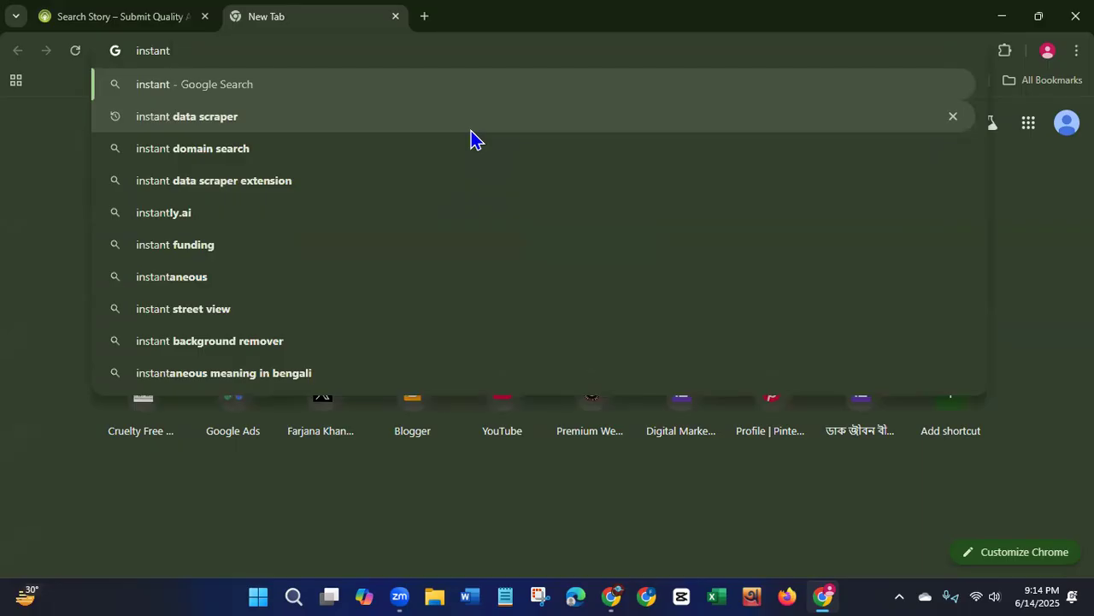
left_click(192, 119)
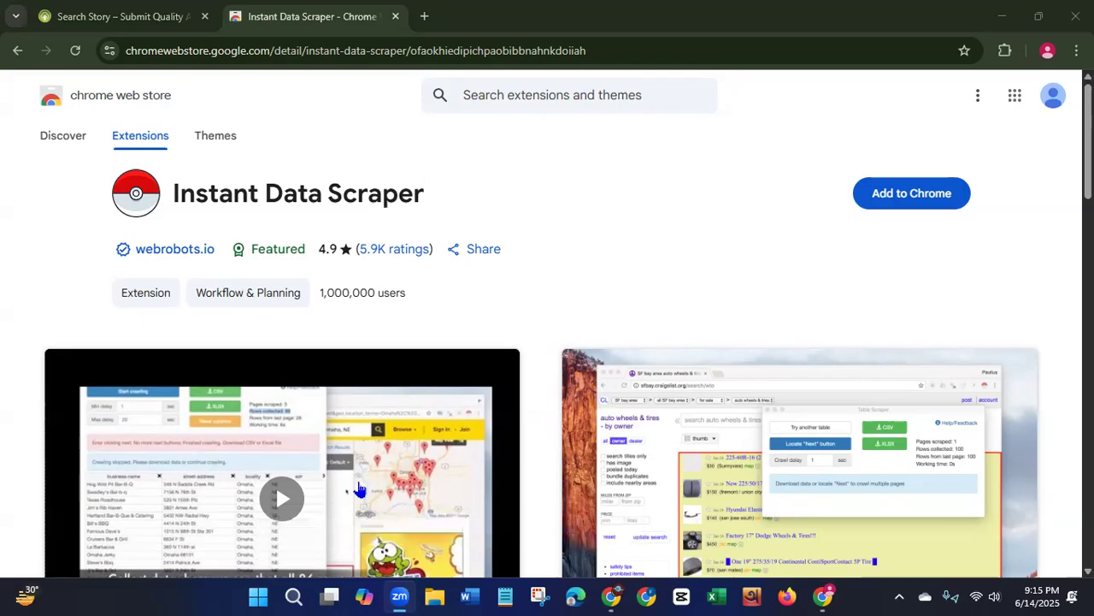
- Add the Instant Data Scraper extension to Chrome and dismiss the installation notice
left_click(918, 202)
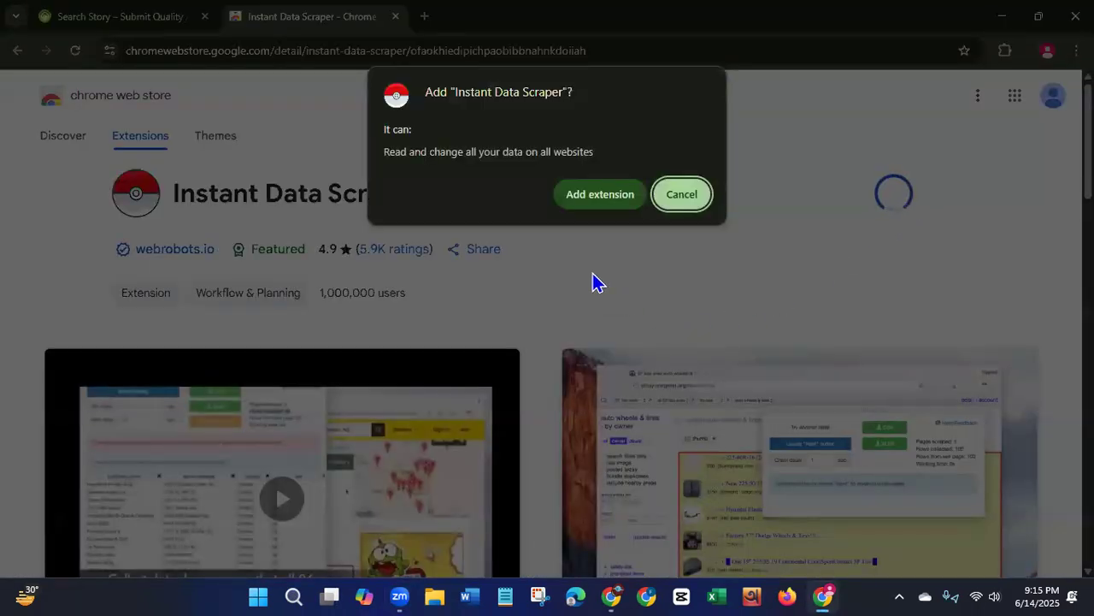
left_click(598, 194)
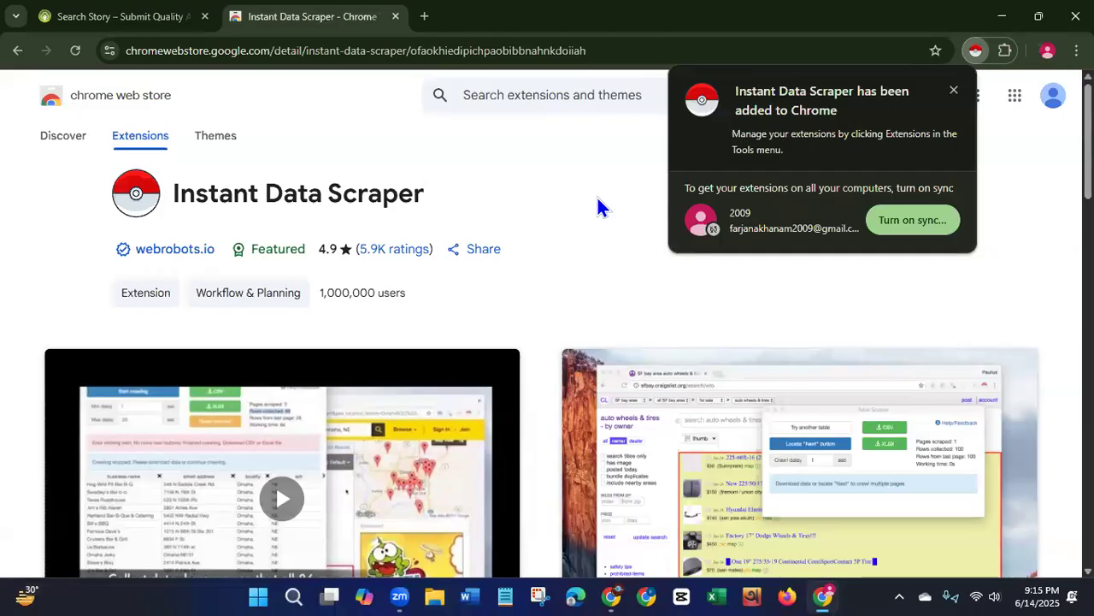
left_click(1047, 212)
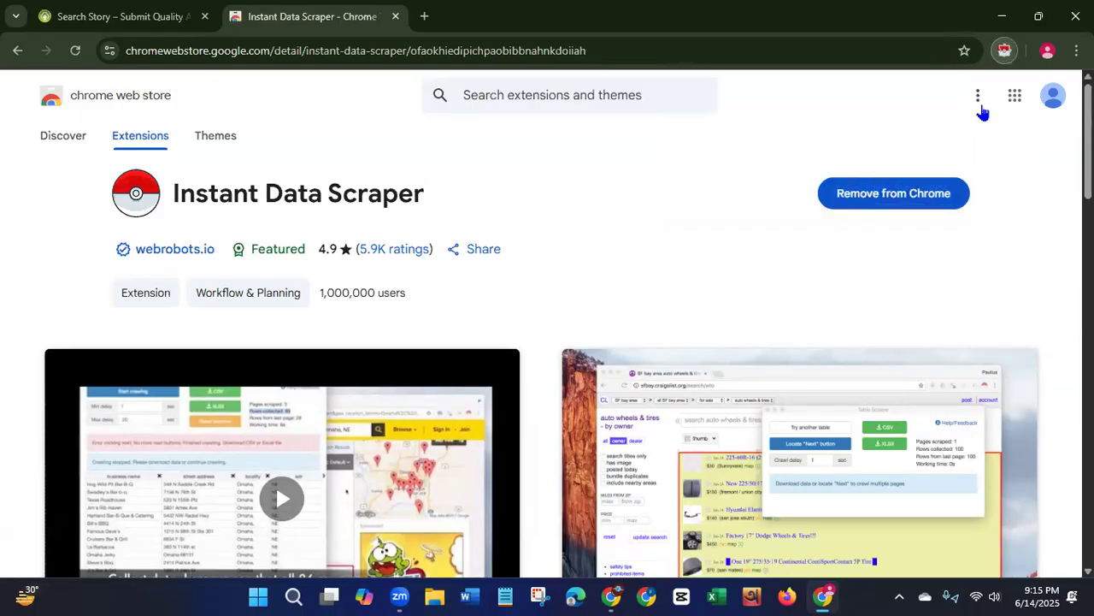
- Pin the Instant Data Scraper extension to the browser toolbar
left_click(1005, 51)
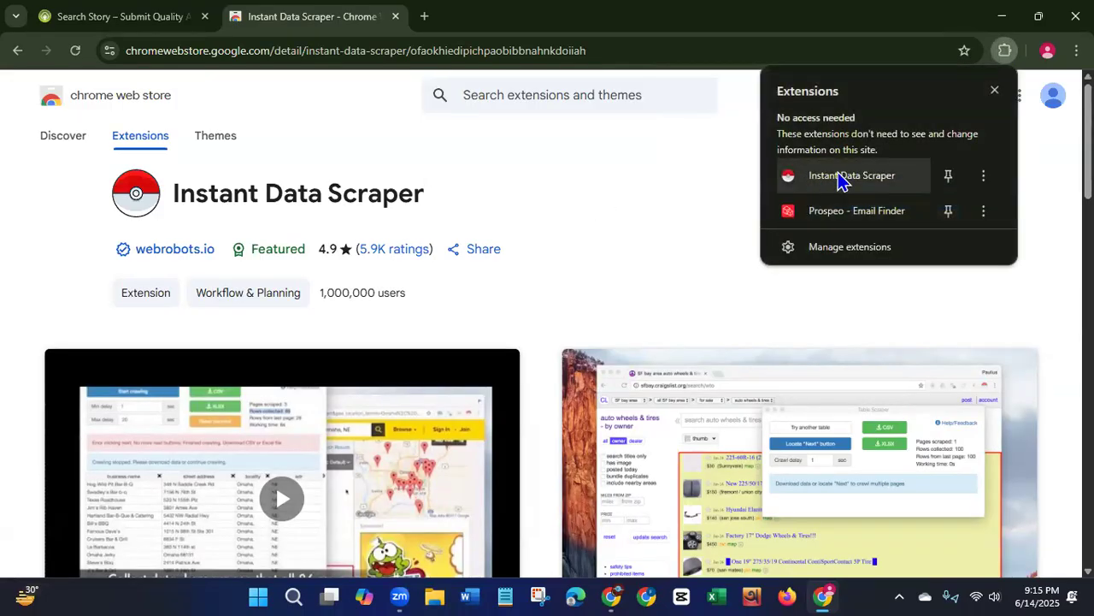
left_click(947, 180)
key("Escape")
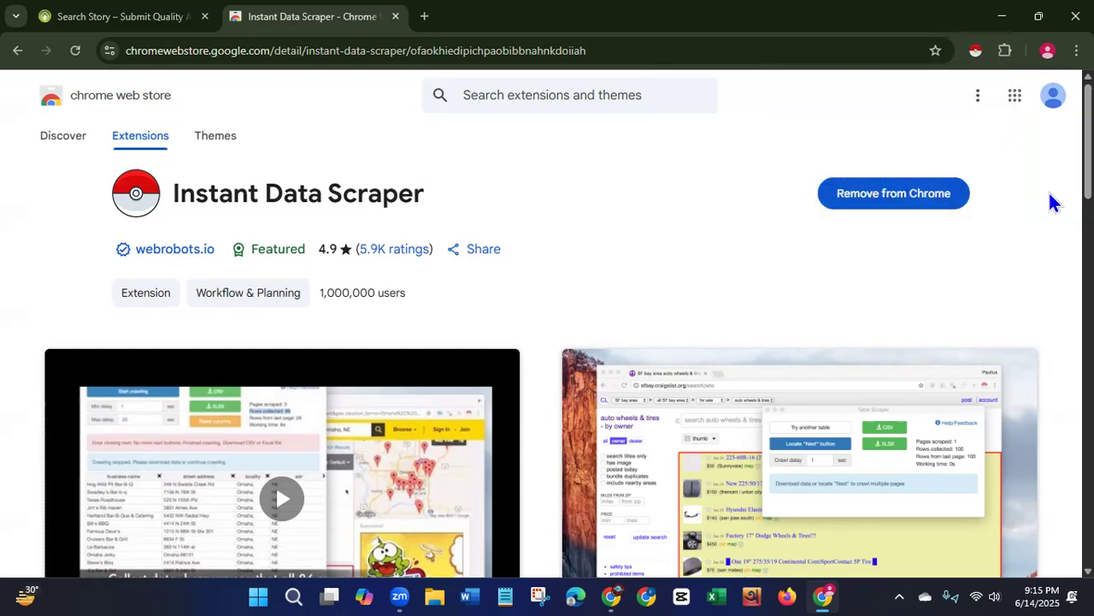
- Try to run Instant Data Scraper on its web store page and close its window
left_click(975, 50)
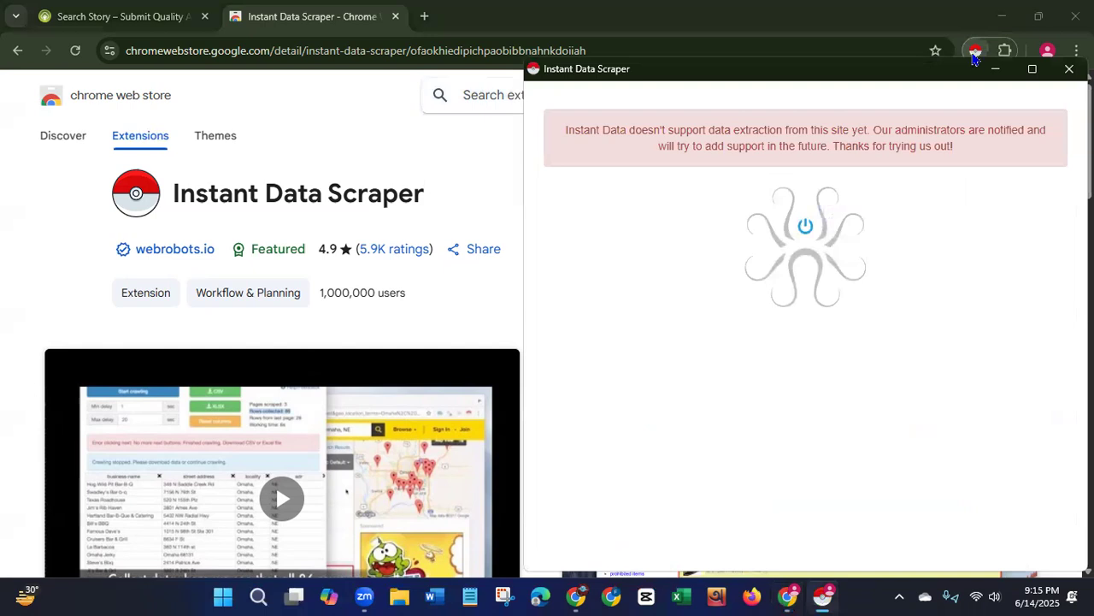
left_click(976, 56)
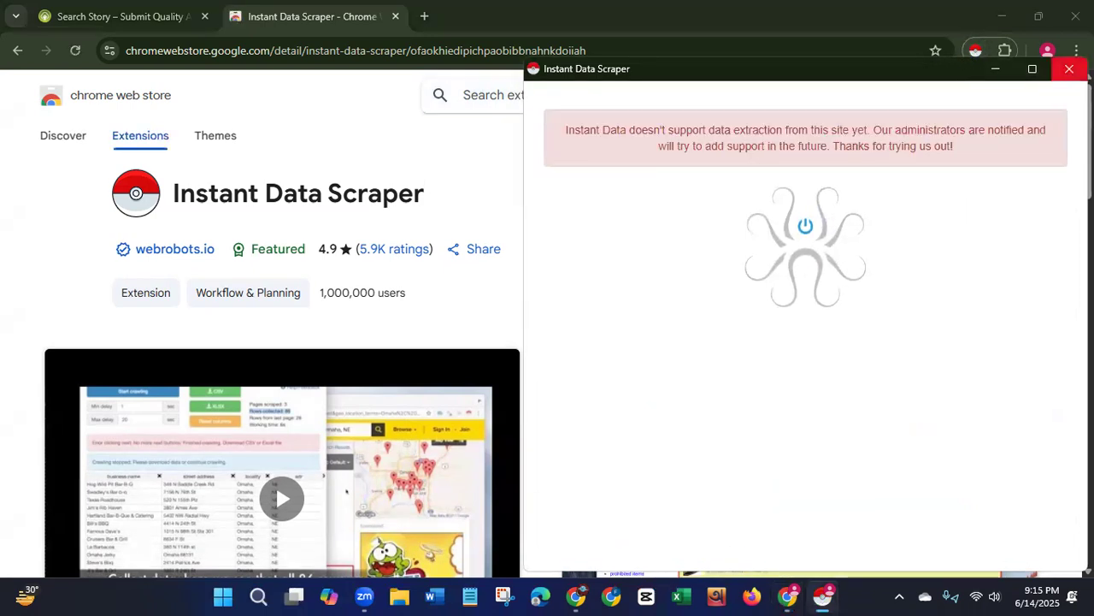
left_click(1068, 68)
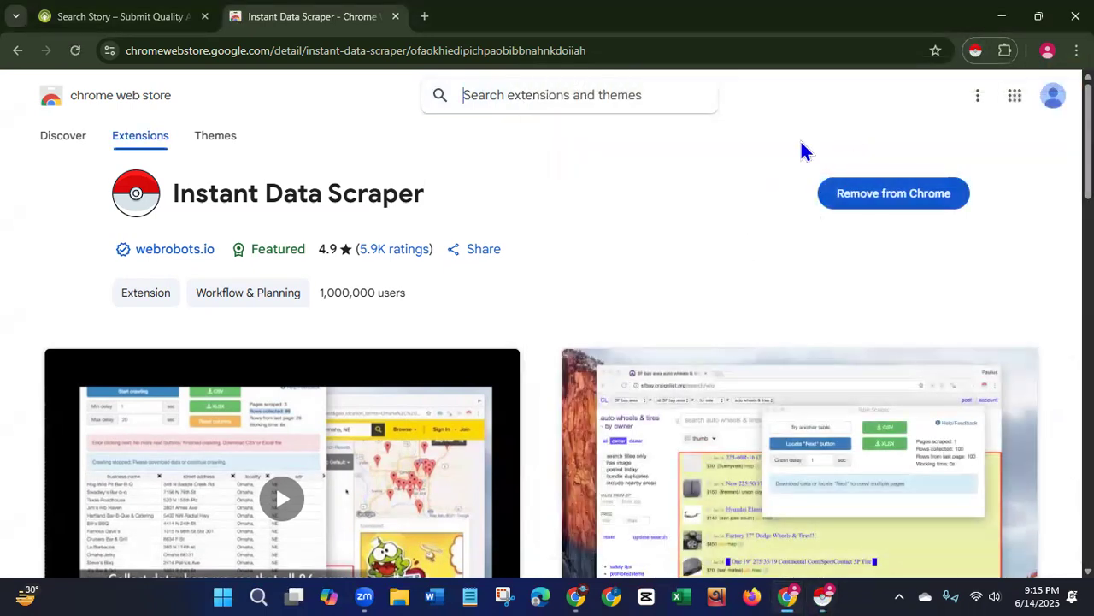
- Return to the A2Z Bookmarking search results, close the Chrome Web Store page and look over the first listings
left_click(106, 28)
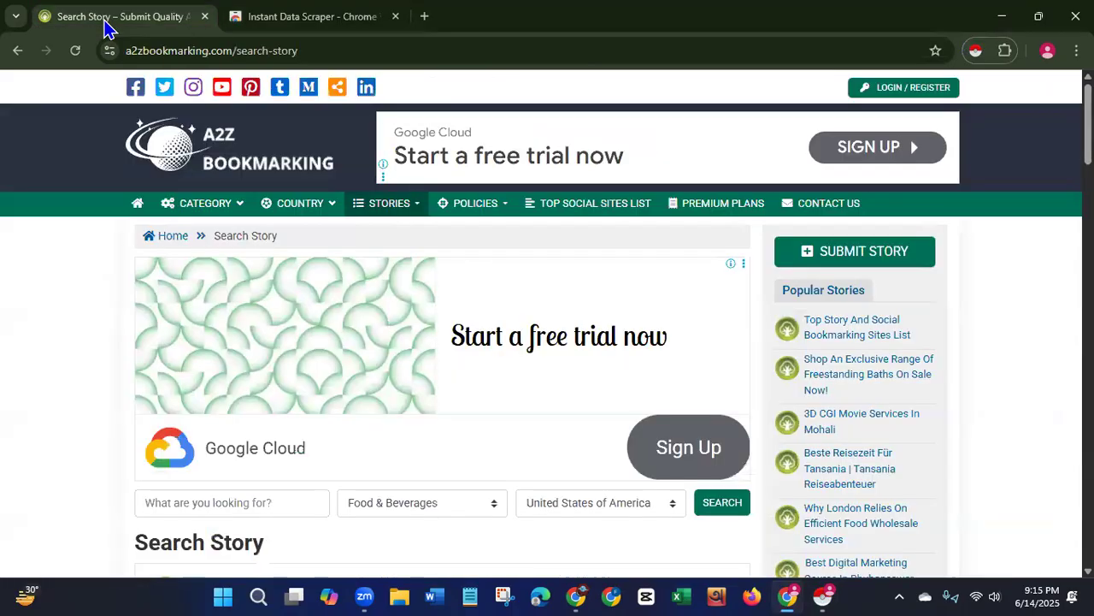
left_click(395, 17)
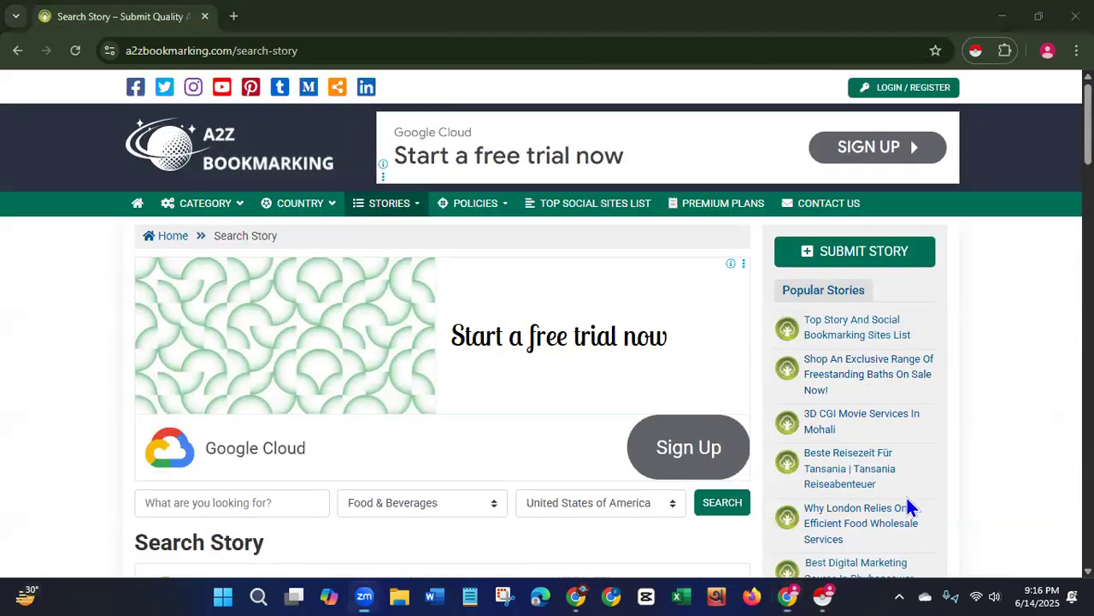
scroll(909, 507, "down", 5)
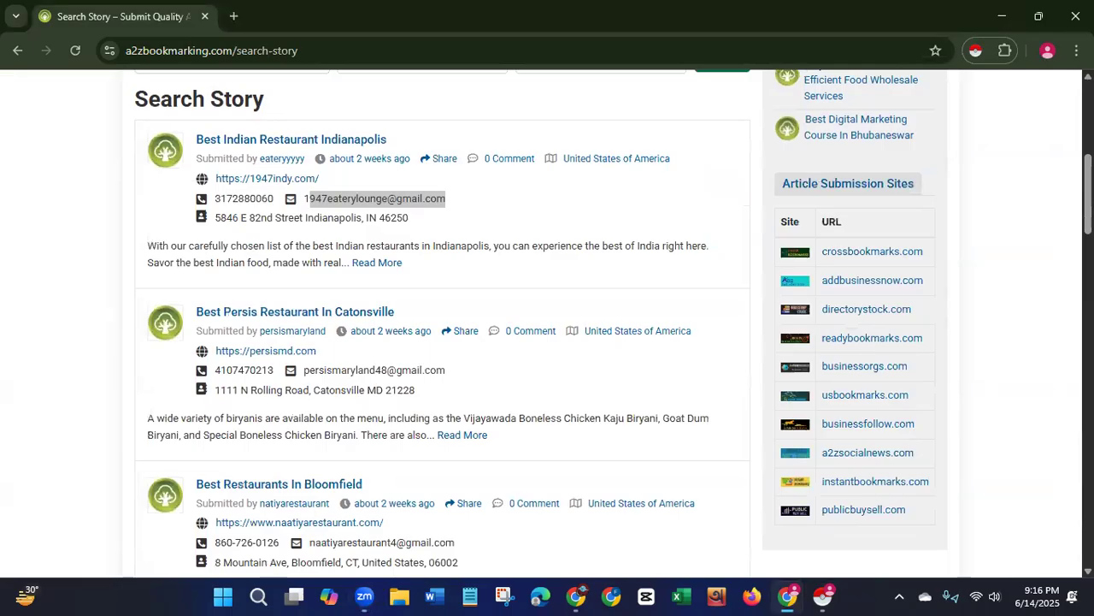
scroll(488, 183, "up", 4)
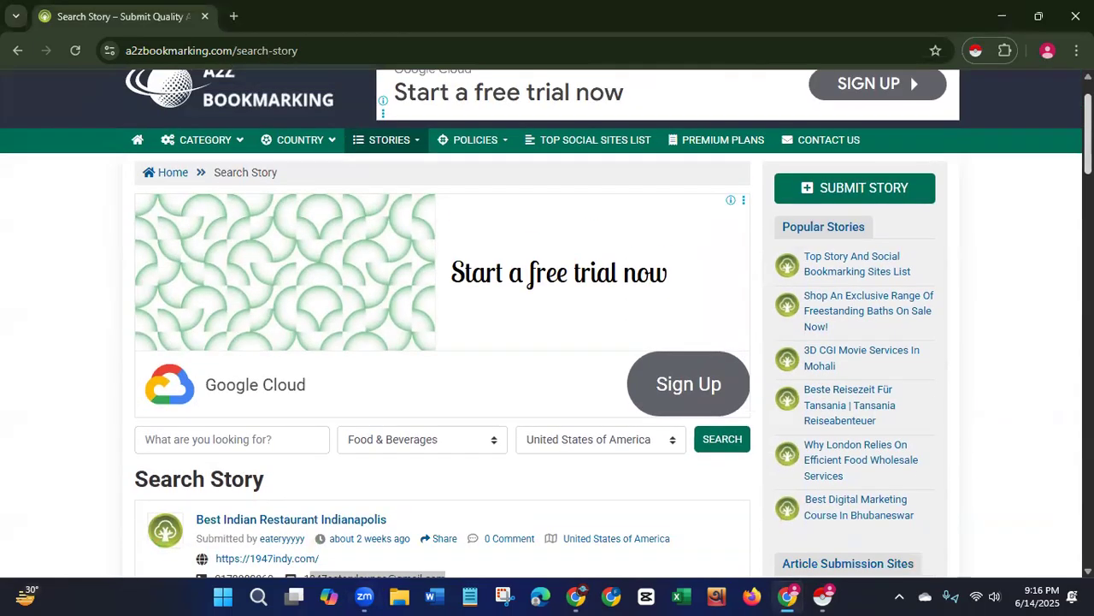
- Reload the story search page and choose the Food & Beverages category and the United States of America location
scroll(488, 183, "down", 1)
left_click(75, 52)
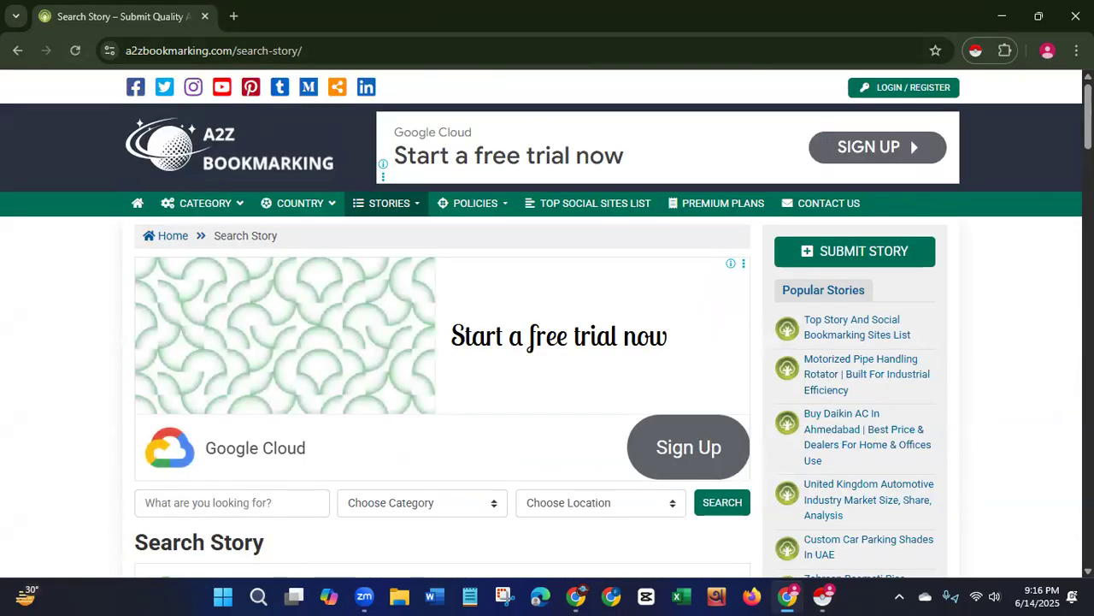
scroll(547, 323, "down", 5)
scroll(547, 324, "up", 2)
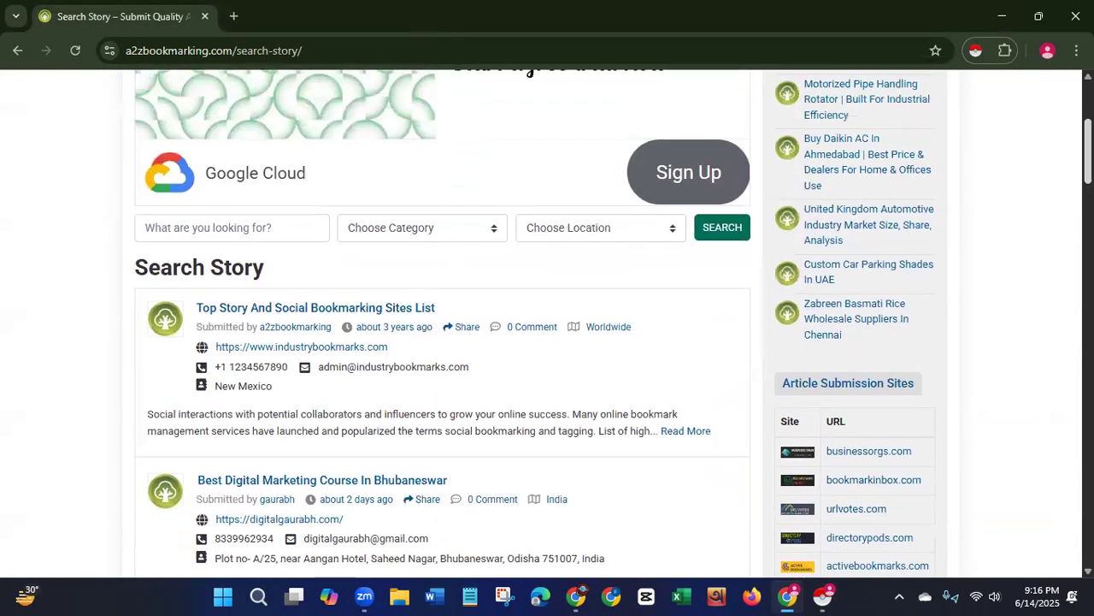
left_click(495, 233)
left_click_drag(505, 261, 504, 391)
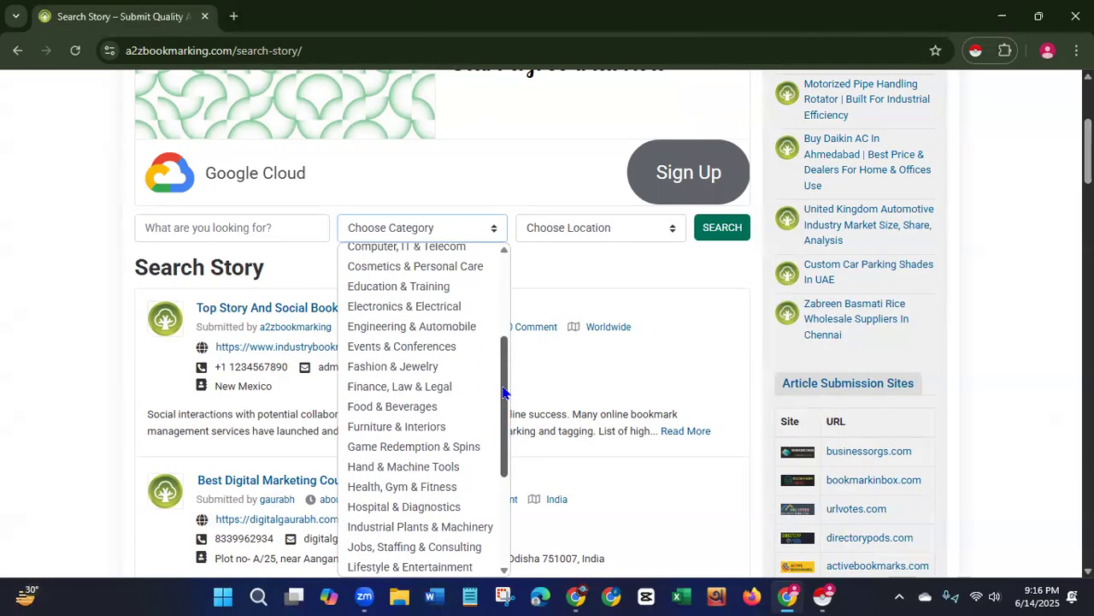
left_click(394, 408)
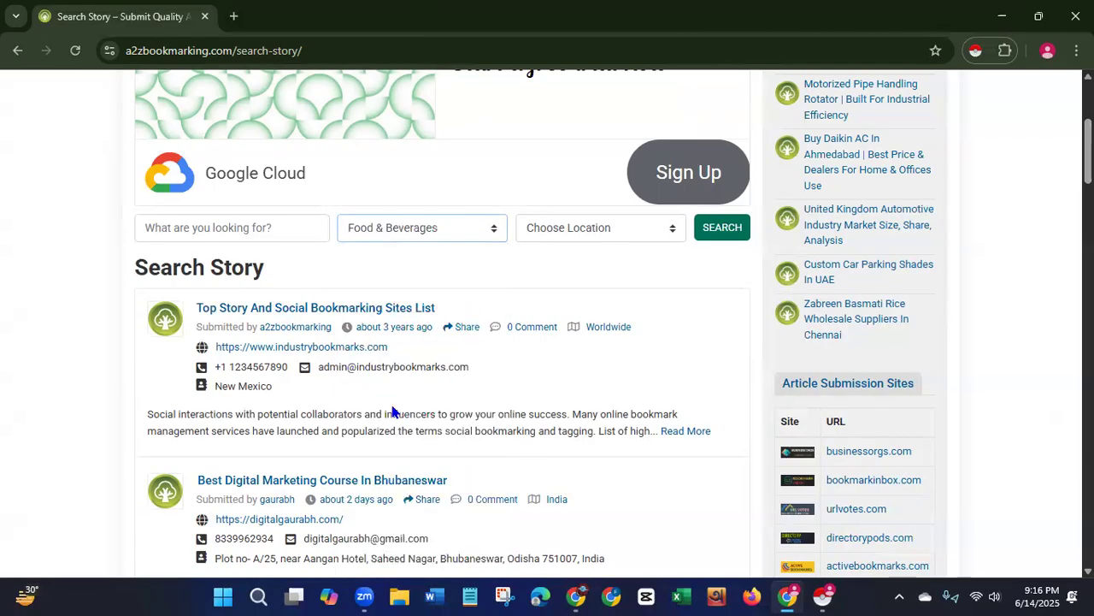
left_click(672, 234)
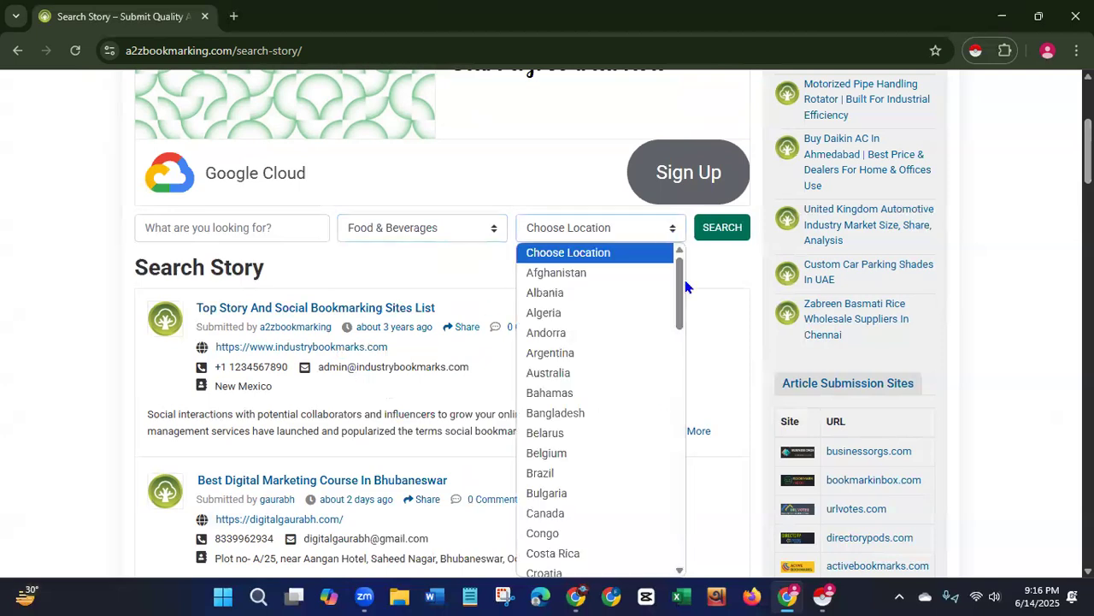
left_click_drag(681, 289, 682, 523)
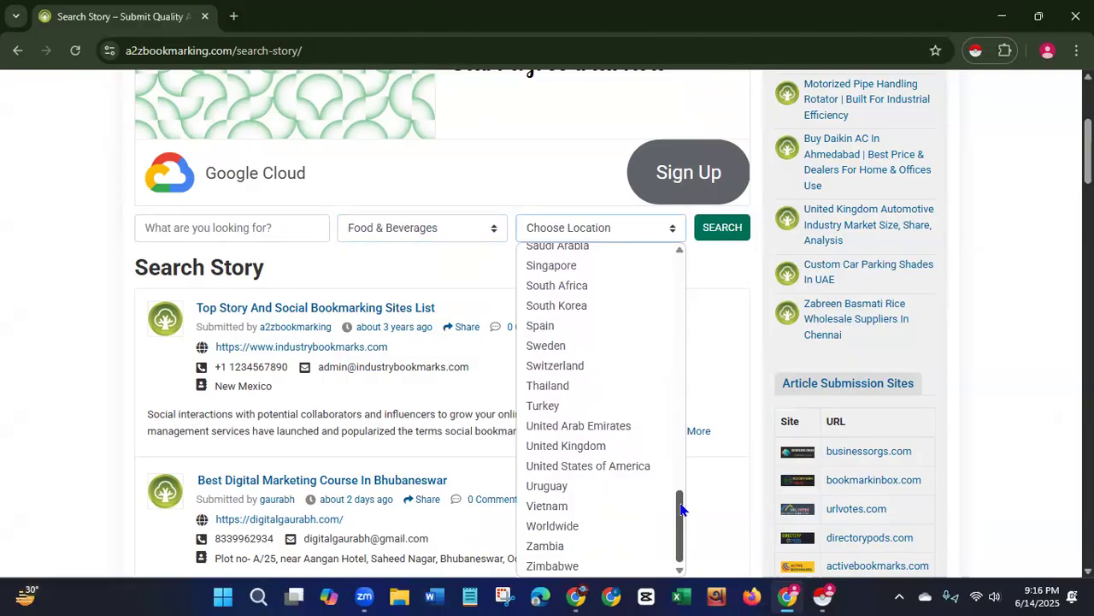
left_click(600, 468)
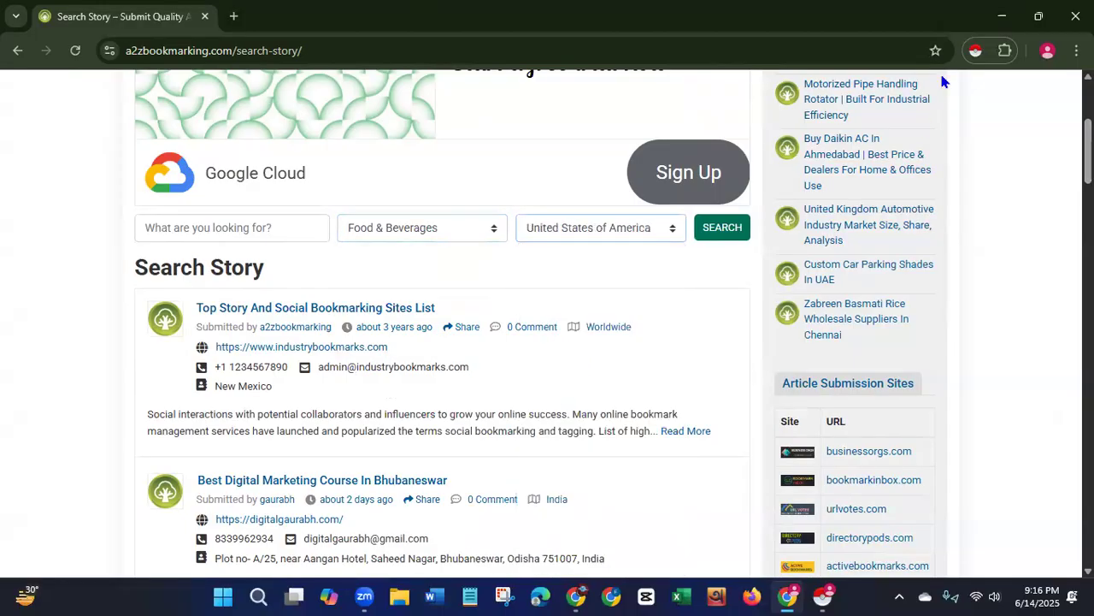
- Run Instant Data Scraper on the story page, dismiss the advertisement covering the page and bring the scraper window back
left_click(977, 52)
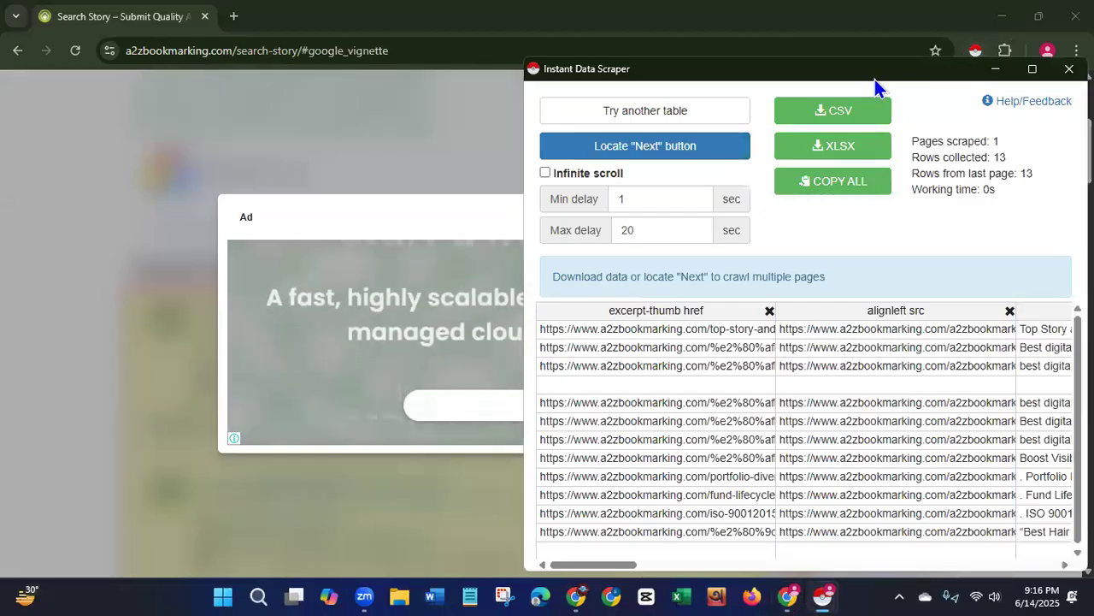
left_click(997, 72)
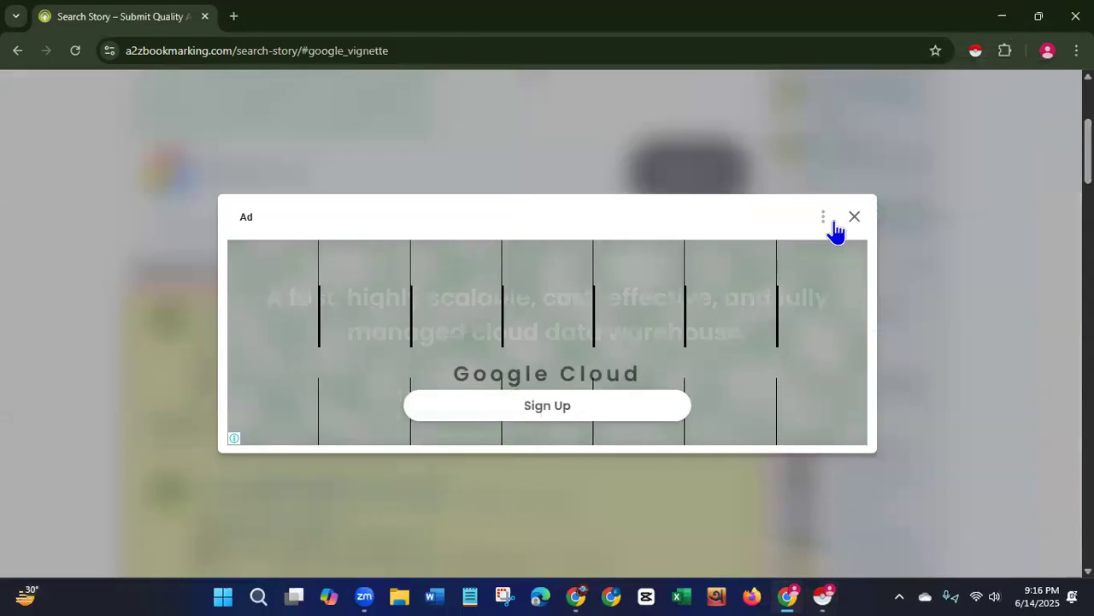
left_click(854, 217)
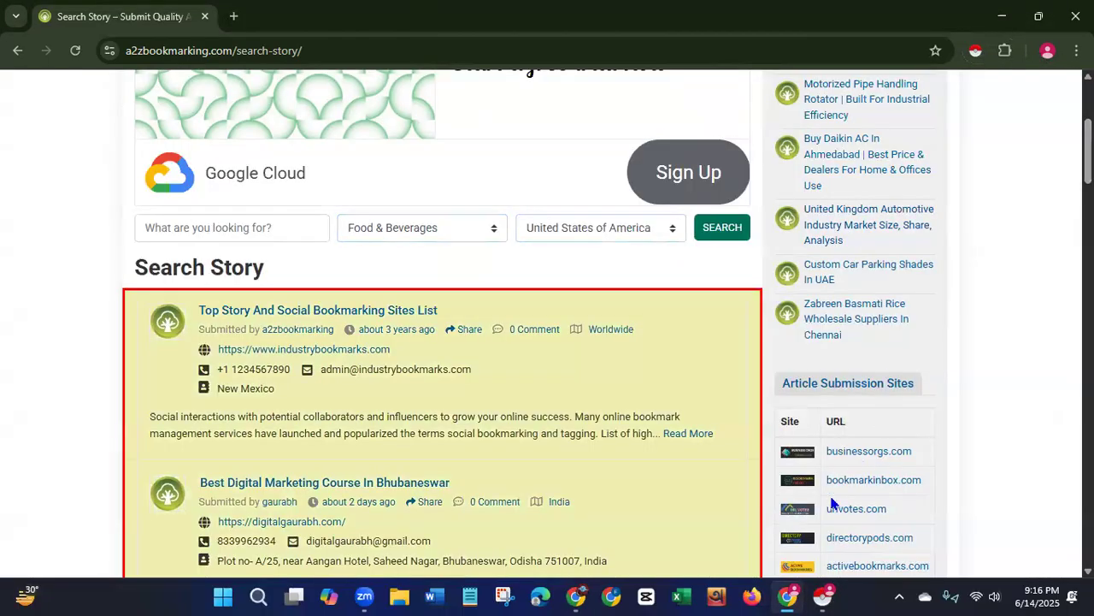
mouse_move(824, 590)
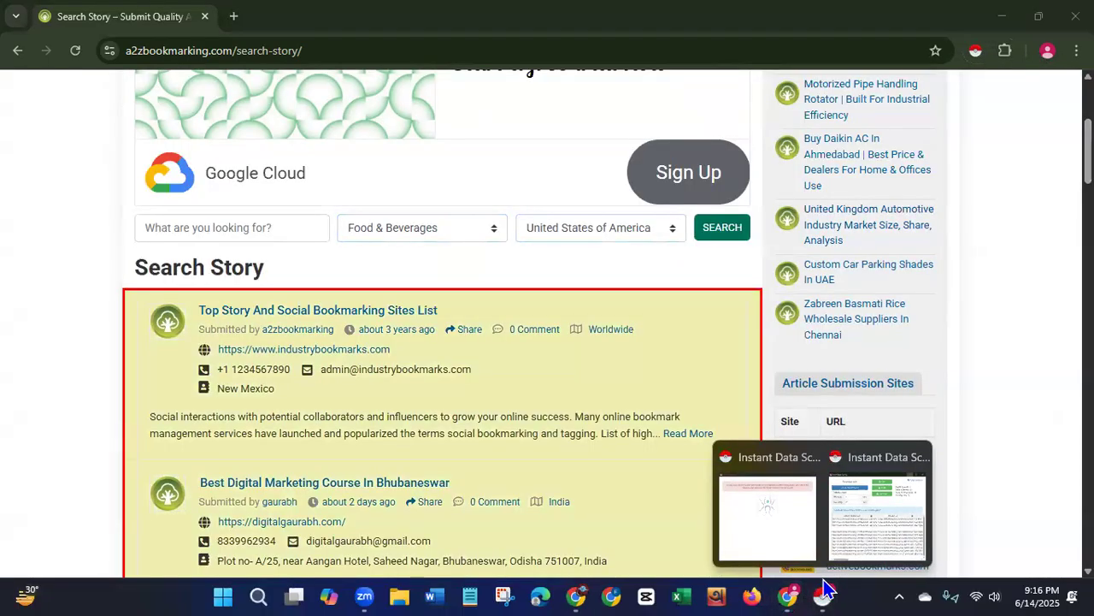
left_click(836, 589)
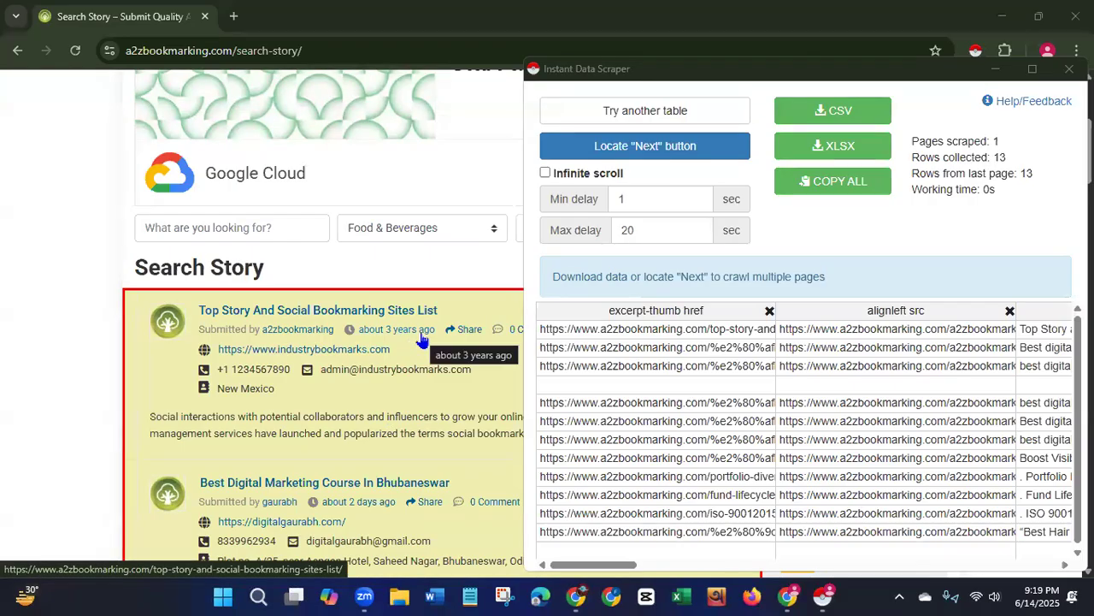
- Try another table in the scraper, crawl it with infinite scroll enabled and close the scraper window
left_click(606, 125)
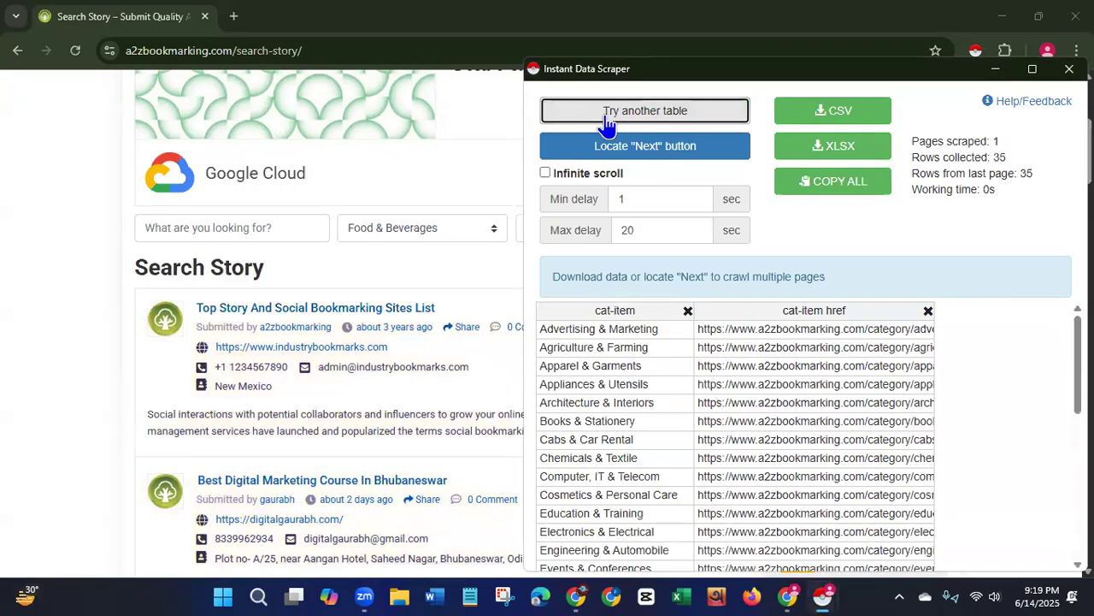
left_click(546, 173)
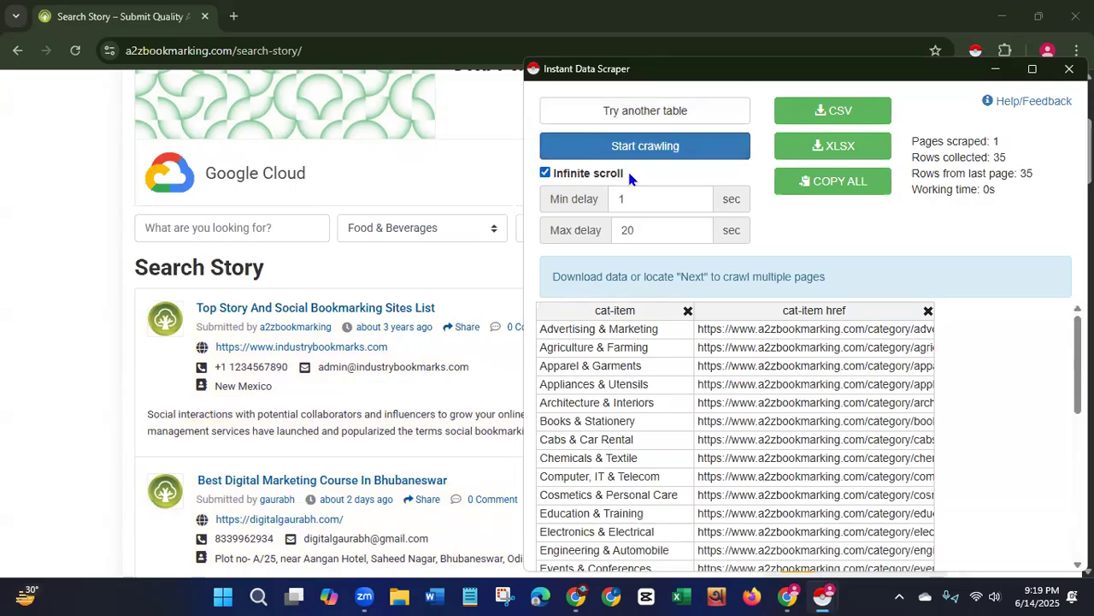
left_click(656, 151)
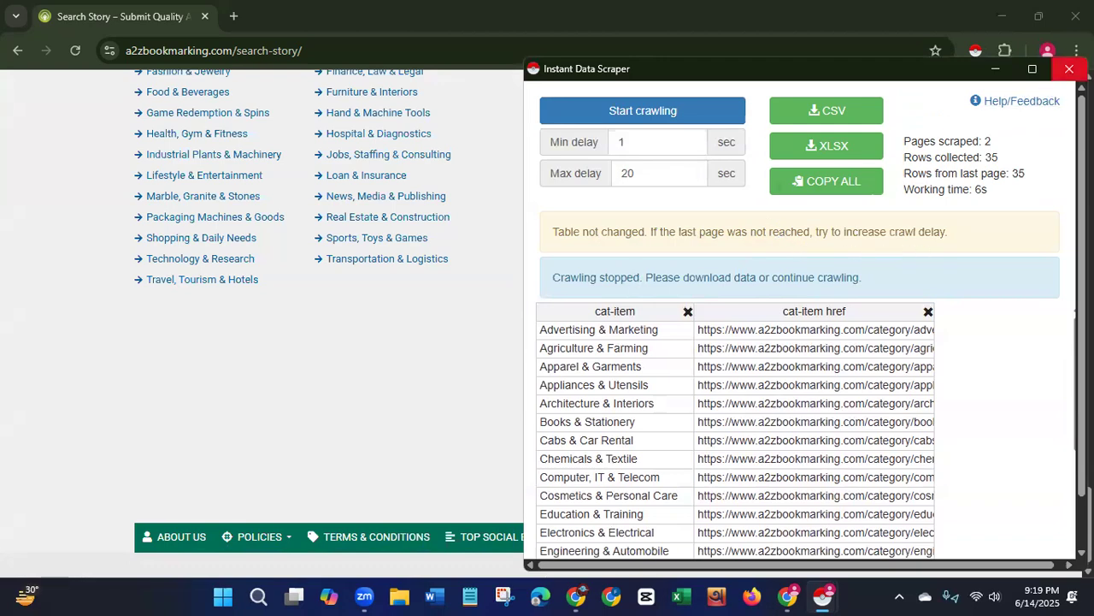
left_click(1069, 68)
- Rerun Instant Data Scraper from the story listings, try crawling a different detected table and close its window
scroll(1060, 548, "up", 15)
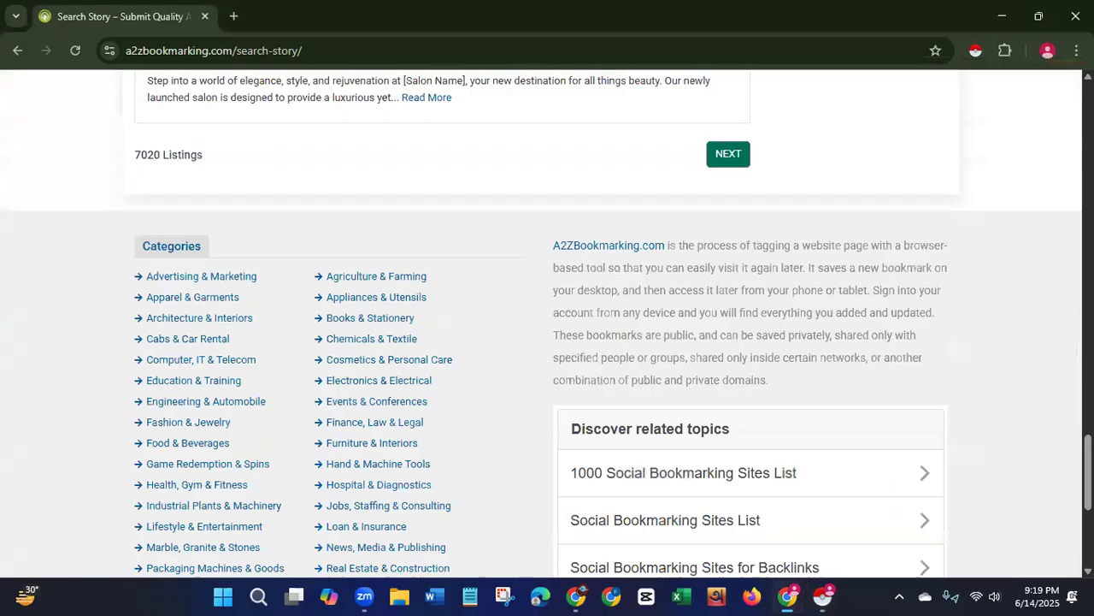
scroll(547, 325, "up", 10)
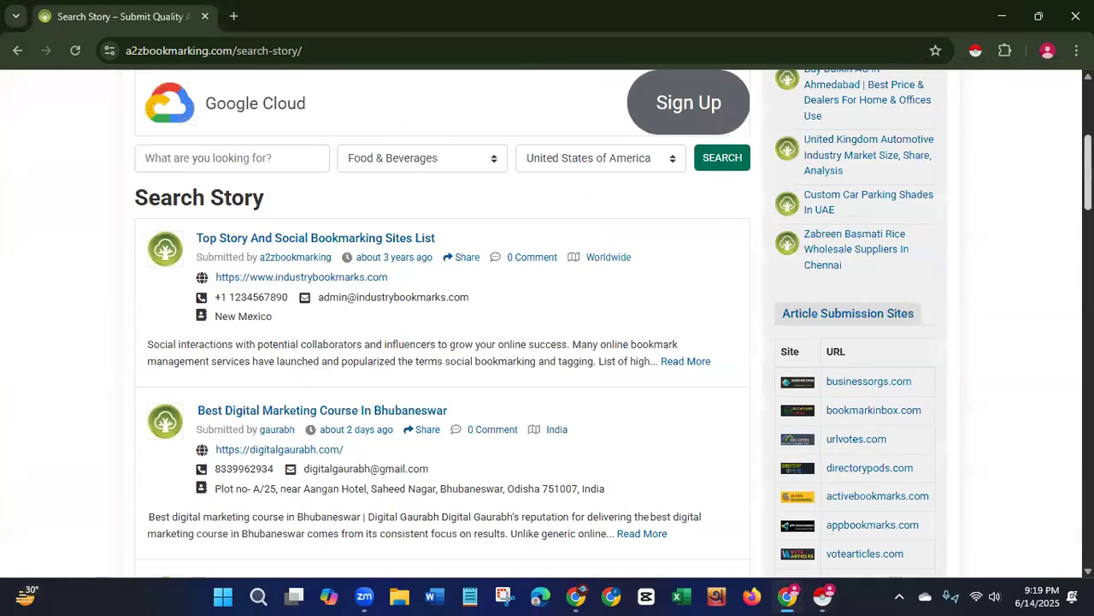
left_click(976, 57)
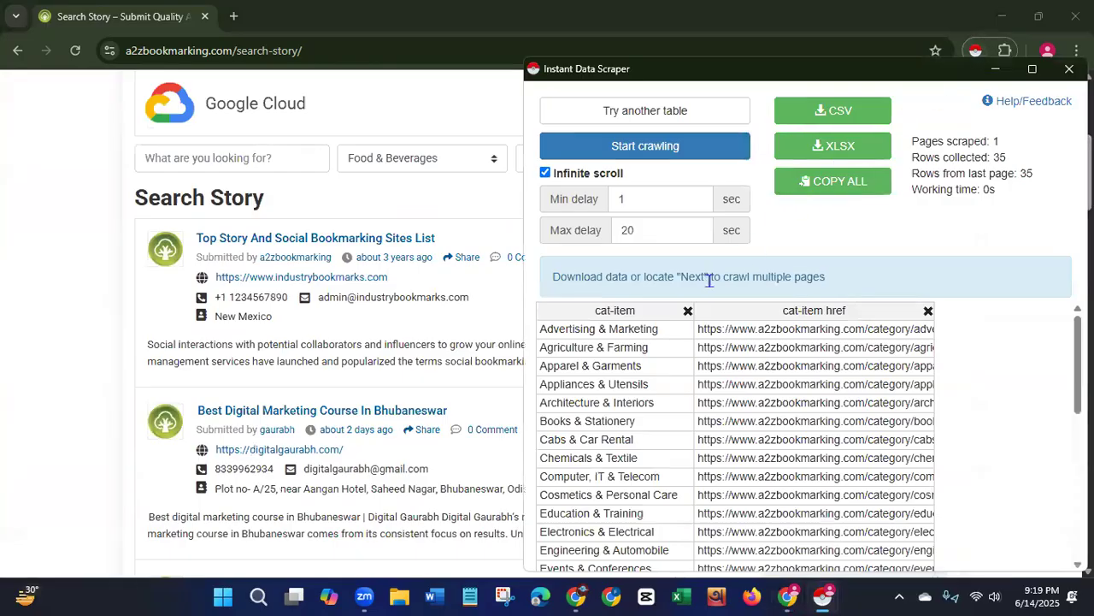
left_click(672, 124)
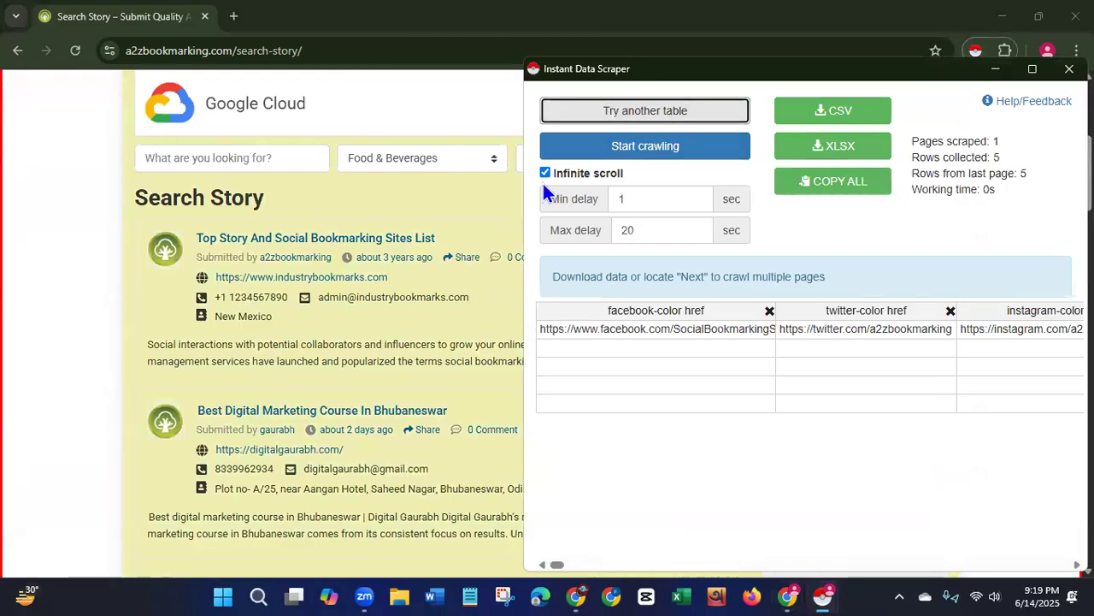
left_click(622, 158)
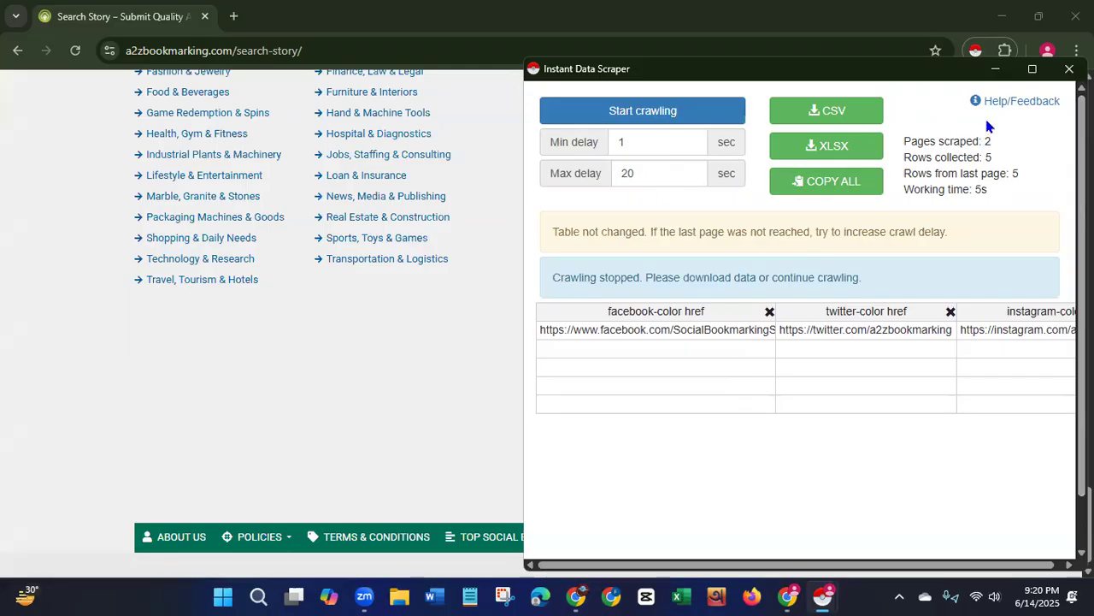
left_click(1069, 68)
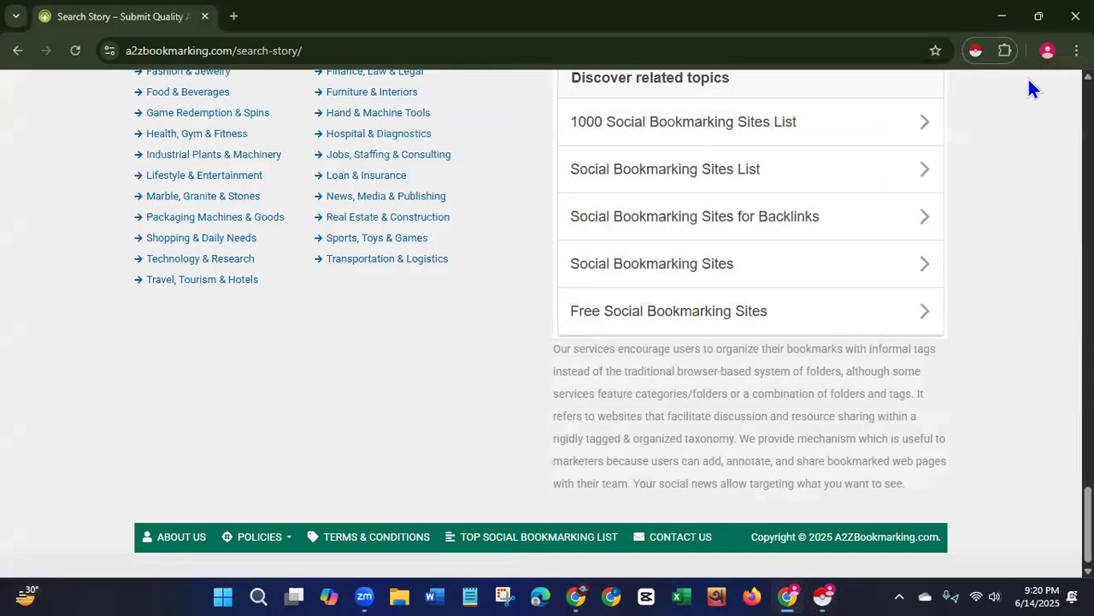
- Reload the page and search for stories in the Food & Beverages category located in the United States of America
left_click(75, 58)
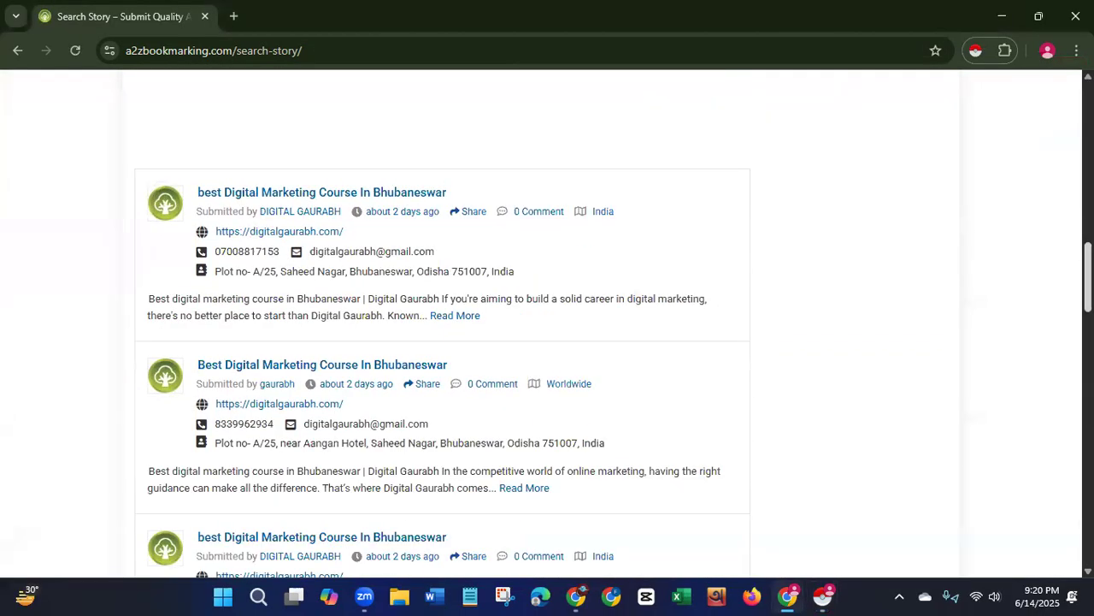
scroll(542, 342, "down", 2)
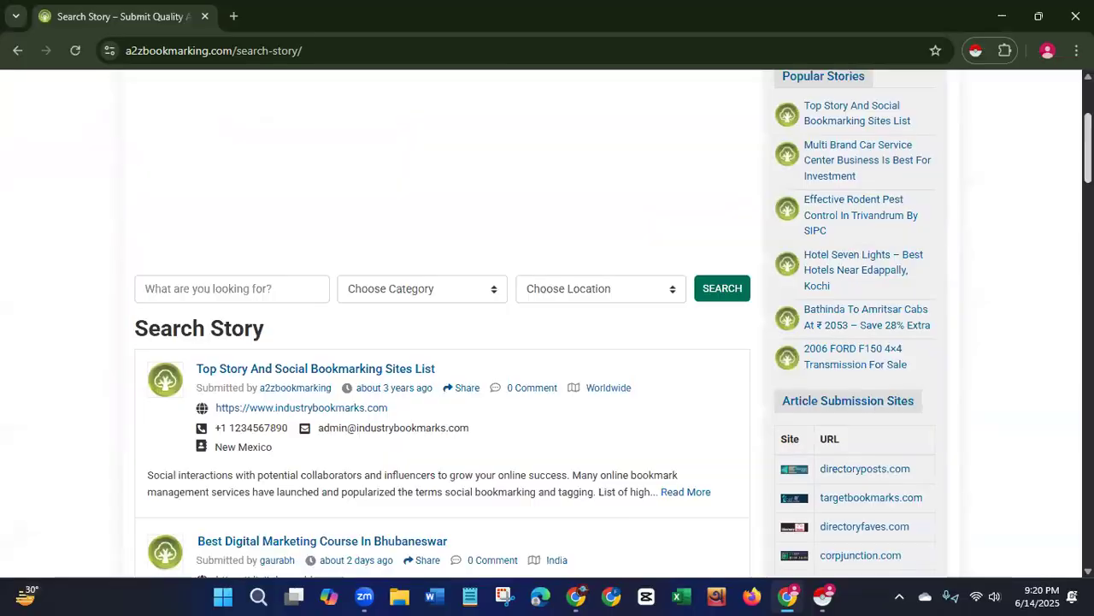
left_click(494, 293)
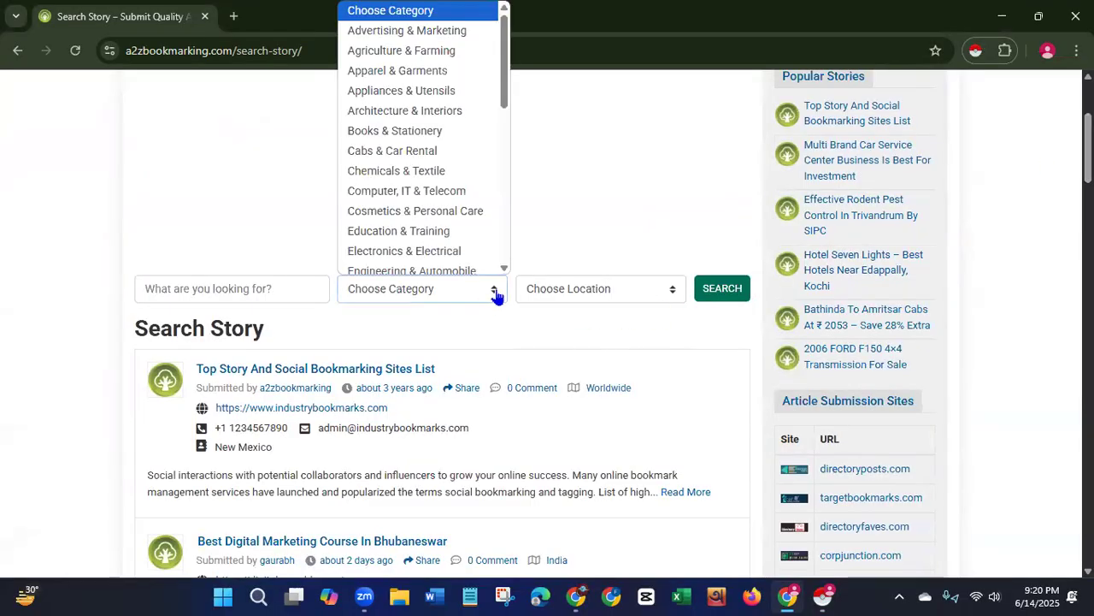
left_click_drag(504, 97, 511, 171)
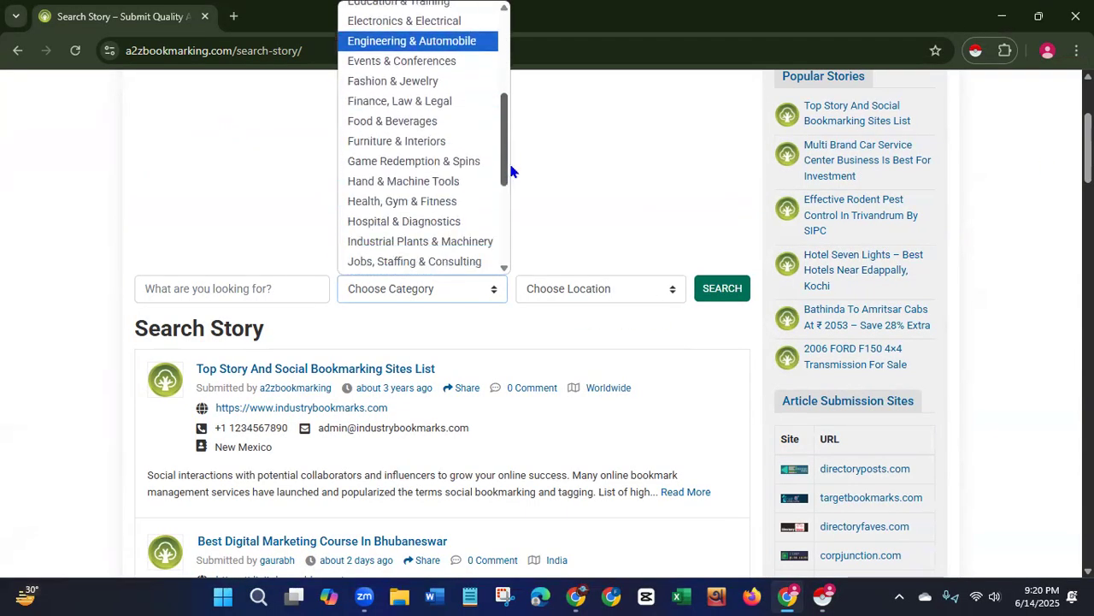
left_click(375, 122)
left_click(673, 292)
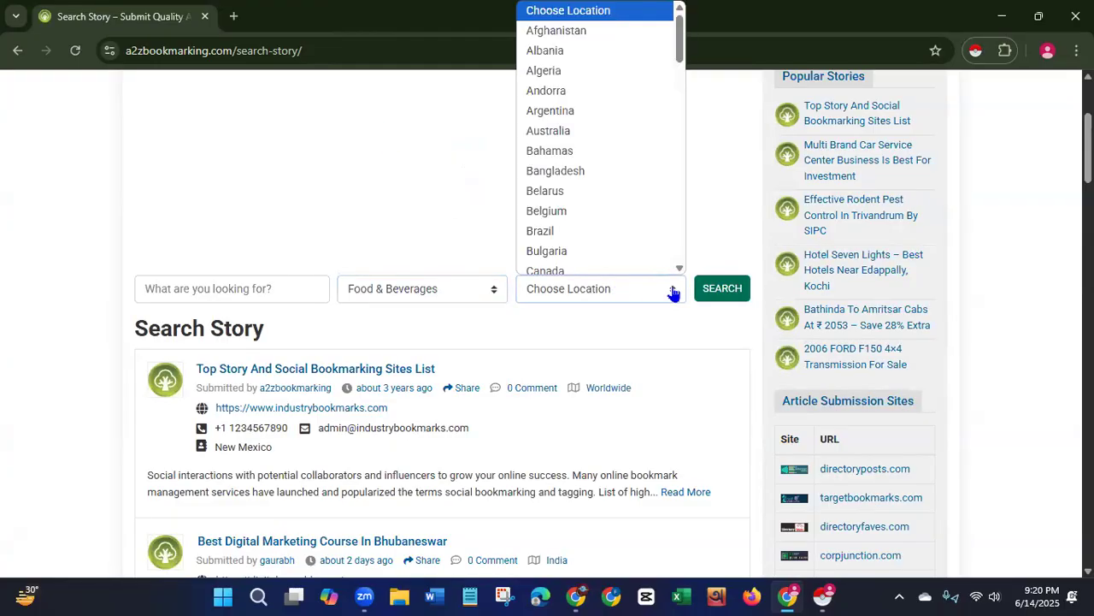
left_click_drag(681, 58, 672, 232)
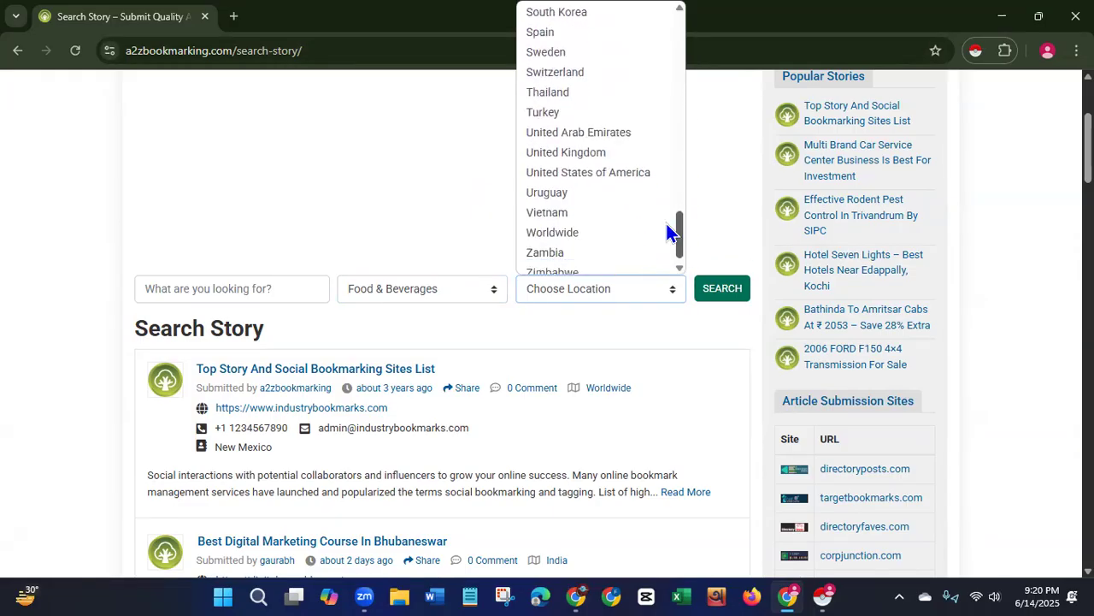
left_click(633, 173)
left_click(733, 303)
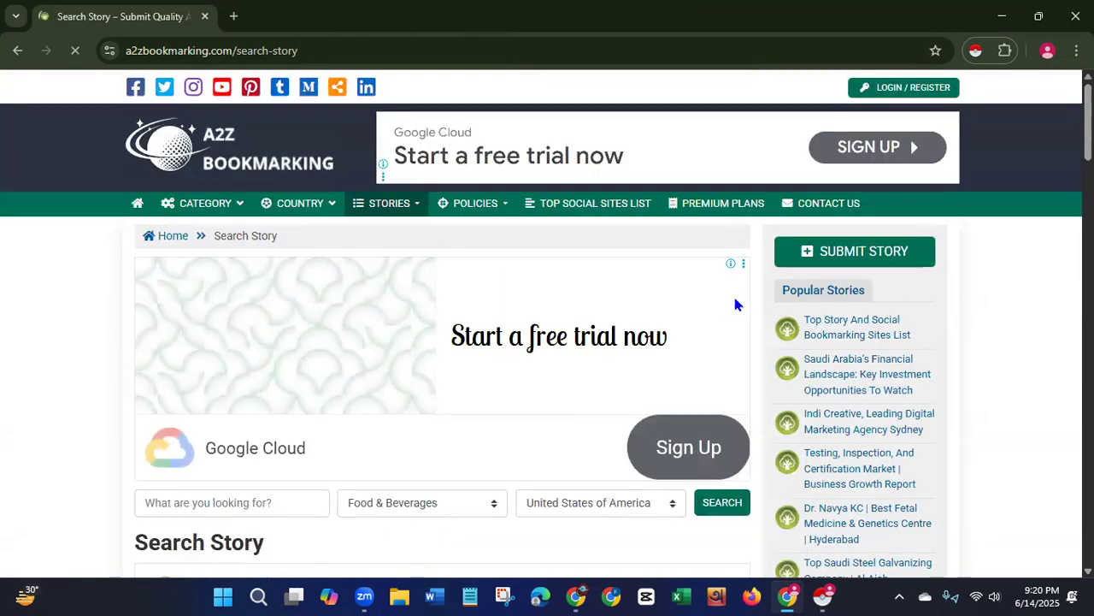
- Run Instant Data Scraper on the filtered results, switch to the story listings table and crawl it
scroll(547, 325, "down", 5)
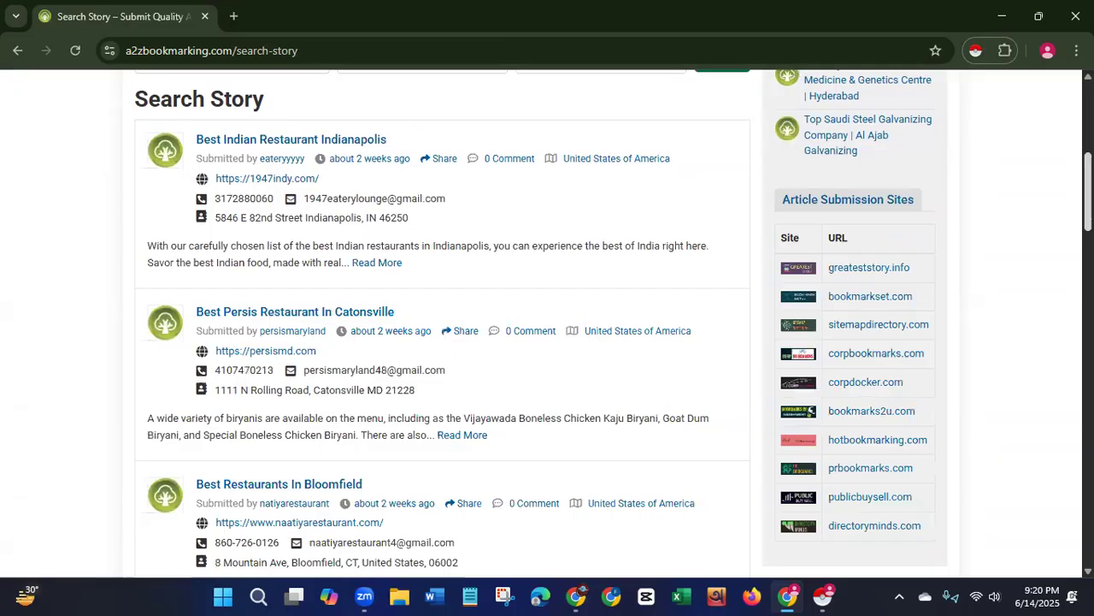
left_click(974, 53)
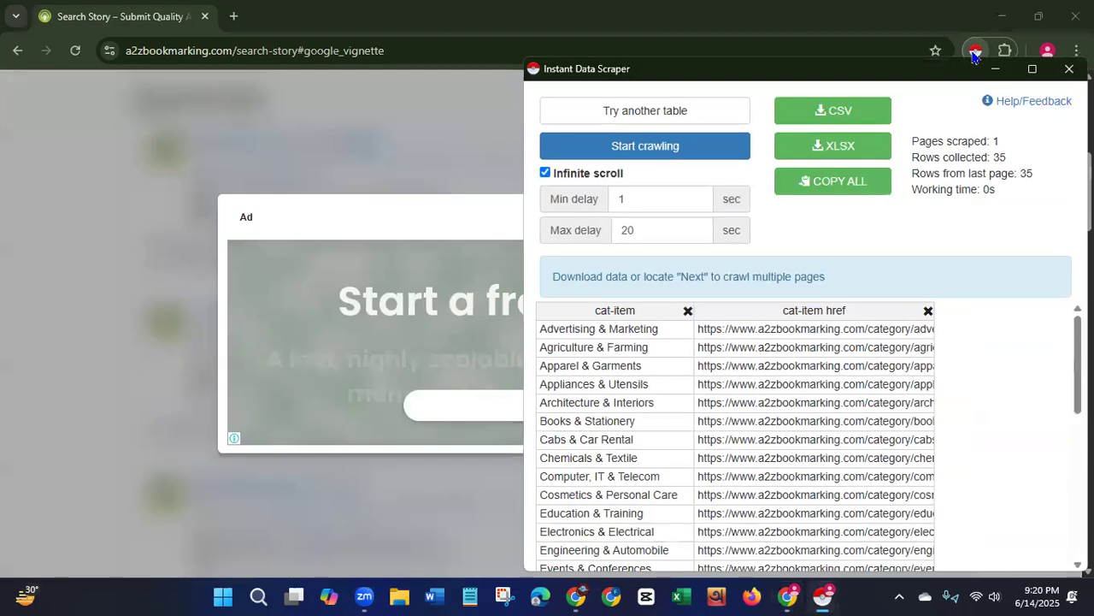
left_click(650, 111)
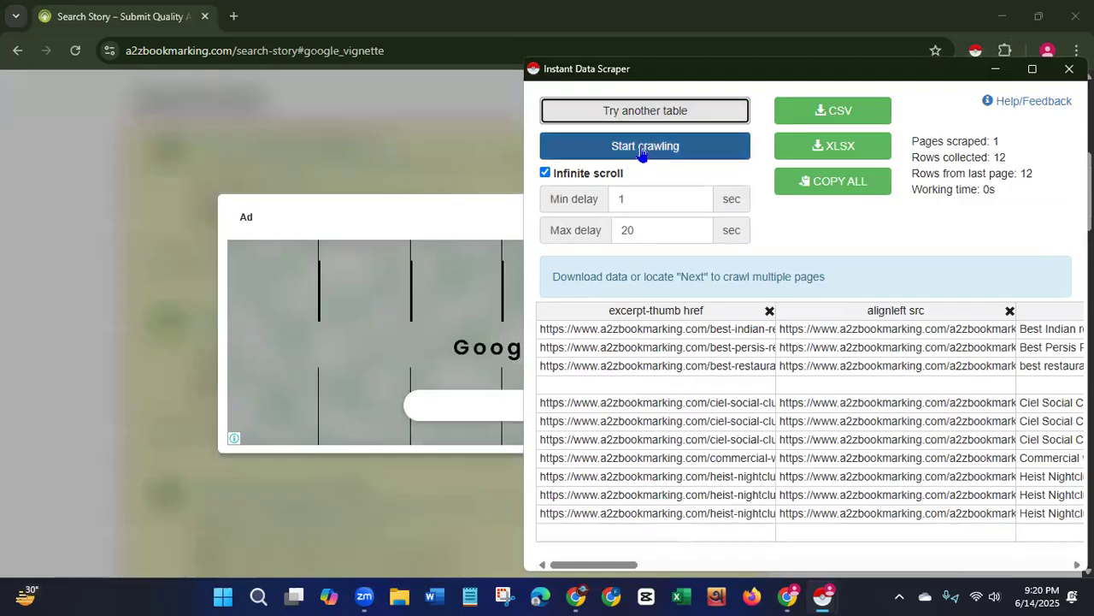
left_click(643, 147)
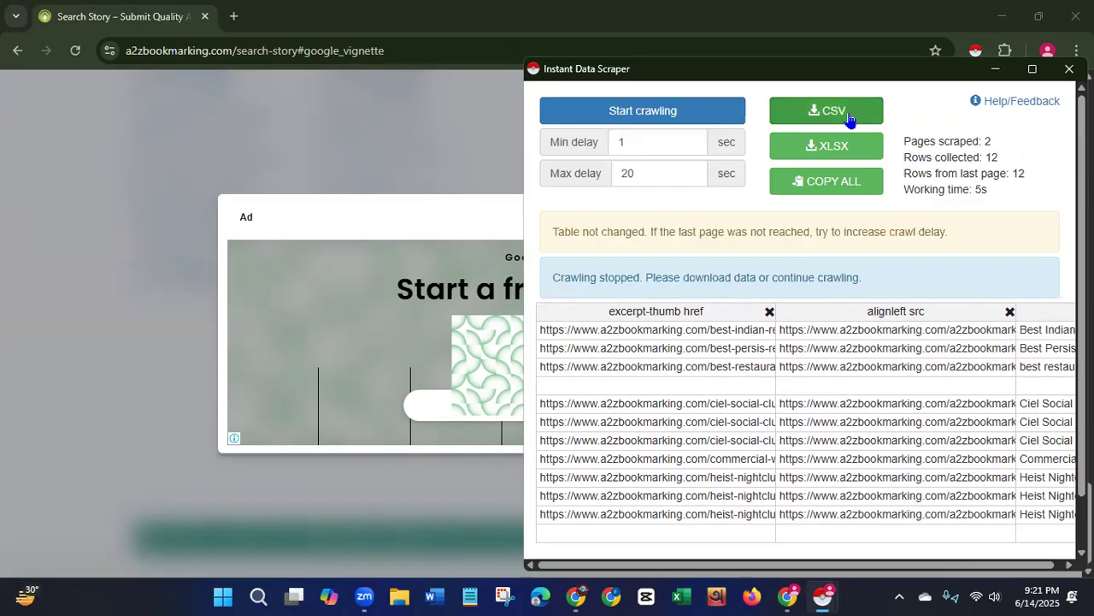
- Download the scraped listings as an XLSX file and open a new browser tab
left_click(809, 152)
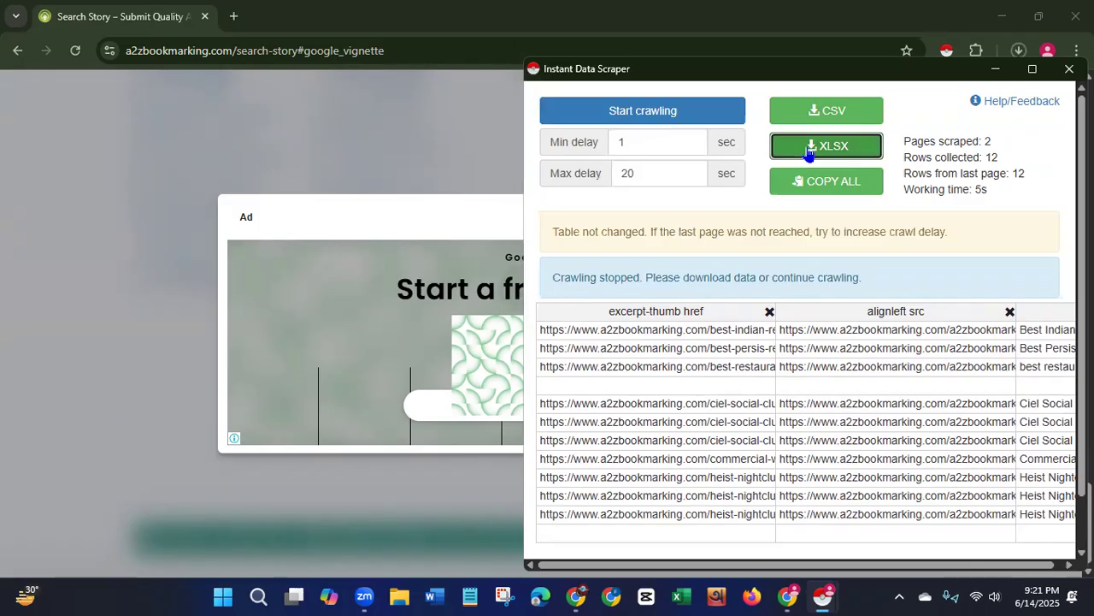
mouse_move(910, 145)
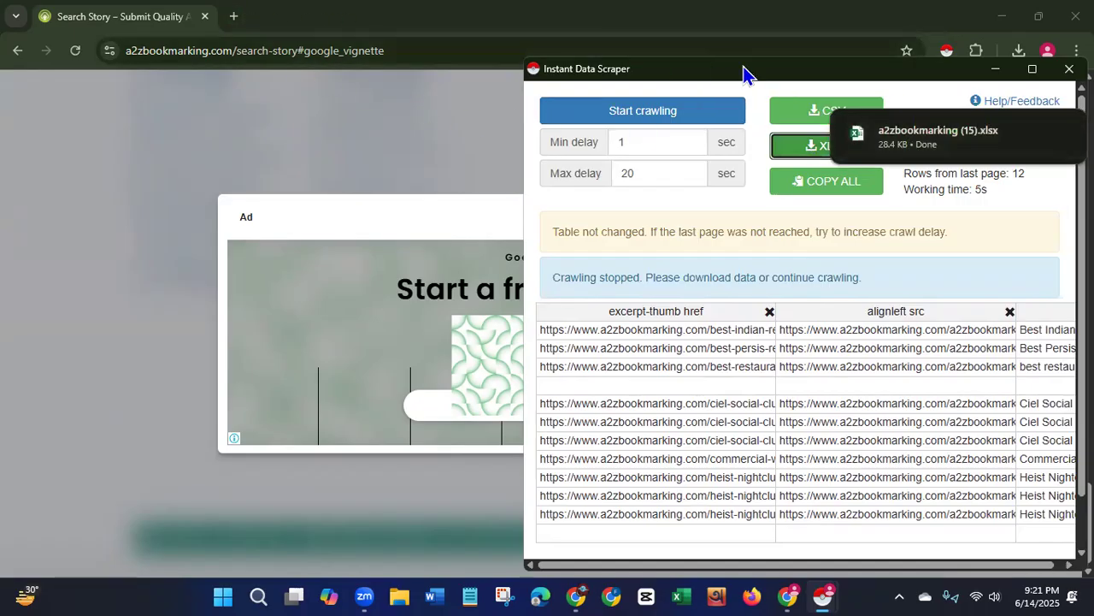
left_click(234, 18)
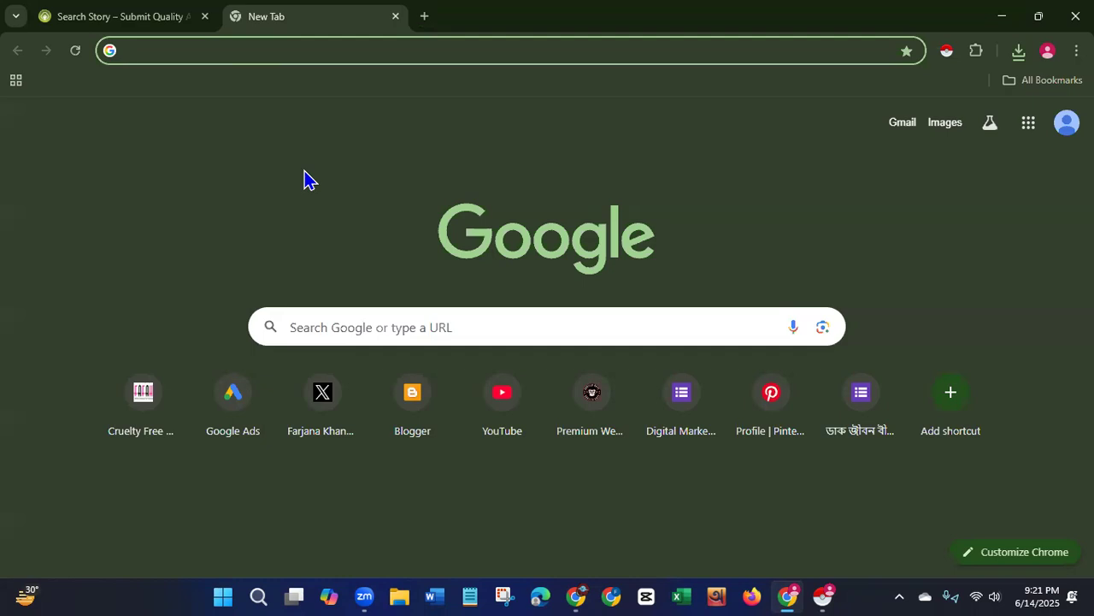
- Open Google Sheets in the new tab and create a blank spreadsheet
left_click(1029, 124)
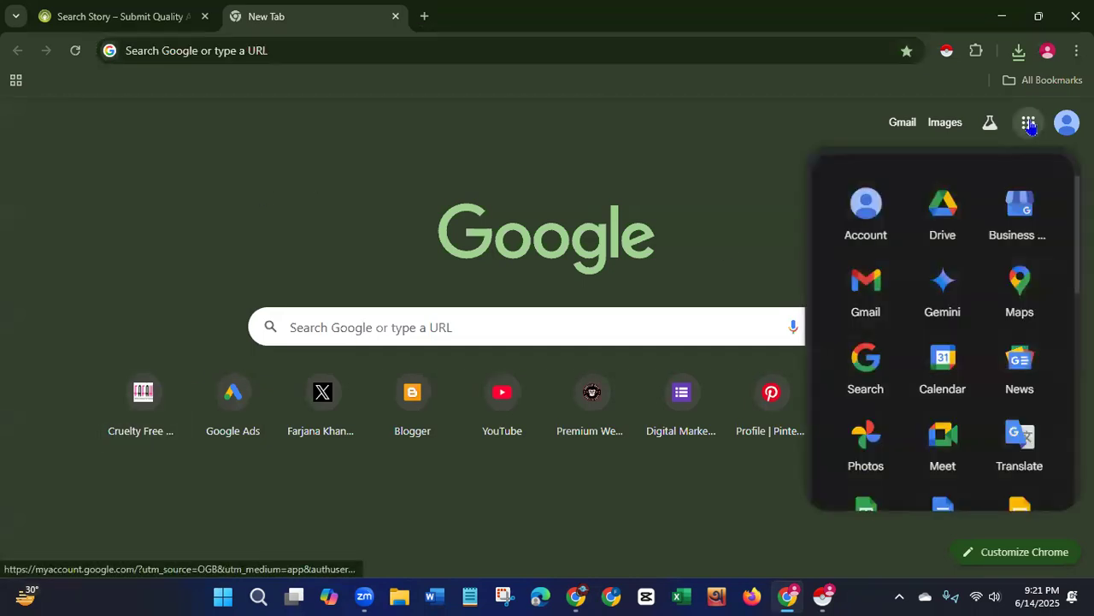
scroll(943, 329, "down", 2)
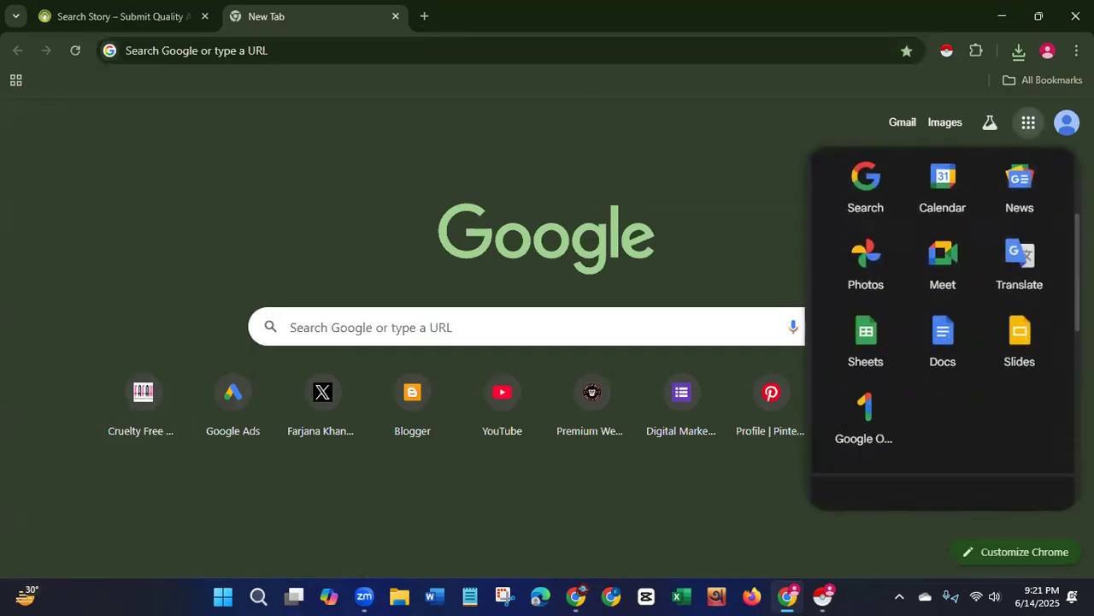
left_click(866, 297)
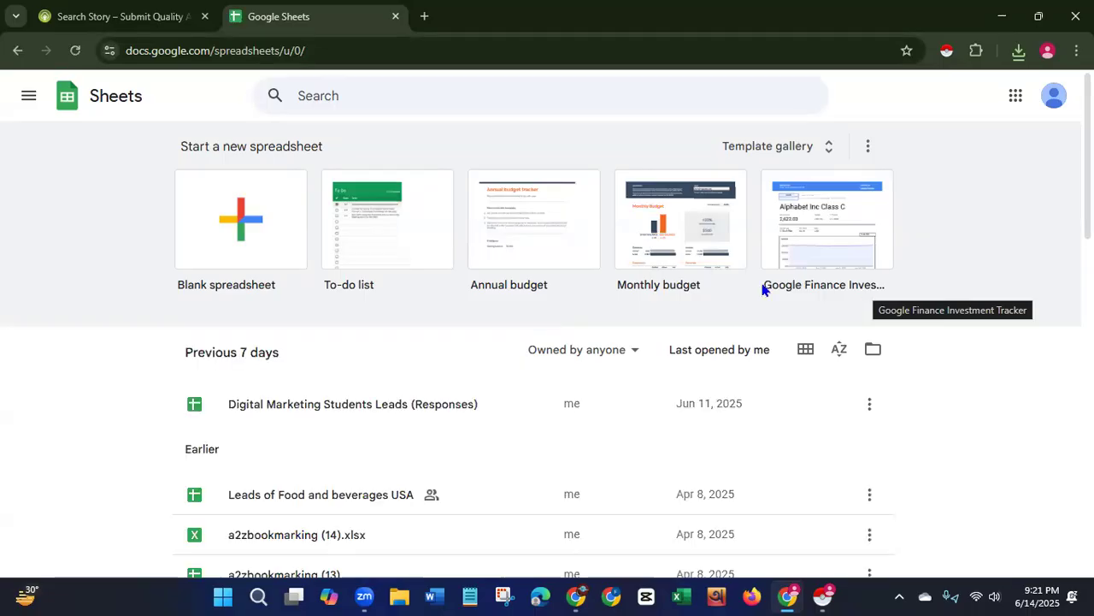
left_click(245, 221)
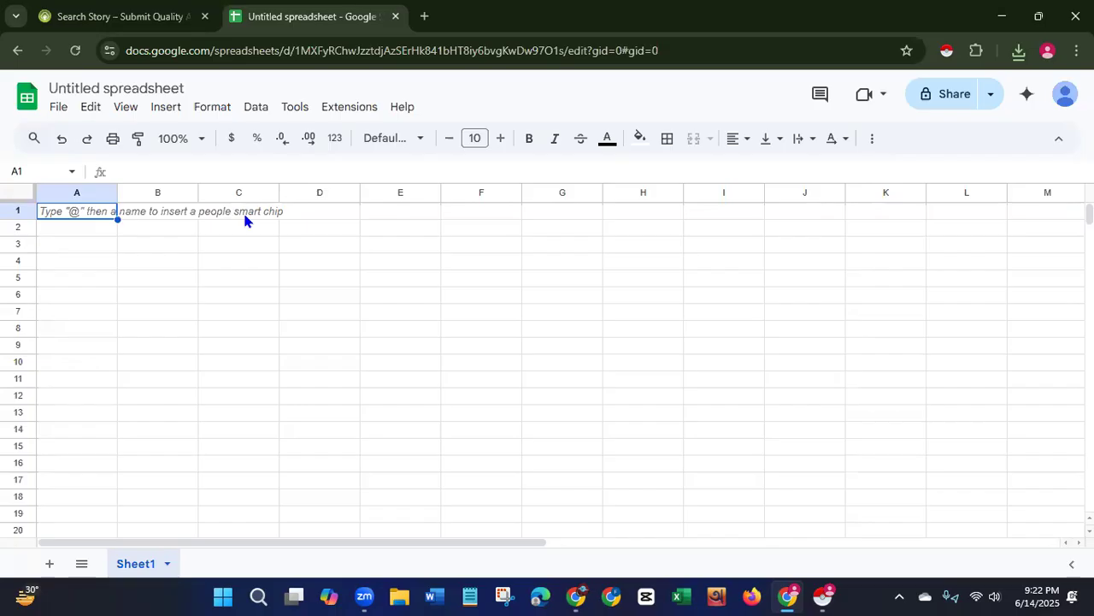
- Import a2zbookmarking (15).xlsx from the computer with the Replace spreadsheet option and widen column A
left_click(57, 108)
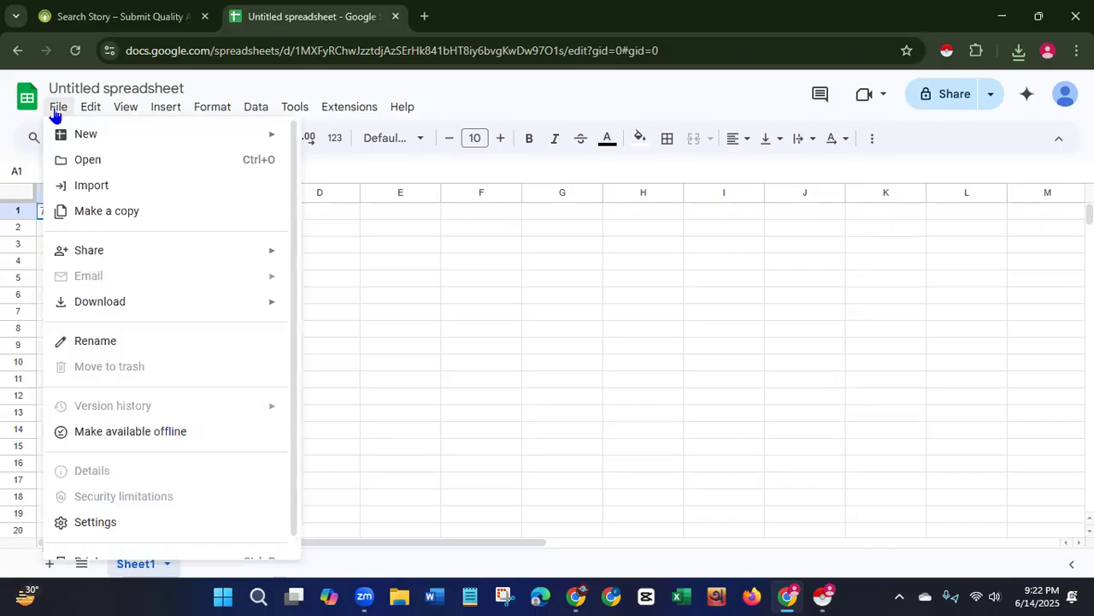
left_click(79, 186)
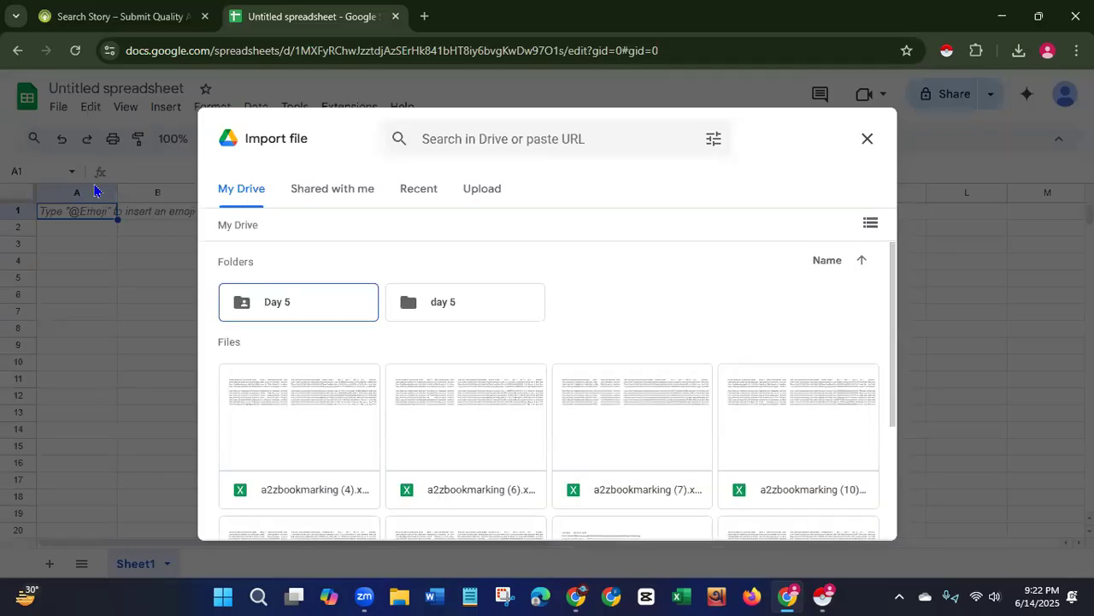
left_click(481, 194)
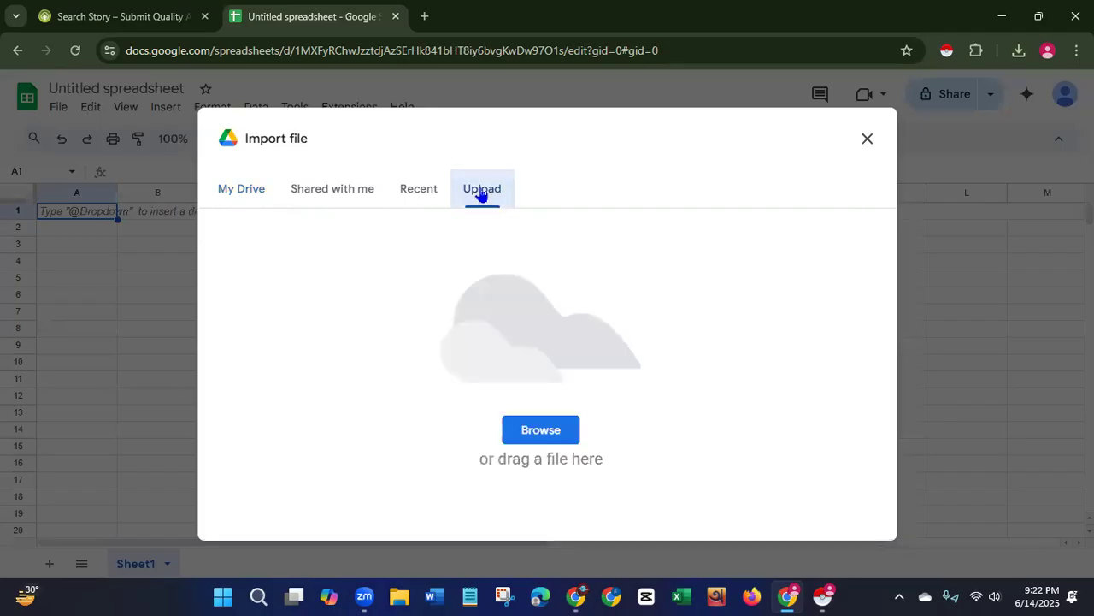
left_click(534, 429)
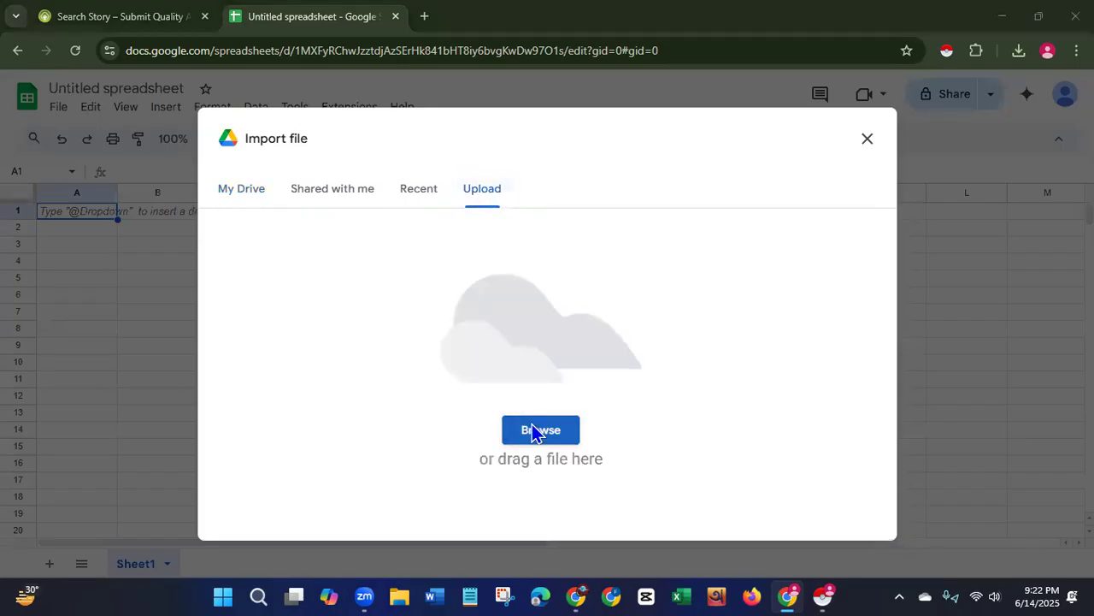
left_click(205, 151)
left_click(402, 359)
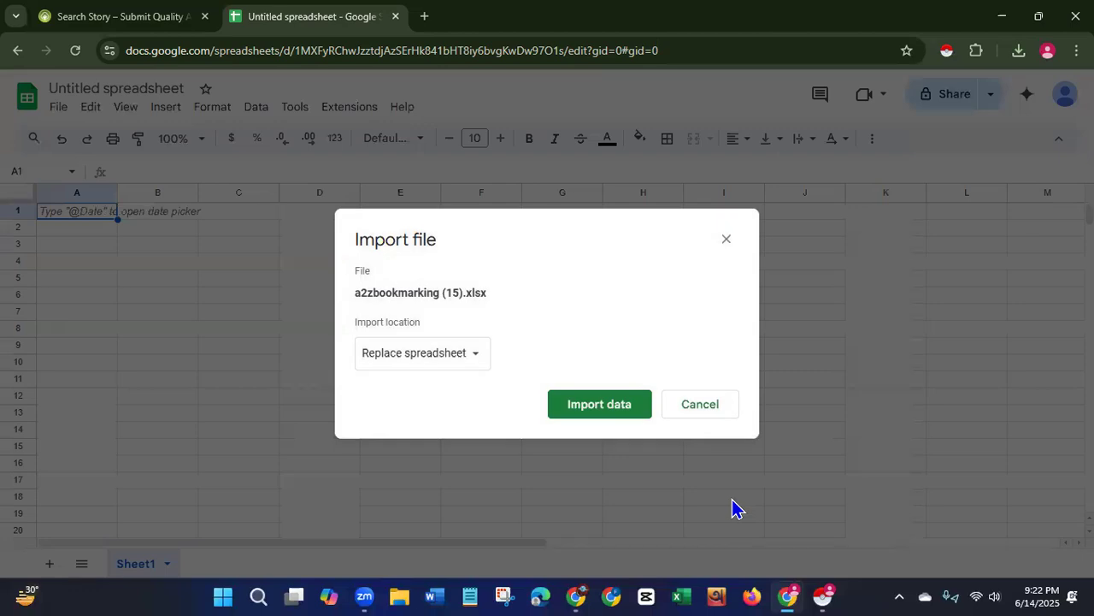
left_click(602, 409)
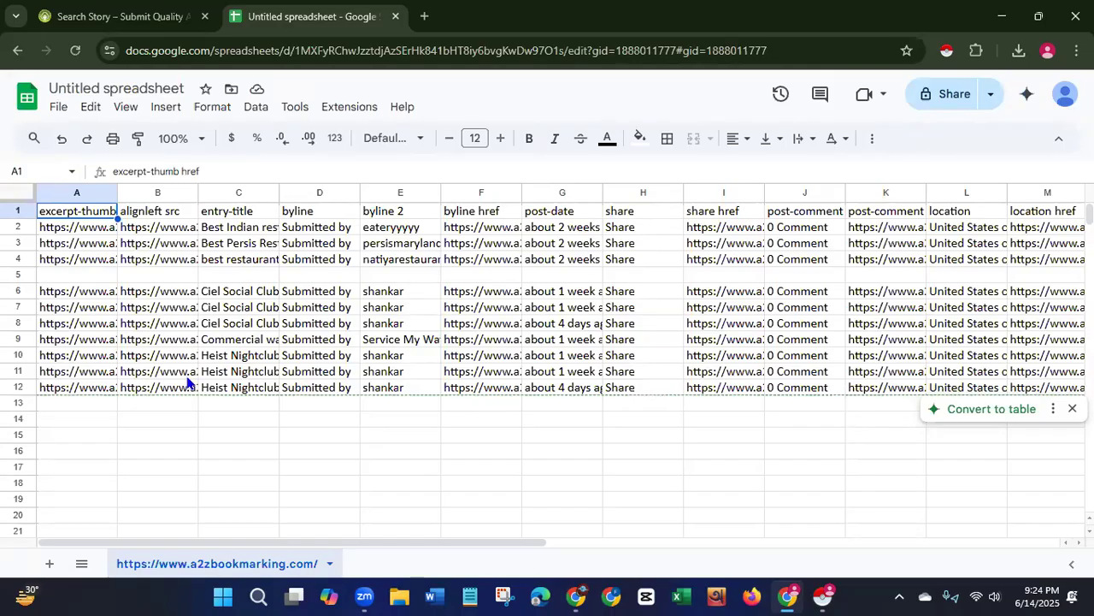
left_click_drag(117, 191, 181, 190)
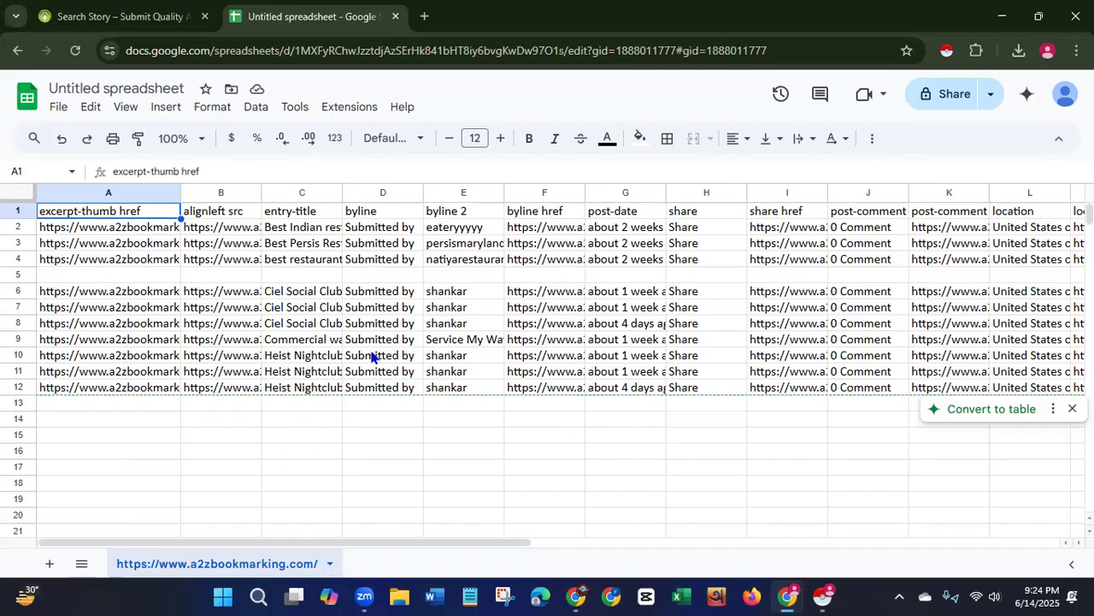
- Return to the A2Z Bookmarking listings, dismiss the ad, and examine the full Best Indian Restaurant Indianapolis story before going back to the results
left_click(91, 18)
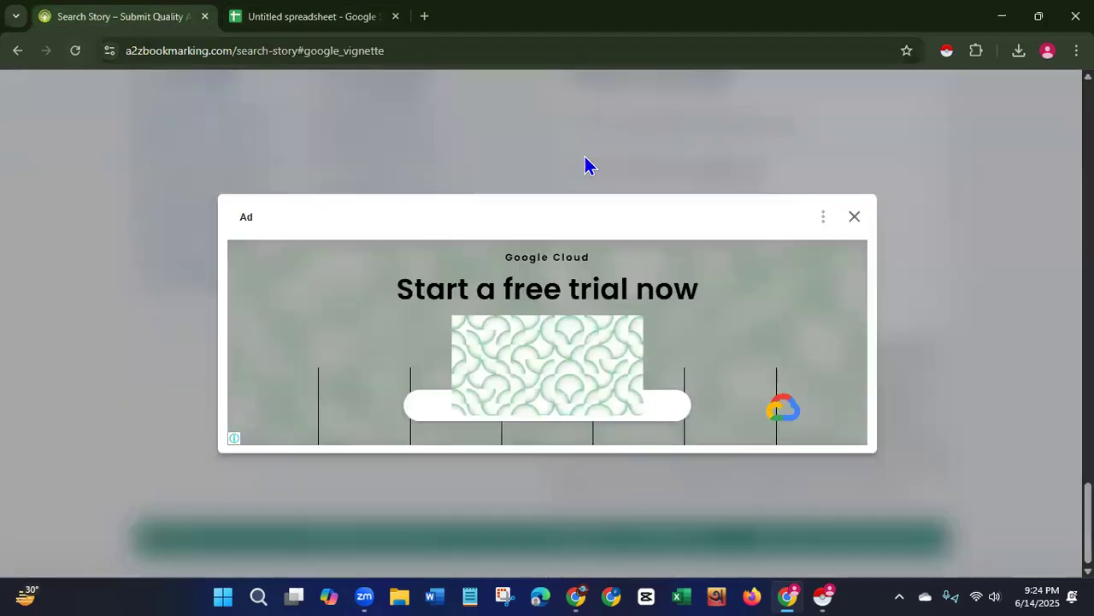
left_click(858, 219)
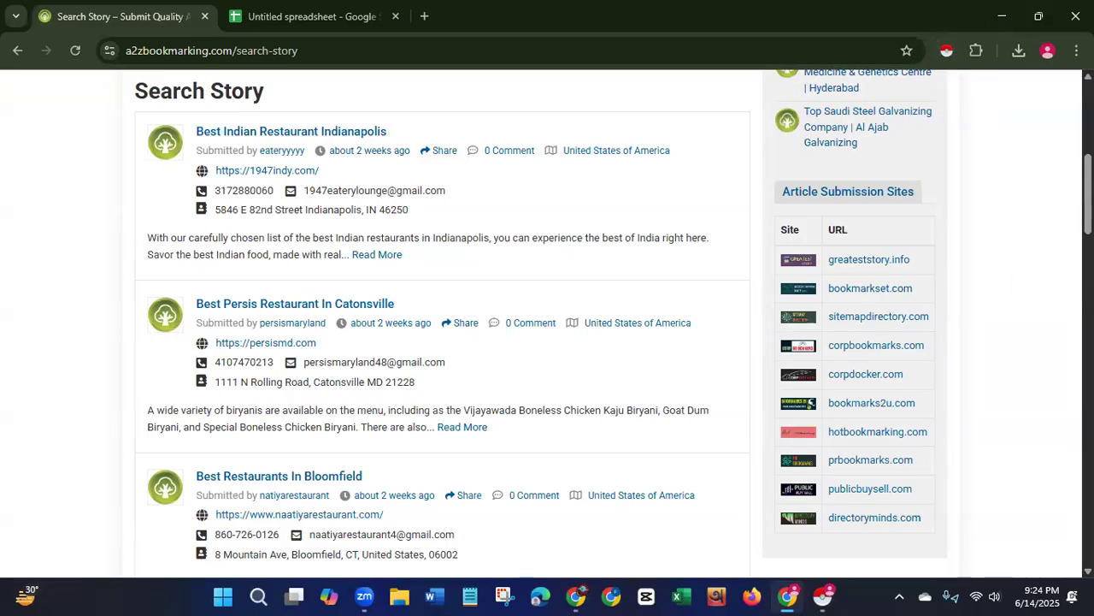
triple_click(876, 345)
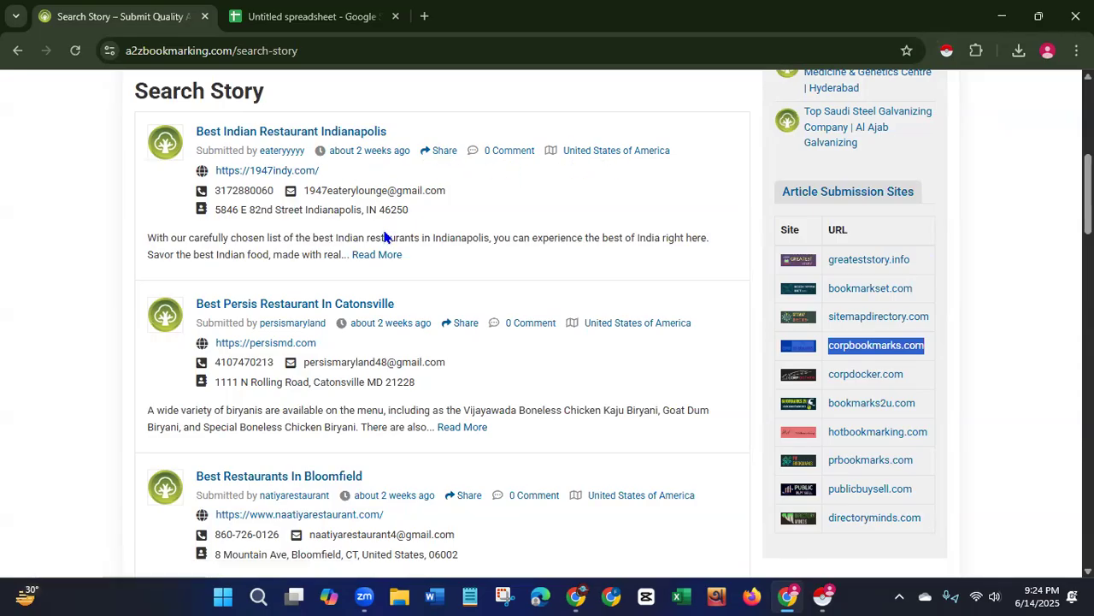
left_click(371, 258)
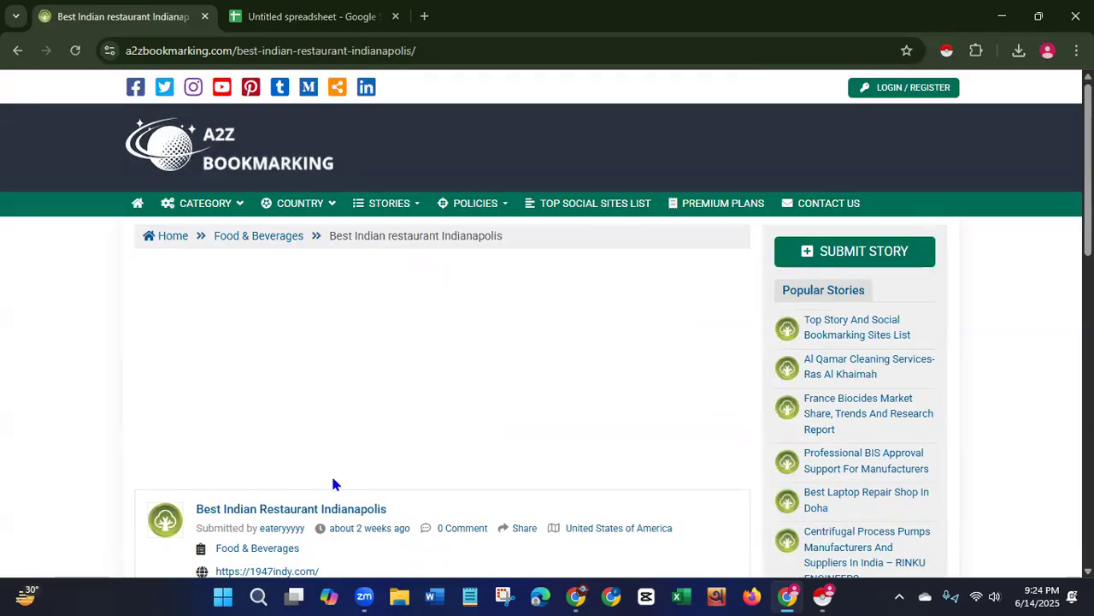
scroll(547, 323, "down", 4)
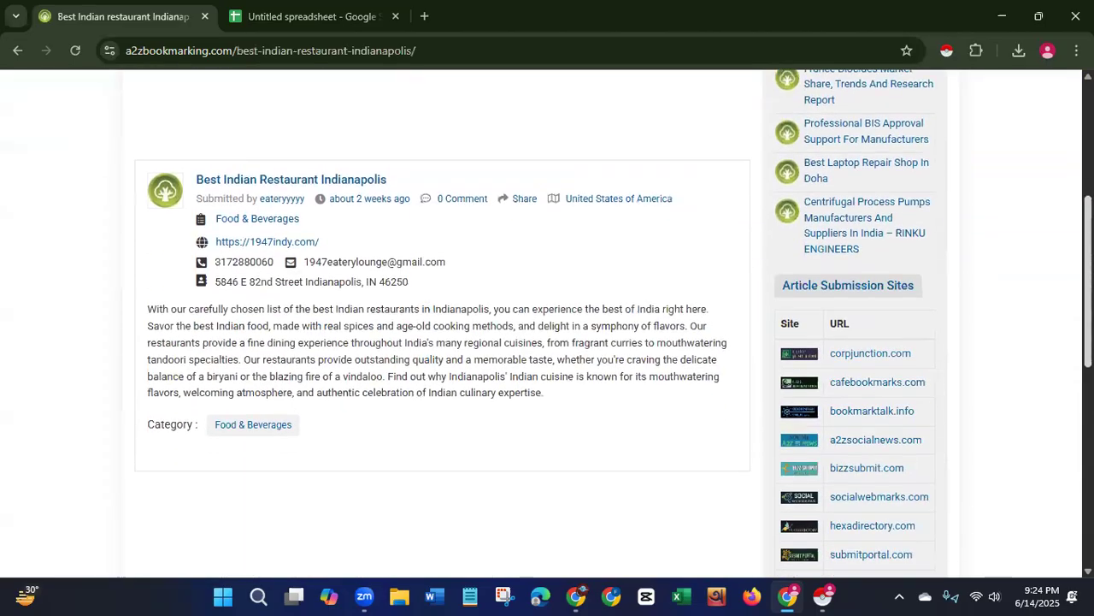
scroll(547, 323, "down", 1)
left_click_drag(147, 224, 609, 319)
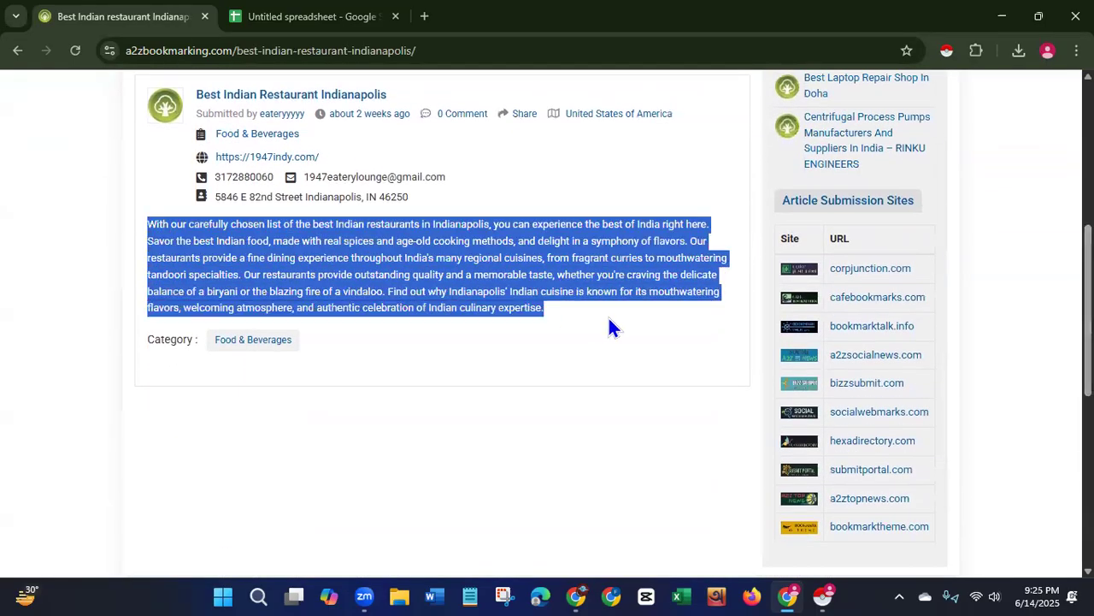
left_click(17, 51)
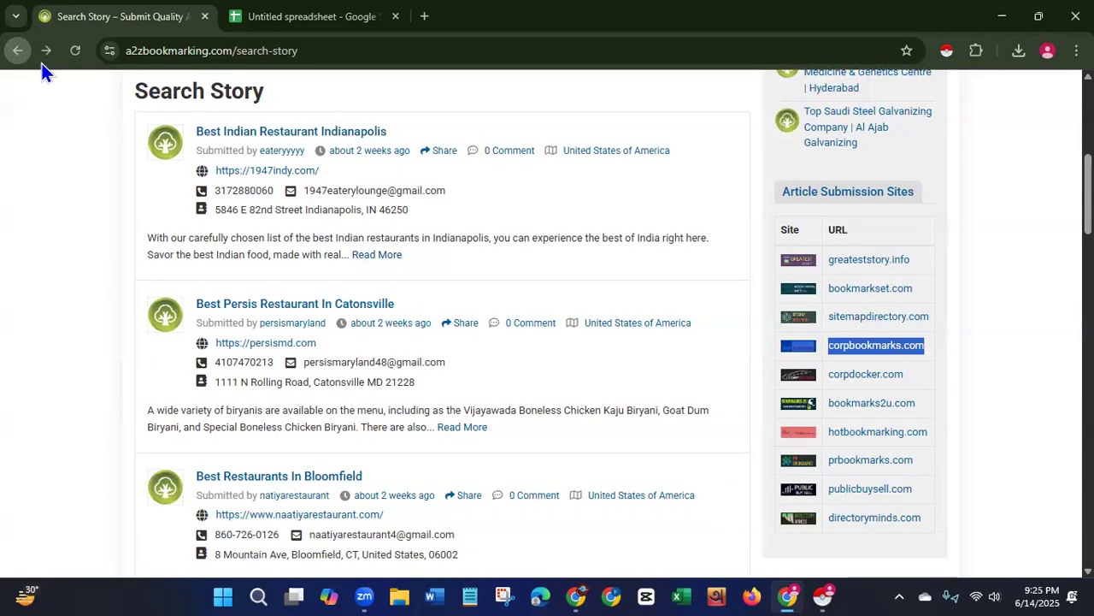
- Switch back to the spreadsheet, widen the excerpt-thumb href column to inspect its links, and delete that column
left_click(286, 18)
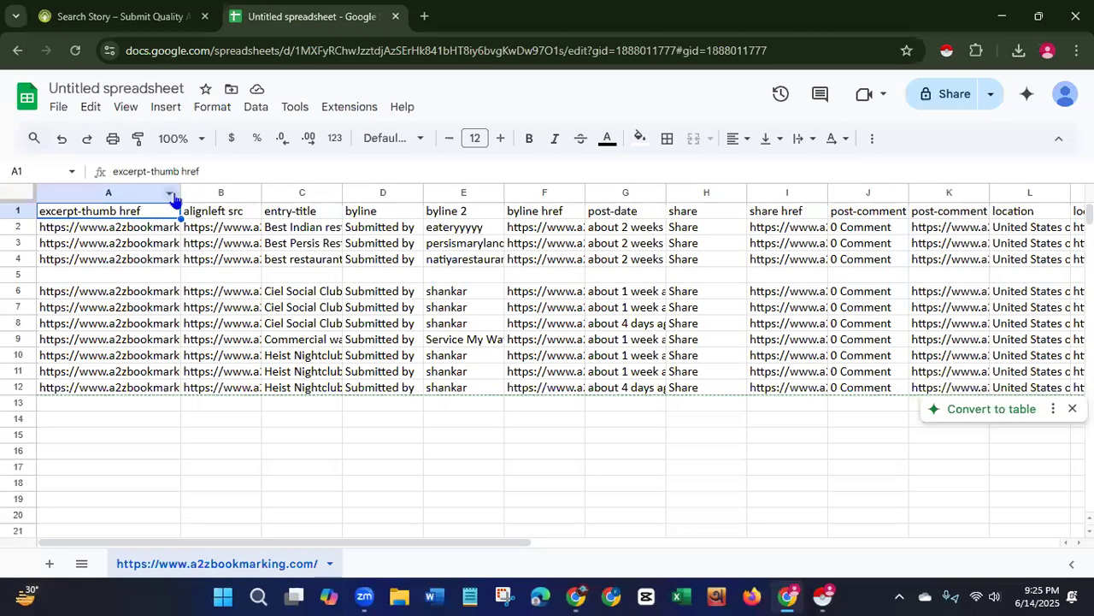
left_click_drag(180, 192, 278, 216)
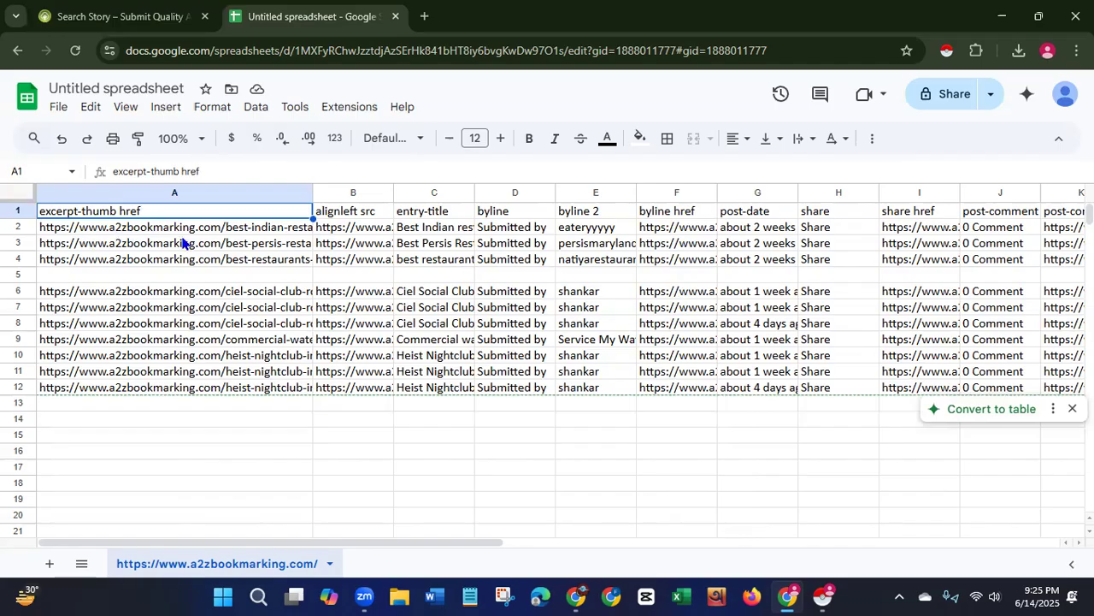
left_click(258, 195)
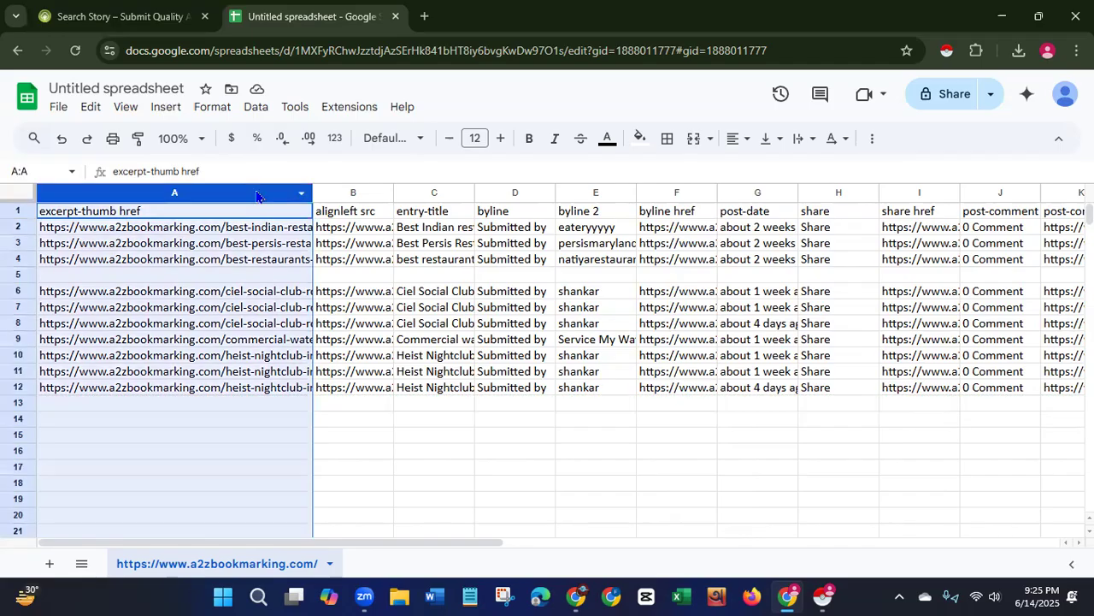
right_click(257, 196)
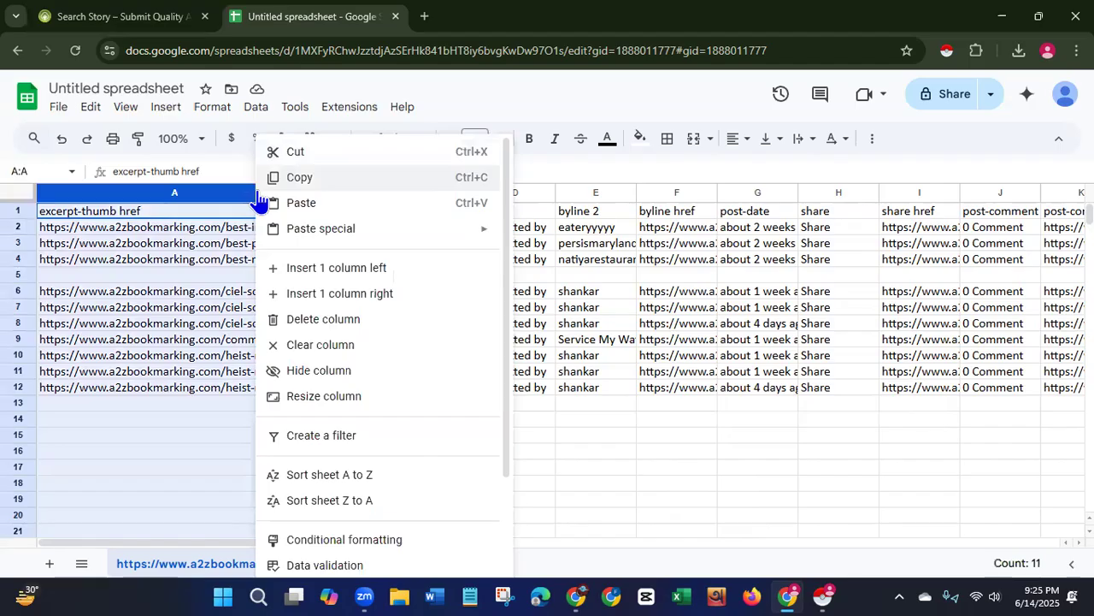
left_click(294, 323)
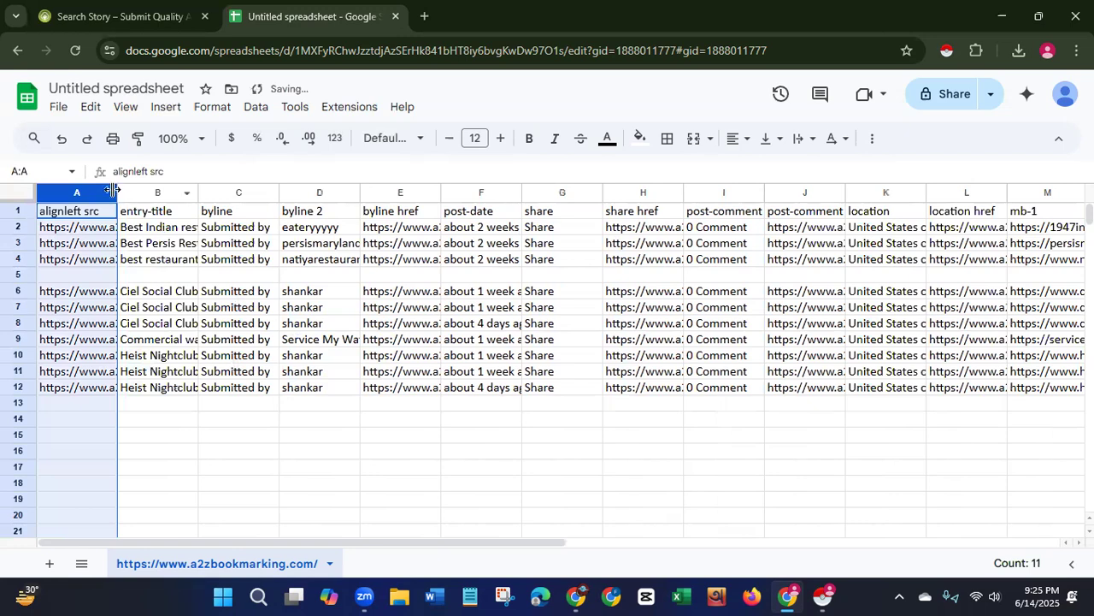
- Widen the alignleft src column to inspect its image links and delete that column
left_click_drag(117, 195, 343, 191)
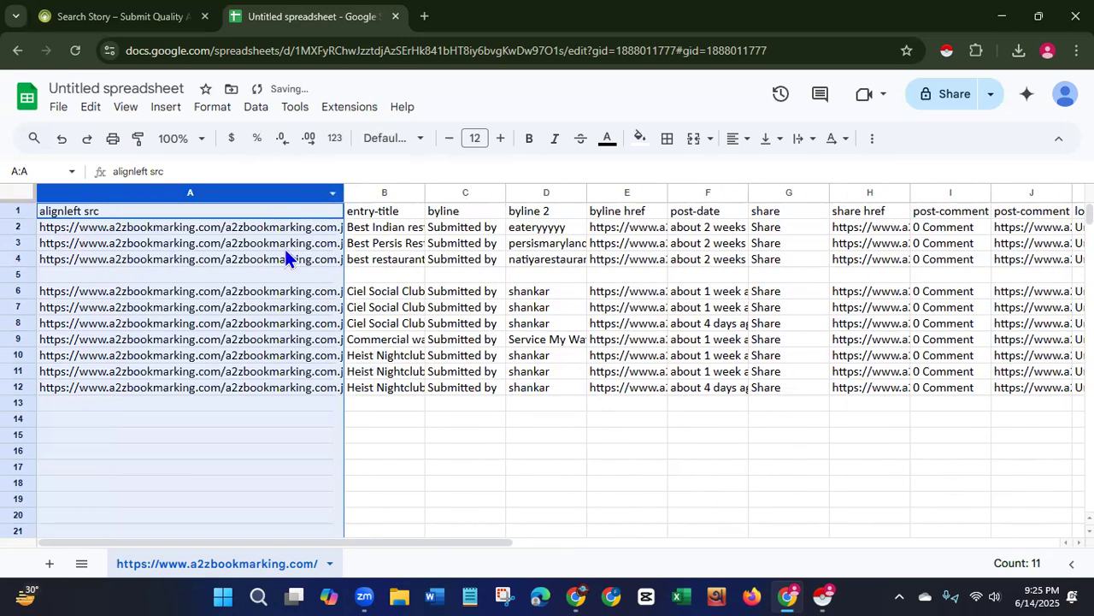
right_click(310, 193)
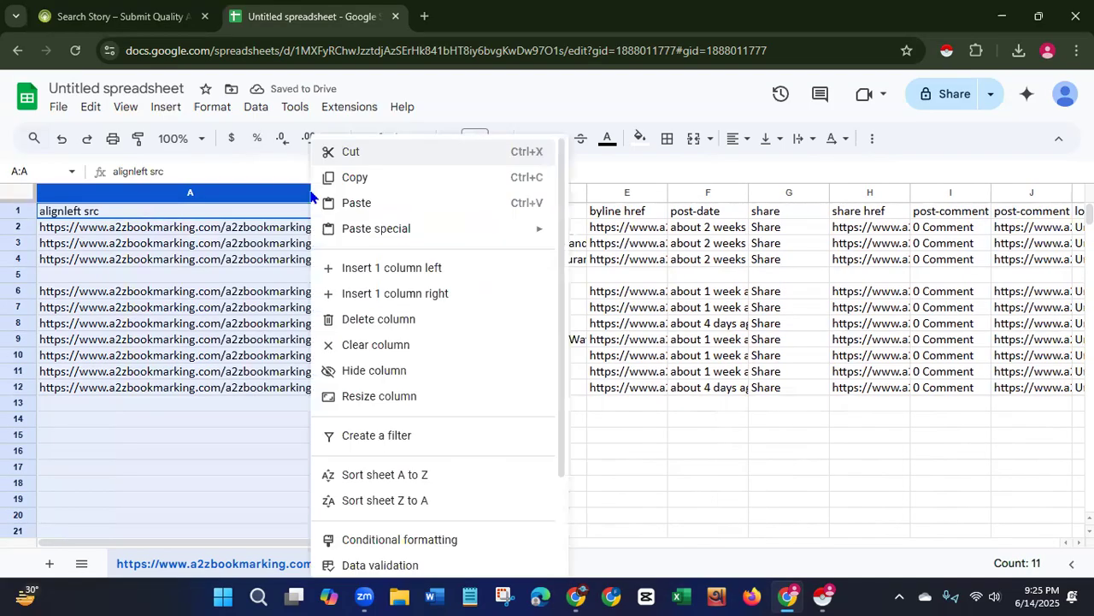
left_click(349, 321)
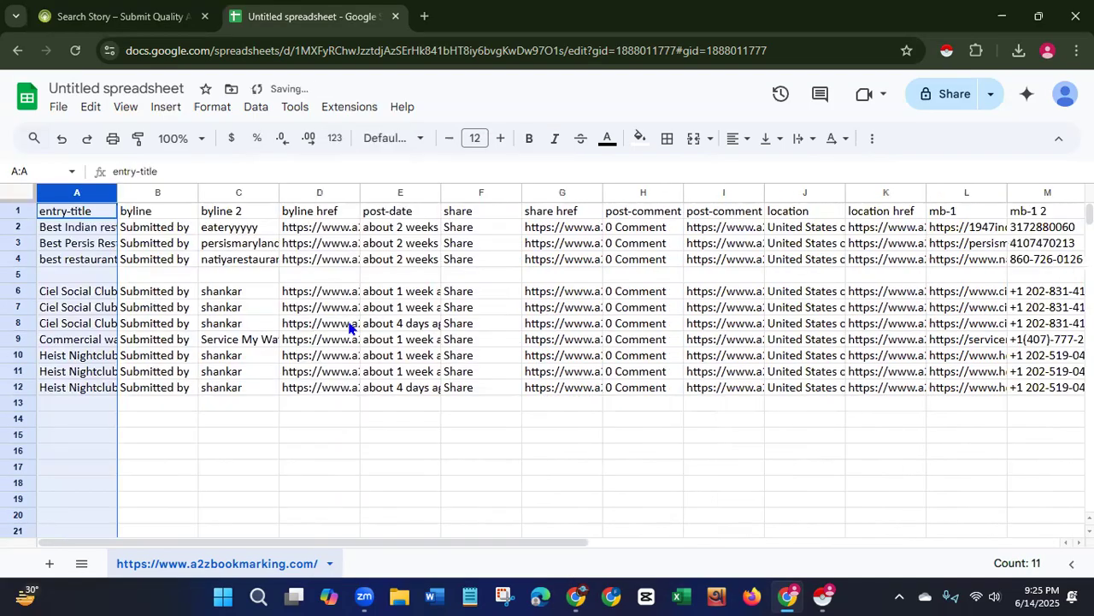
- Widen the entry-title column to fit its titles and compare them with the story listings page
left_click_drag(118, 190, 297, 187)
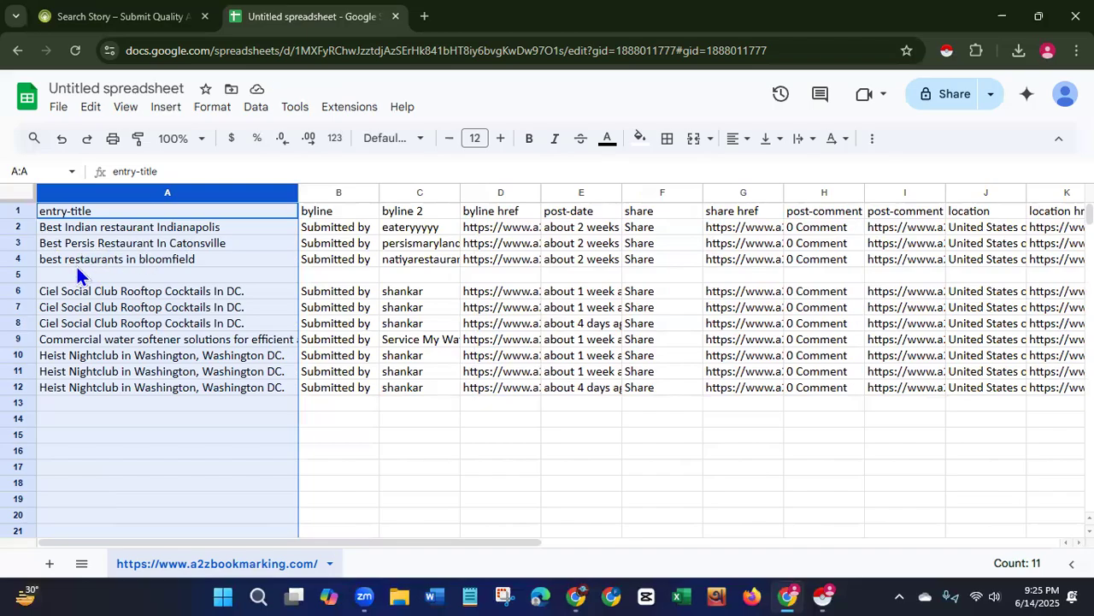
left_click(100, 17)
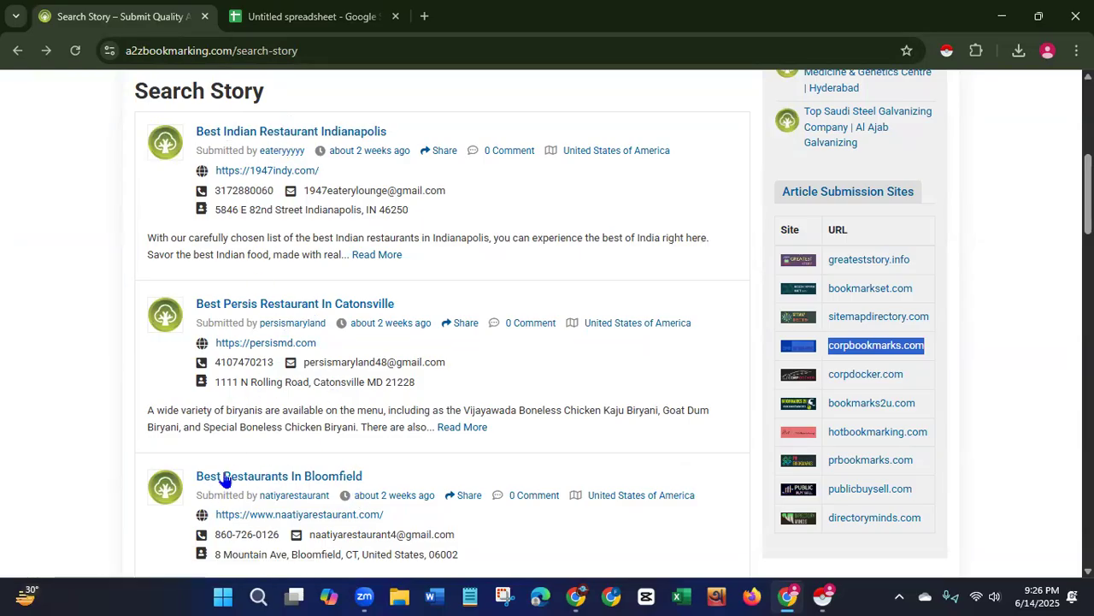
left_click(310, 21)
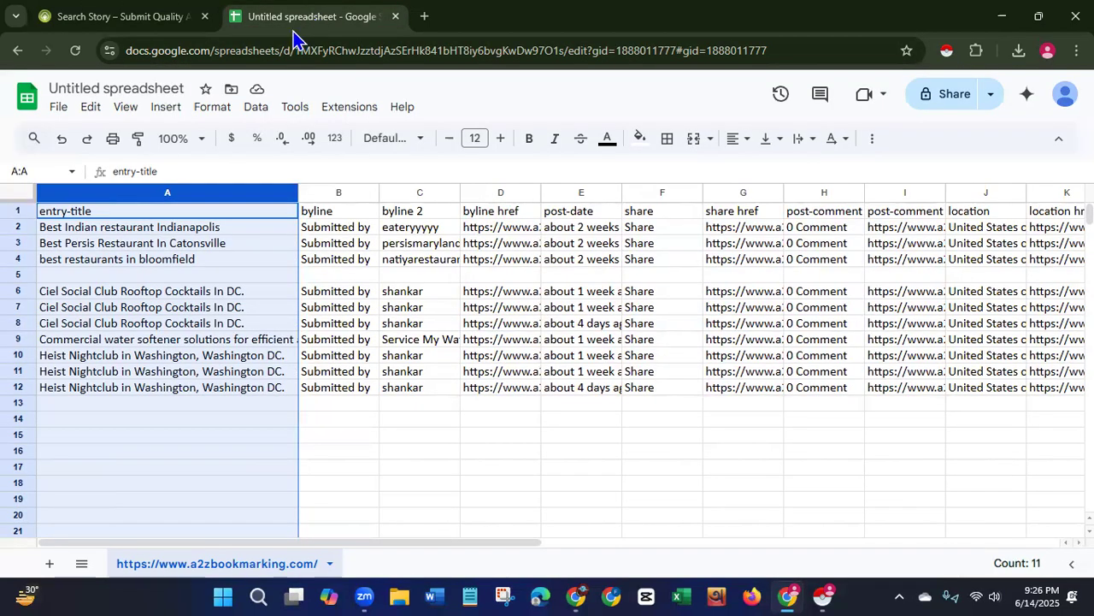
- Replace the entry-title header in cell A1 with Industry Name
left_click(191, 211)
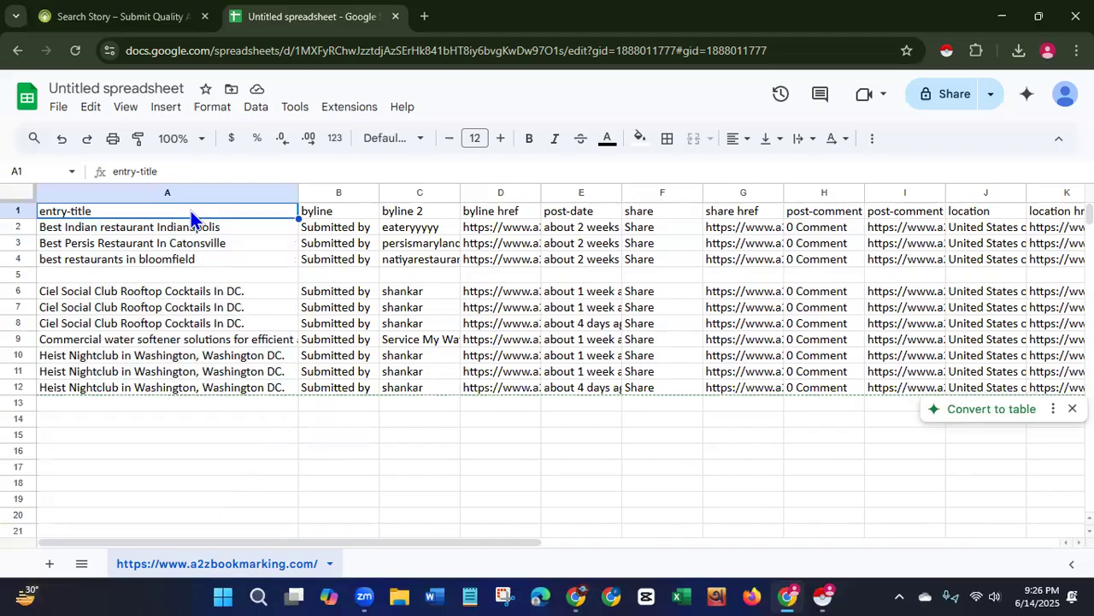
key("Delete")
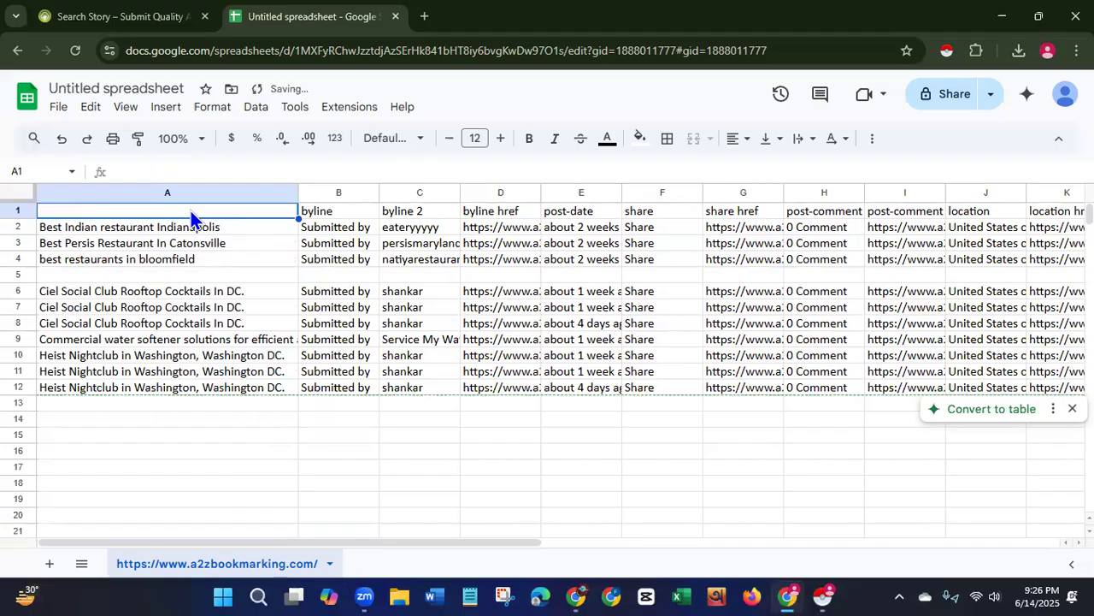
type("Ind")
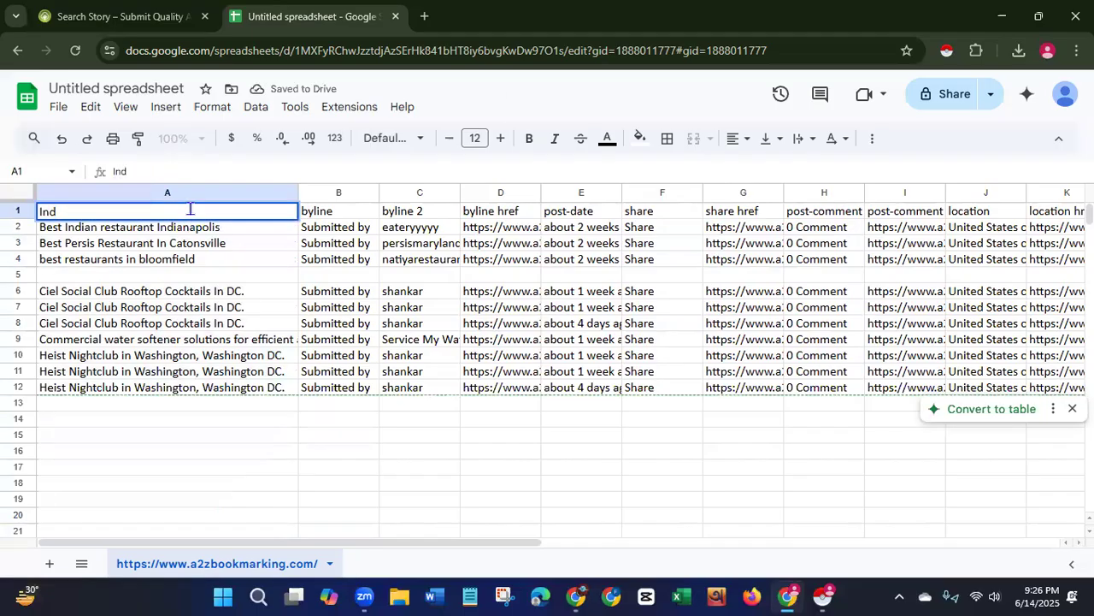
type("ustr")
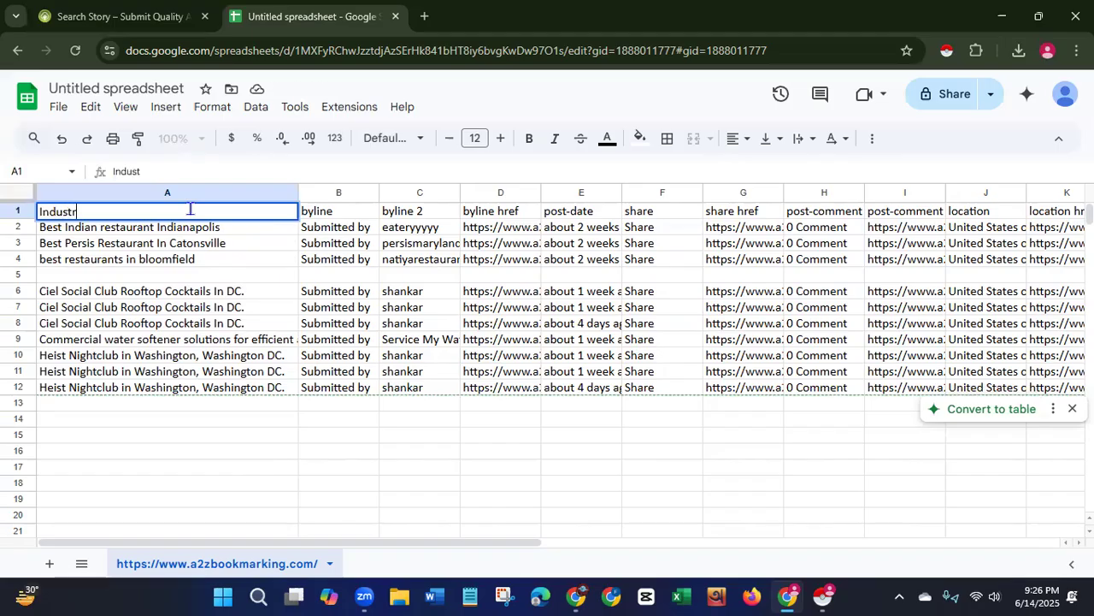
type("y Name")
- Delete the byline column that repeats the Submitted by text
left_click(344, 190)
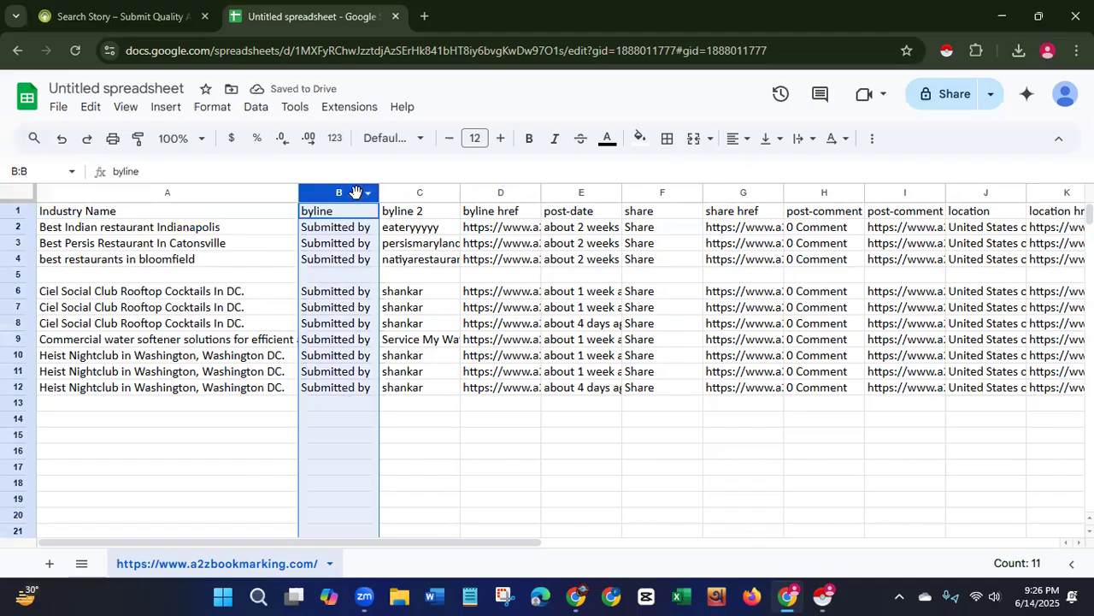
right_click(354, 188)
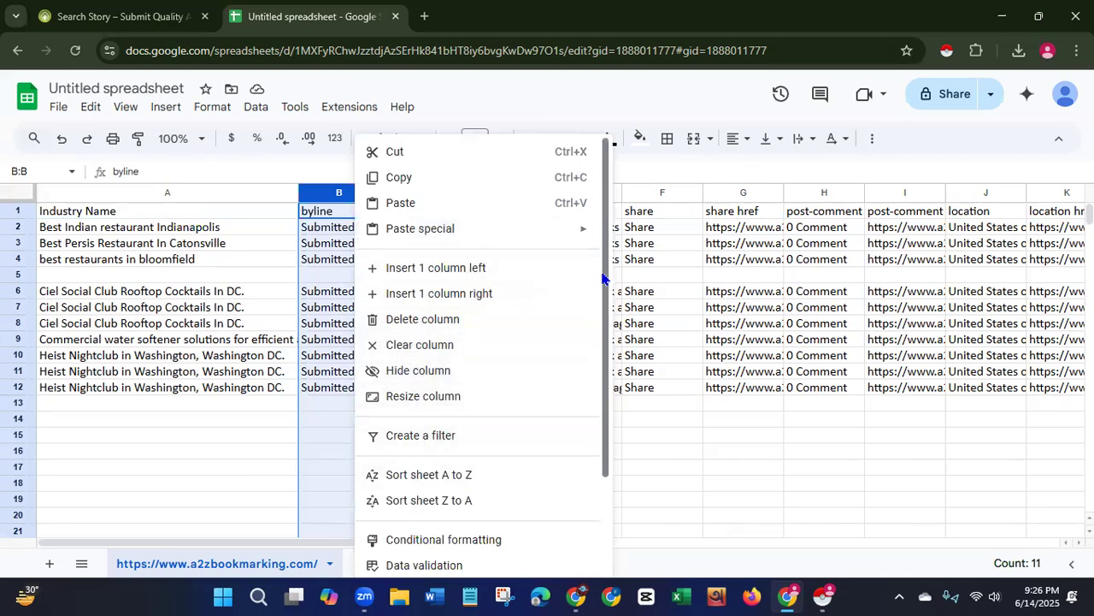
left_click_drag(604, 274, 611, 320)
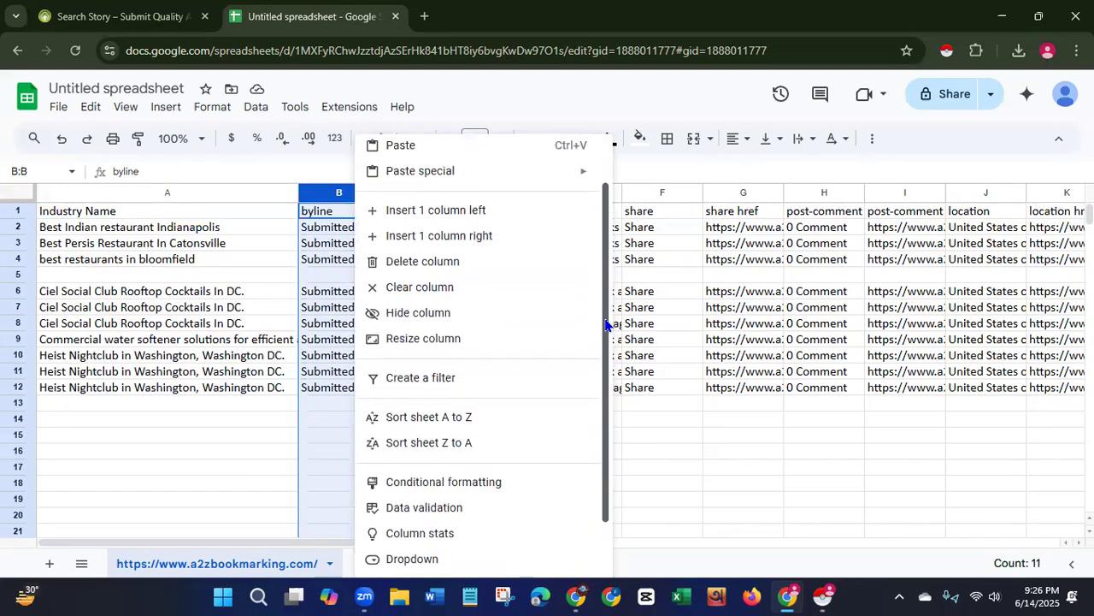
left_click(430, 268)
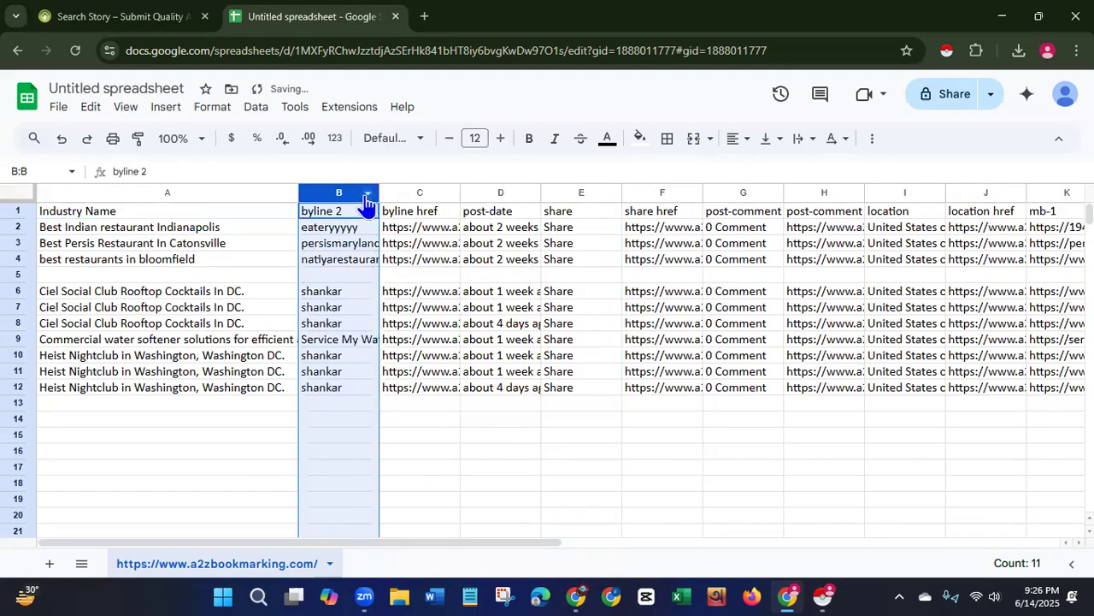
- Widen the byline 2 and byline href columns in turn to inspect their contents, deleting each one
left_click_drag(380, 191, 513, 186)
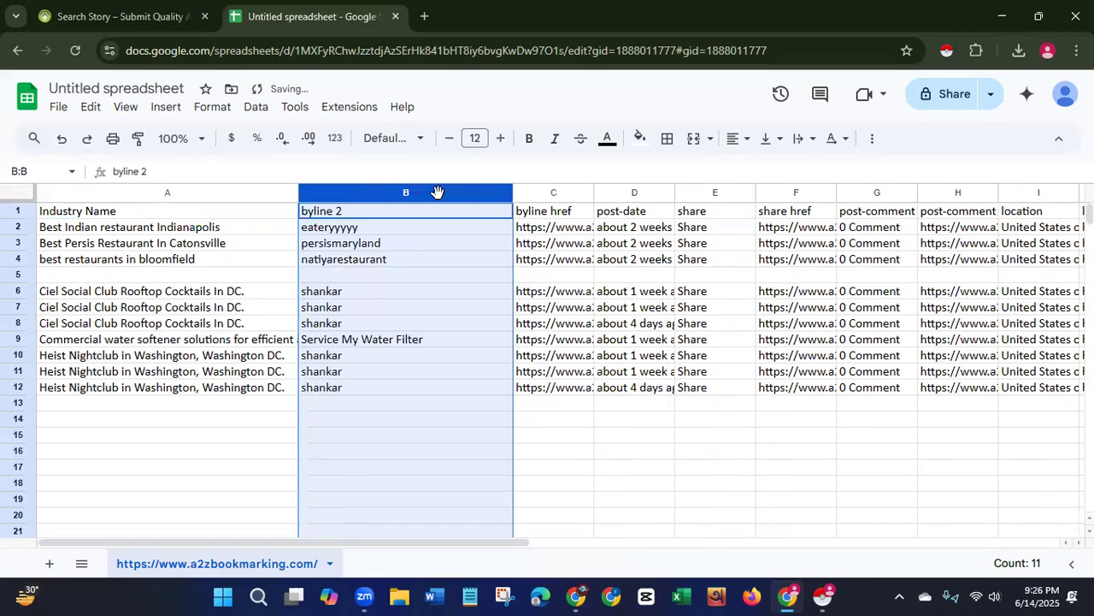
right_click(436, 190)
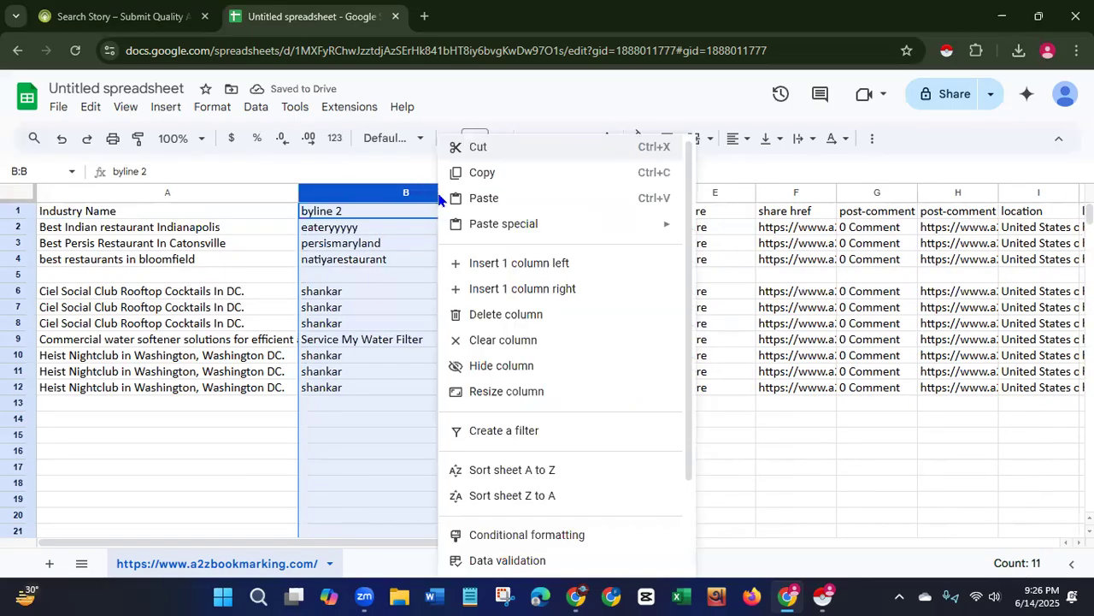
left_click(480, 314)
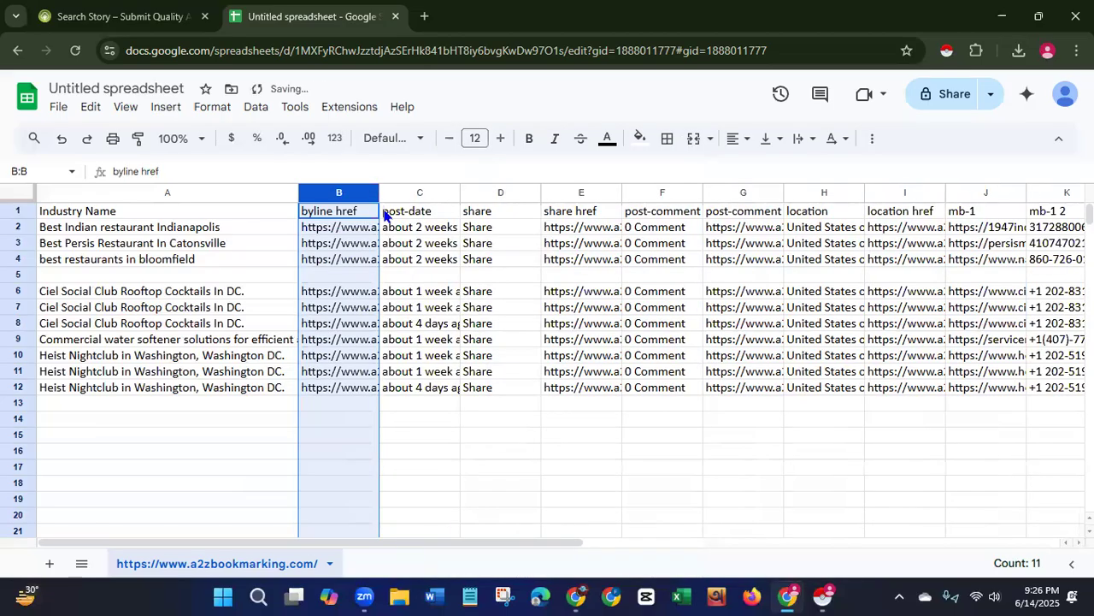
left_click_drag(380, 190, 581, 180)
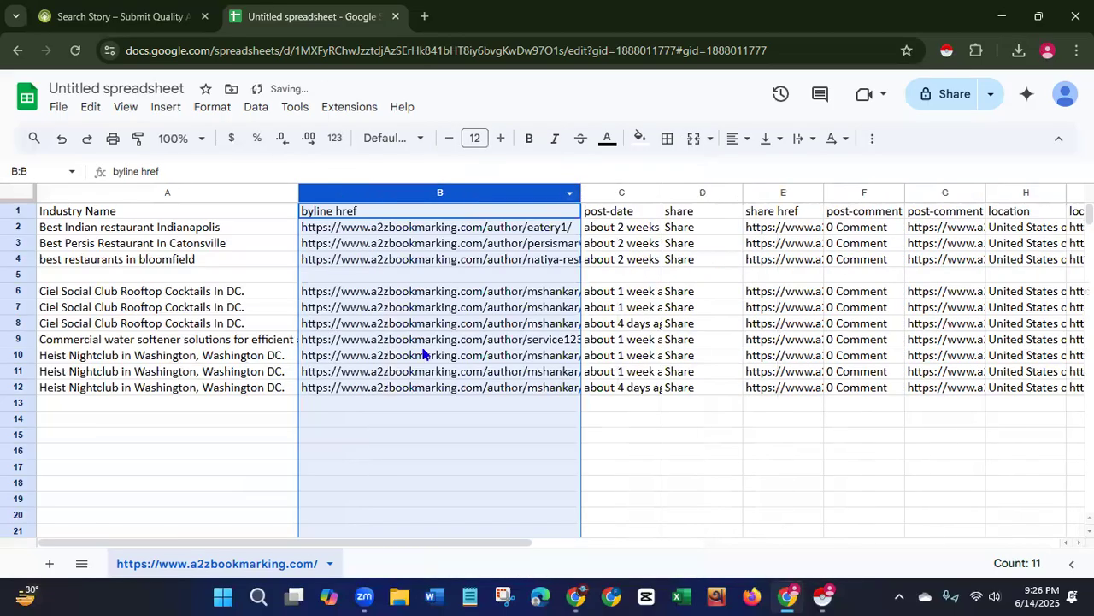
right_click(521, 197)
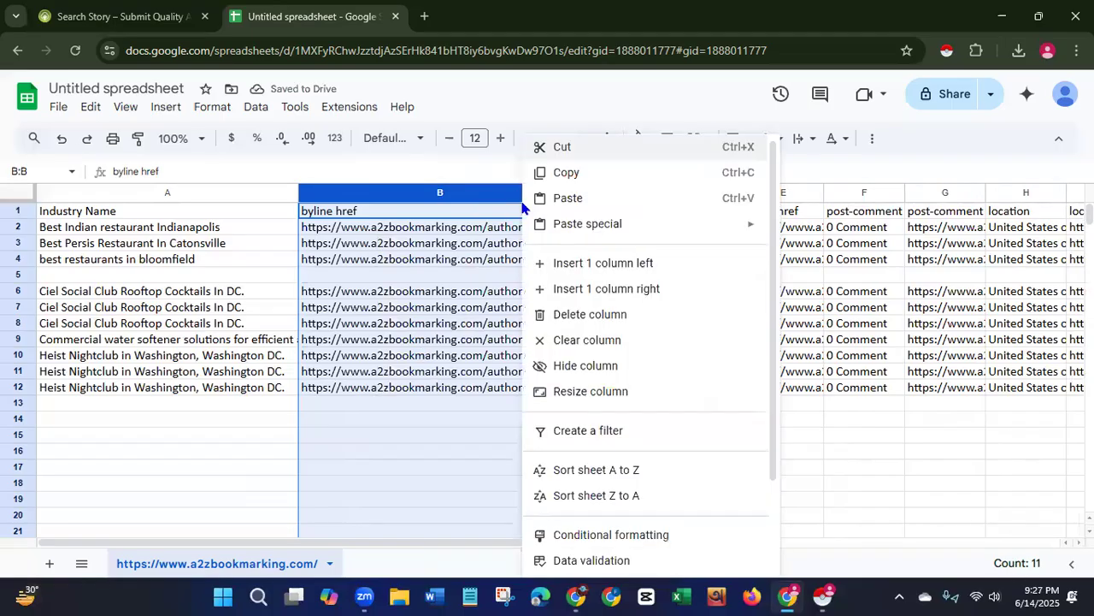
left_click(559, 314)
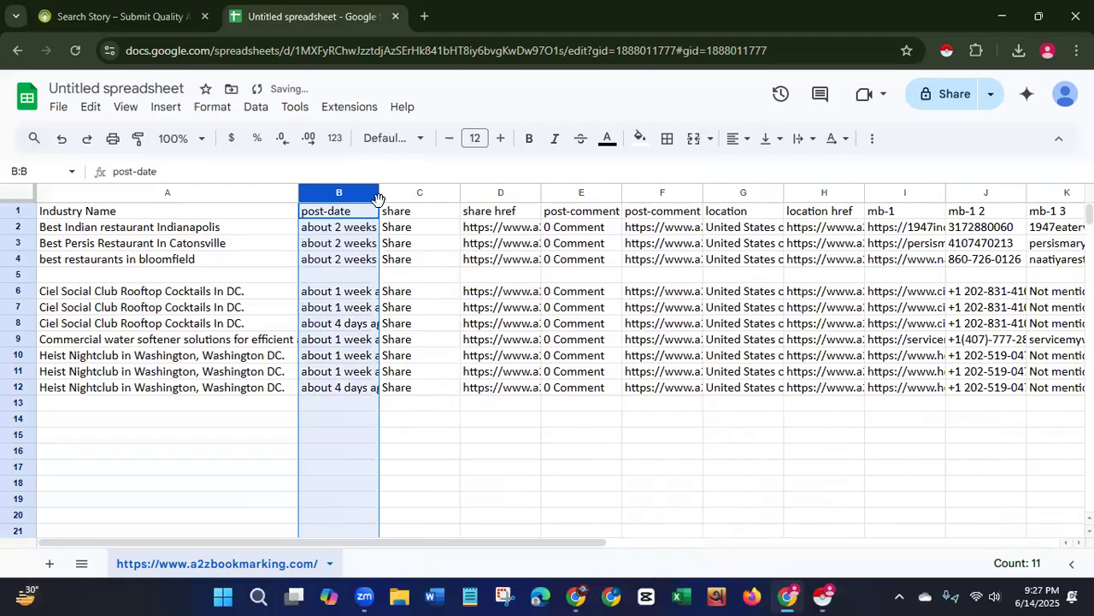
- Widen the post-date column to read its entries and delete that column
left_click_drag(378, 198, 504, 183)
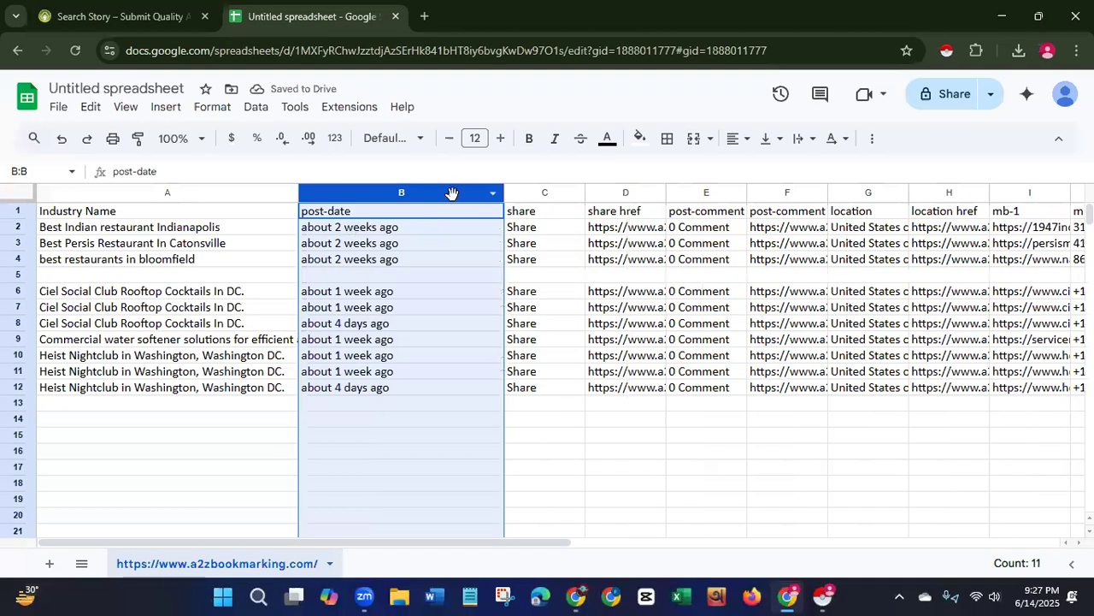
right_click(451, 192)
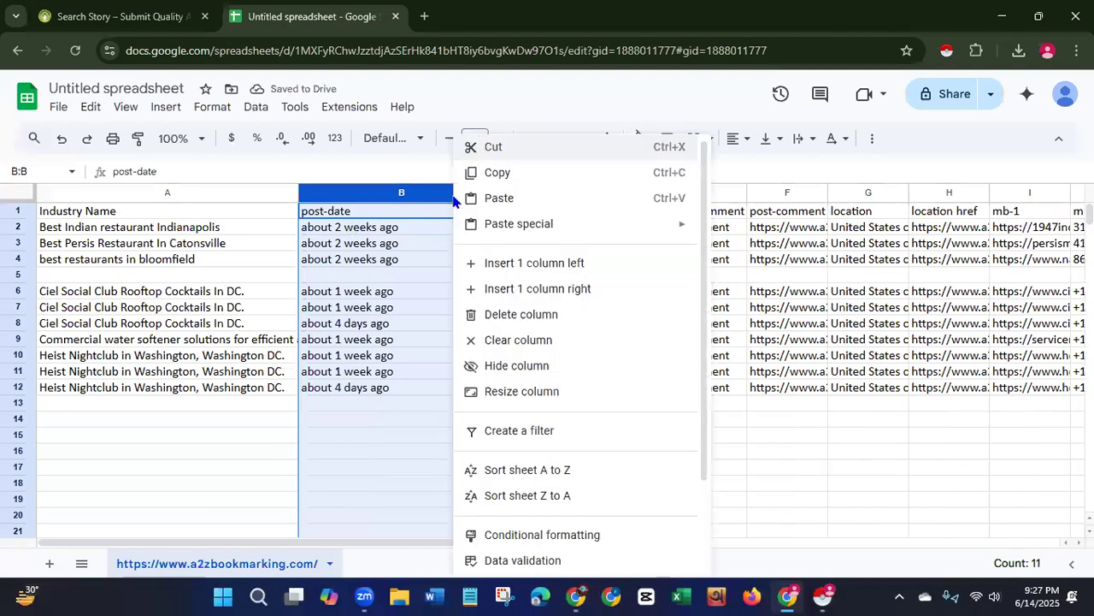
left_click(502, 316)
- Delete the share column, and remove the share href column after widening it to inspect its links
right_click(358, 199)
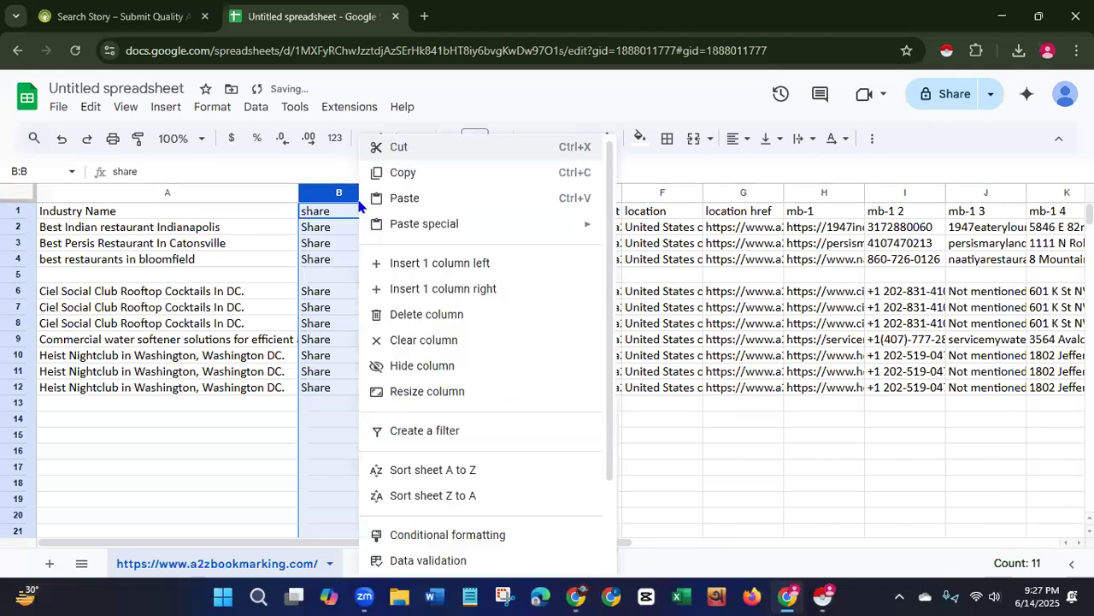
left_click(387, 314)
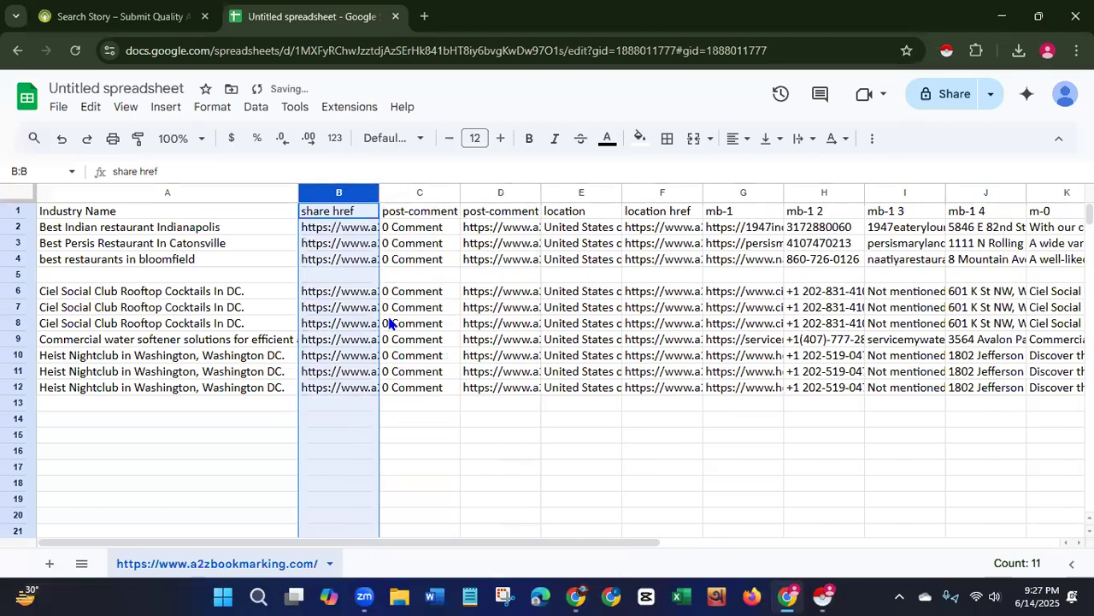
left_click_drag(381, 191, 556, 187)
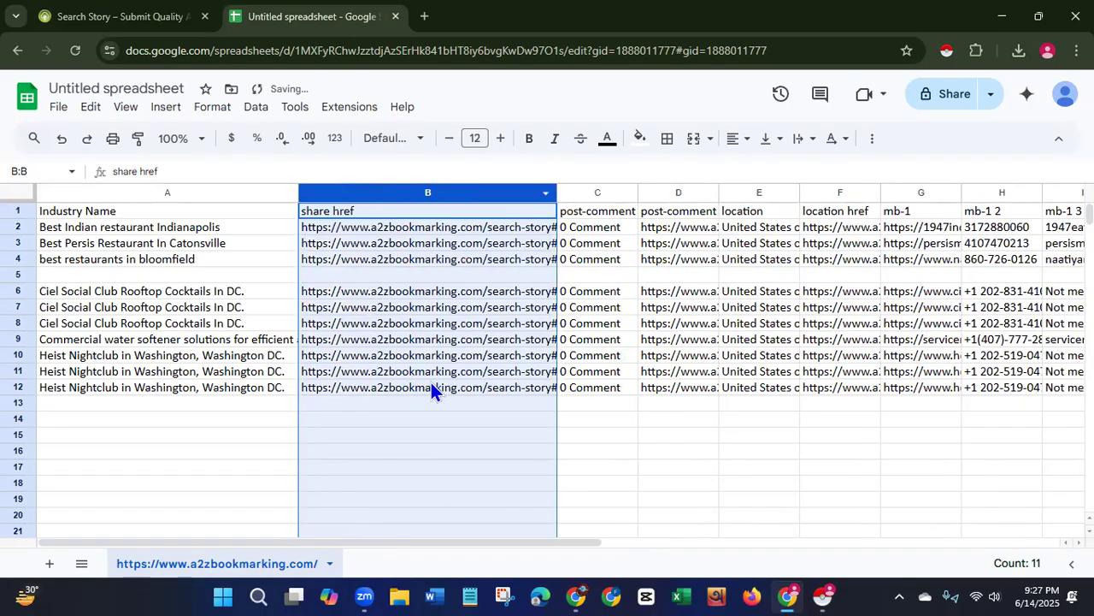
right_click(473, 198)
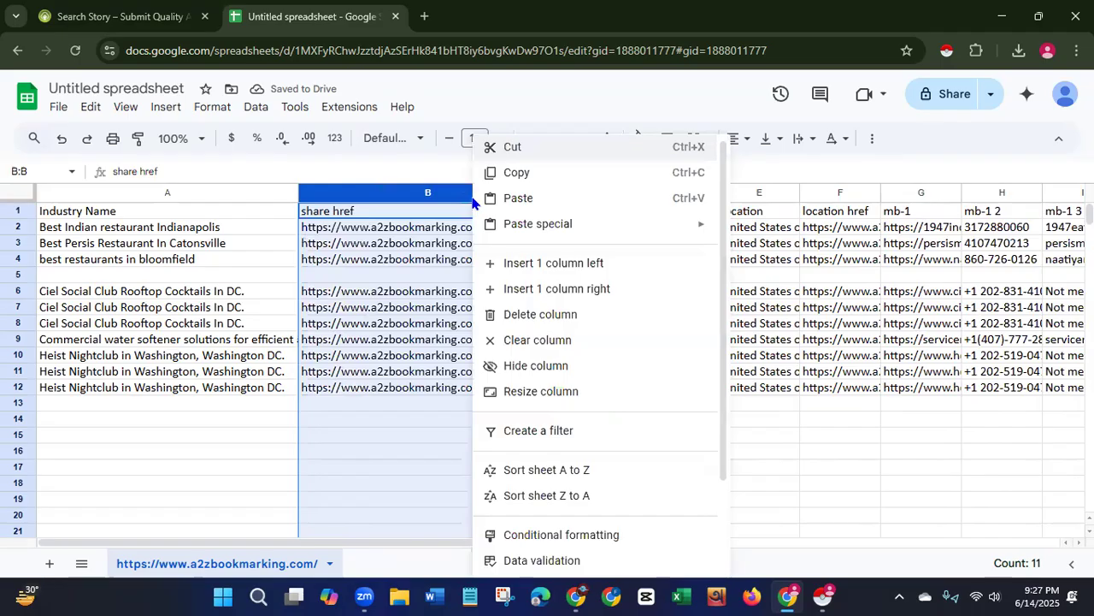
left_click(557, 317)
- Widen the post-comment and post-comment href columns in turn to inspect them, deleting each one
left_click_drag(378, 190, 485, 190)
right_click(412, 197)
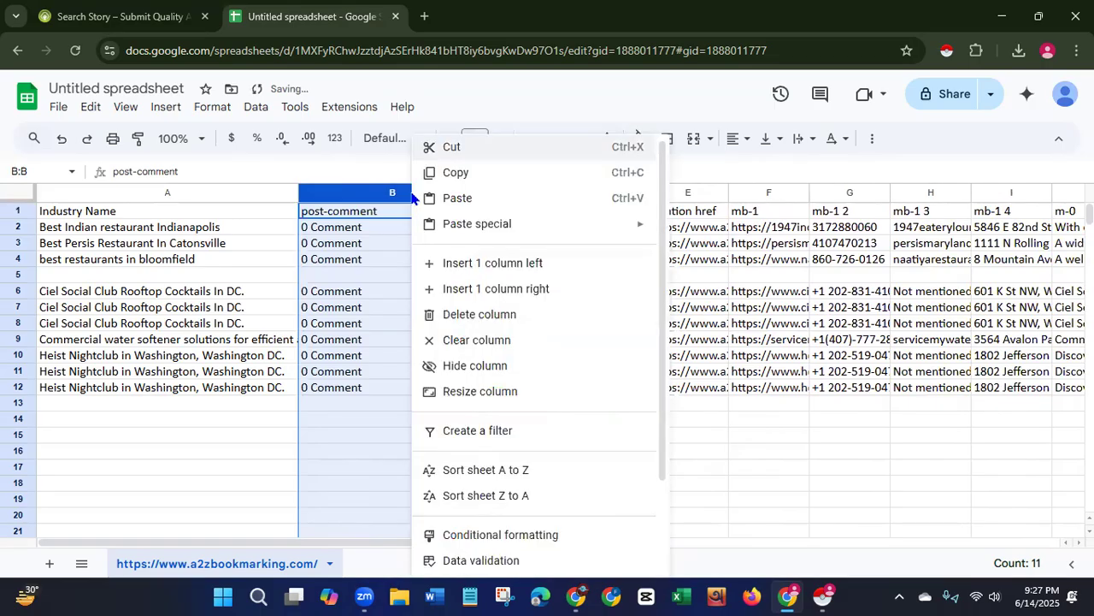
left_click(448, 316)
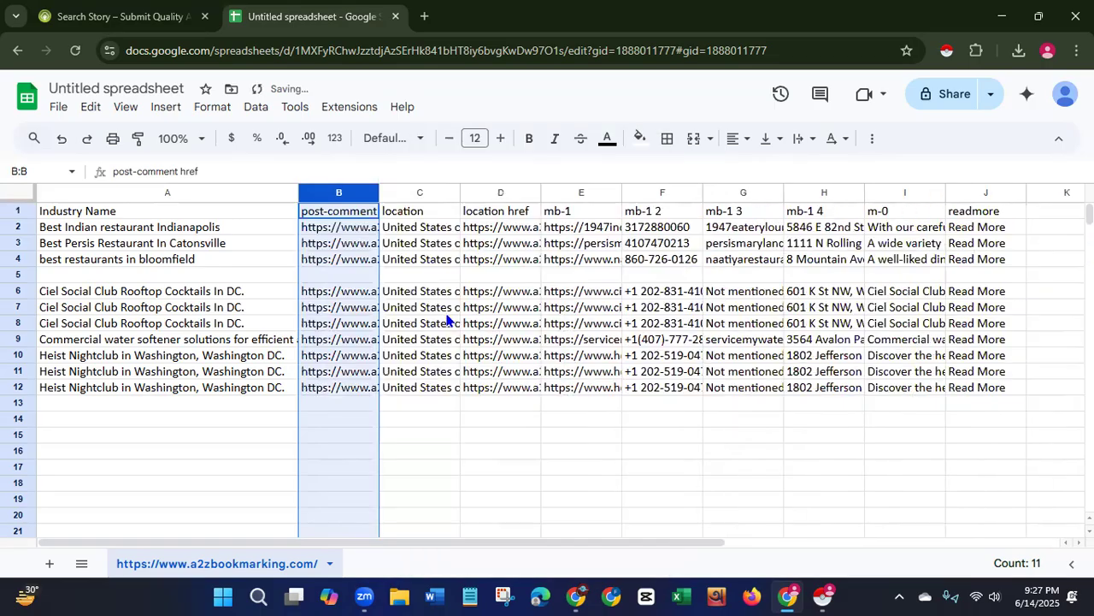
left_click_drag(379, 191, 541, 190)
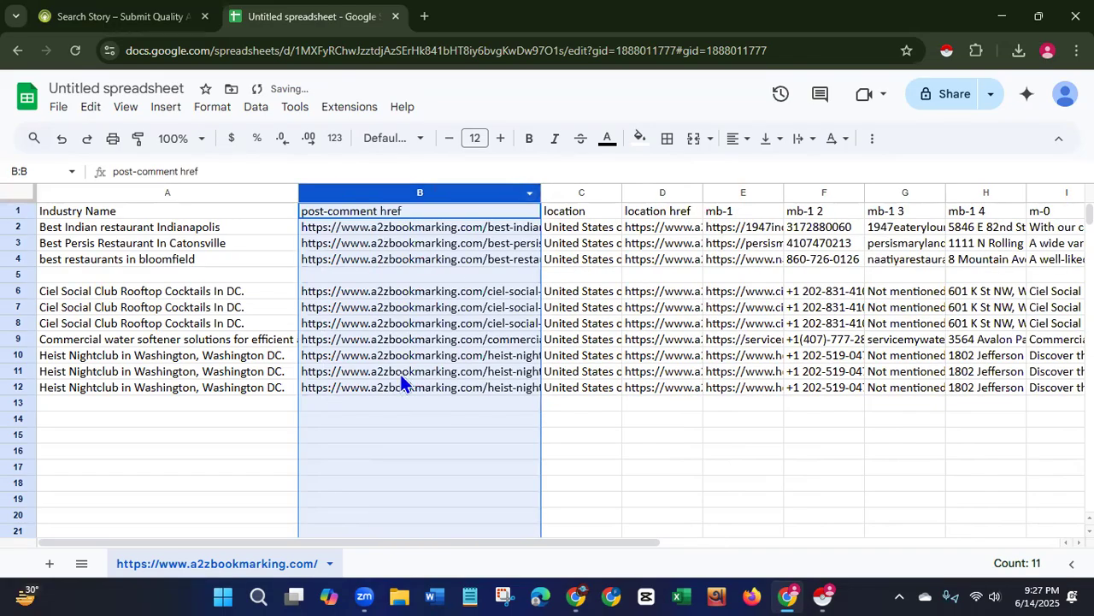
right_click(455, 194)
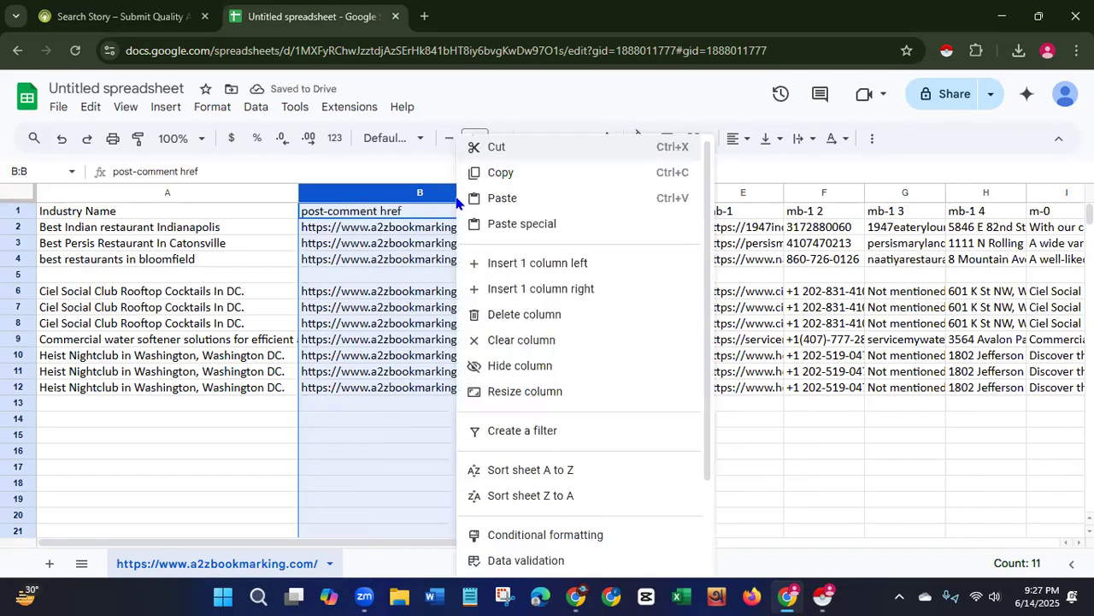
left_click(503, 315)
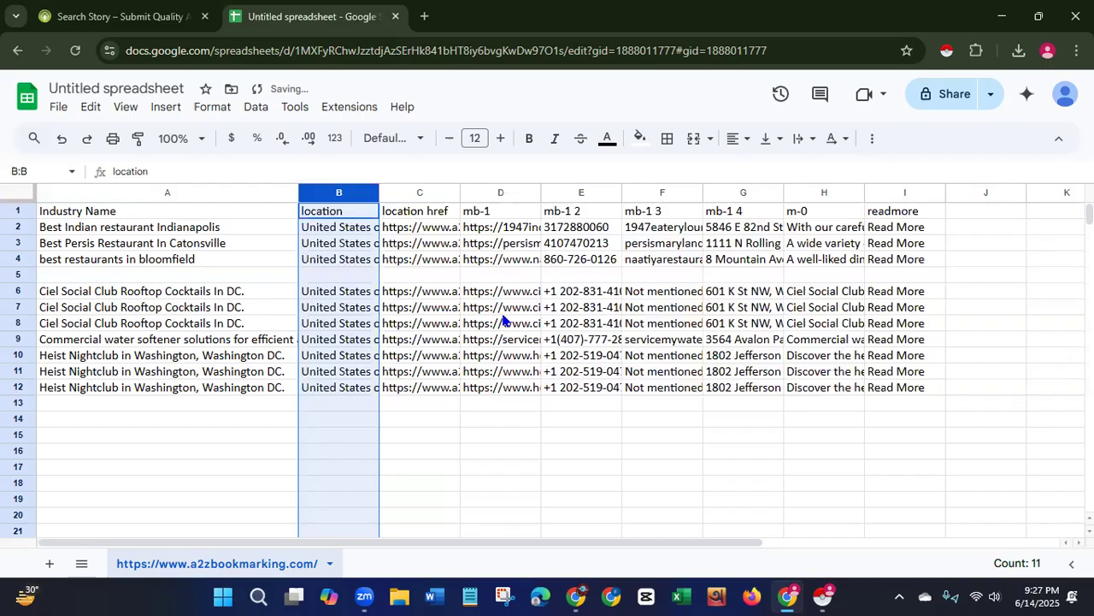
- Widen the location column to fit the country names and capitalize its header in cell B1 as Location
left_click_drag(379, 193, 566, 197)
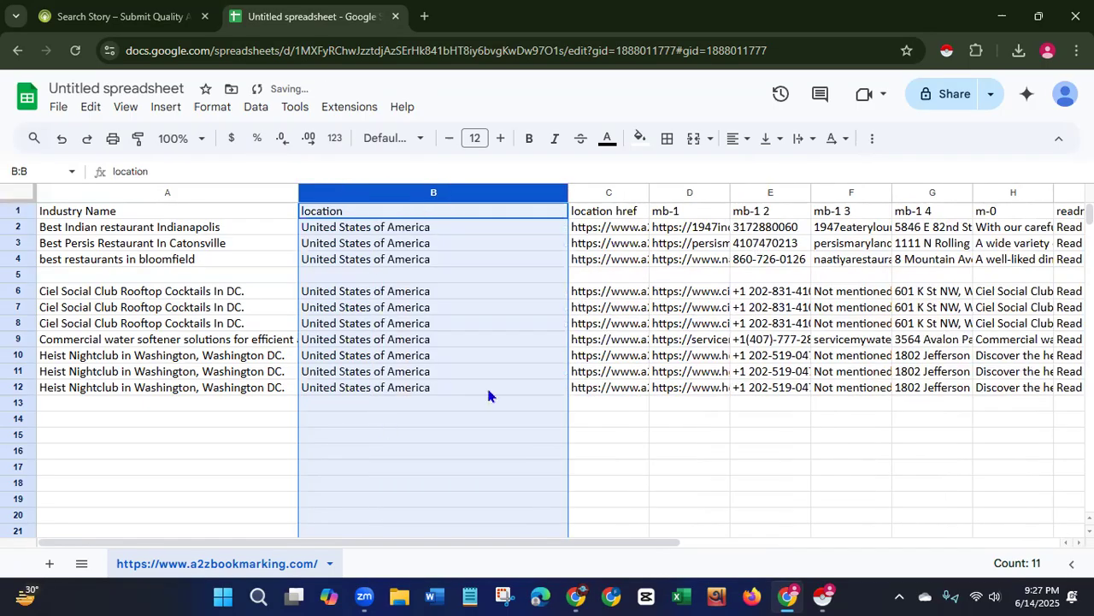
left_click(338, 214)
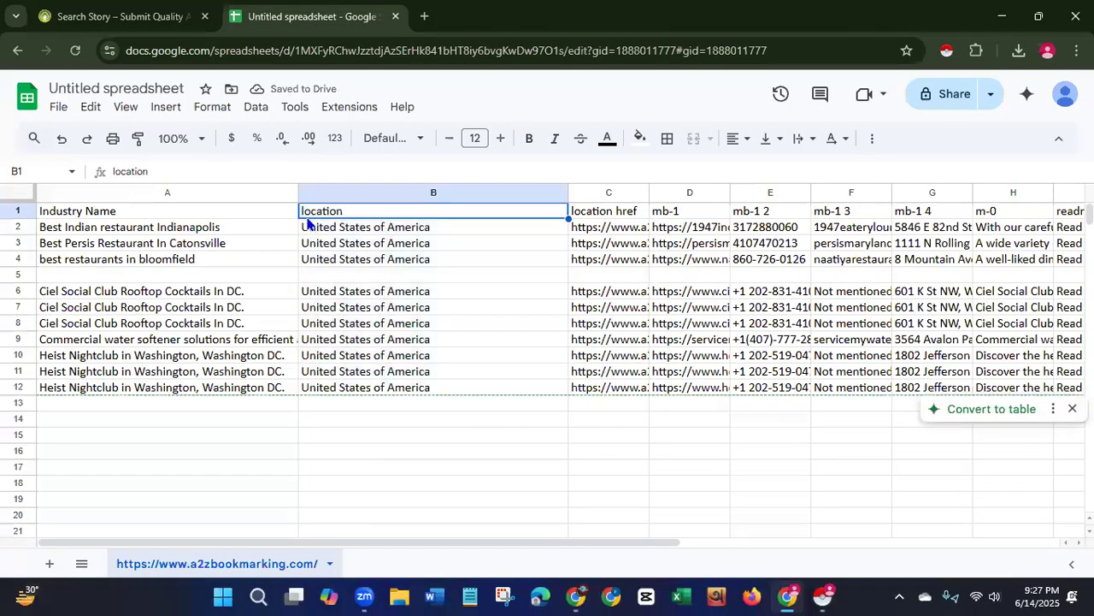
double_click(303, 212)
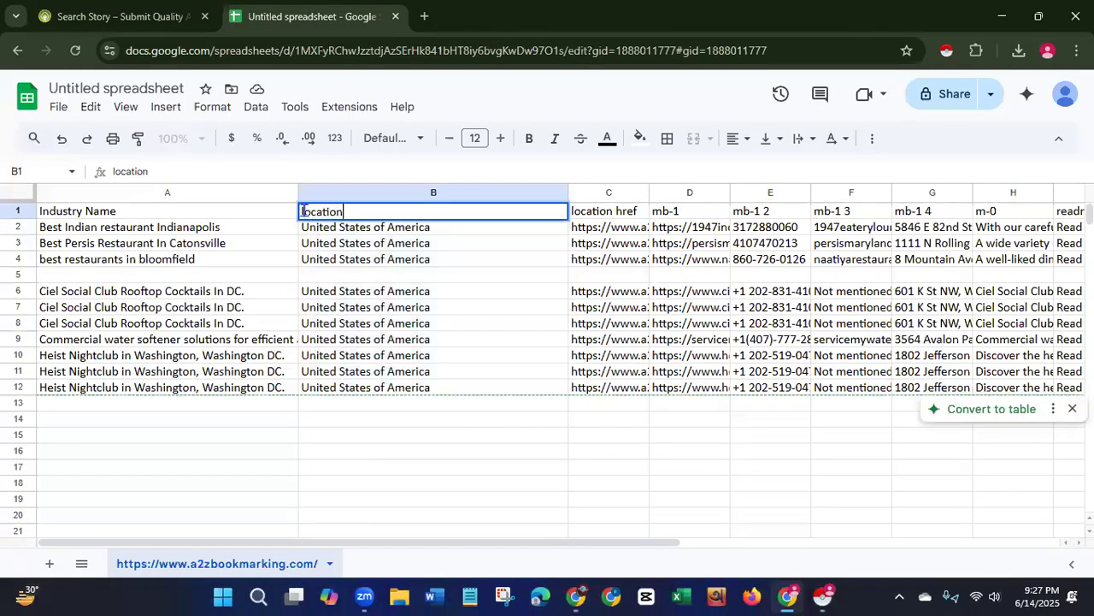
key("Left")
key("Left")
key("Delete")
type("L")
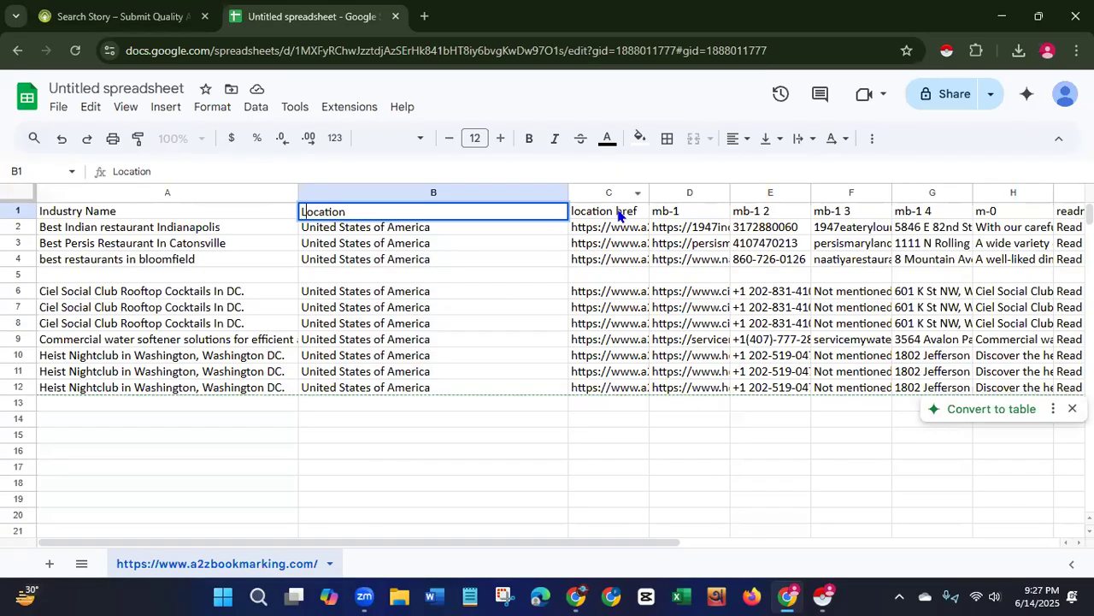
- Widen the location href column to inspect its links and delete that column
left_click_drag(647, 190, 829, 190)
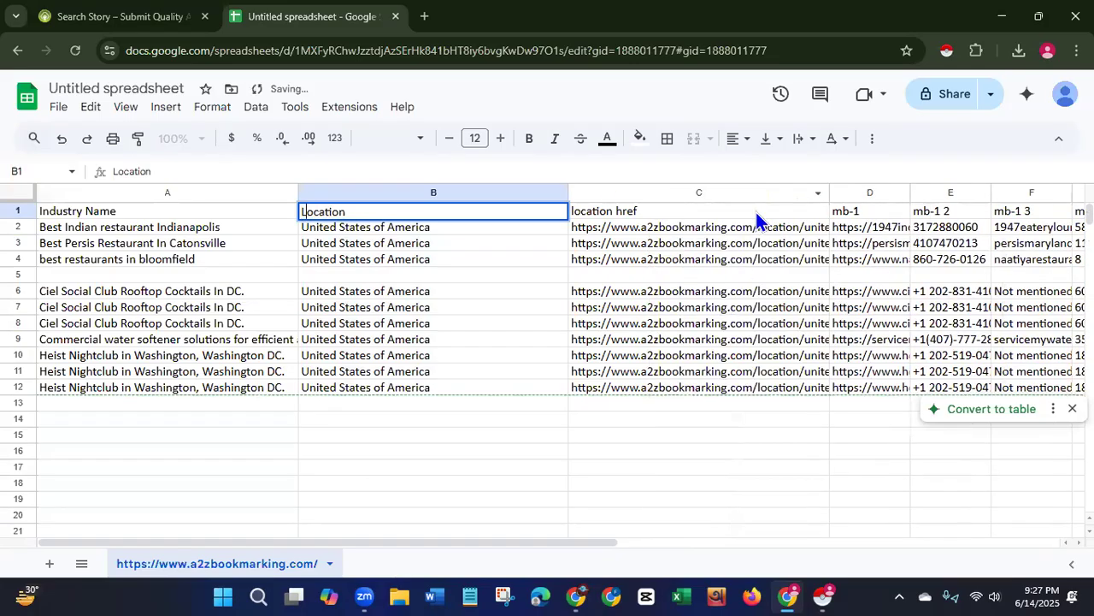
left_click(805, 191)
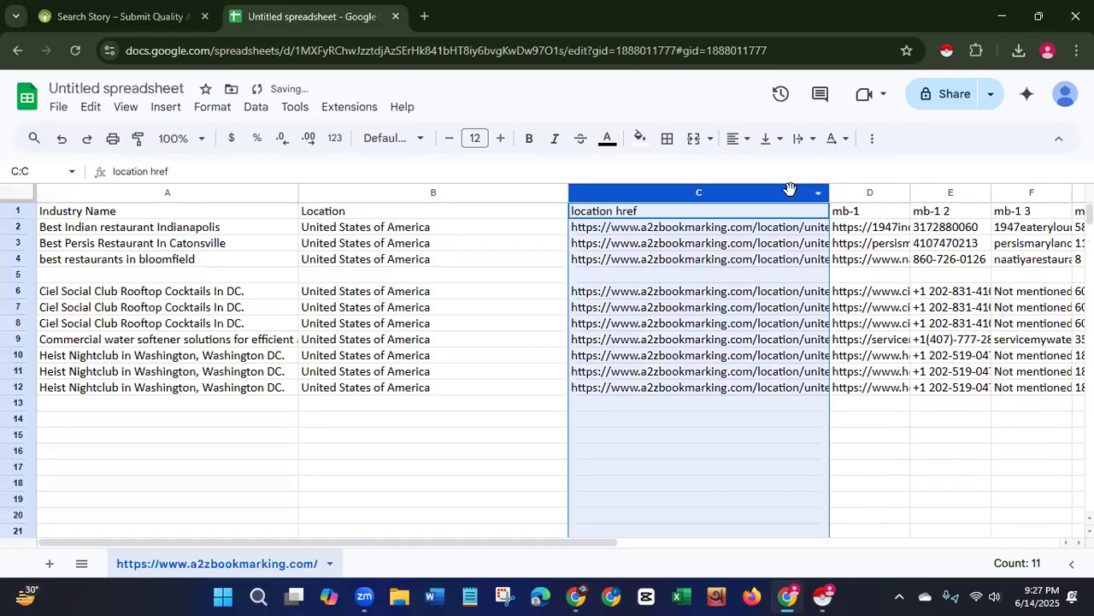
right_click(791, 197)
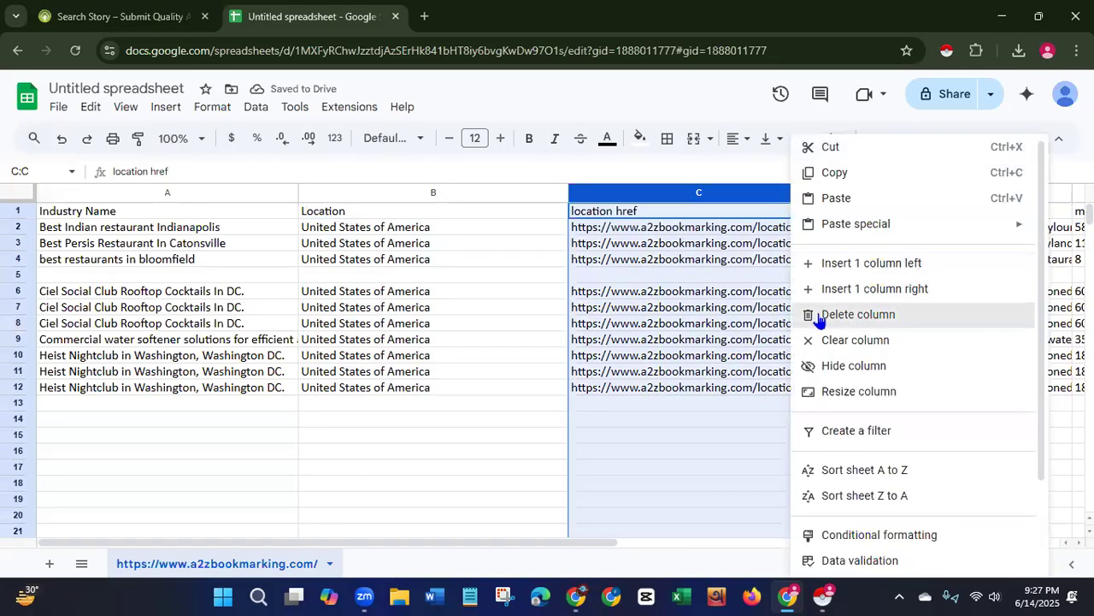
left_click(817, 314)
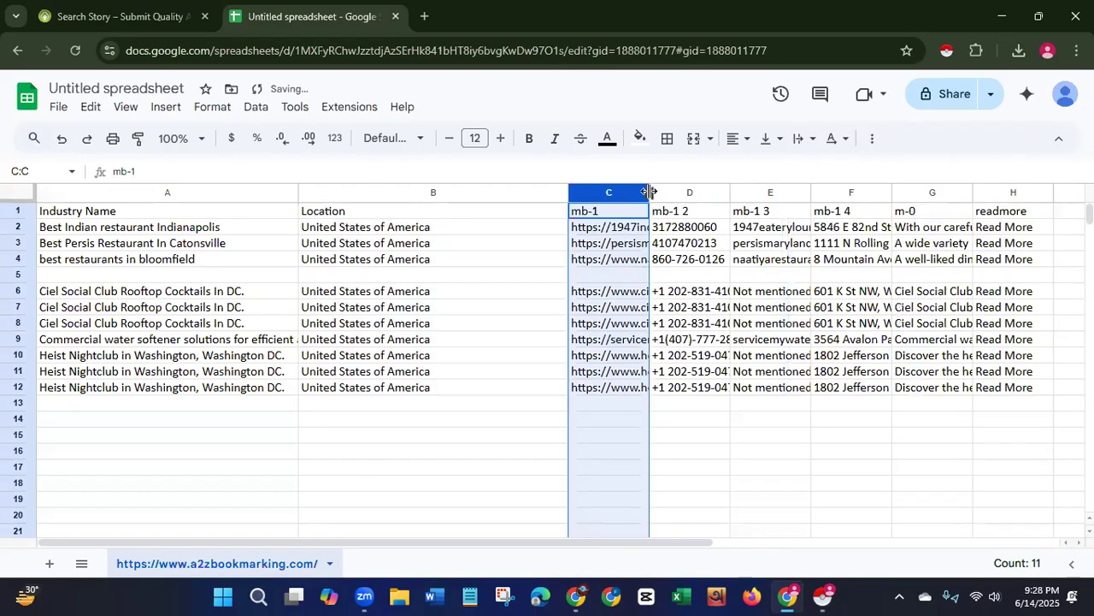
- Widen the mb-1 column to fit its website addresses and replace its header in cell C1 with Wewbsite Link
left_click_drag(814, 195, 817, 185)
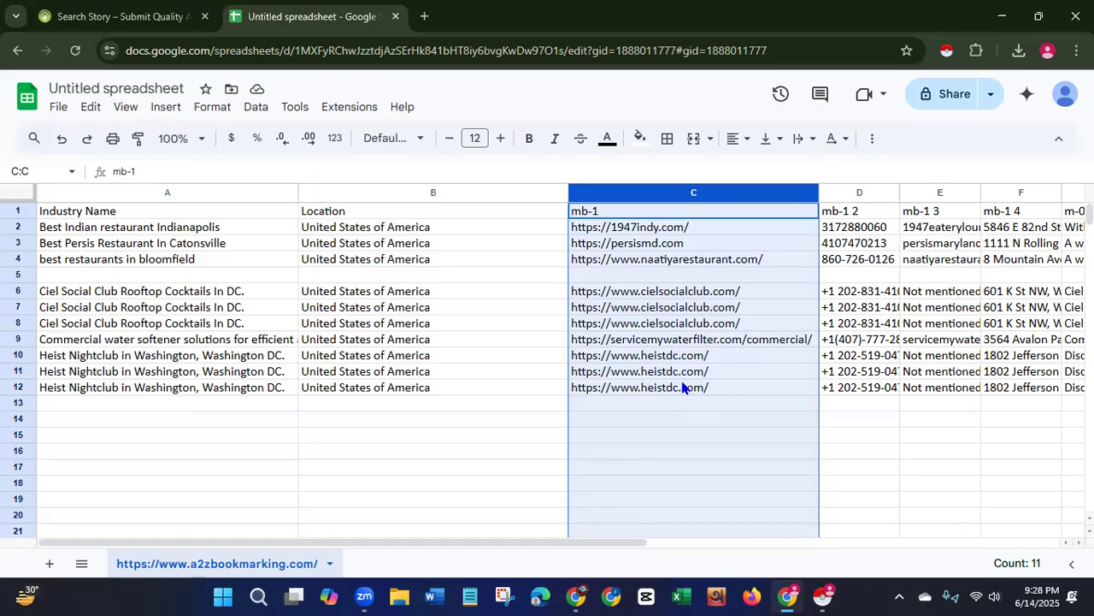
left_click(630, 212)
type("mb")
key("BackSpace")
key("BackSpace")
type("Wewbsite Link")
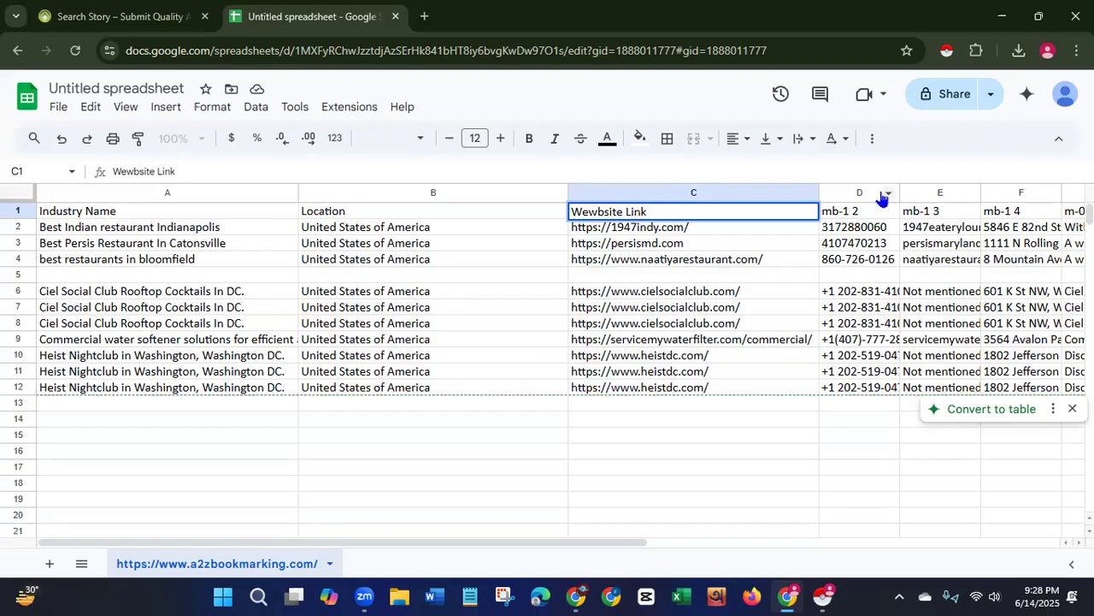
- Widen the mb-1 2 column to fit the phone numbers and replace its header in cell D1 with Phone No
left_click_drag(899, 193, 1009, 210)
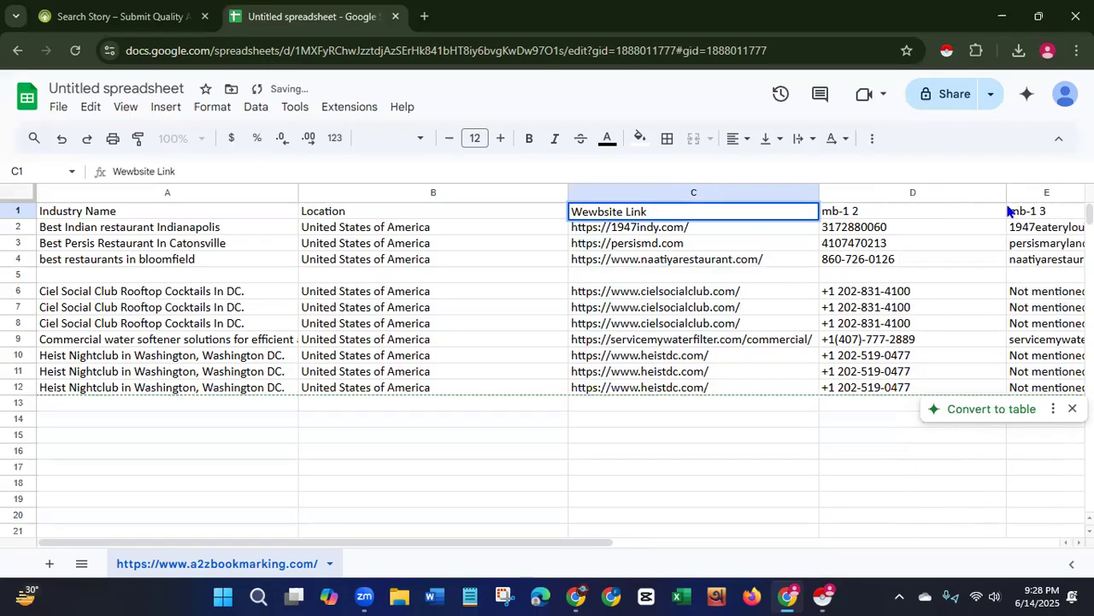
left_click(851, 213)
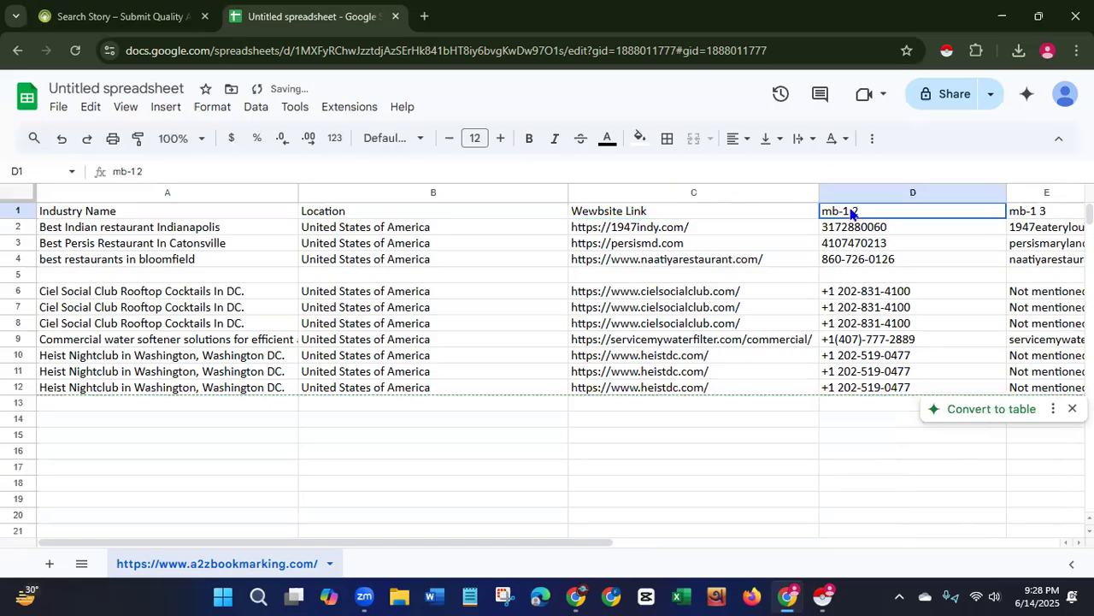
double_click(895, 213)
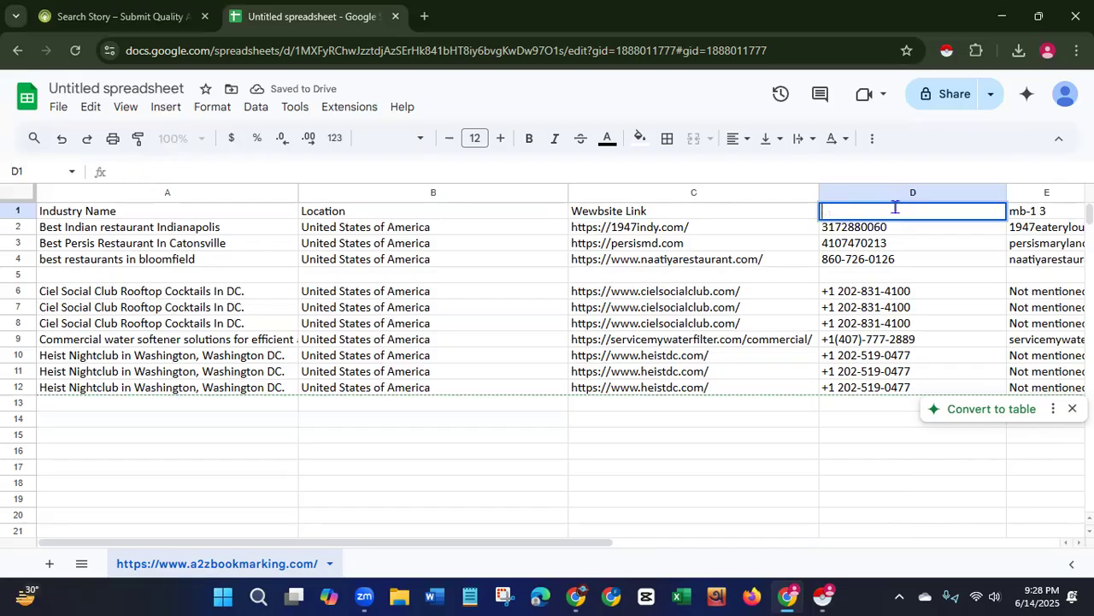
type("Phone No.")
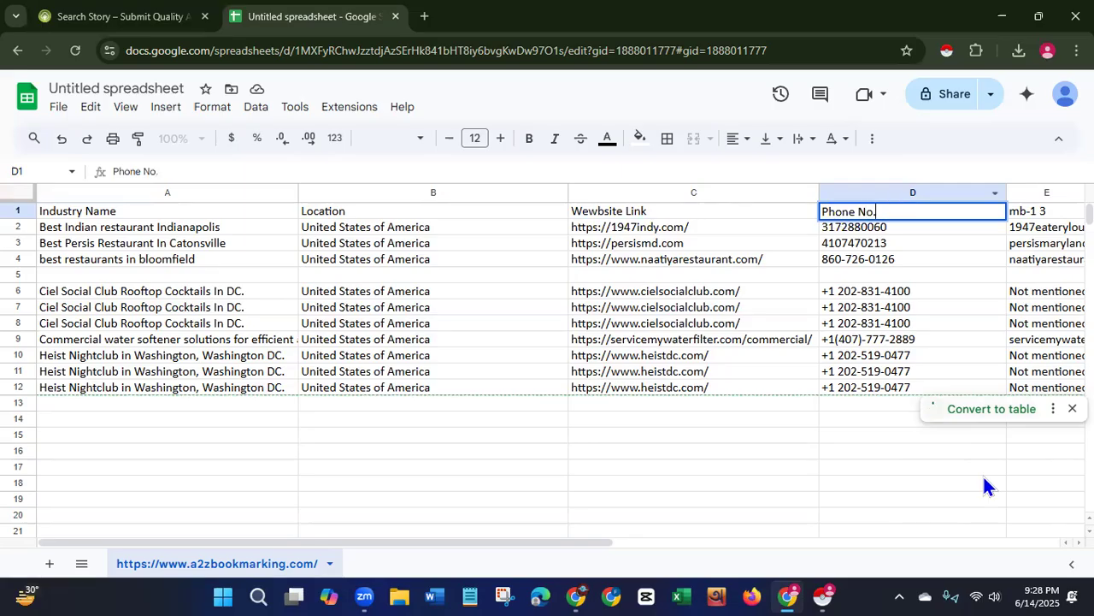
key("ctrl+alt+t")
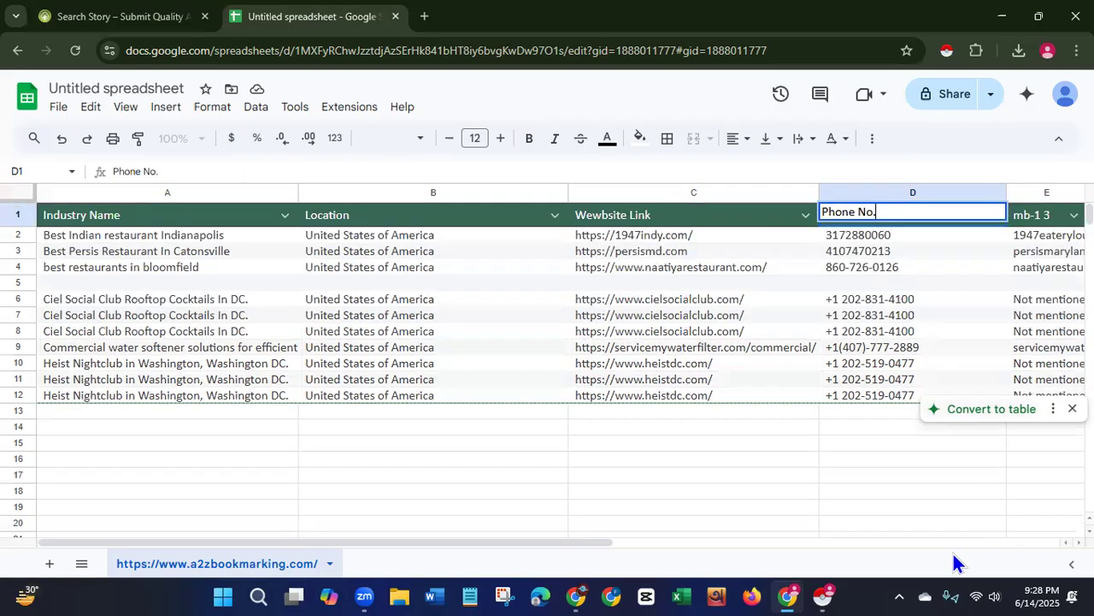
key("ctrl+z")
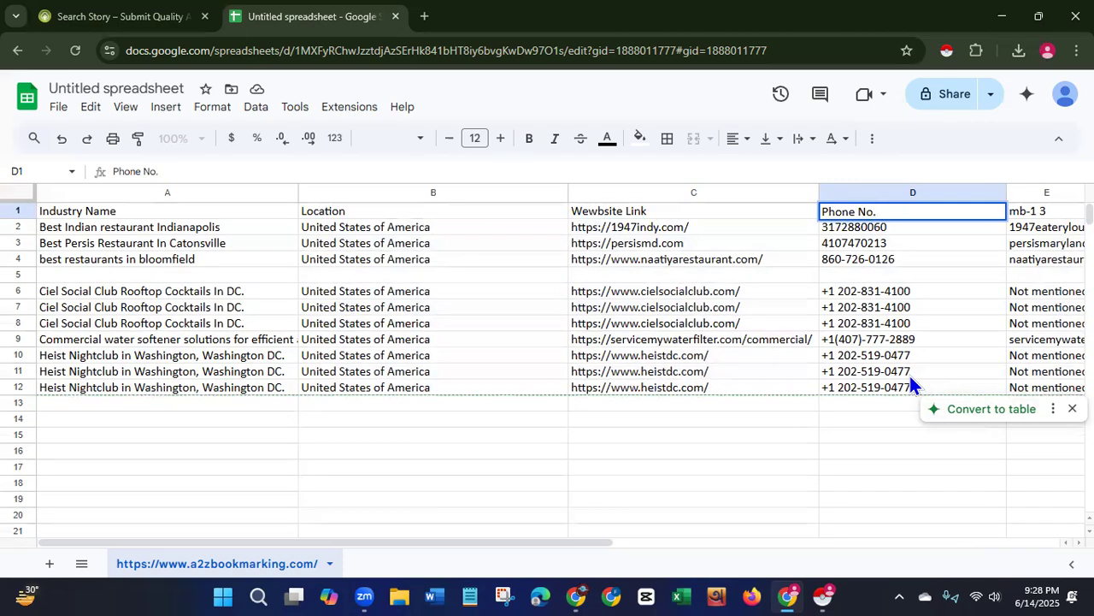
left_click(829, 485)
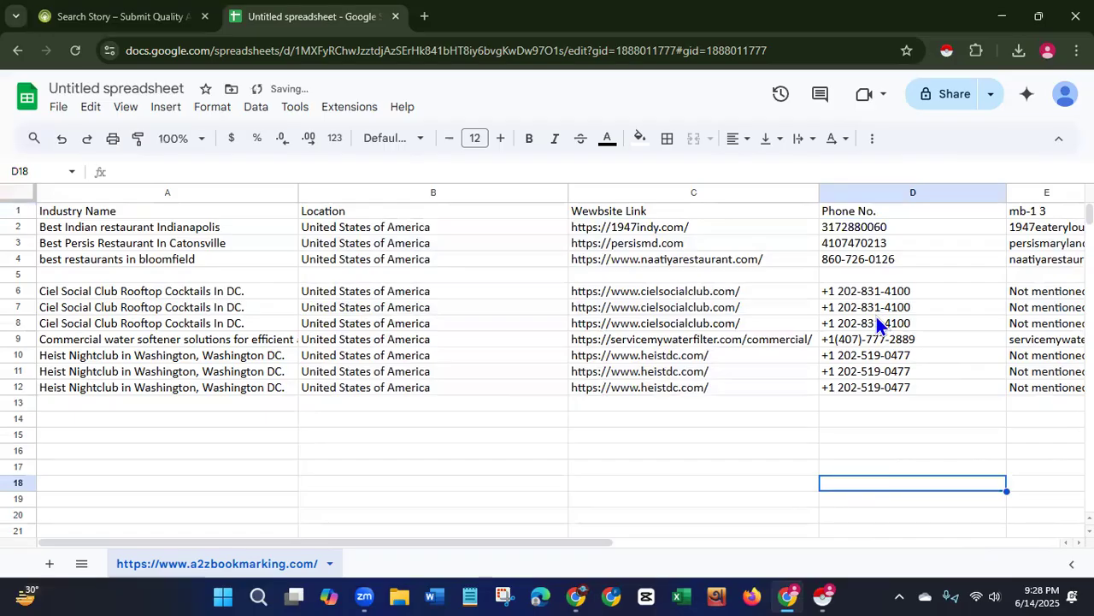
- Widen the mb-1 3 column to fit the email addresses and replace its header in cell E1 with Email ID
left_click_drag(505, 539, 782, 562)
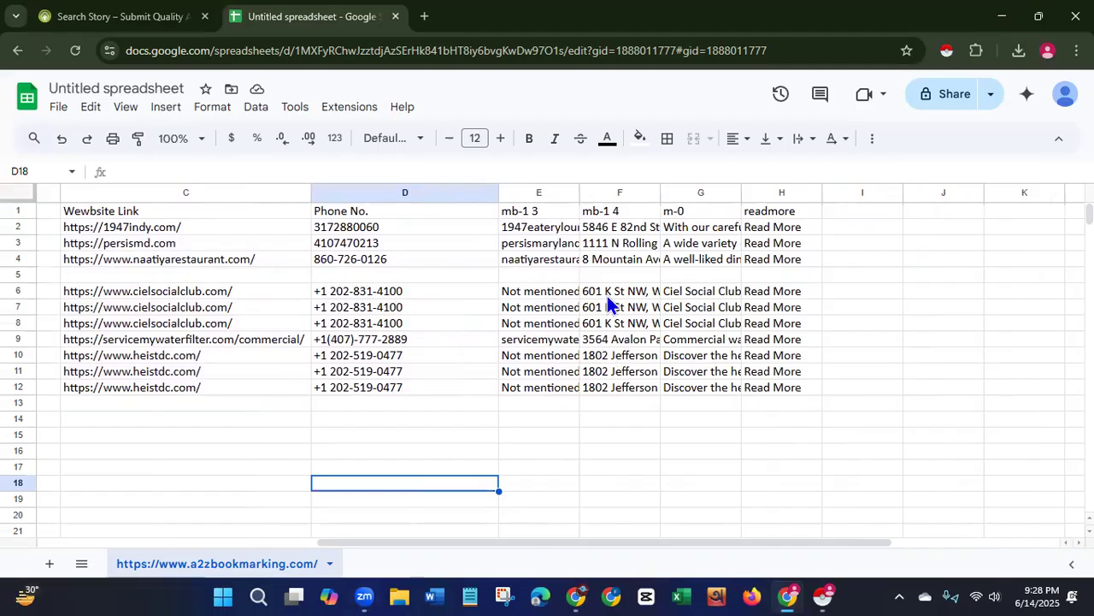
left_click_drag(579, 193, 763, 193)
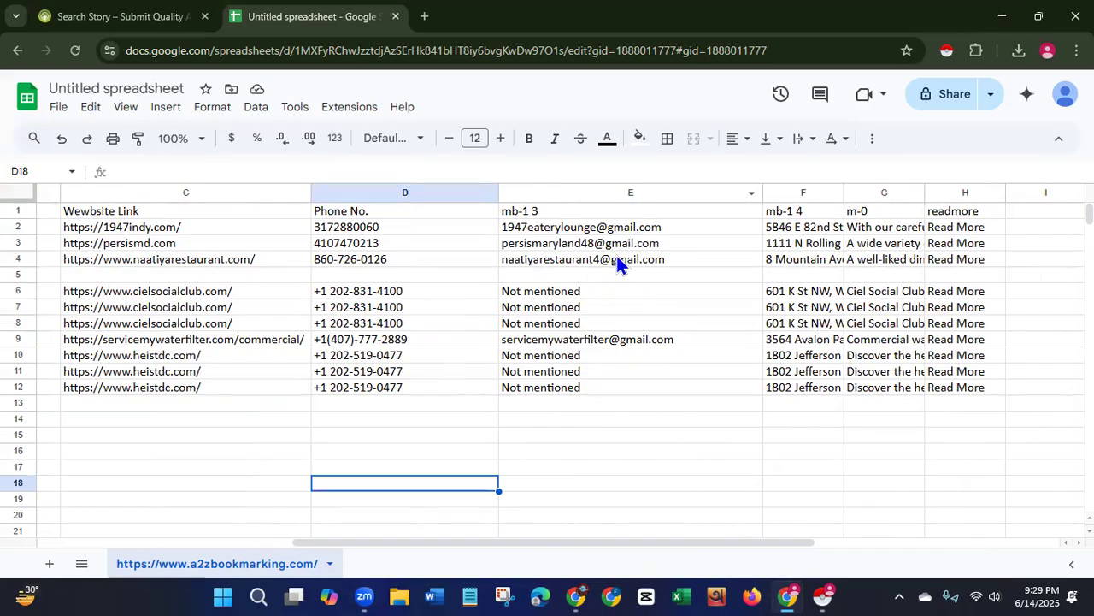
left_click(582, 210)
double_click(580, 209)
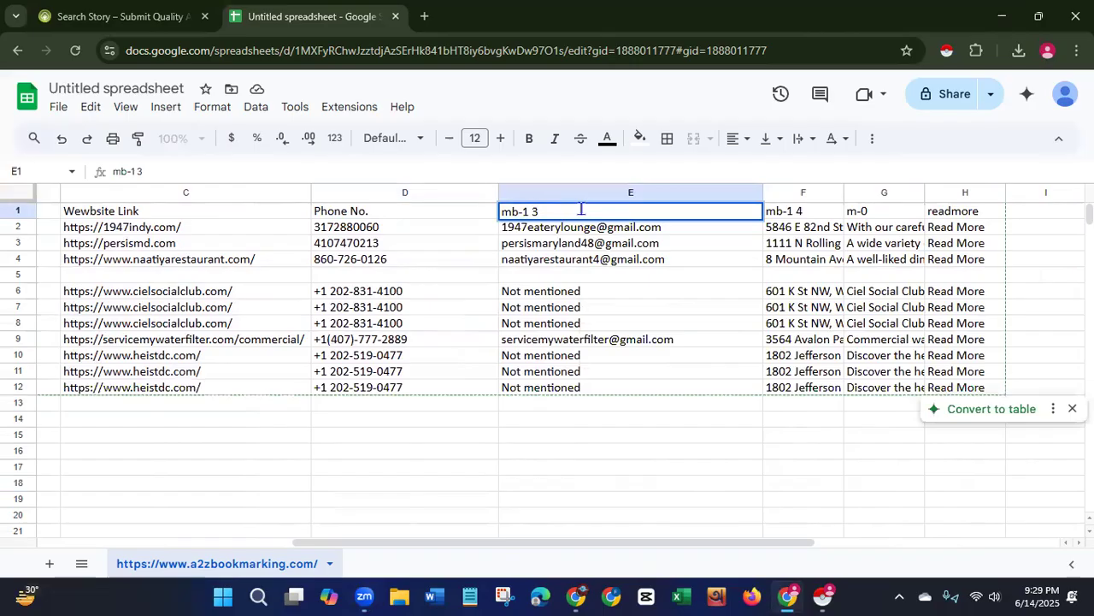
key("BackSpace")
key("BackSpace")
key("BackSpace")
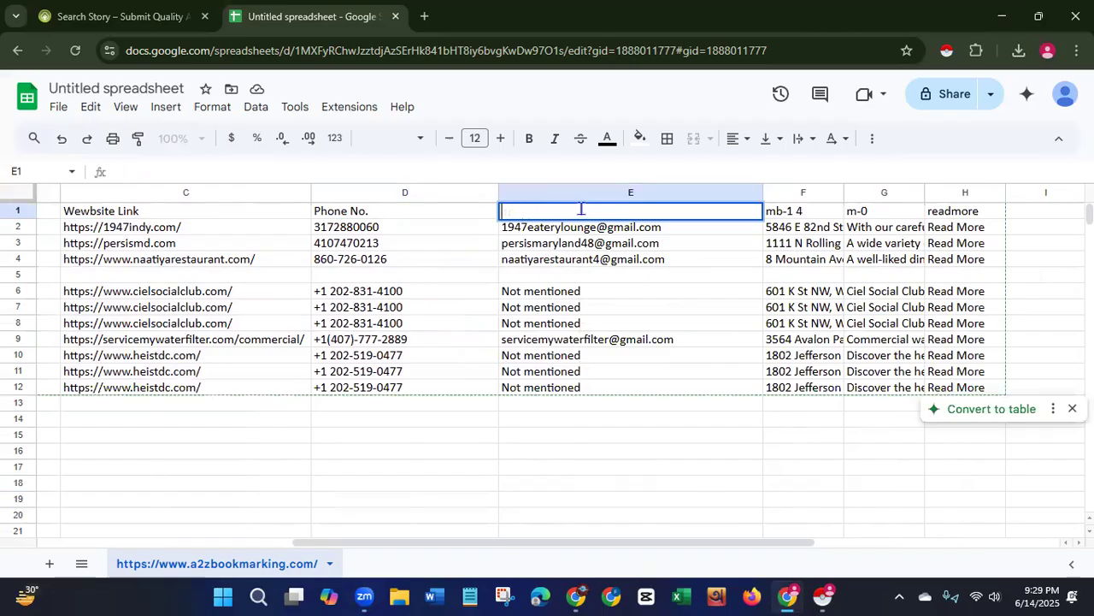
type("Email IDF")
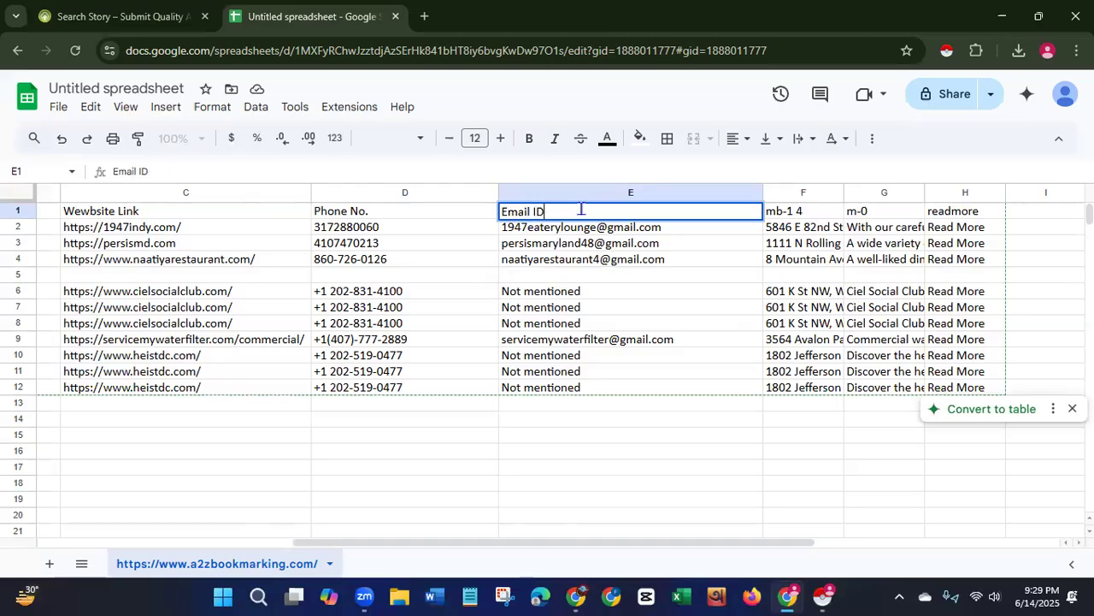
- Widen the mb-1 4 column to fit the street addresses and replace its header in cell F1 with Address
left_click_drag(844, 191, 974, 183)
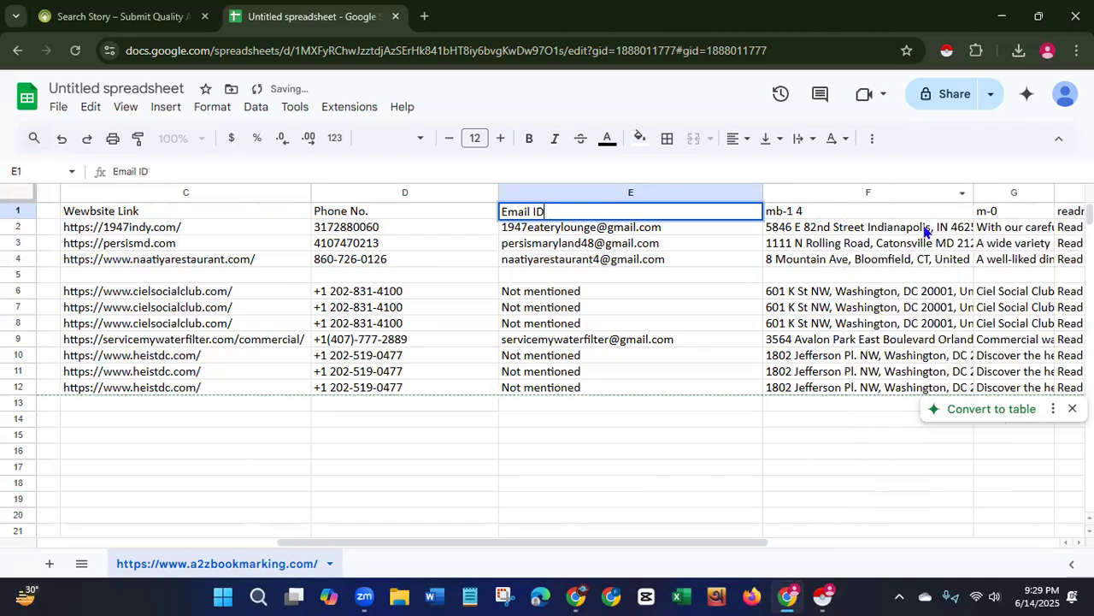
left_click_drag(625, 544, 740, 547)
left_click(424, 451)
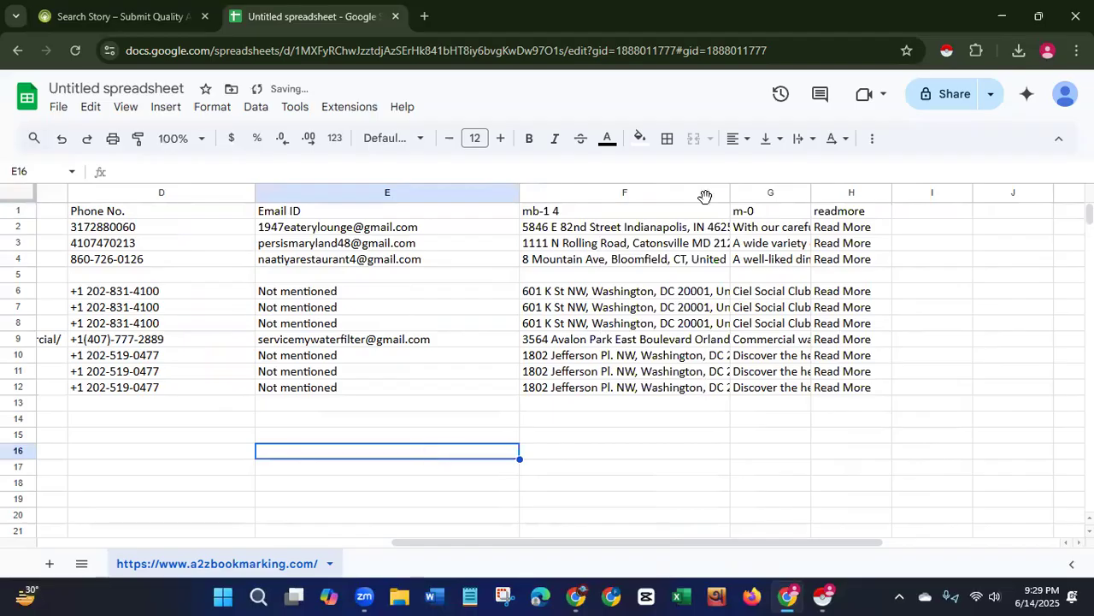
left_click_drag(729, 191, 929, 192)
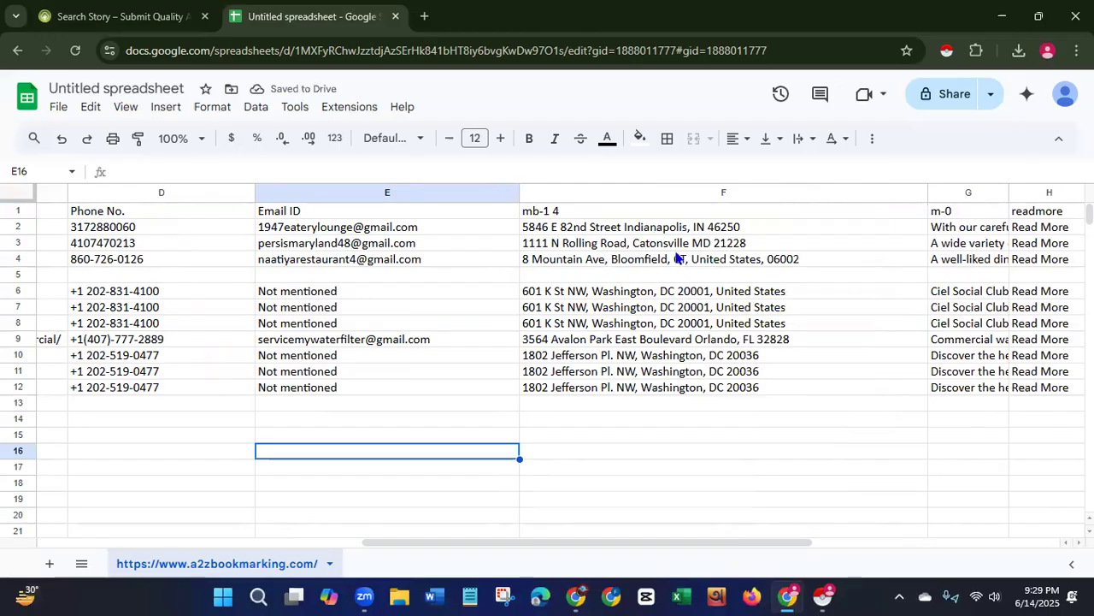
double_click(601, 212)
key("BackSpace")
key("BackSpace")
key("BackSpace")
key("BackSpace")
type("Address")
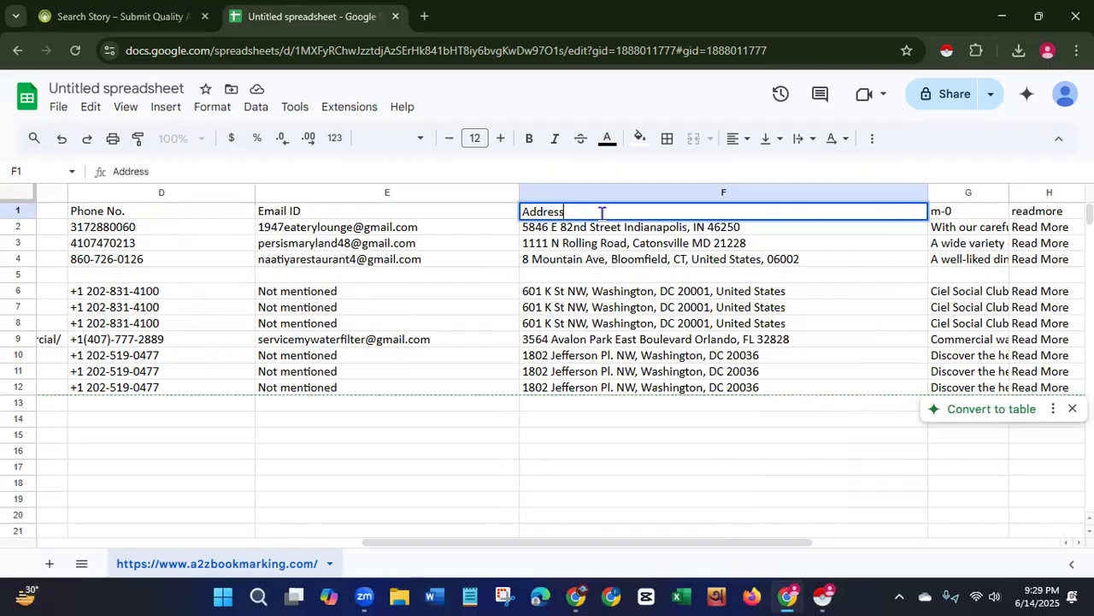
left_click(545, 453)
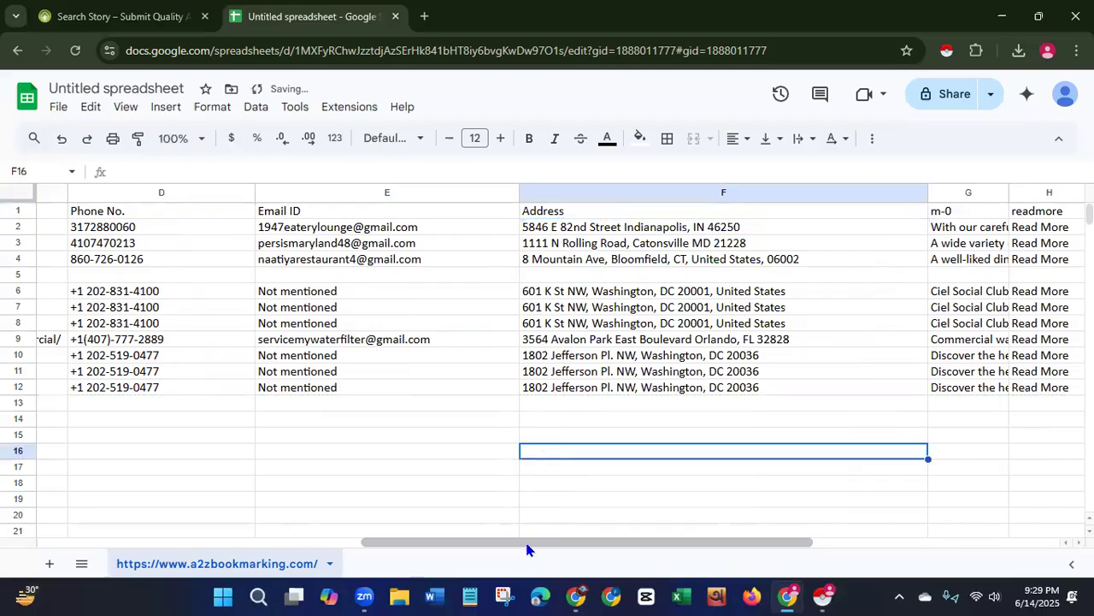
- Widen the m-0 column to inspect its description texts and delete that column
left_click(537, 532)
left_click_drag(539, 547, 687, 549)
left_click_drag(664, 192, 872, 192)
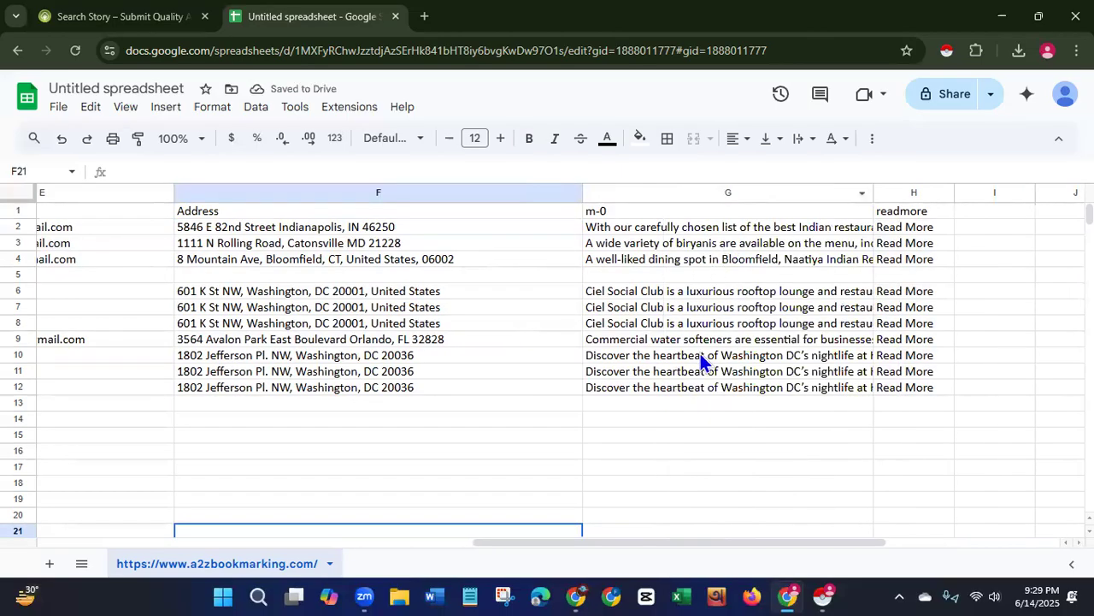
left_click(849, 192)
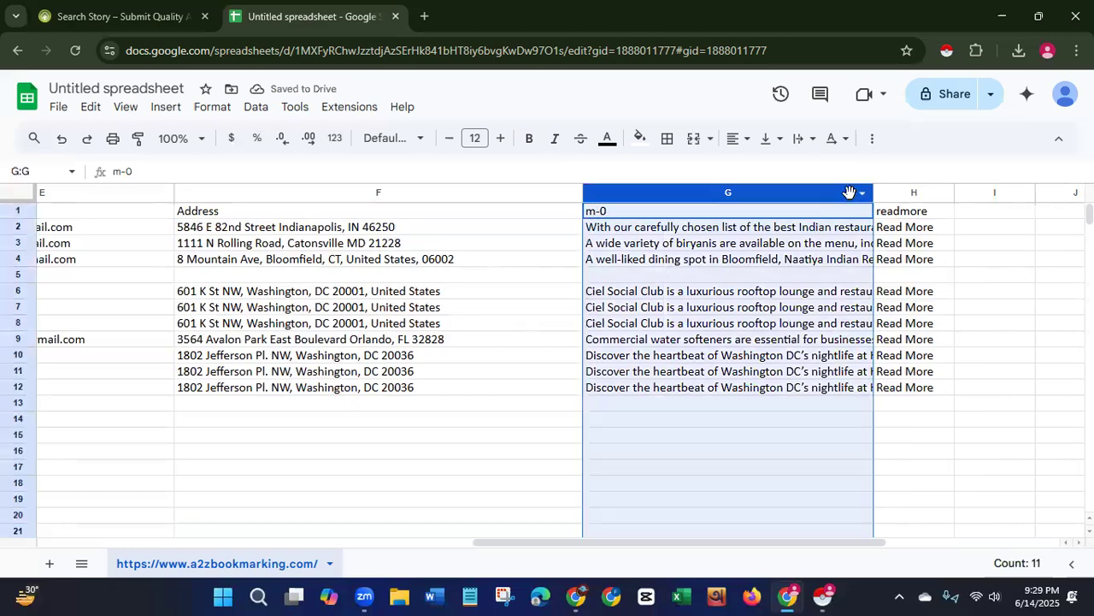
right_click(849, 191)
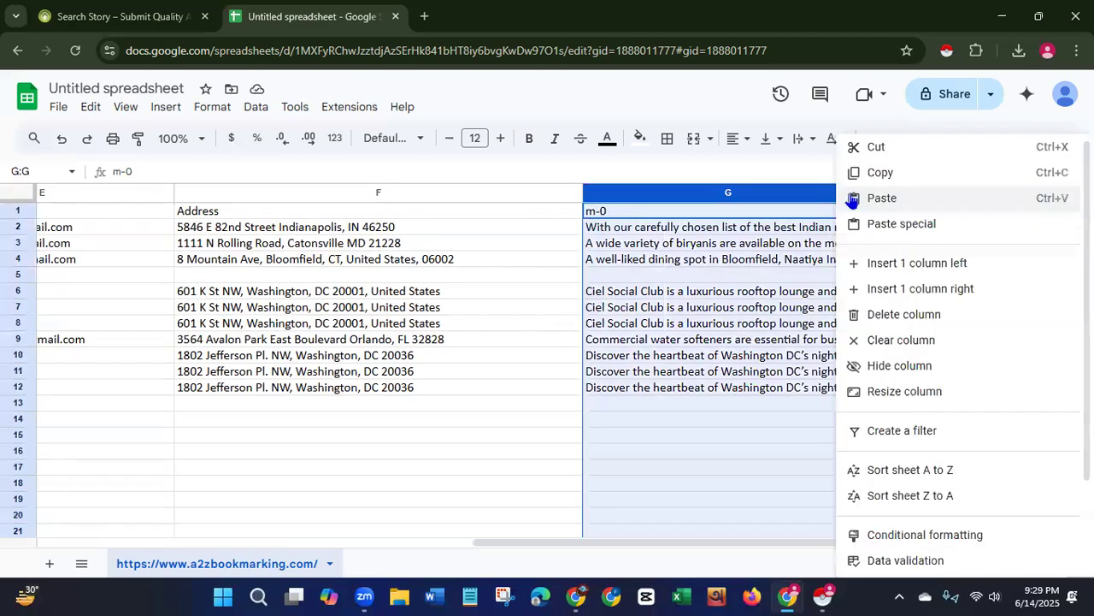
left_click(886, 321)
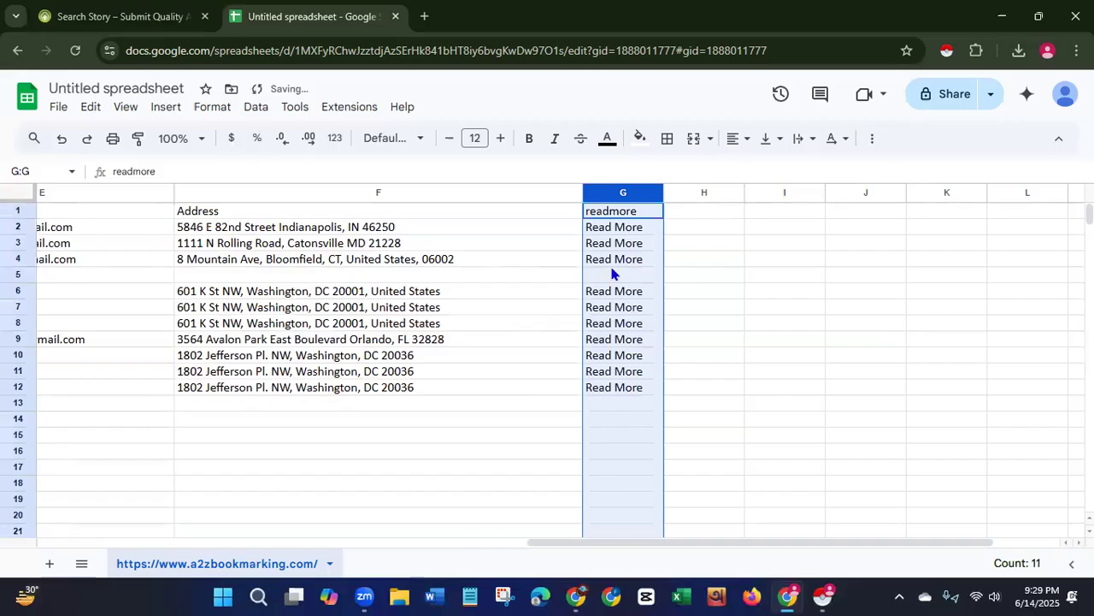
- Delete the readmore column that follows the Address column
right_click(653, 198)
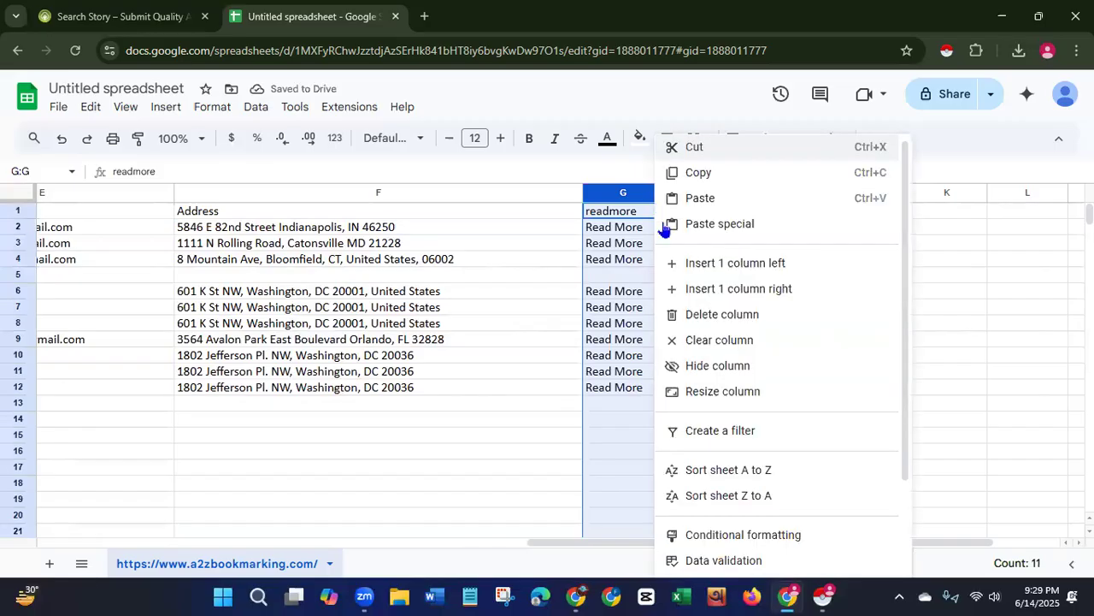
left_click(694, 323)
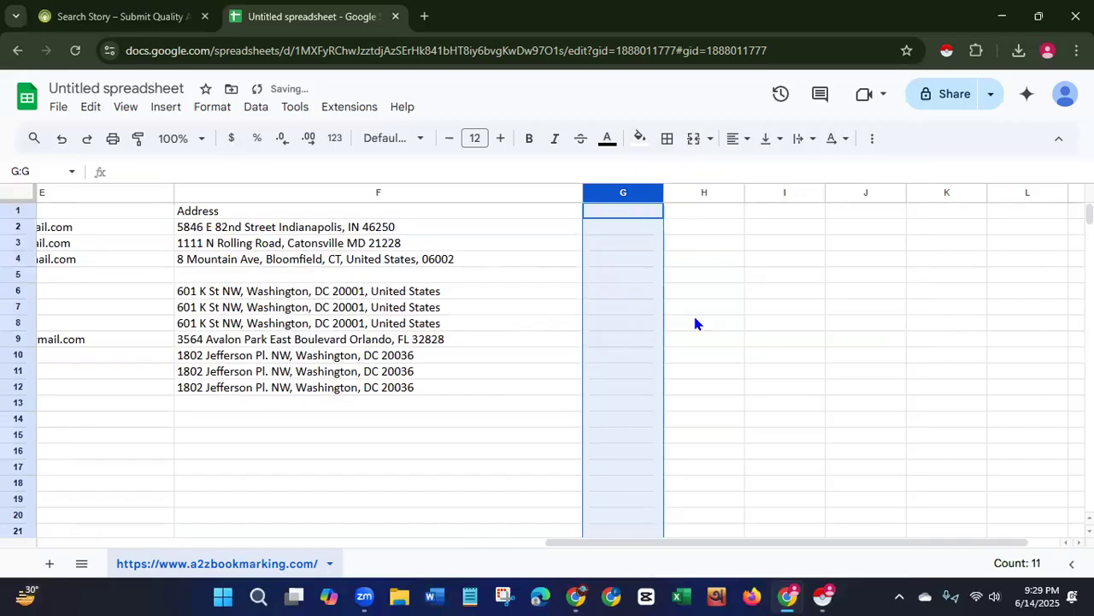
left_click(831, 443)
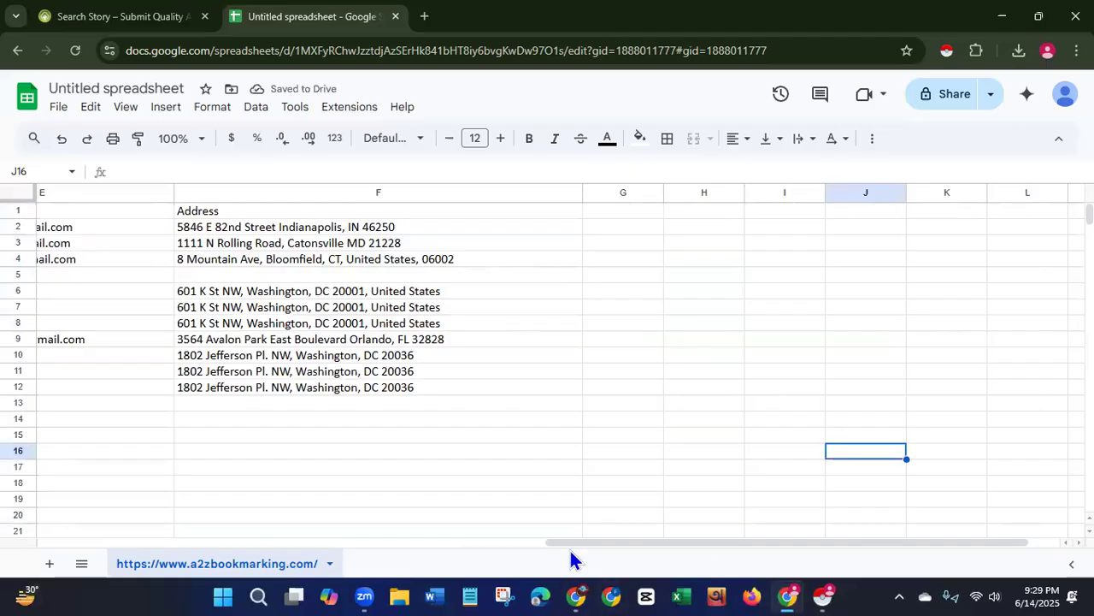
- Set the header row's font size to 18 and make its text bold
left_click_drag(572, 546, 4, 525)
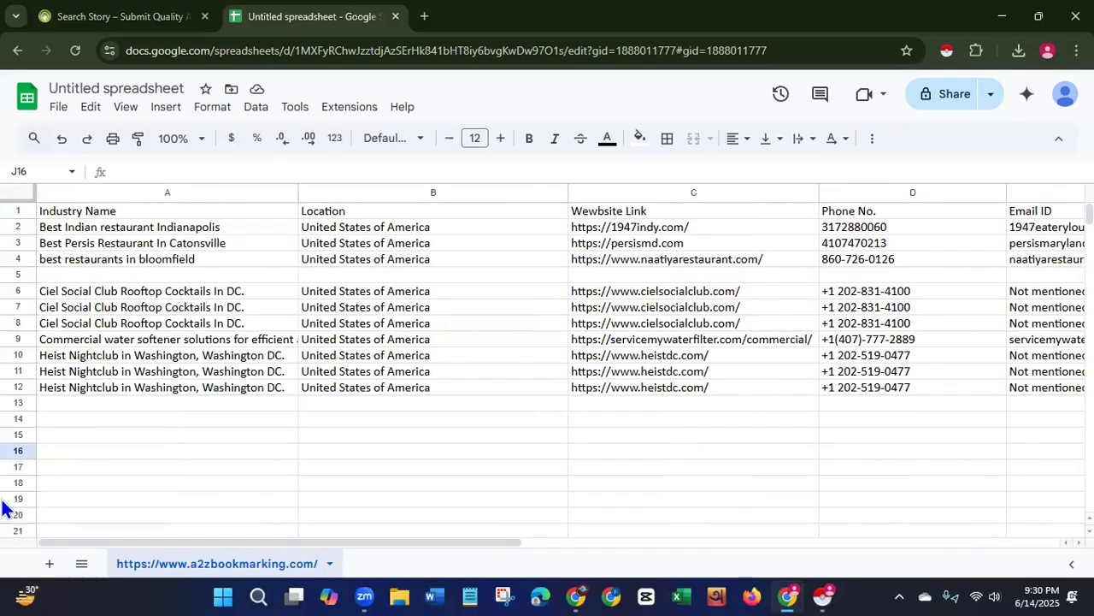
left_click(17, 211)
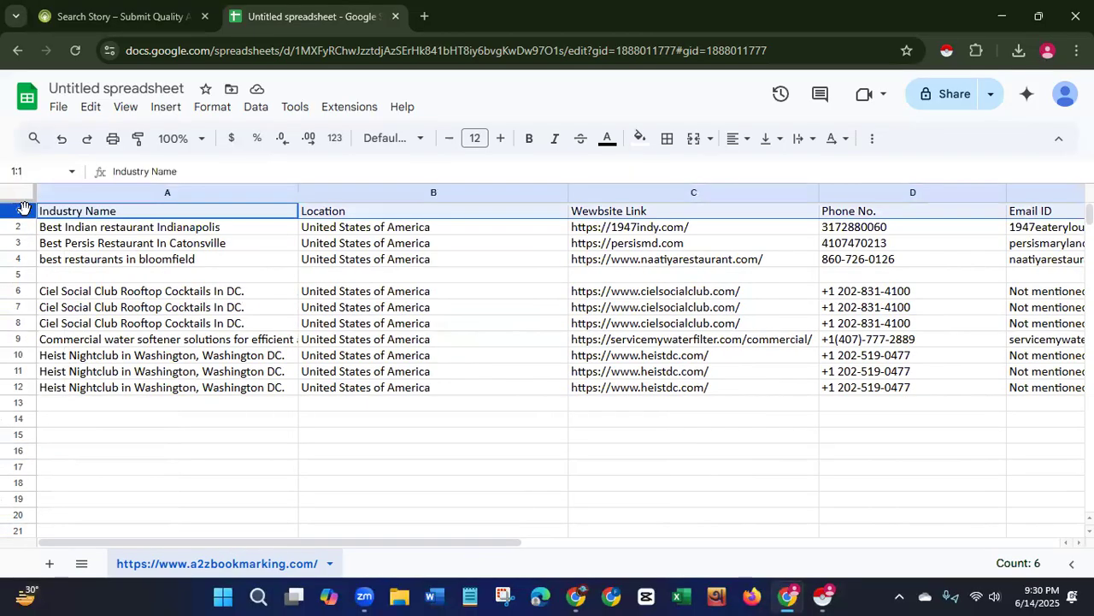
left_click(474, 140)
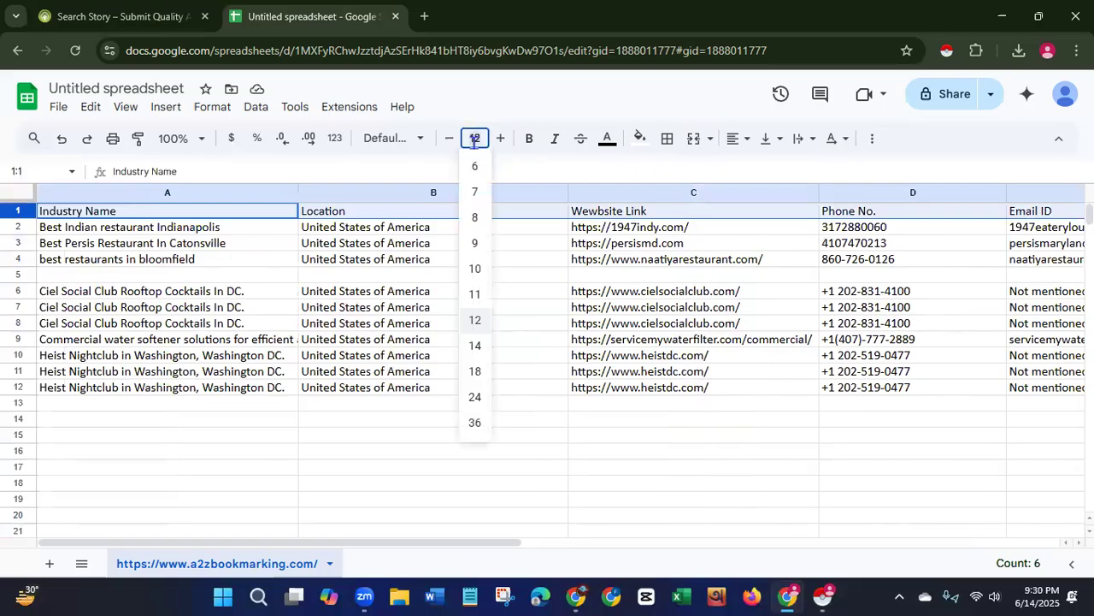
left_click(474, 347)
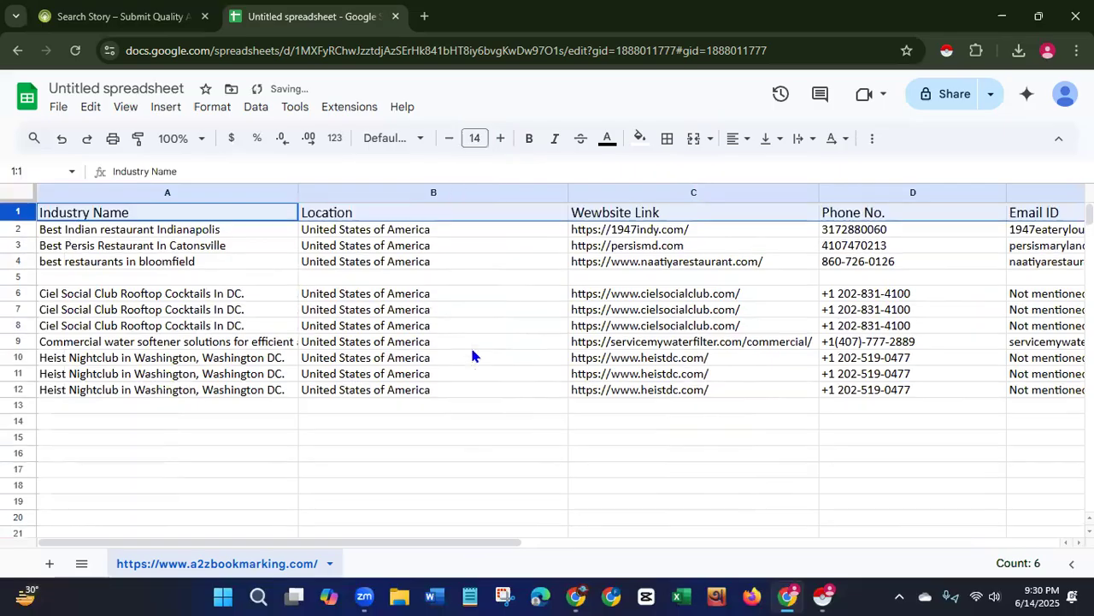
left_click(474, 138)
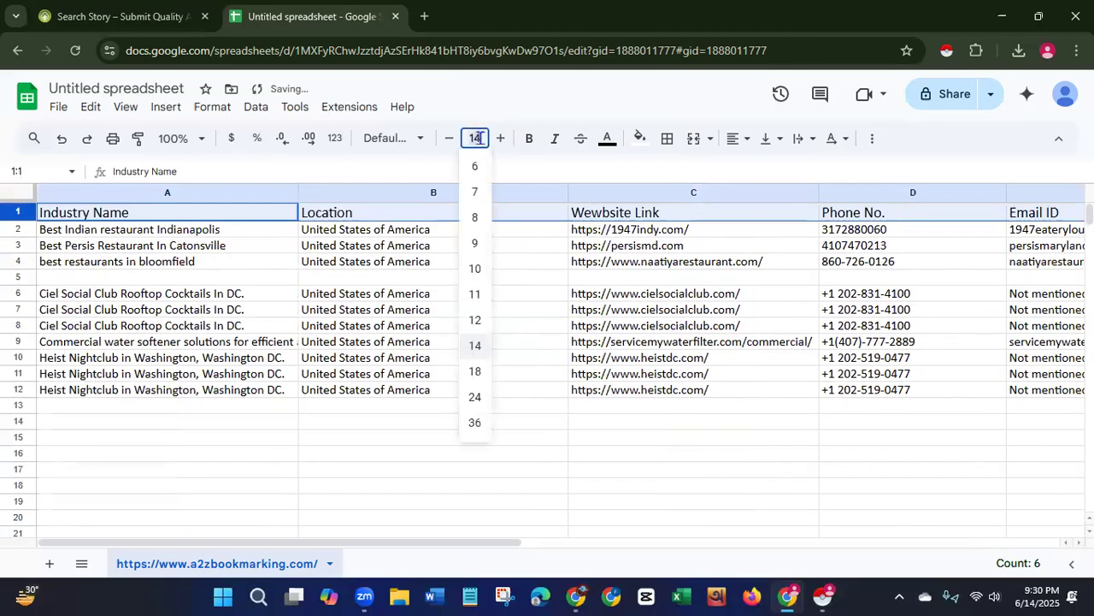
left_click(477, 373)
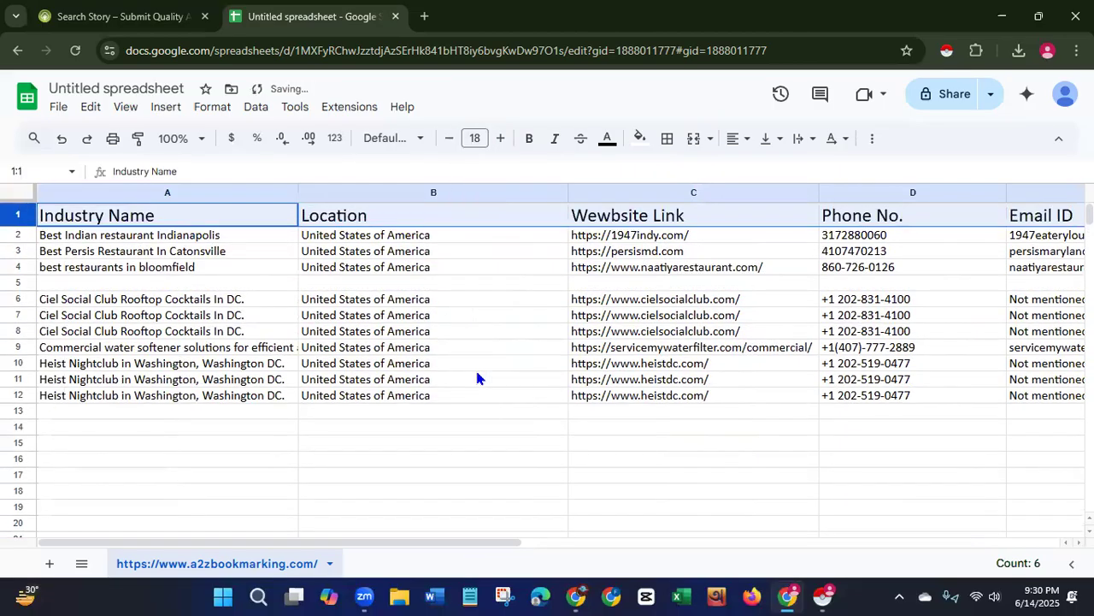
left_click(530, 139)
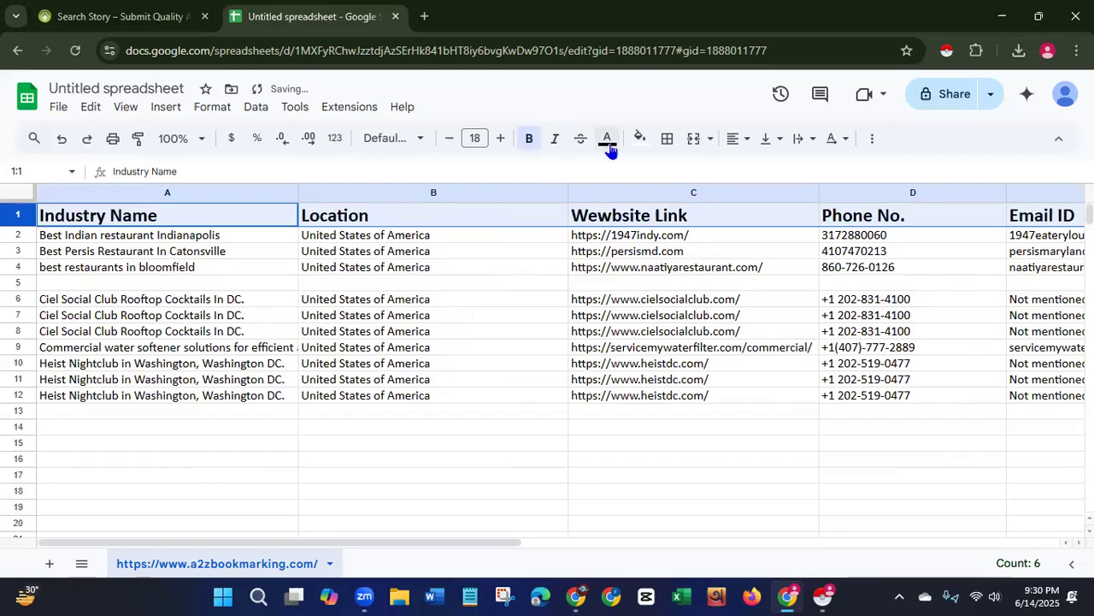
- Fill the header row with bright green after trying yellow
left_click(640, 139)
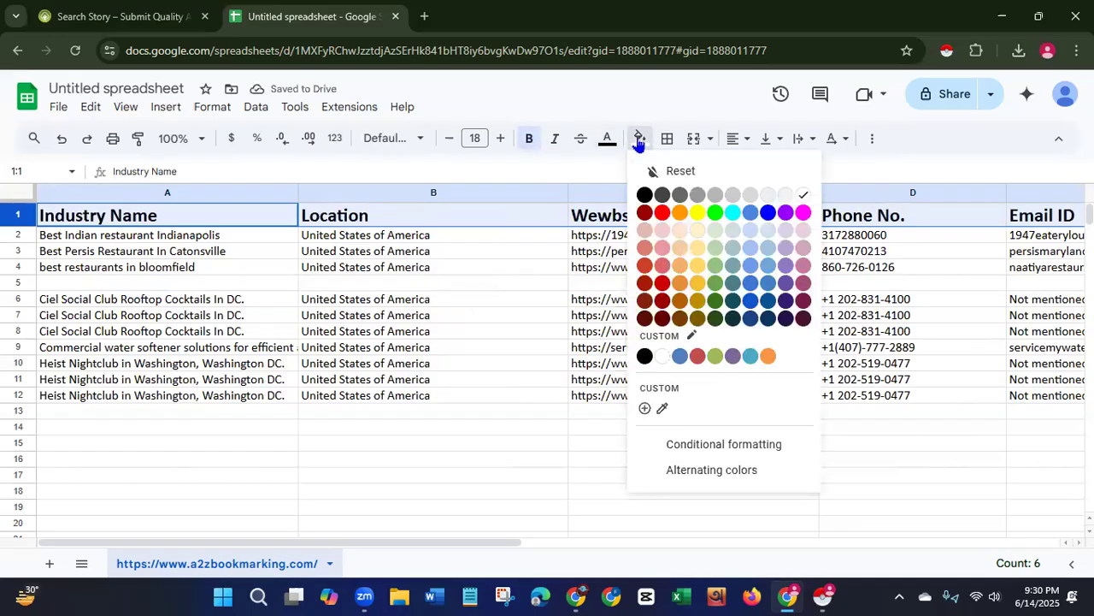
left_click(697, 214)
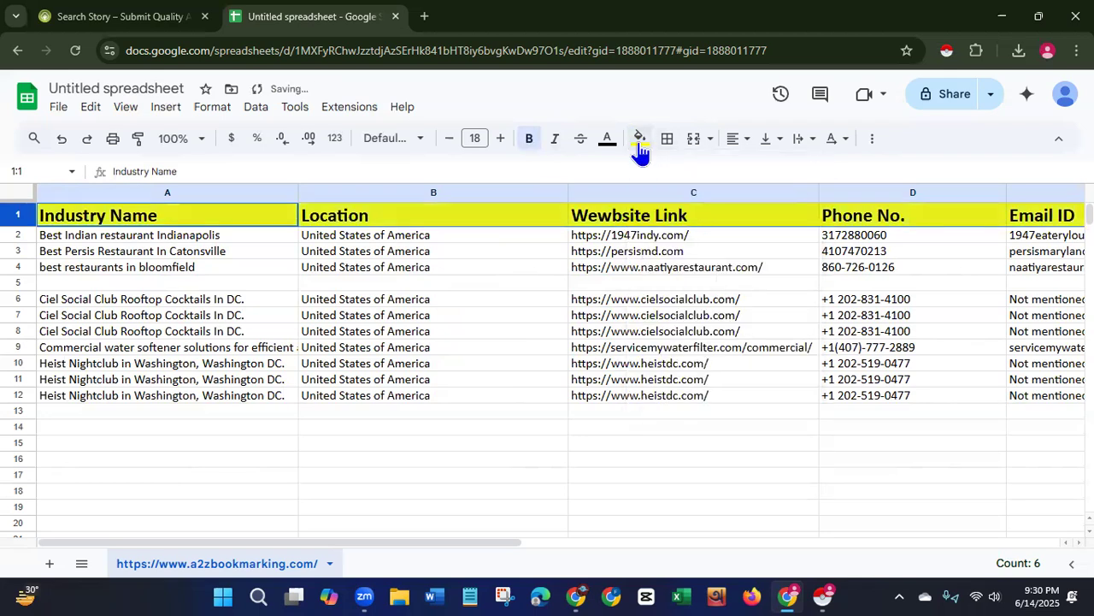
left_click(640, 144)
left_click(715, 216)
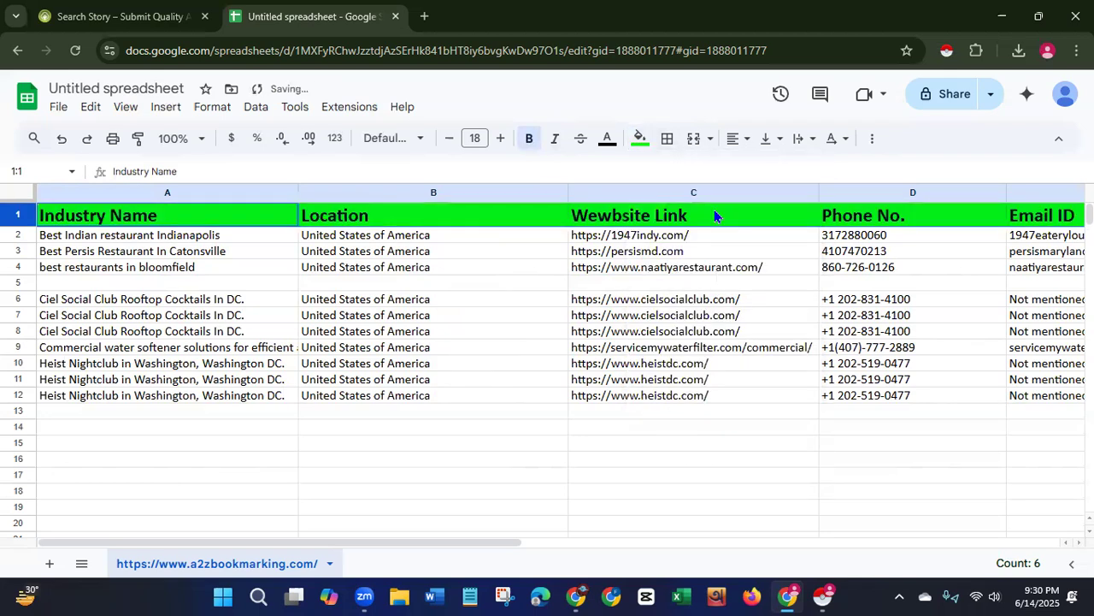
left_click(661, 409)
- Correct the misspelled header in cell C1 to Website Link
double_click(621, 217)
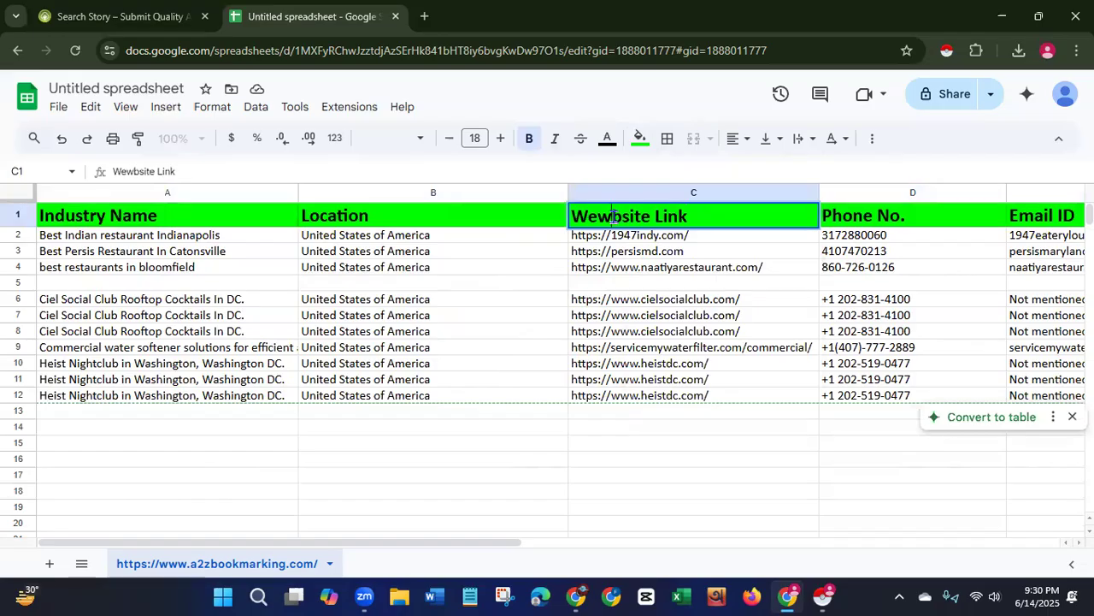
key("BackSpace")
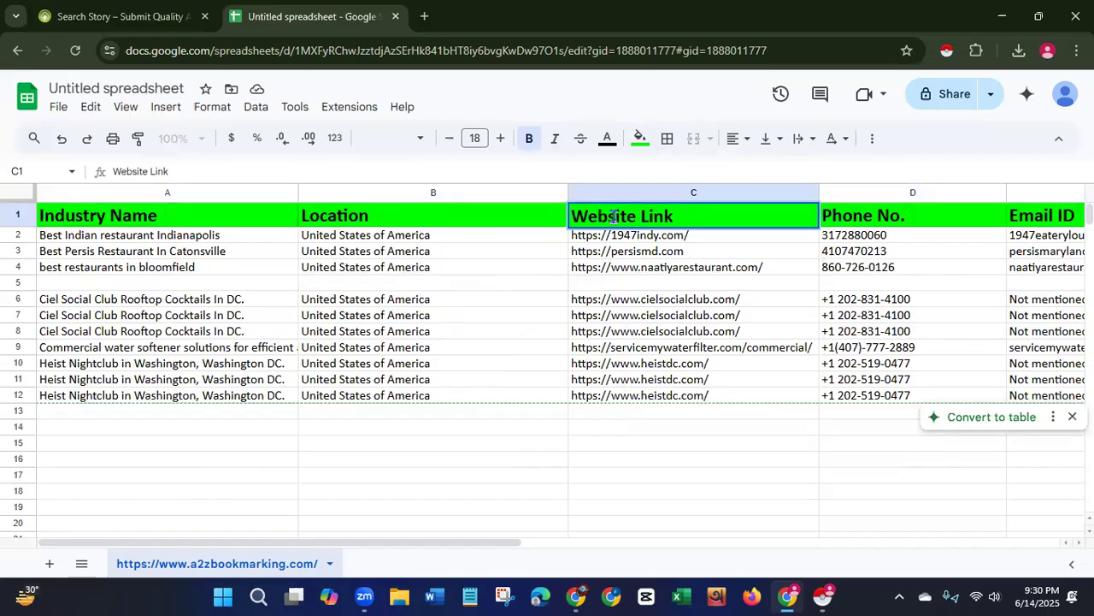
left_click(590, 507)
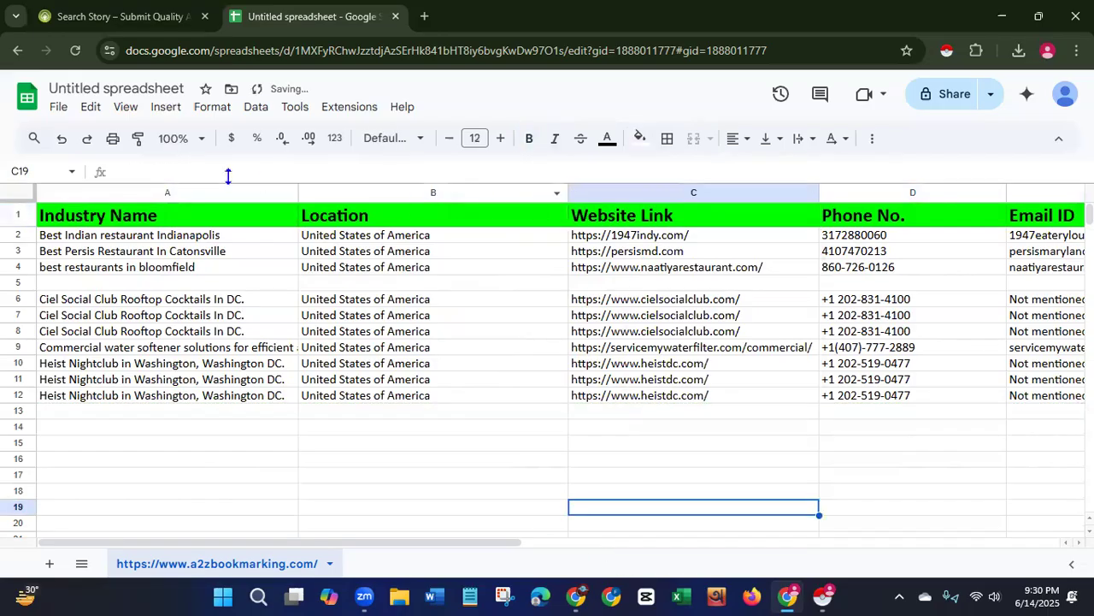
- Center-align the text of the header row horizontally
left_click(19, 211)
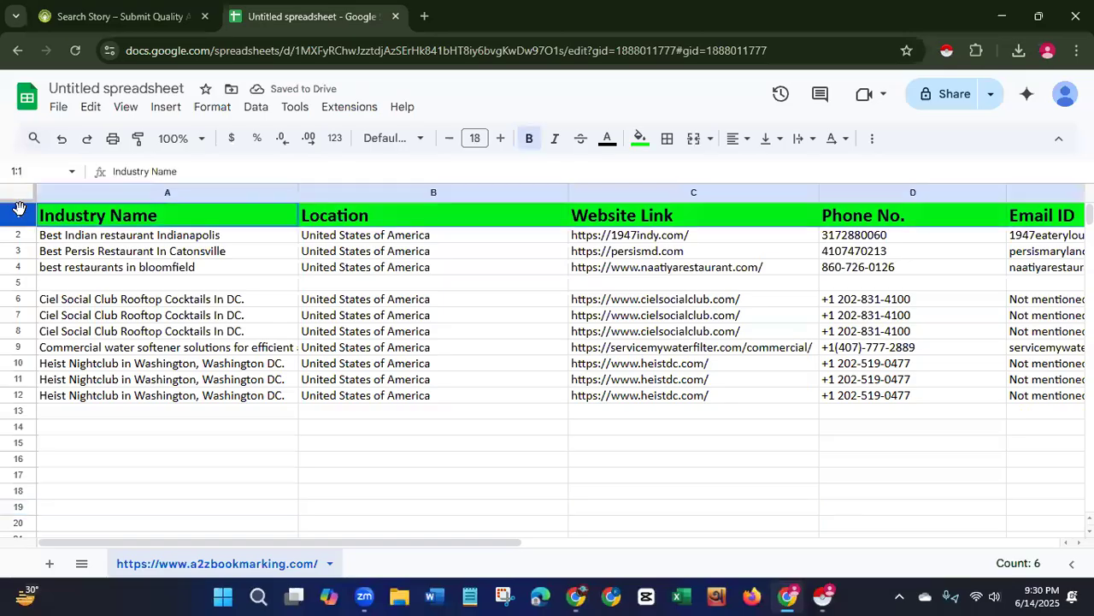
left_click(742, 139)
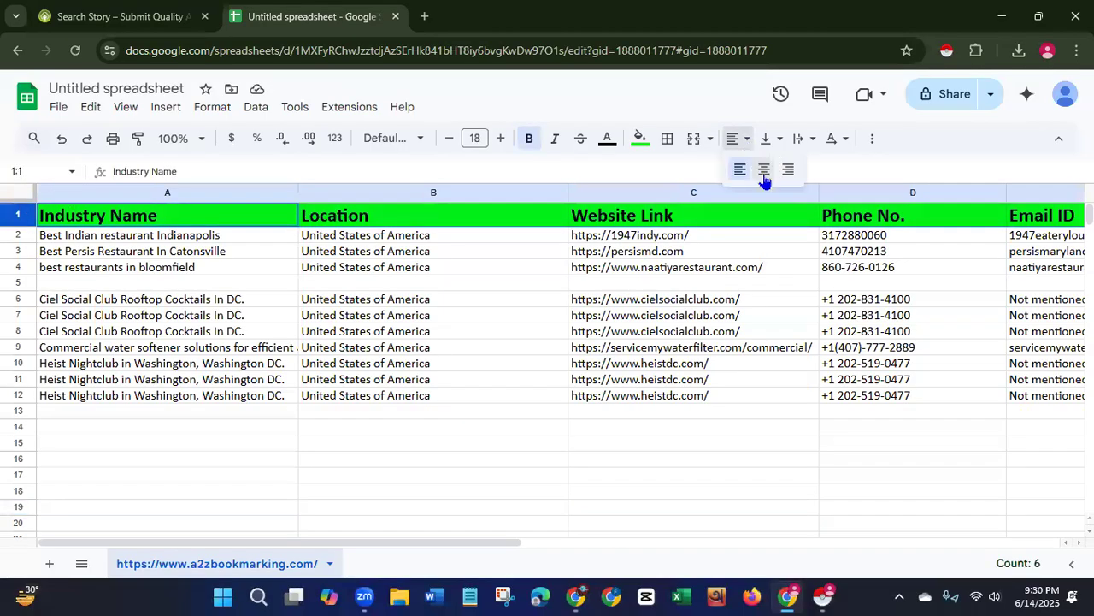
left_click(763, 174)
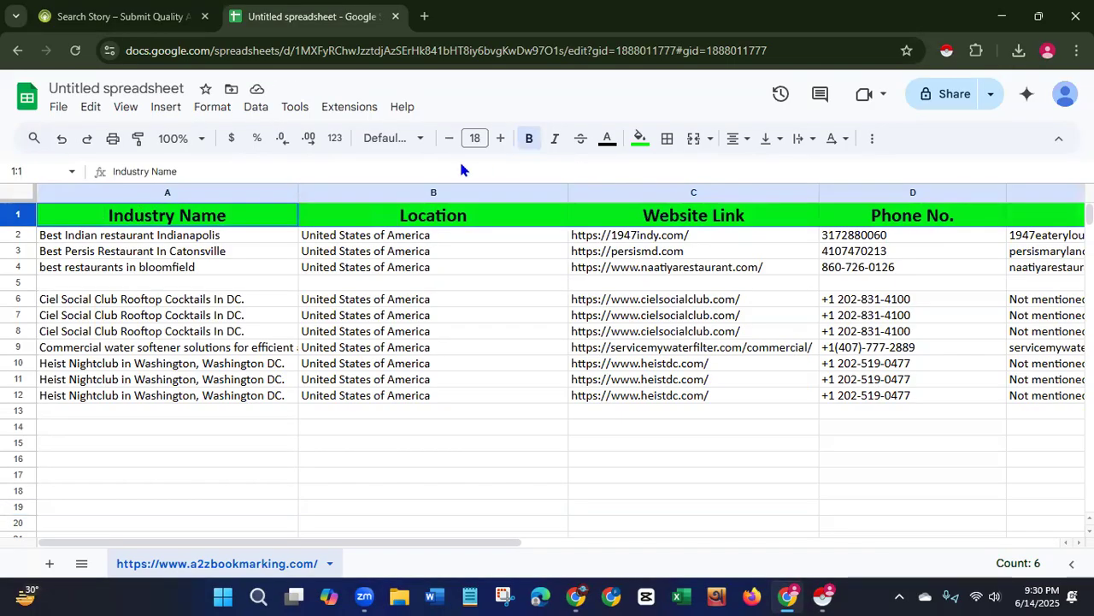
left_click(717, 526)
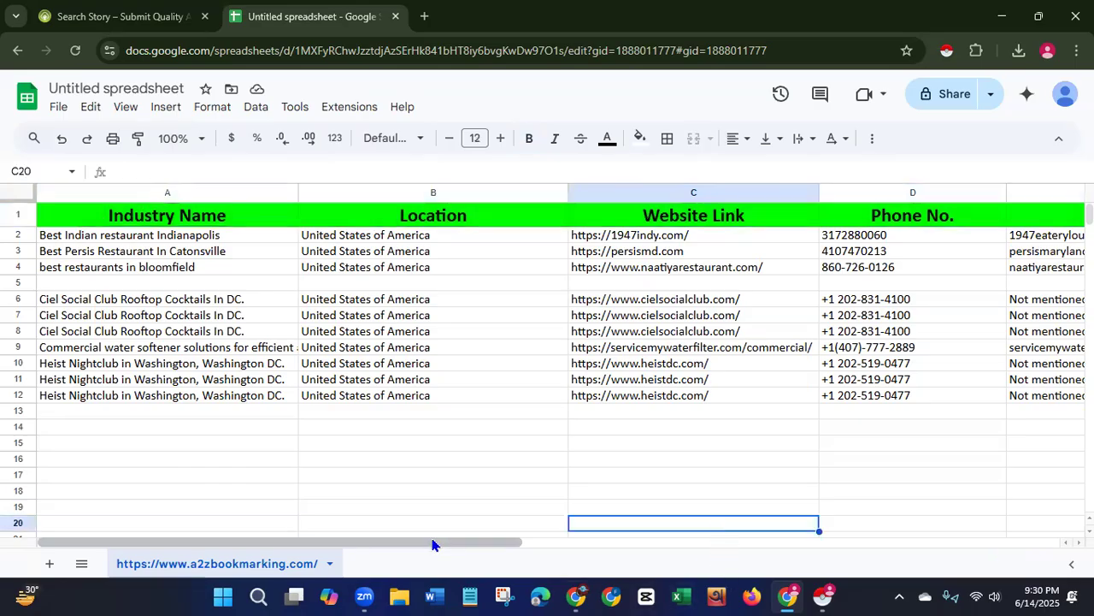
- Move the Address column between Location and Website Link, and narrow it to fit its entries more closely
left_click_drag(481, 542, 809, 557)
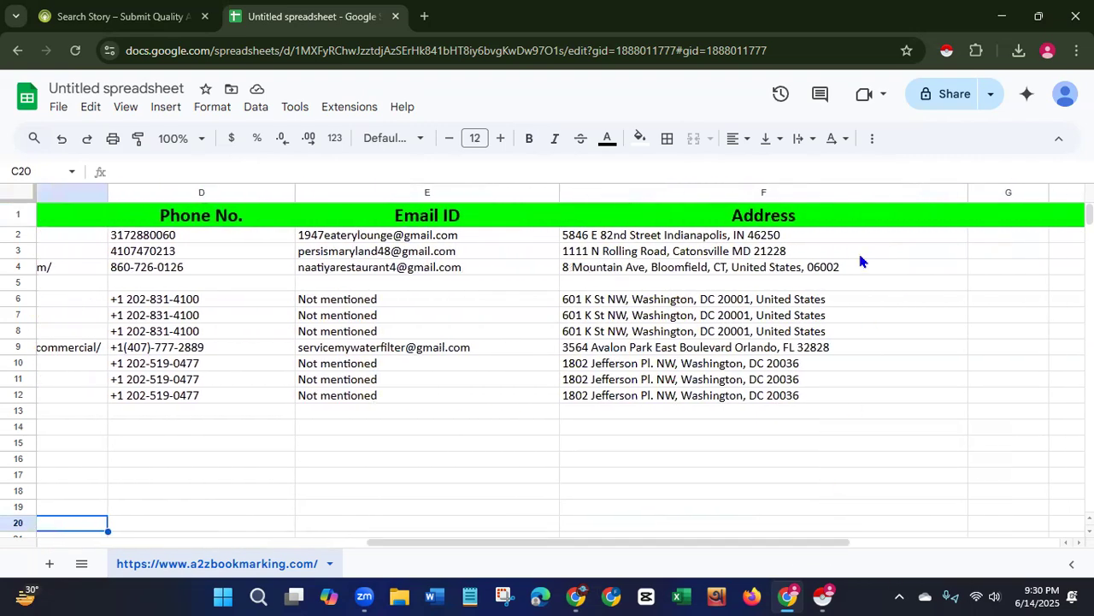
left_click(784, 193)
left_click_drag(772, 193, 332, 185)
left_click_drag(509, 542, 221, 542)
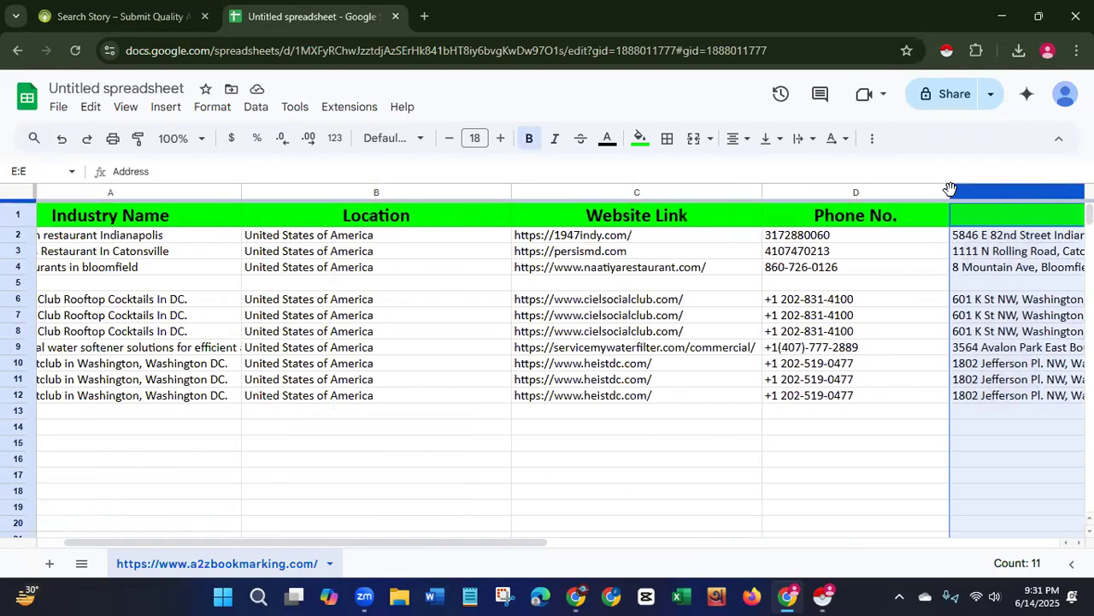
left_click(1043, 188)
left_click_drag(1032, 190, 667, 184)
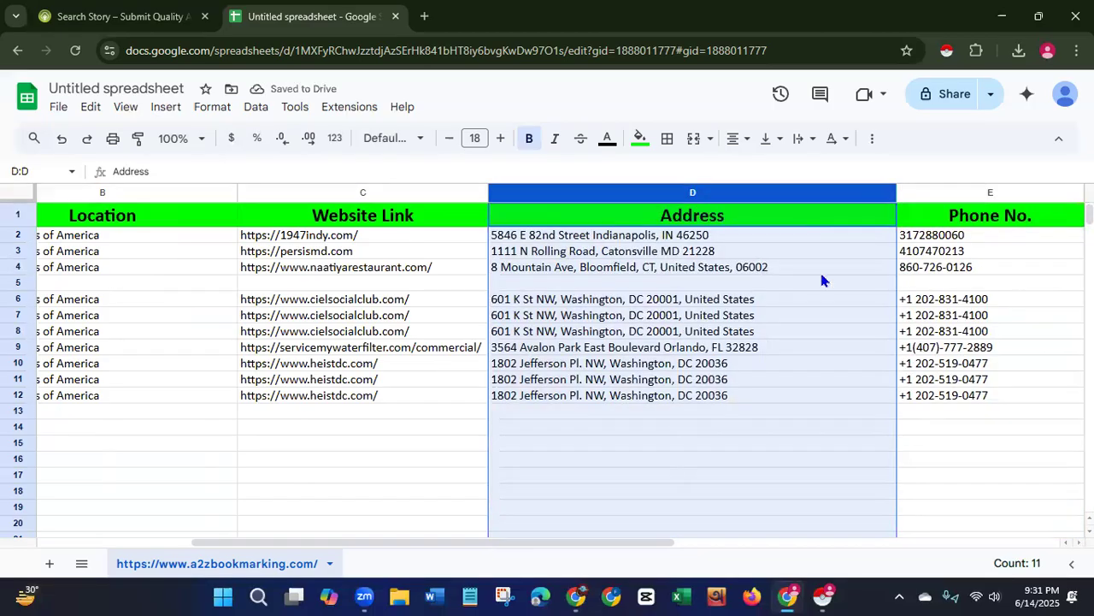
left_click_drag(772, 190, 525, 183)
left_click_drag(896, 194, 777, 188)
left_click_drag(668, 193, 492, 180)
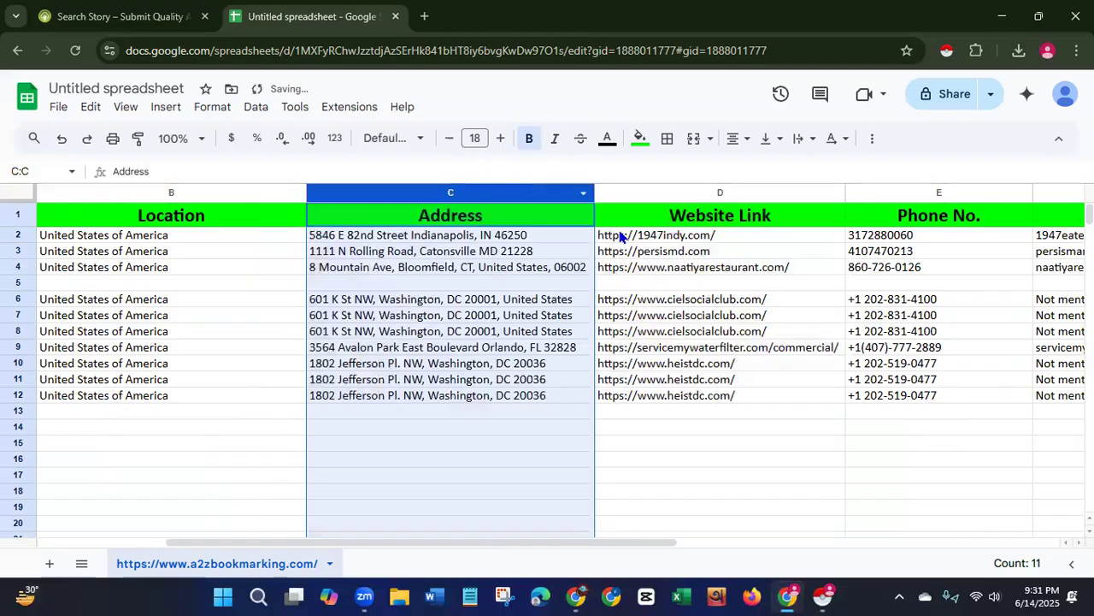
left_click(828, 521)
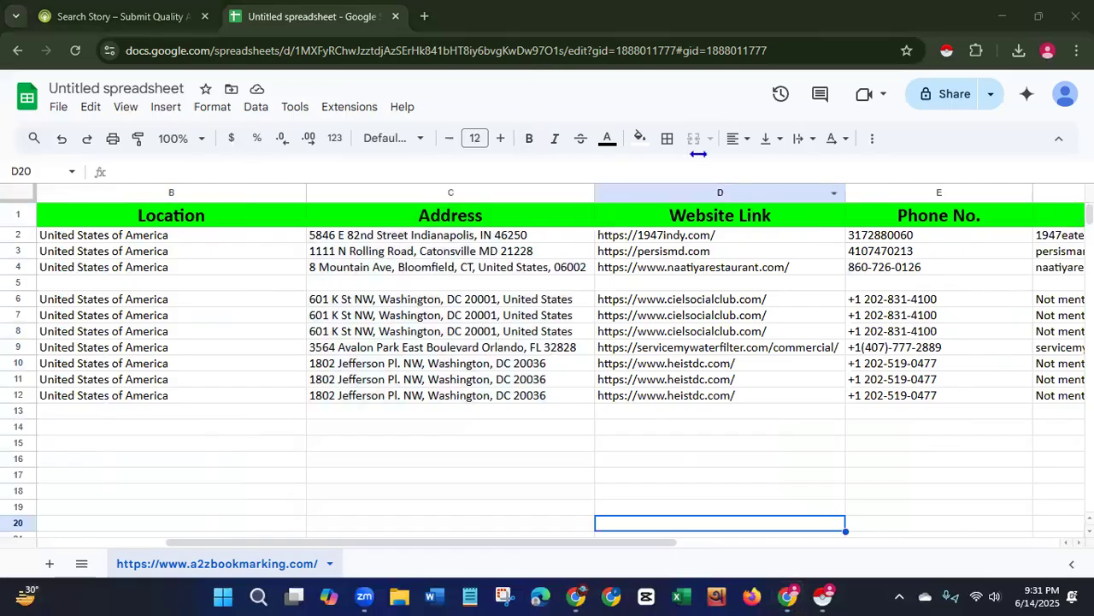
- Narrow the Location column and center-align its contents
left_click_drag(561, 542, 380, 525)
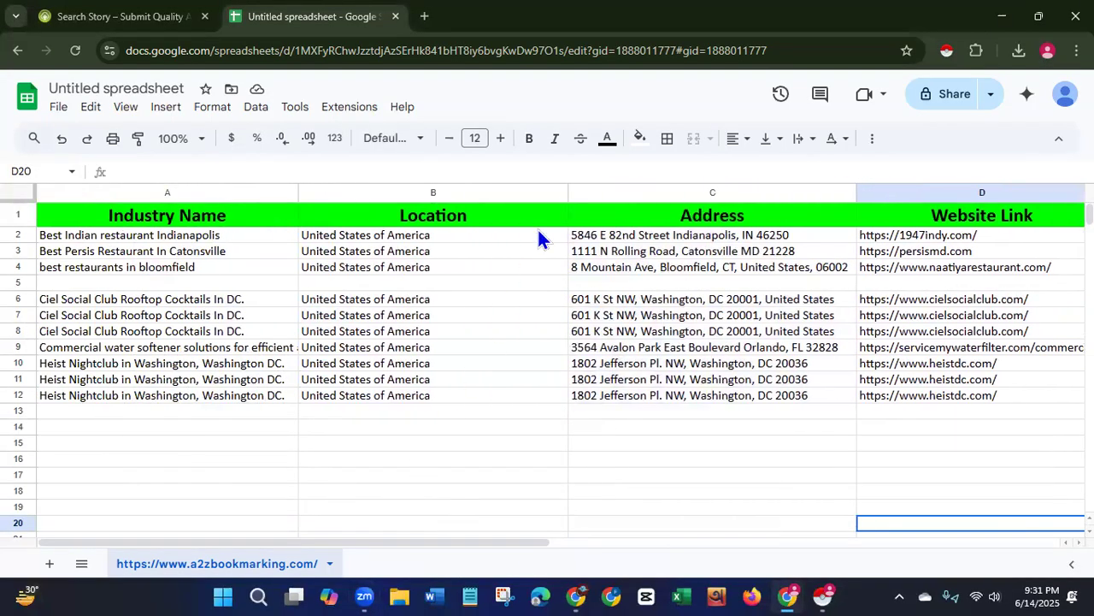
left_click_drag(567, 190, 496, 188)
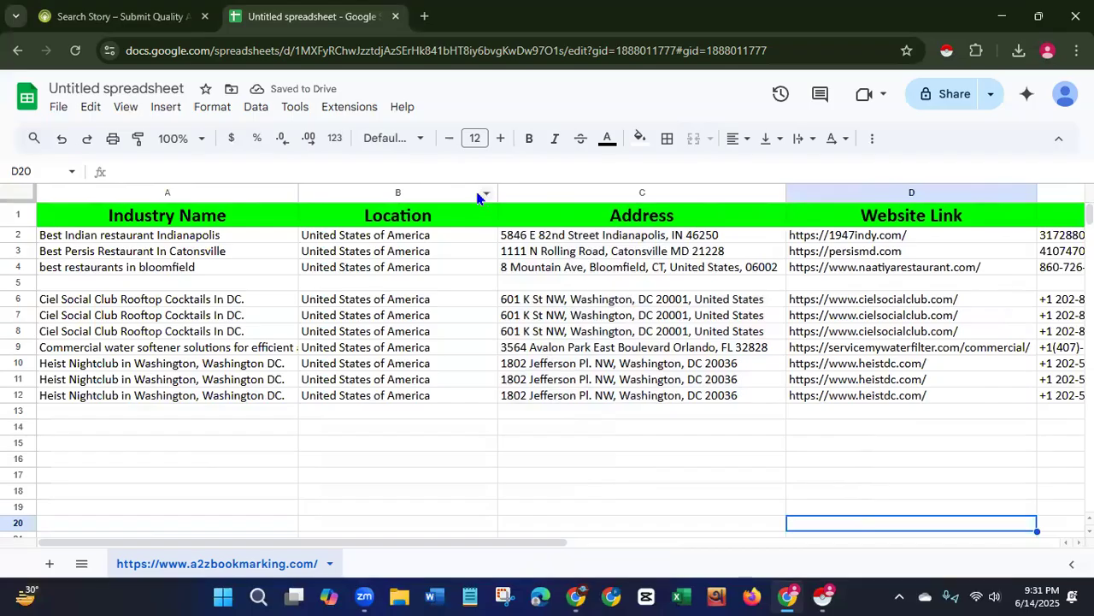
left_click(435, 195)
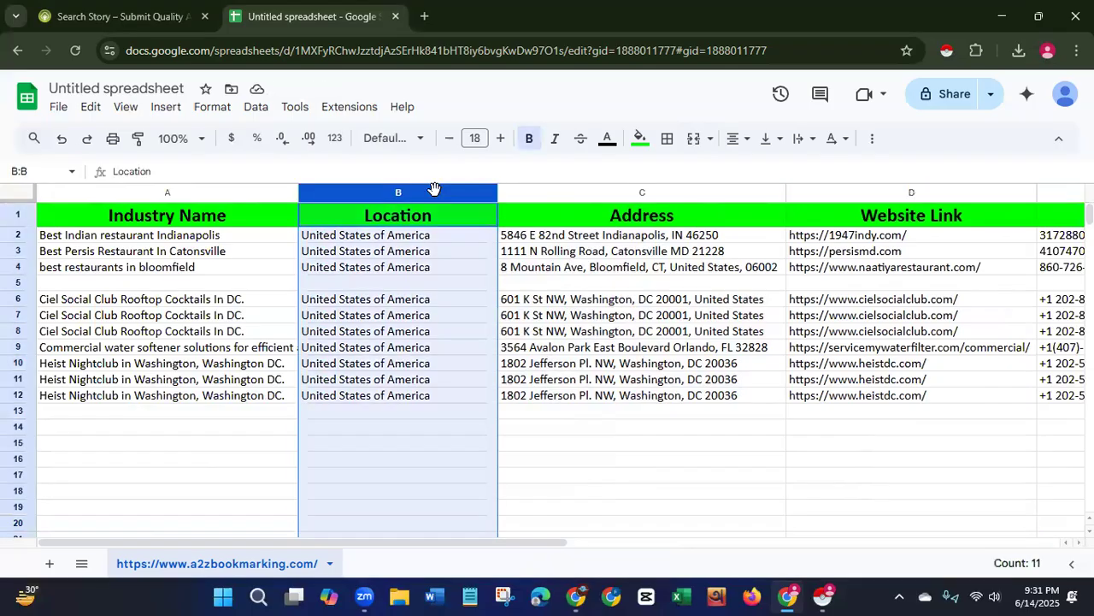
left_click(735, 139)
left_click(761, 170)
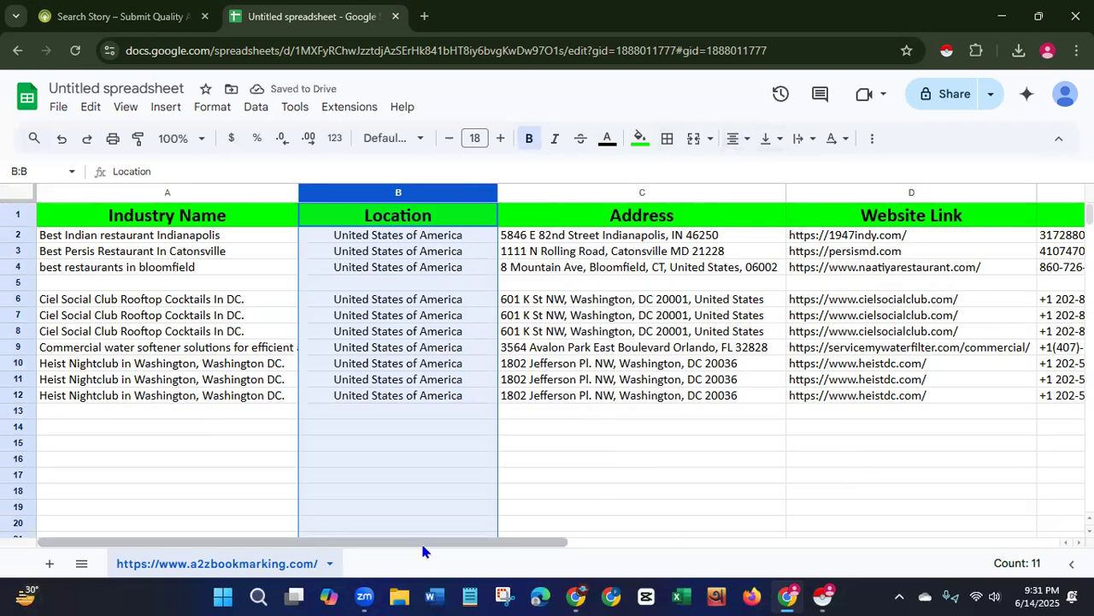
left_click(677, 525)
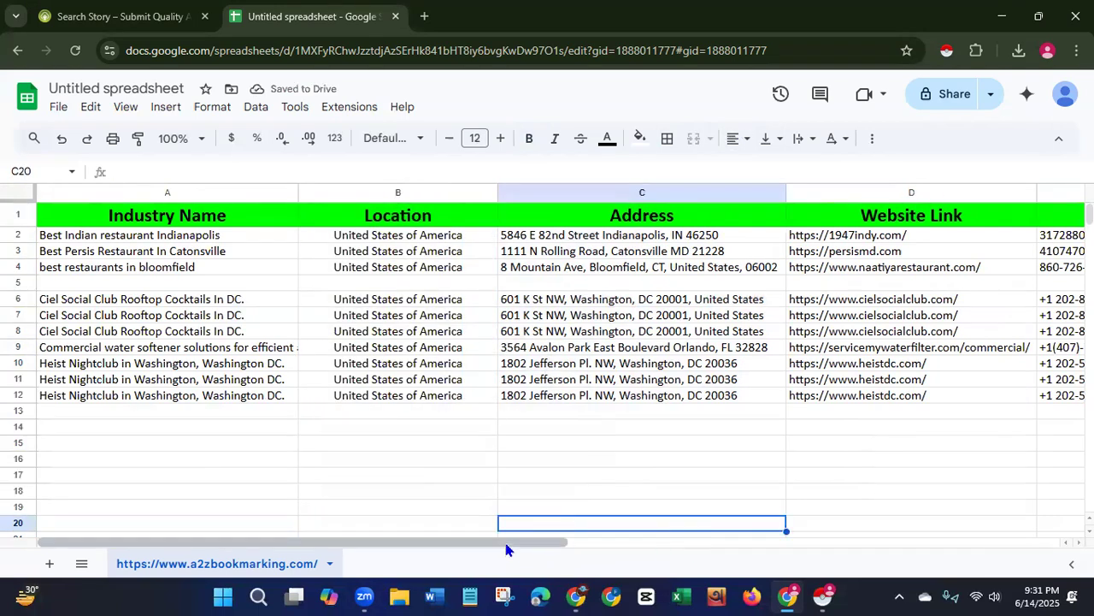
- Center-align the contents of the Phone No. column
left_click_drag(505, 545, 666, 510)
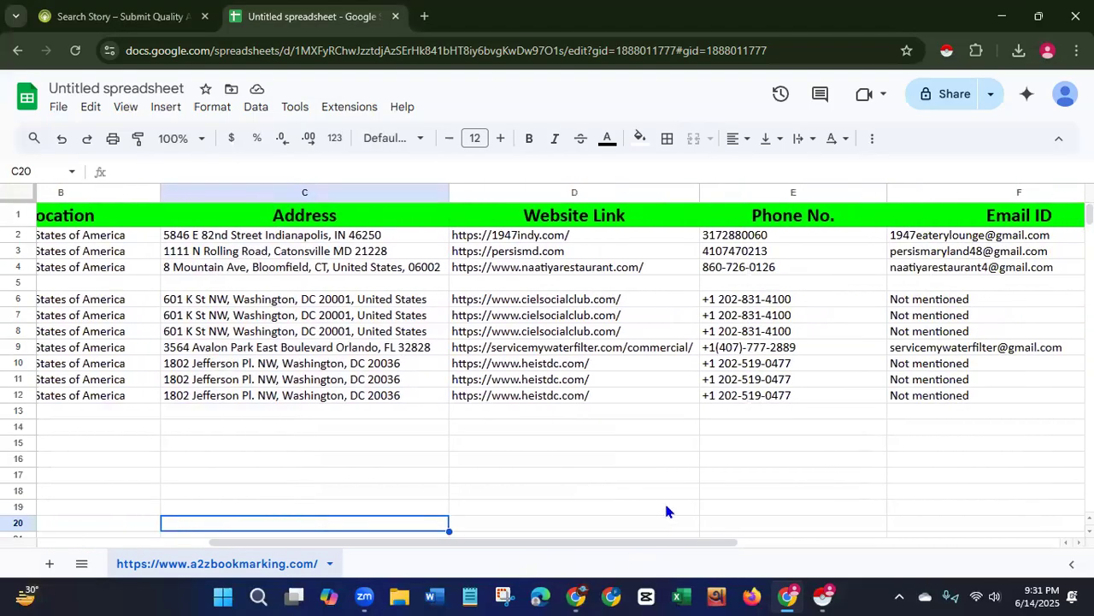
left_click(838, 192)
left_click(735, 138)
left_click(762, 168)
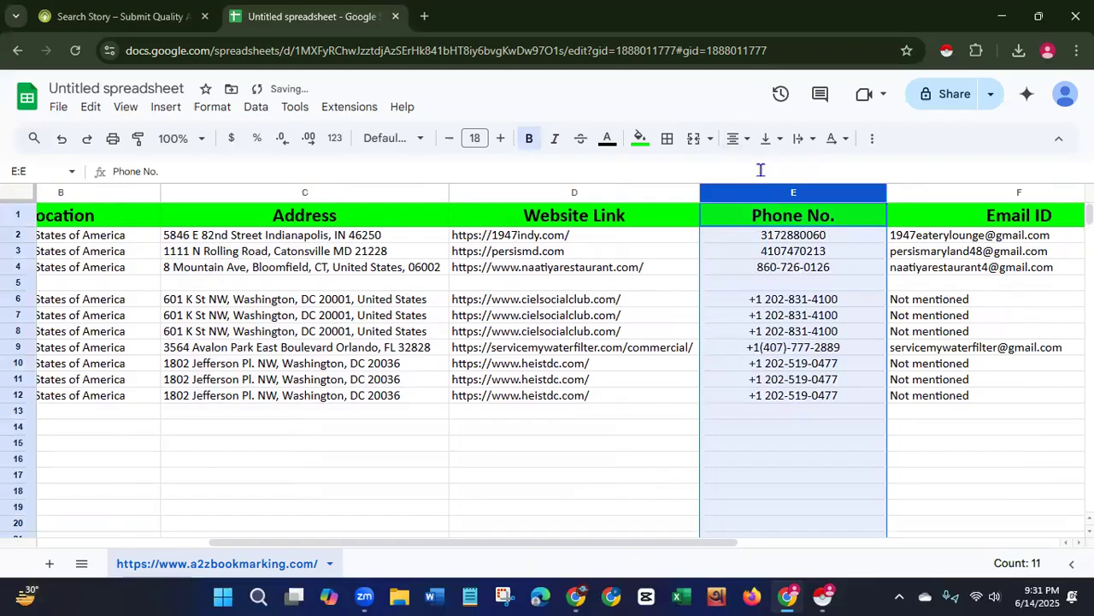
- Try center-aligning the Website Link column, and return the whole column to left alignment
left_click(592, 193)
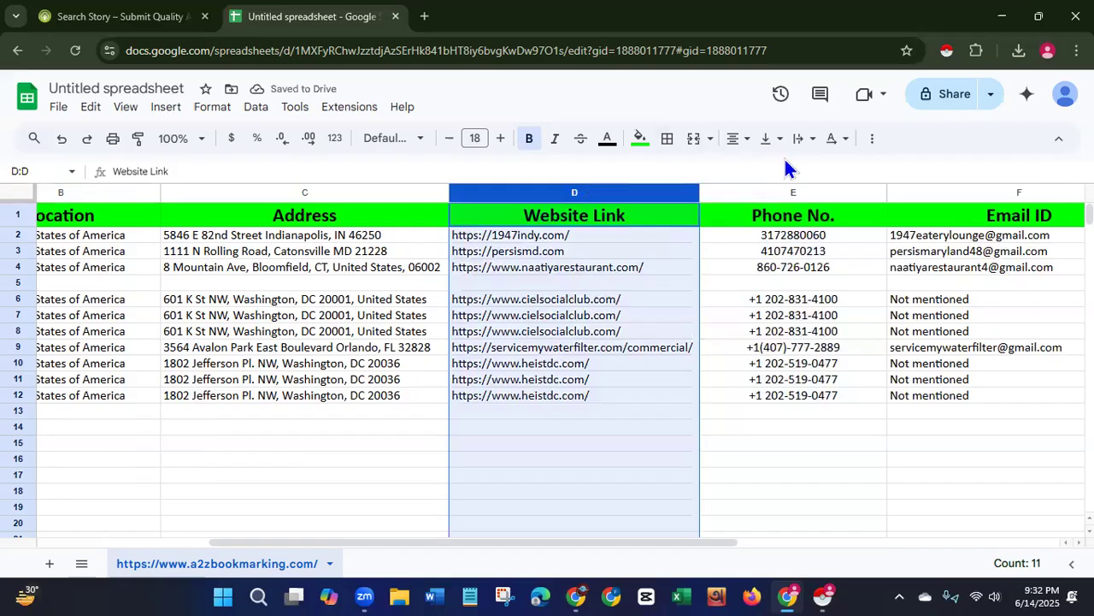
left_click(737, 140)
left_click(765, 170)
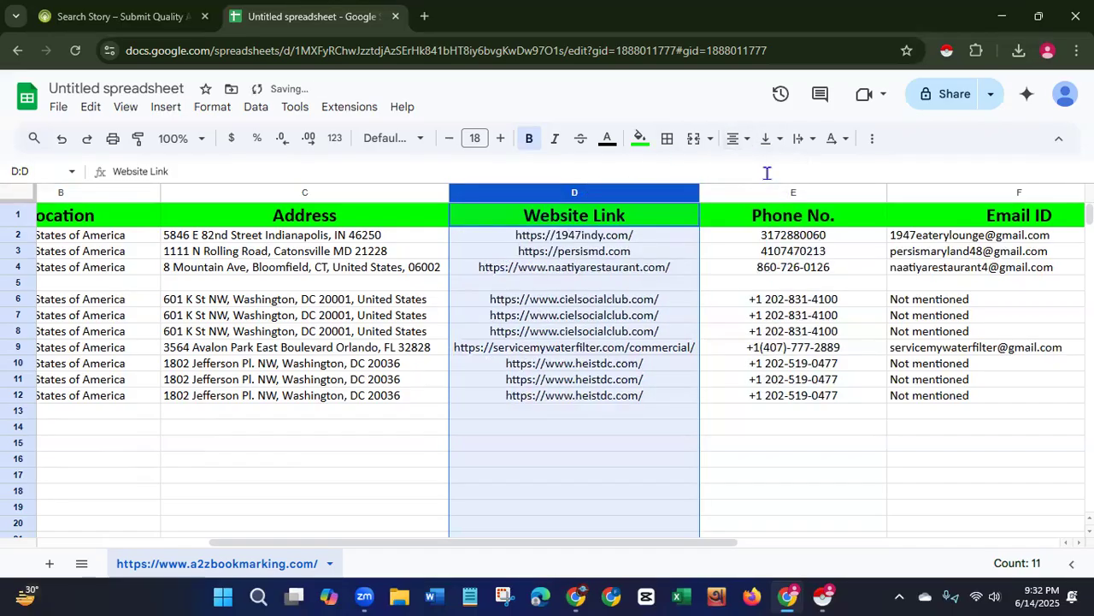
left_click(729, 146)
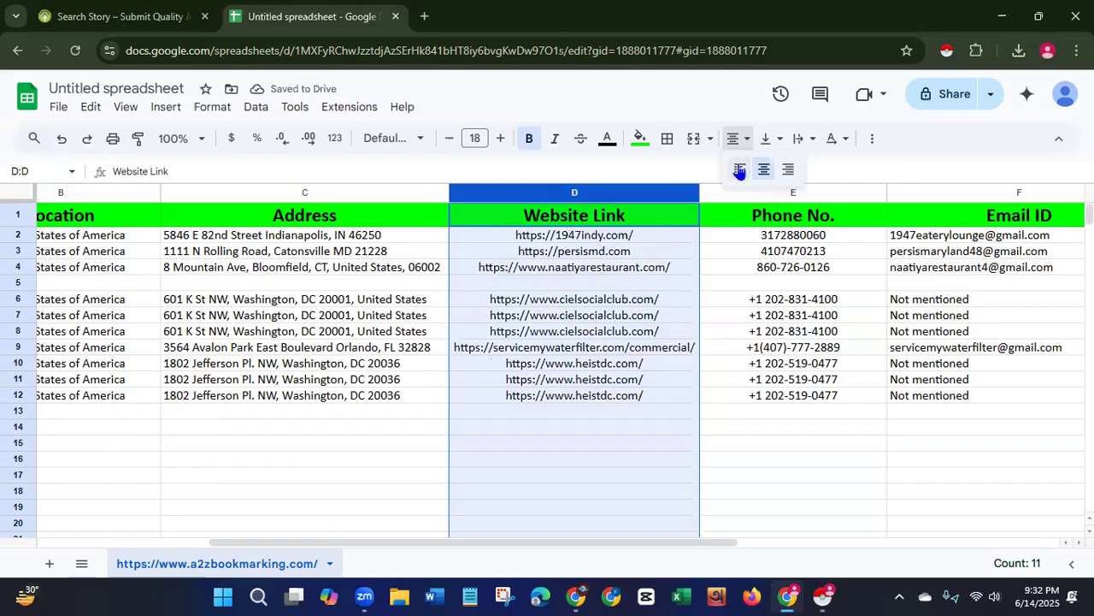
left_click(737, 167)
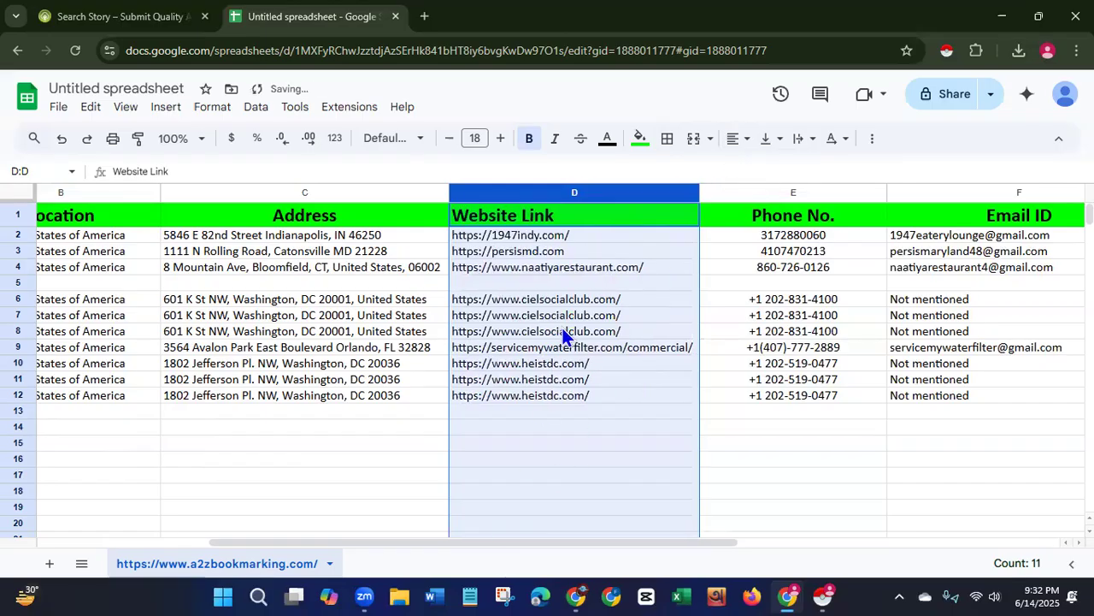
left_click(603, 474)
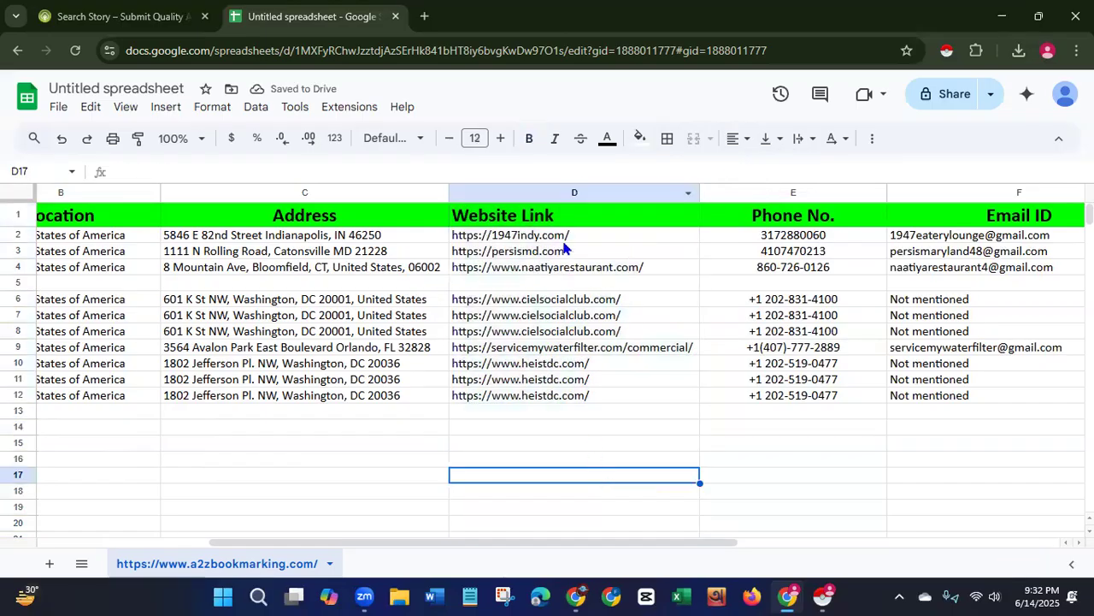
- Center-align only the Website Link header cell
left_click(572, 220)
left_click(741, 140)
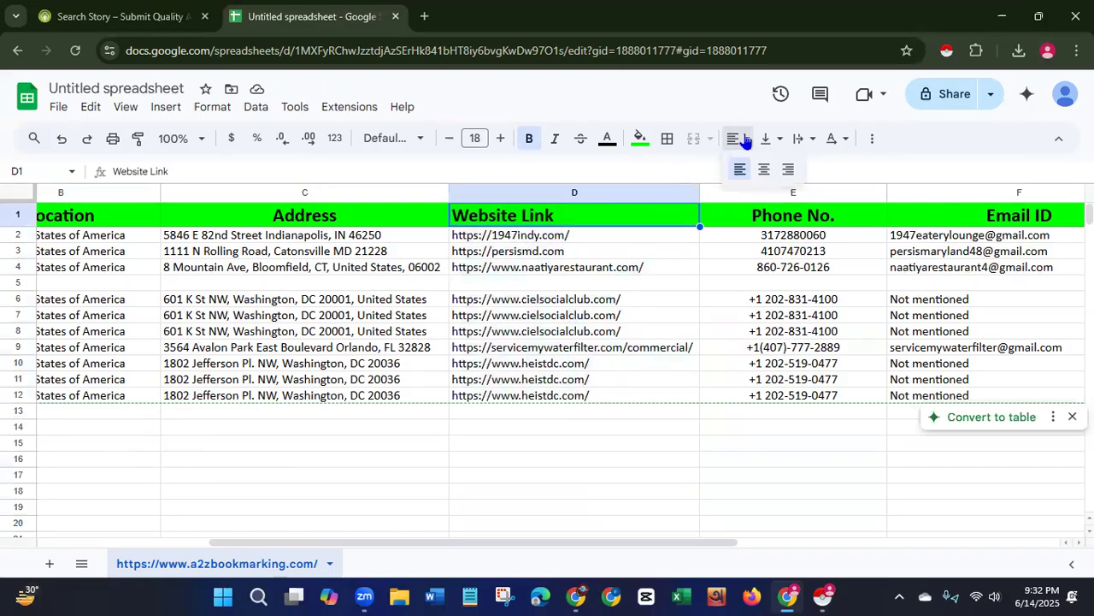
left_click(766, 171)
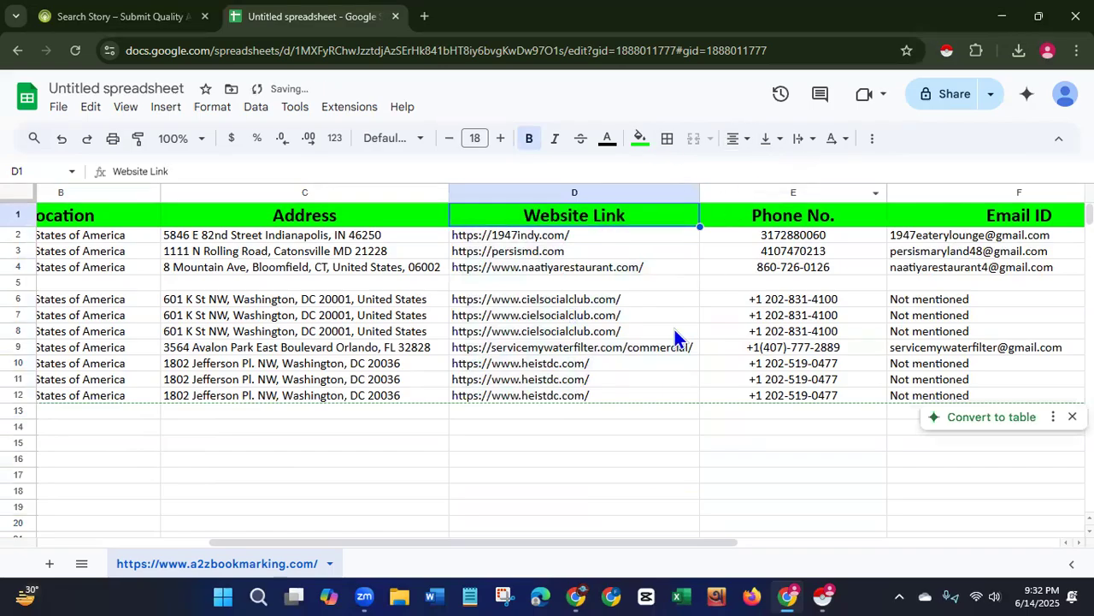
left_click(552, 523)
- Delete the empty row 5 between the bloomfield restaurant and Ciel Social Club entries
left_click_drag(422, 542, 188, 581)
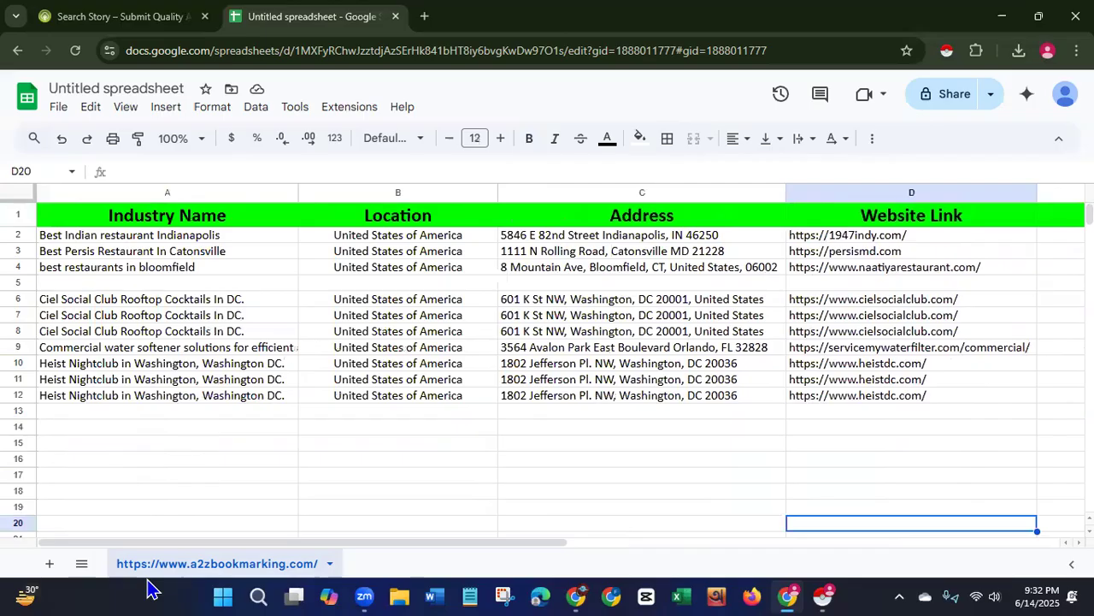
left_click(19, 282)
right_click(21, 282)
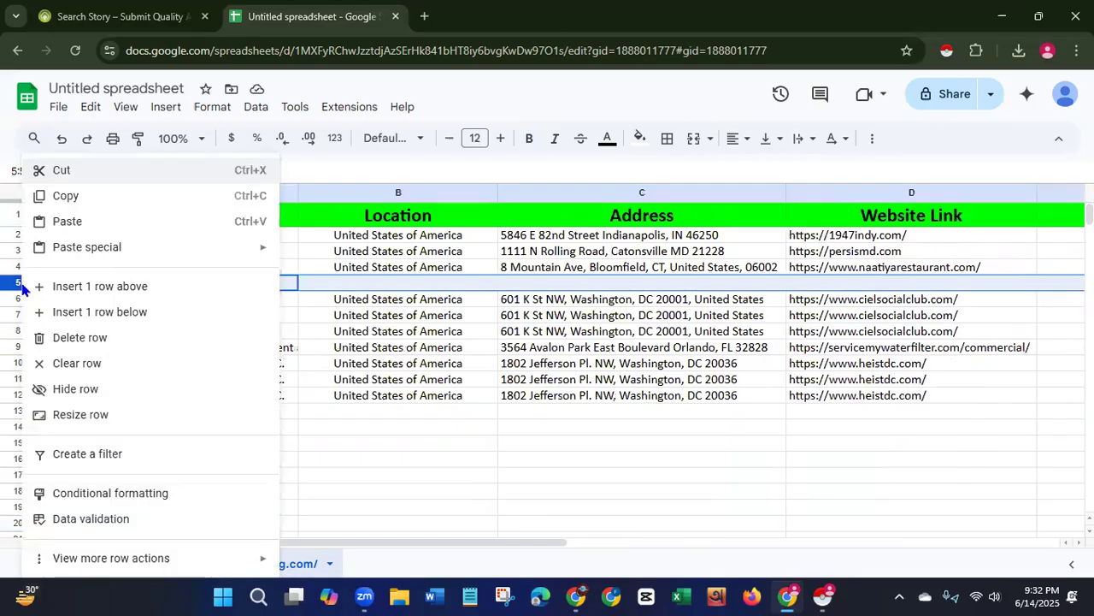
left_click(68, 340)
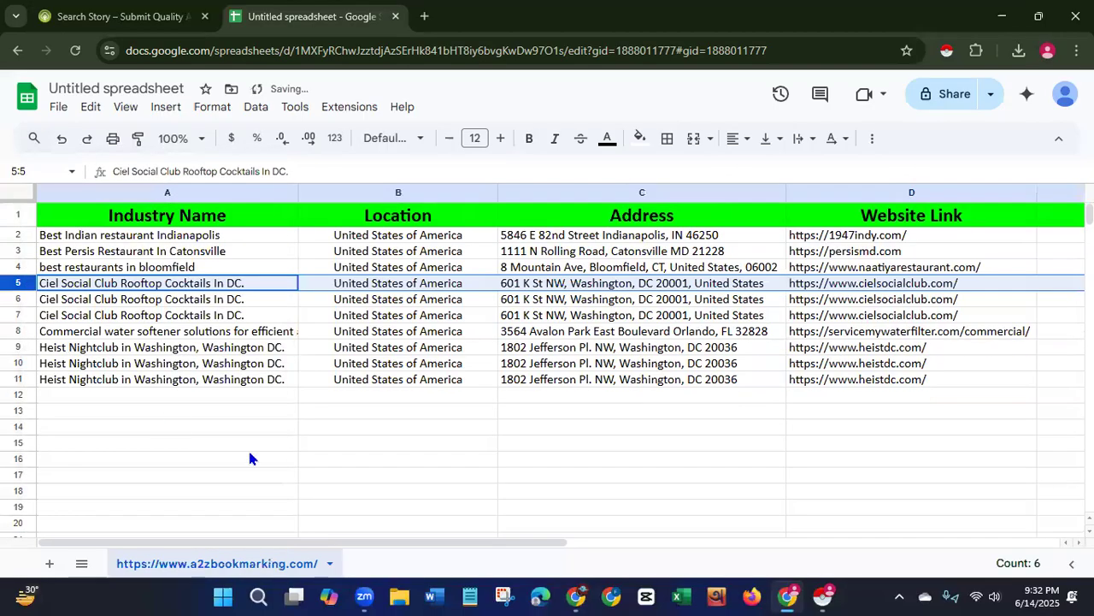
left_click(405, 507)
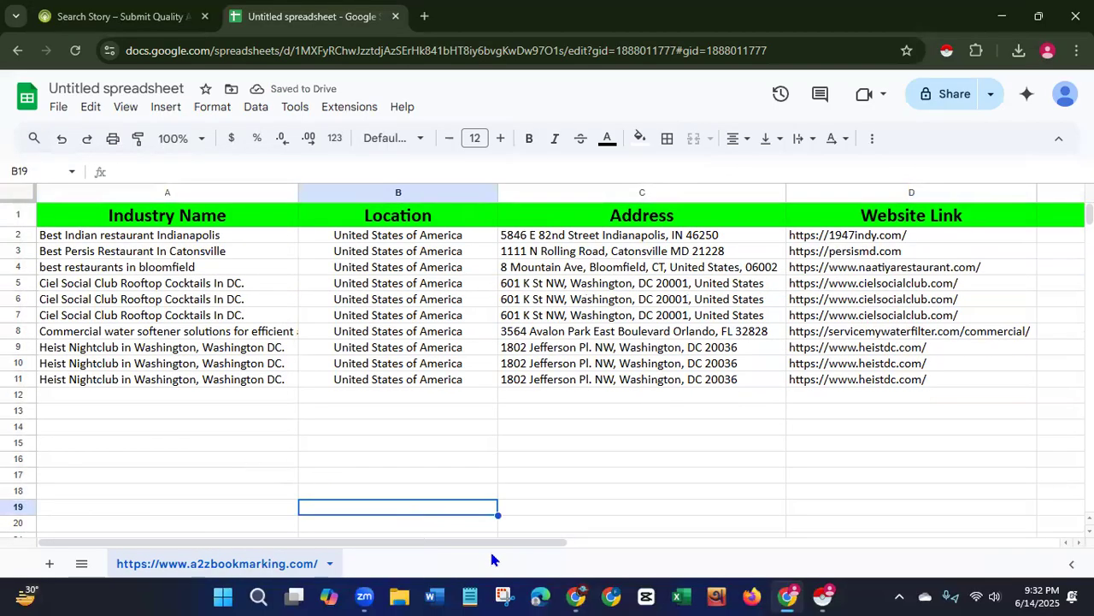
left_click_drag(471, 542, 778, 528)
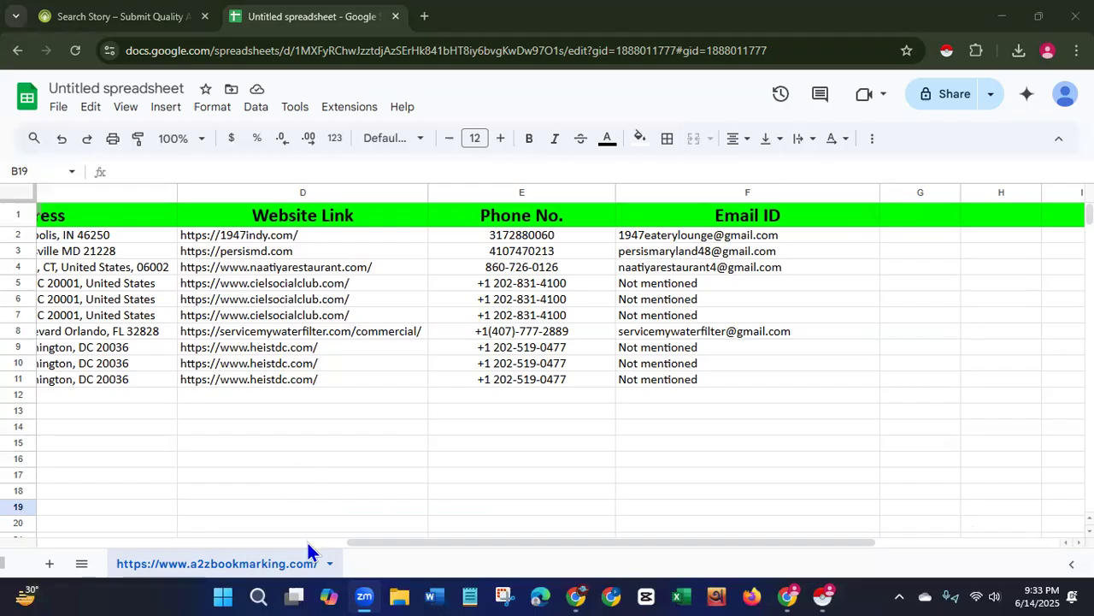
left_click(280, 544)
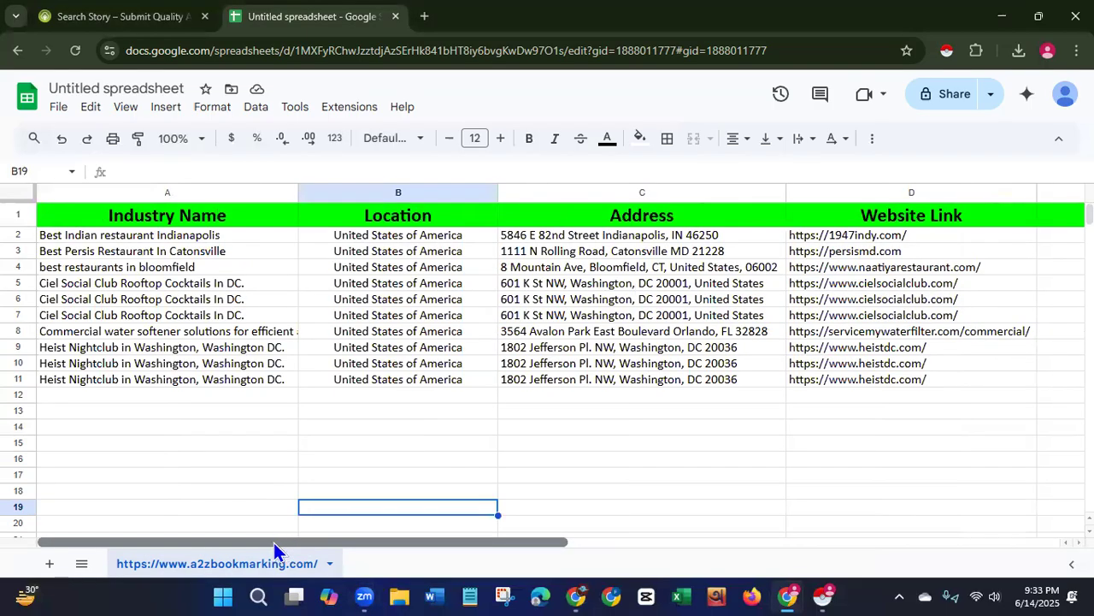
left_click_drag(273, 542, 321, 540)
scroll(340, 538, "right", 3)
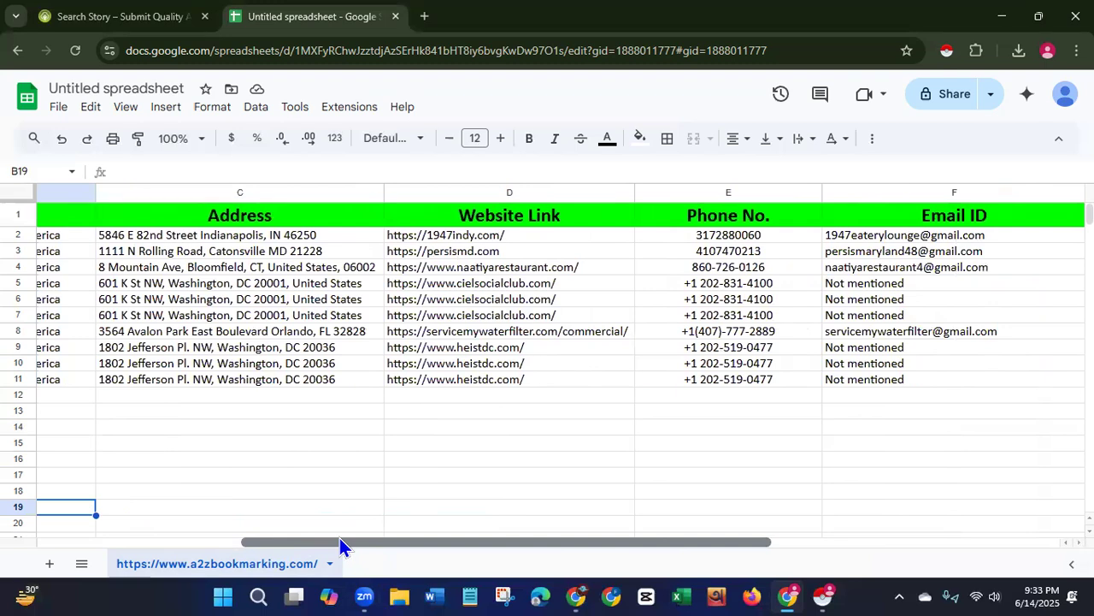
scroll(340, 538, "left", 8)
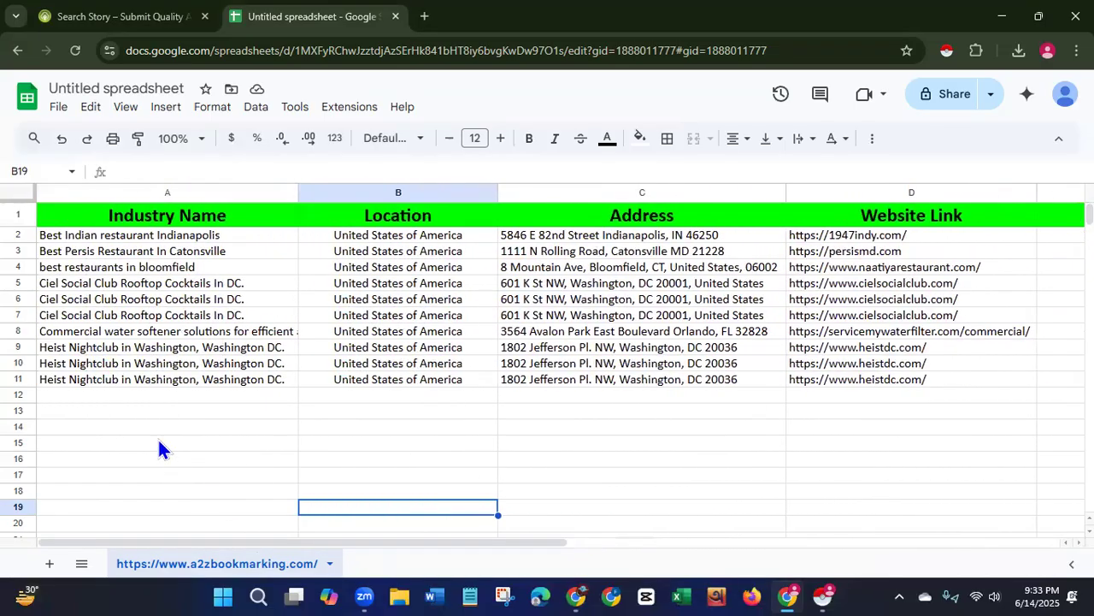
- Copy the Ciel Social Club website link from cell D5
left_click(126, 286)
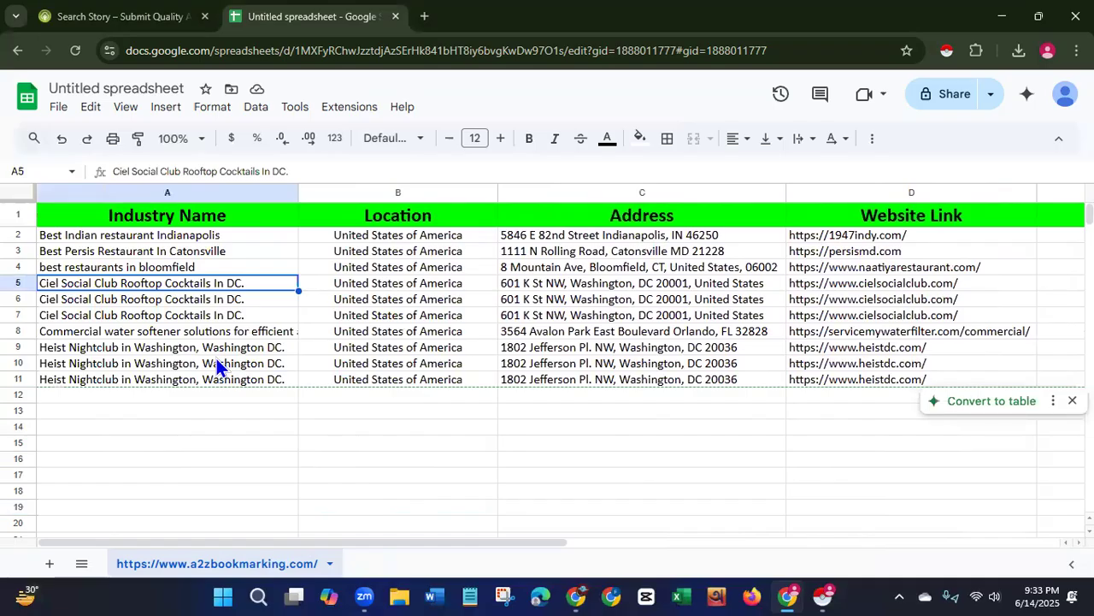
left_click(798, 291)
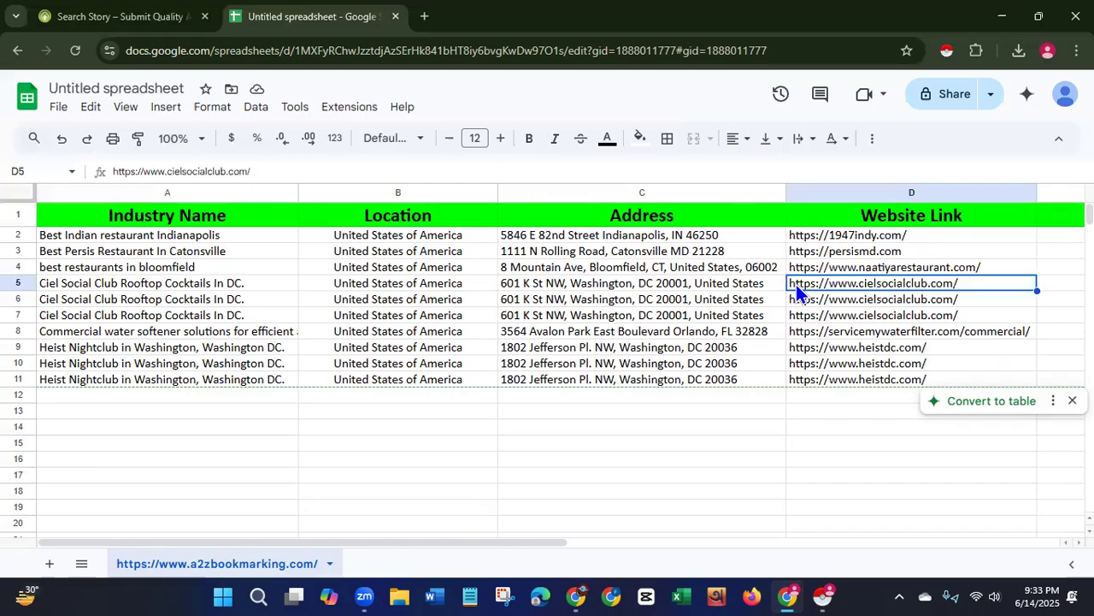
right_click(796, 284)
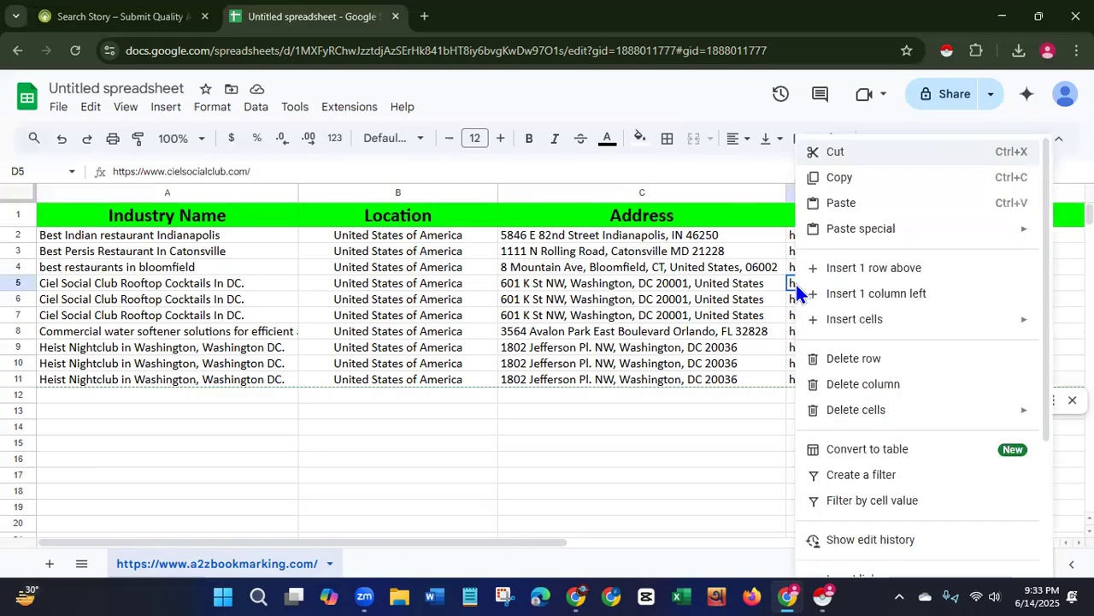
left_click(840, 178)
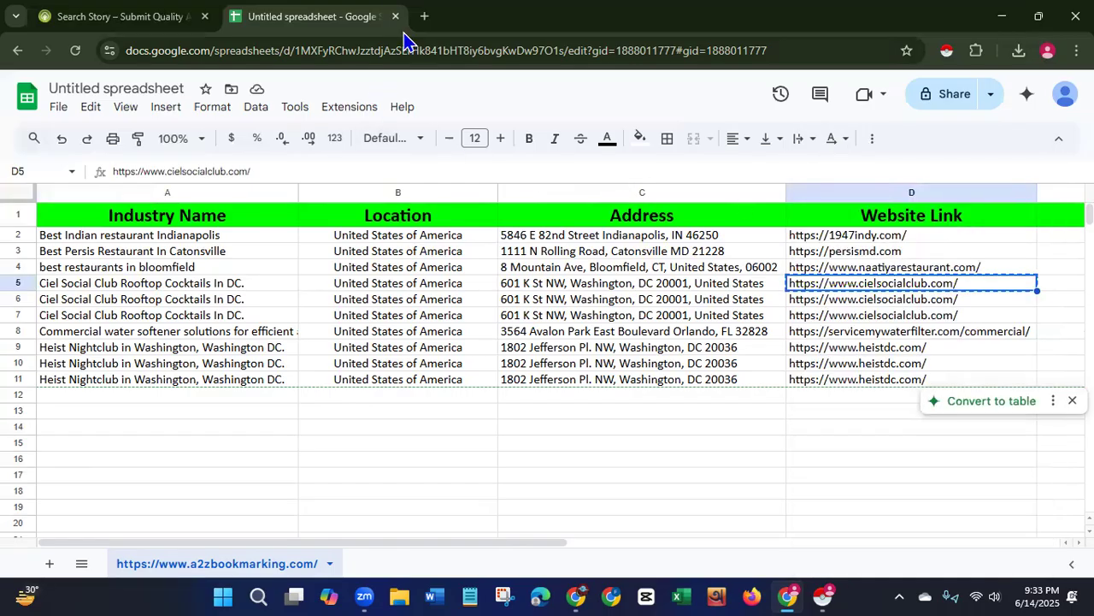
left_click(426, 19)
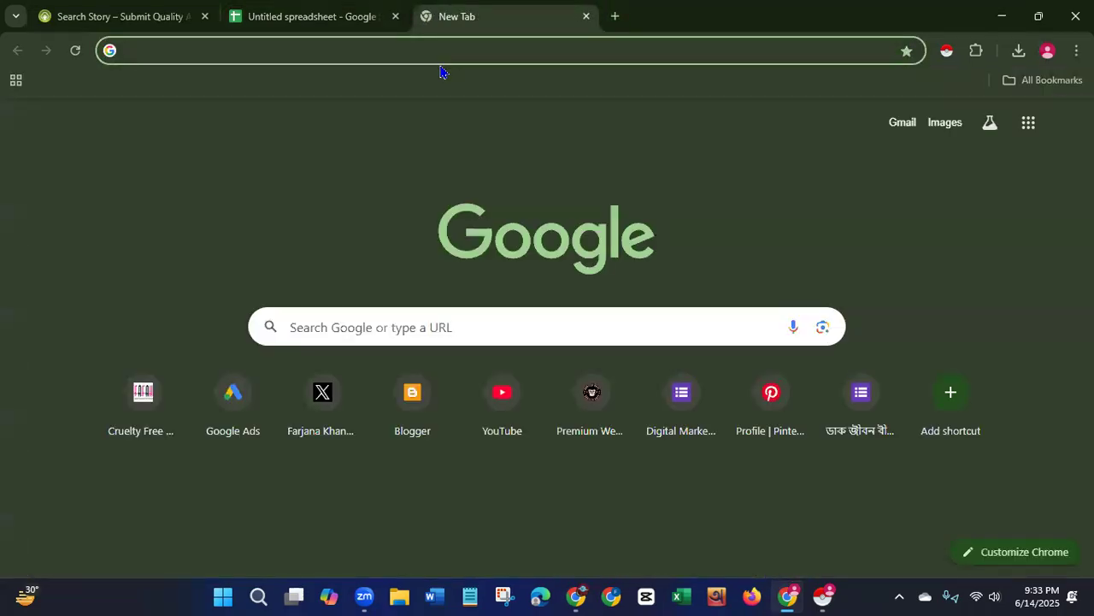
type("https://www.cielsocialclub.com/")
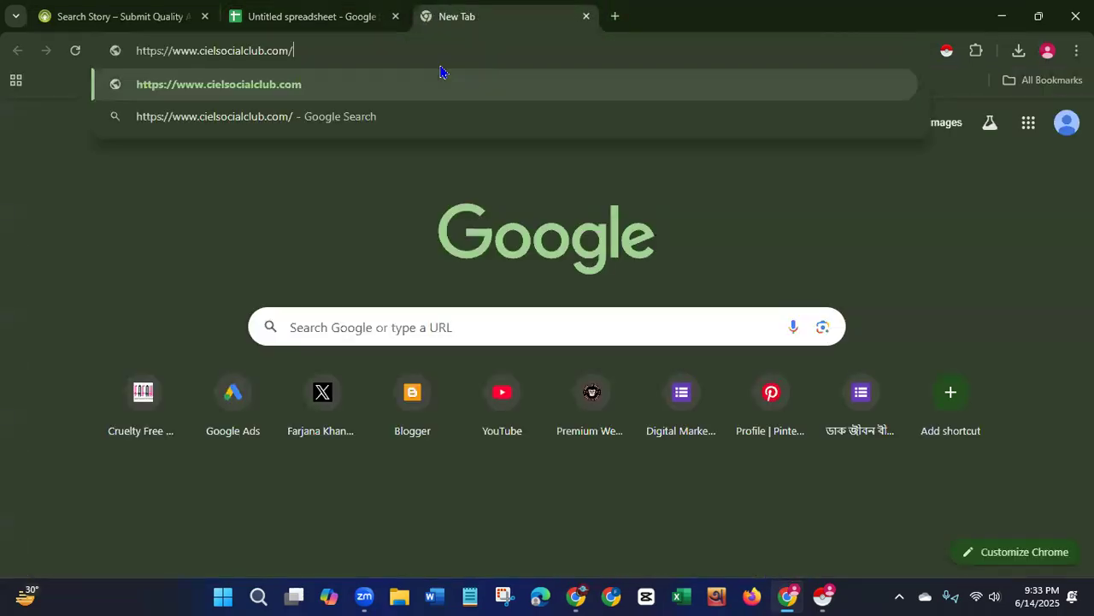
key("Return")
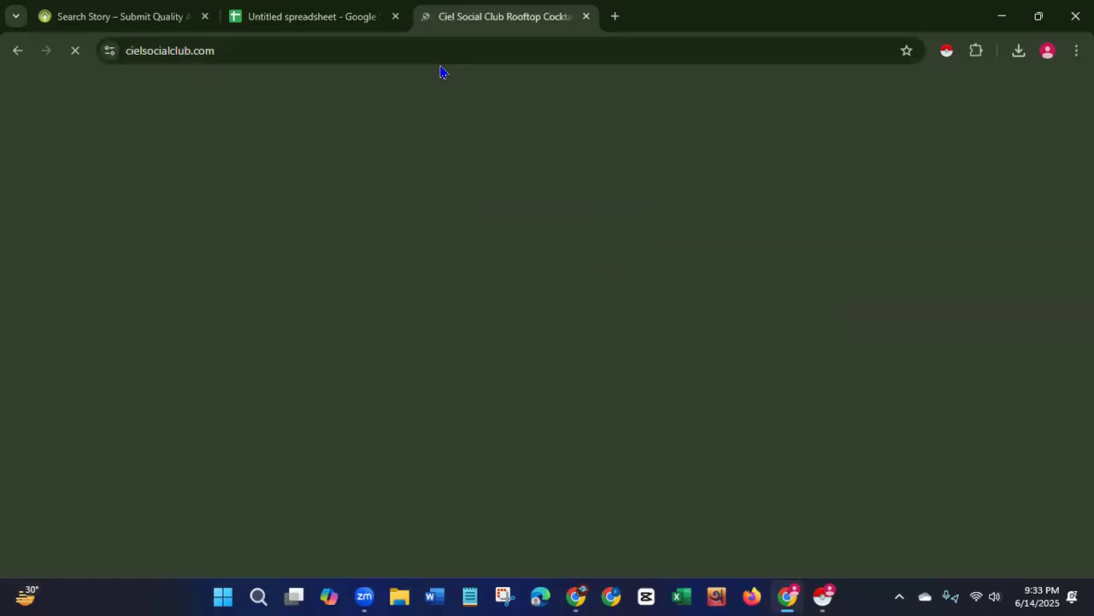
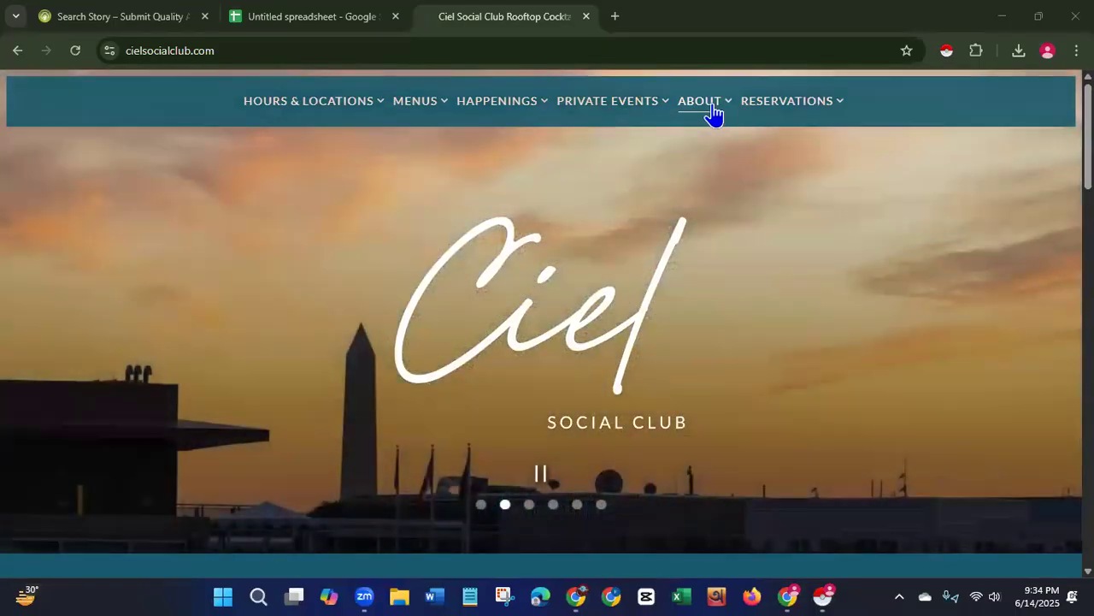
- Look through the Ciel Social Club home page down to its footer for contact details
left_click(715, 117)
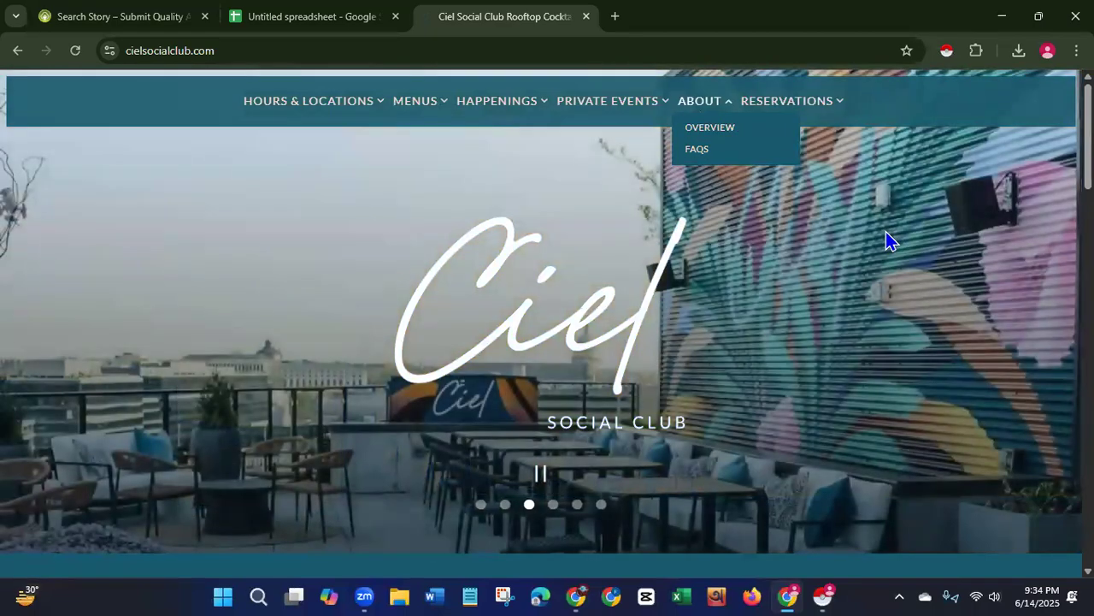
left_click(885, 232)
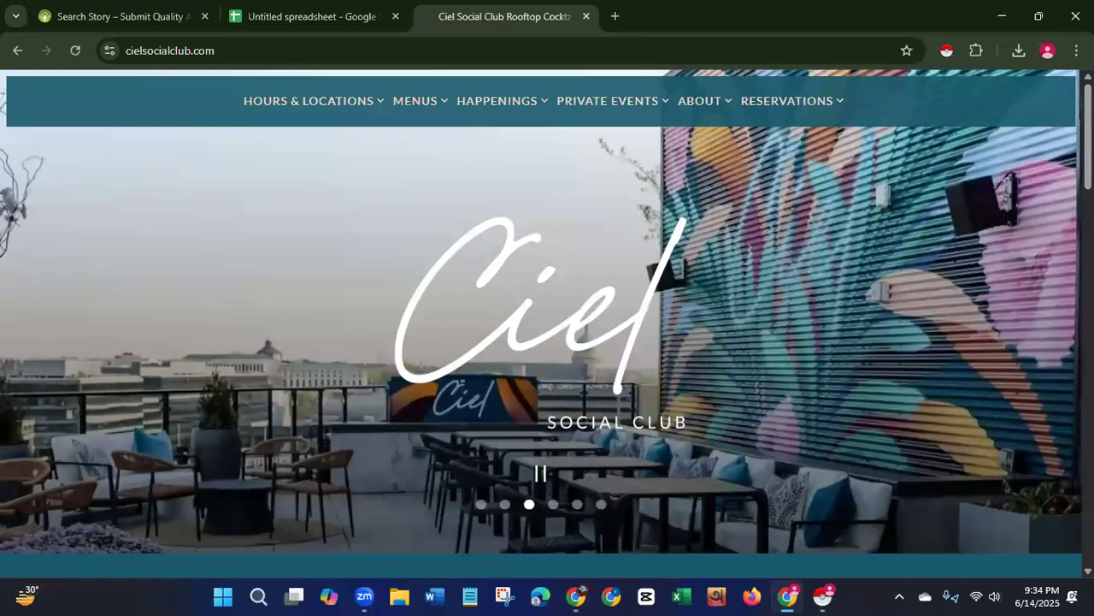
scroll(547, 325, "down", 7)
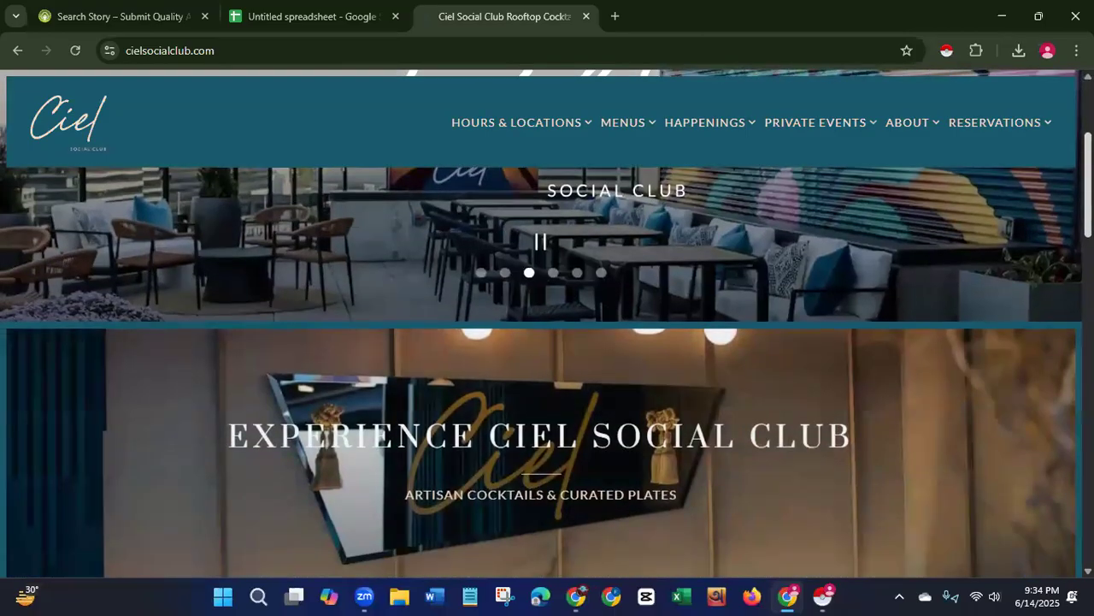
scroll(547, 325, "down", 5)
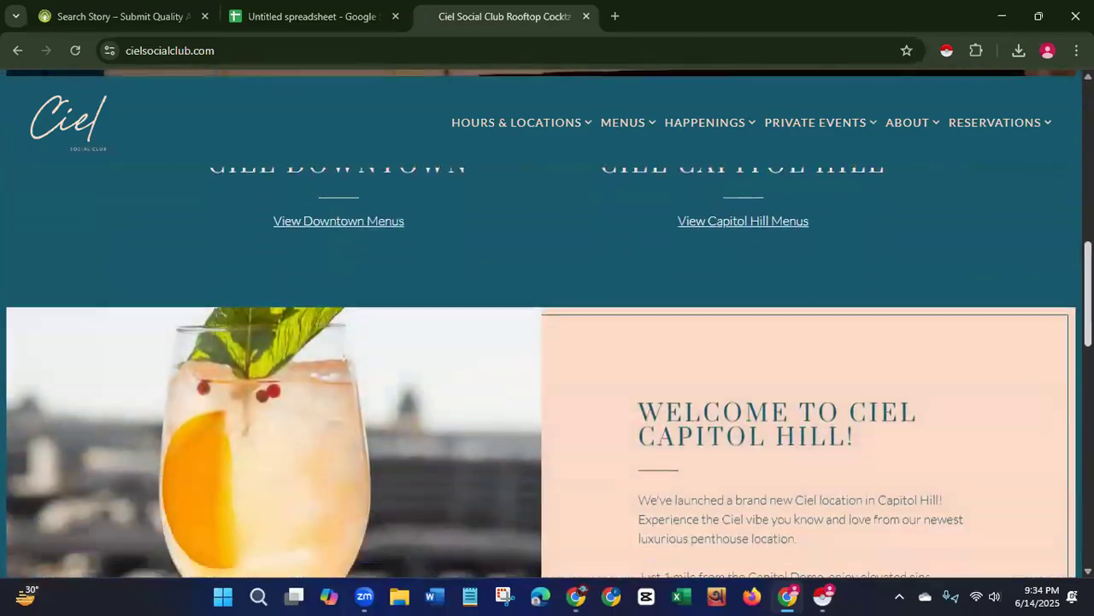
scroll(547, 325, "down", 4)
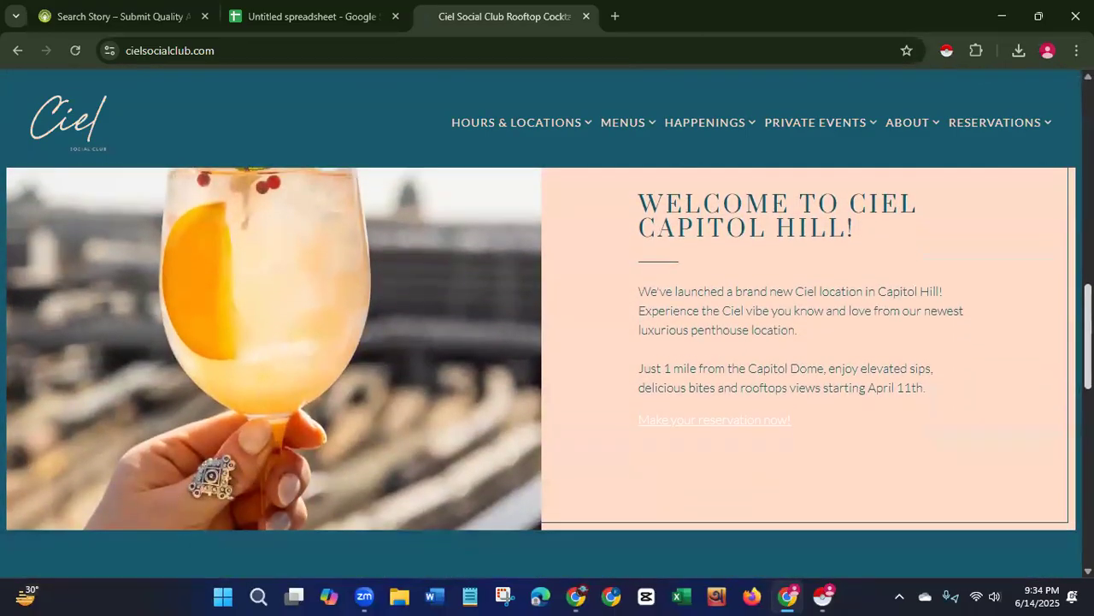
scroll(547, 325, "down", 6)
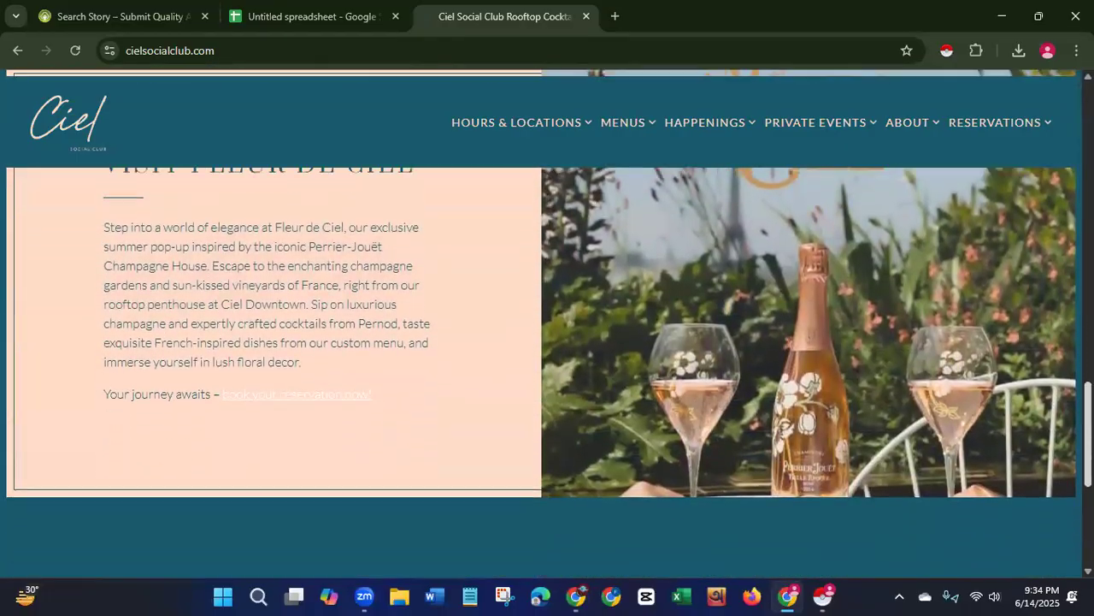
scroll(547, 325, "down", 1)
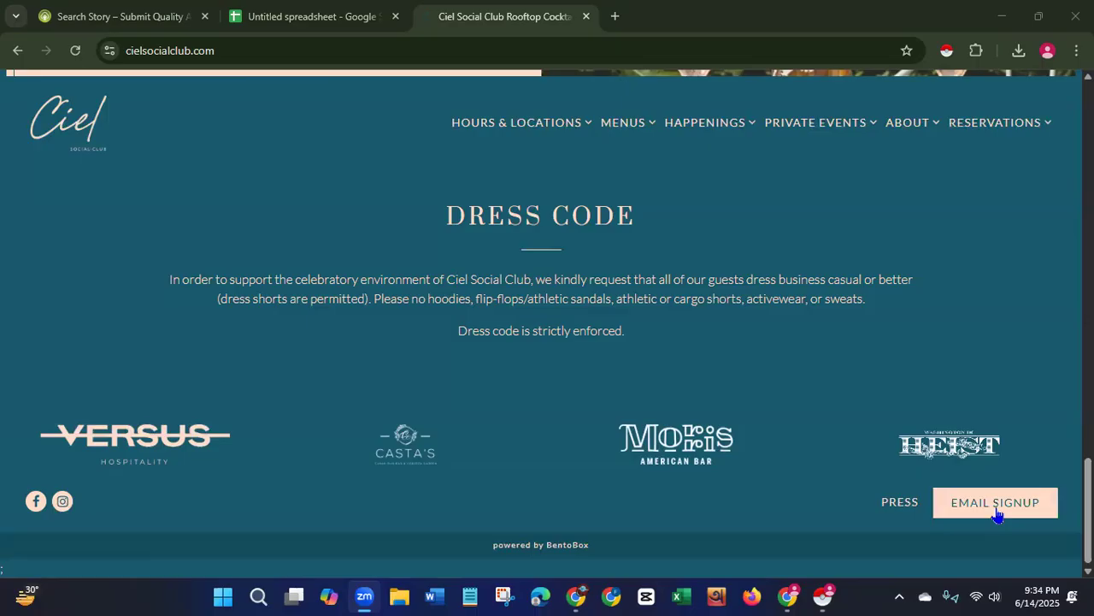
- Open the Ciel Social Club About page and check its text for contact details
left_click(917, 150)
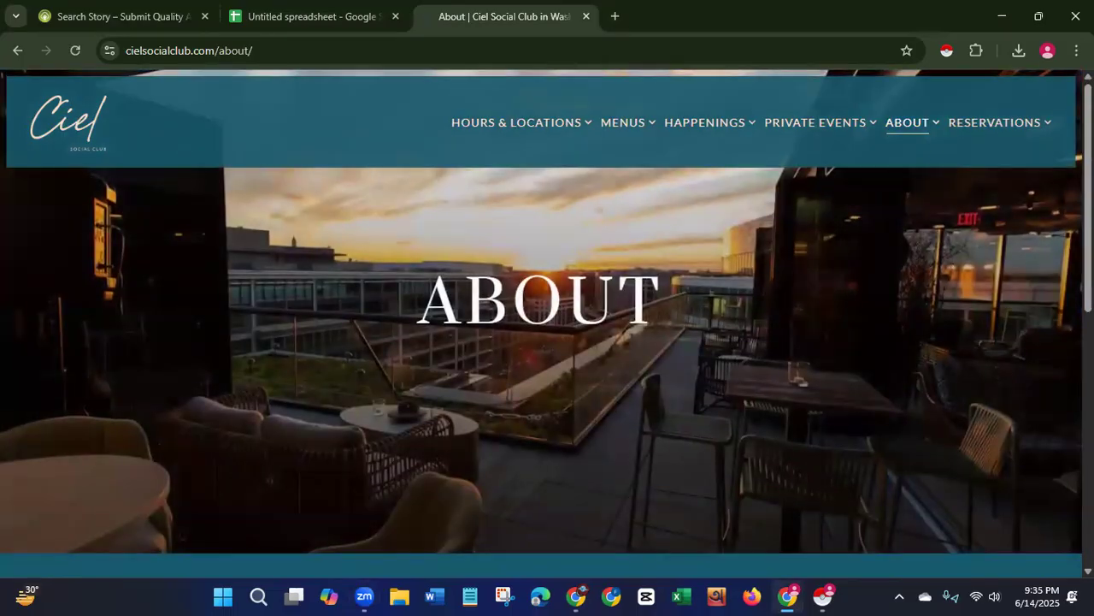
scroll(547, 342, "down", 4)
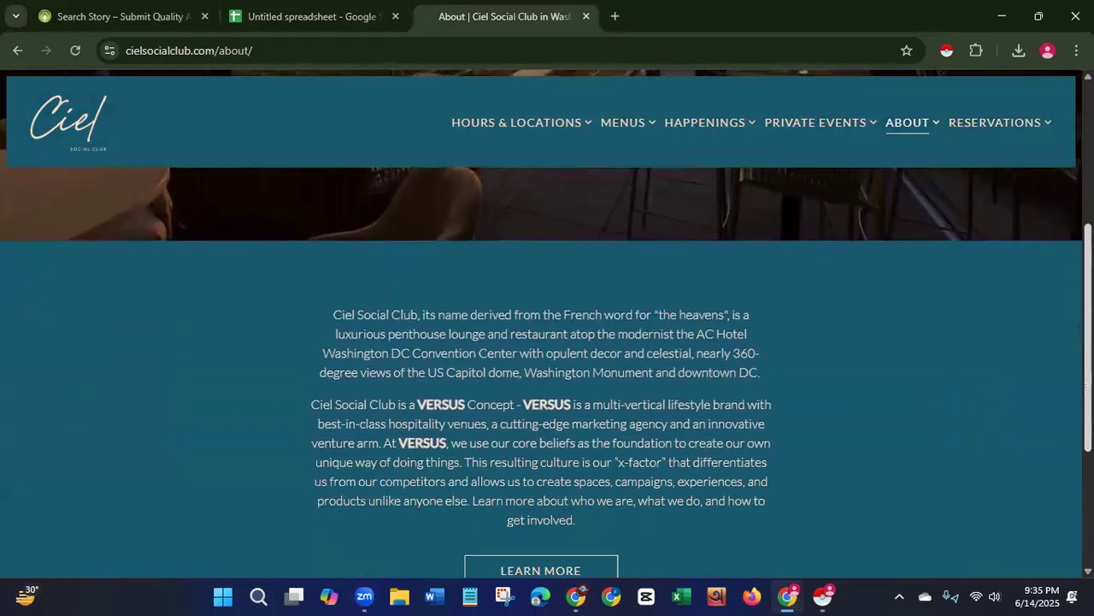
scroll(547, 342, "down", 3)
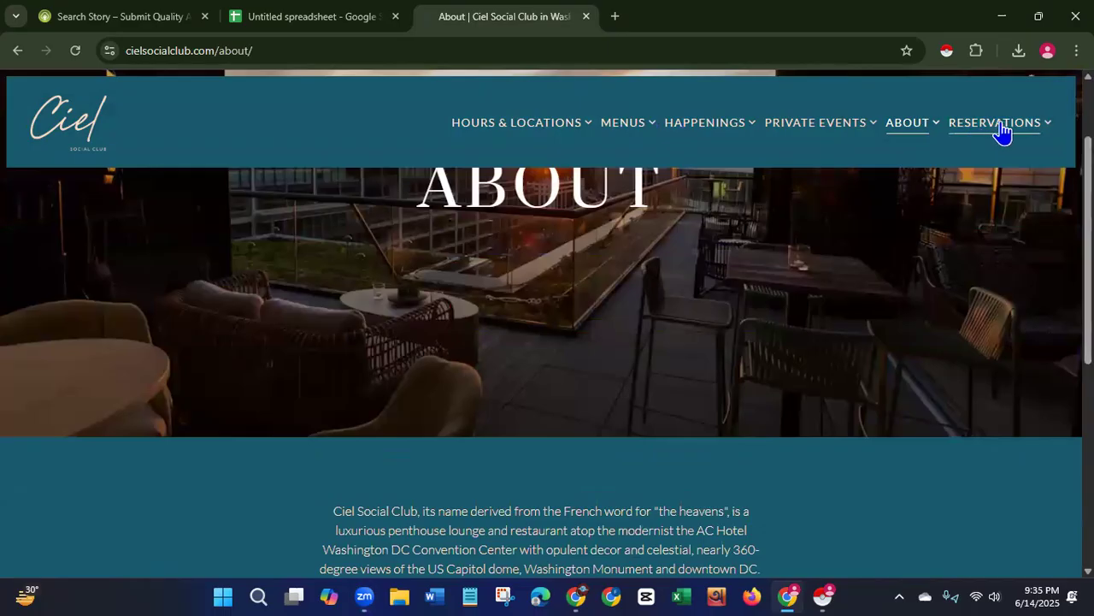
- Open the reservation page for Ciel Downtown and review its available time slots for today
mouse_move(1002, 132)
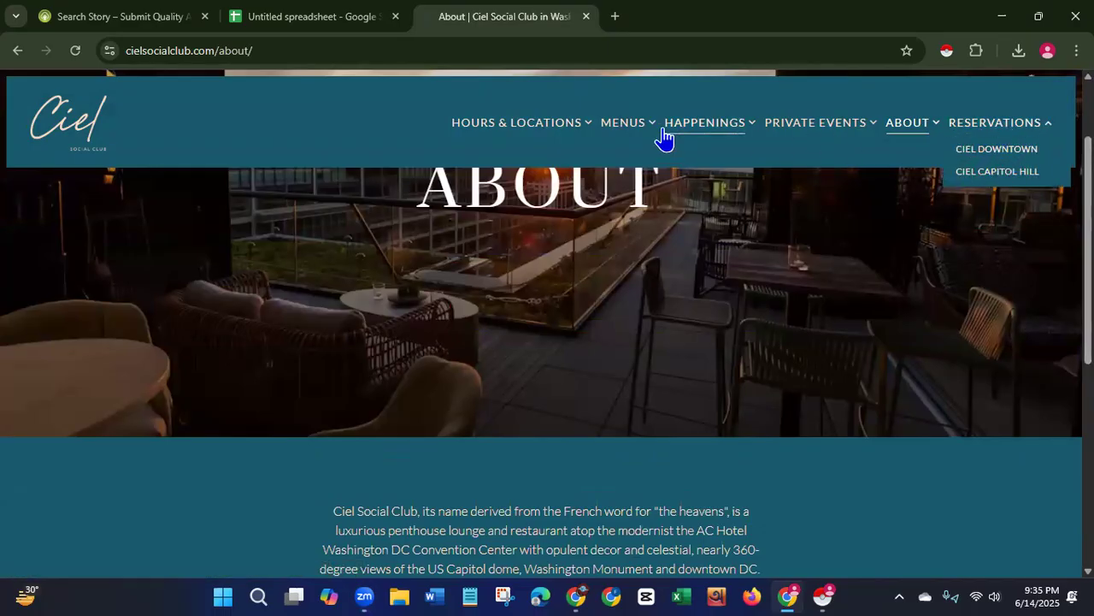
left_click(994, 151)
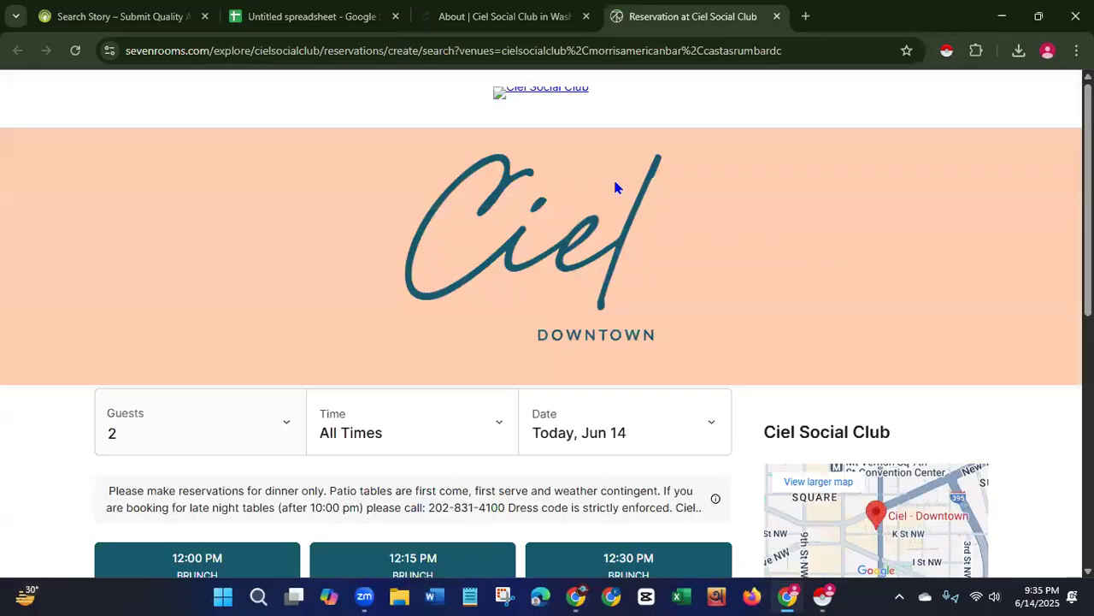
scroll(548, 342, "down", 3)
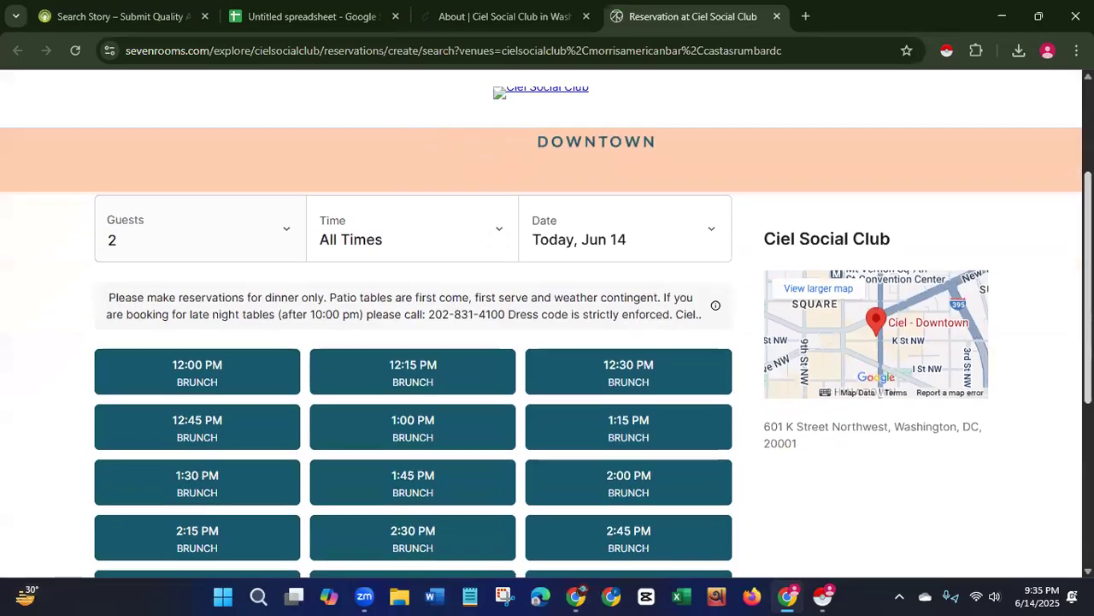
scroll(547, 350, "down", 1)
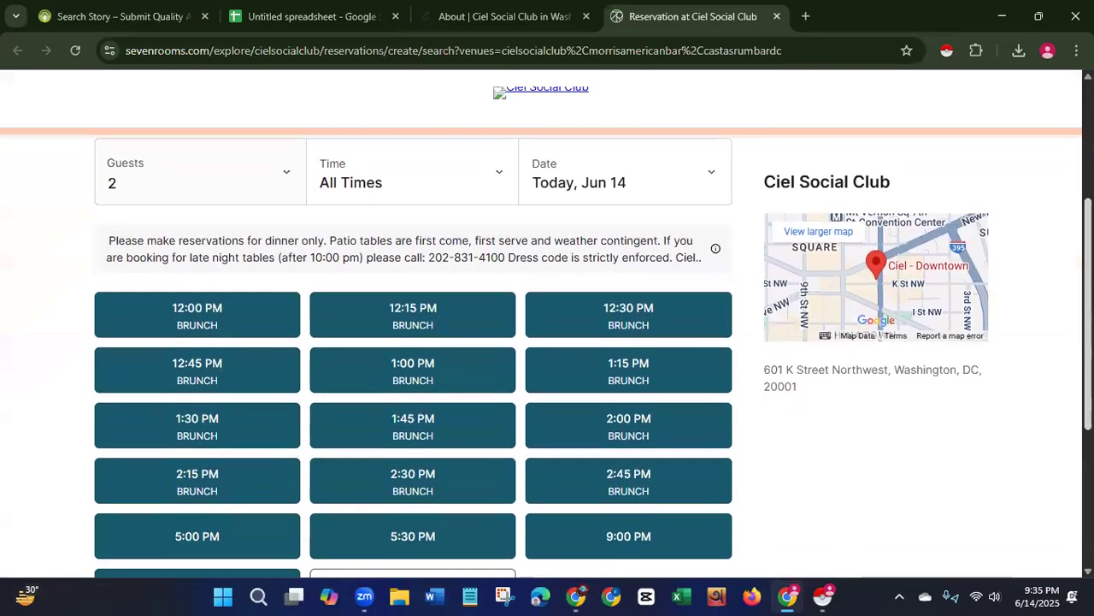
scroll(547, 351, "down", 4)
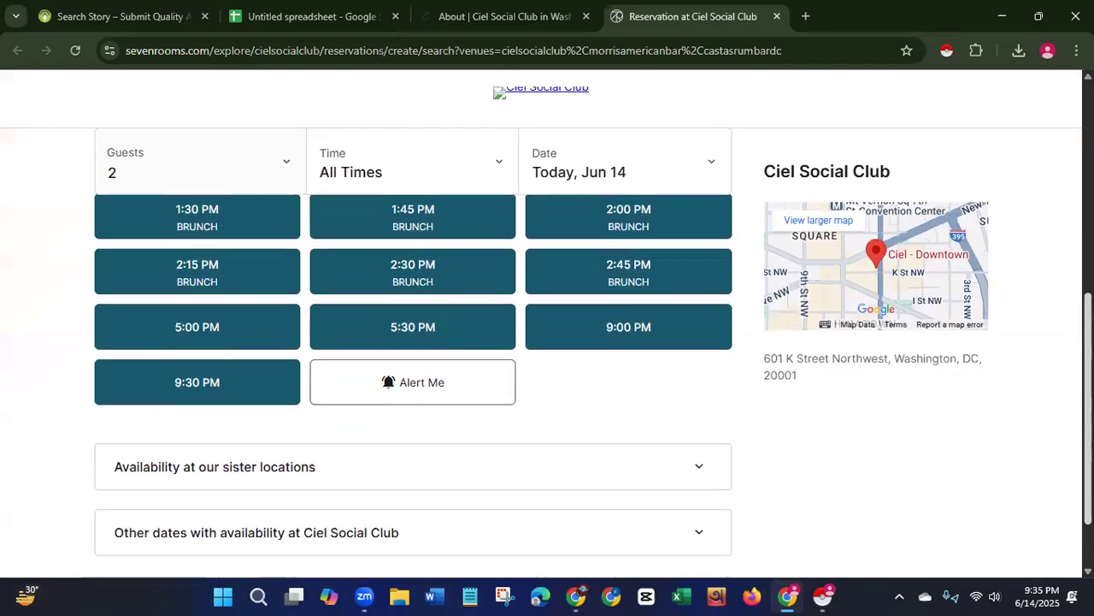
scroll(547, 350, "down", 1)
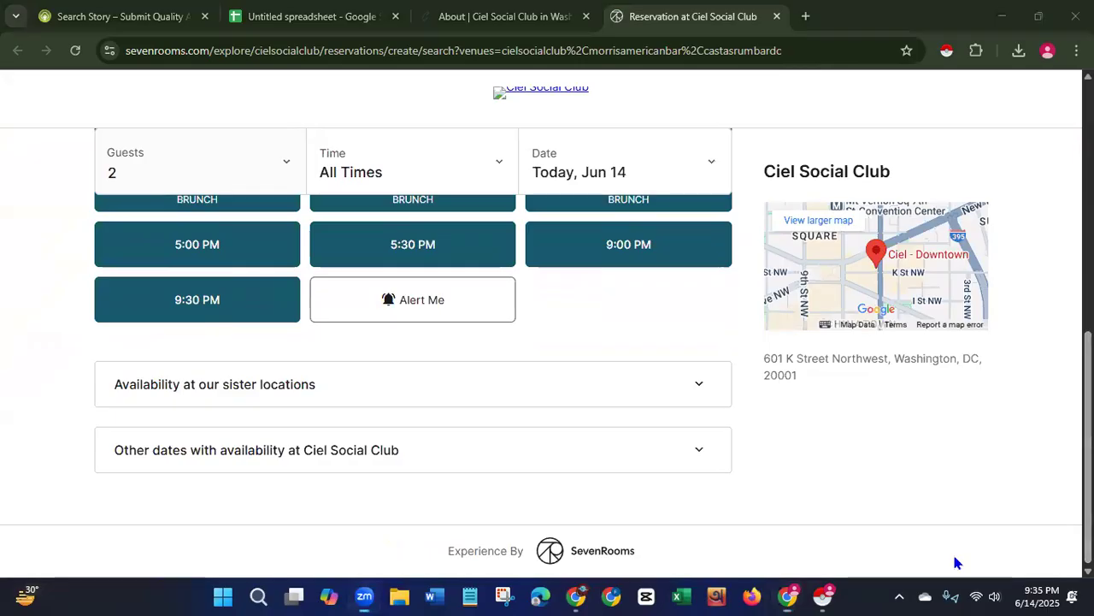
scroll(547, 342, "up", 10)
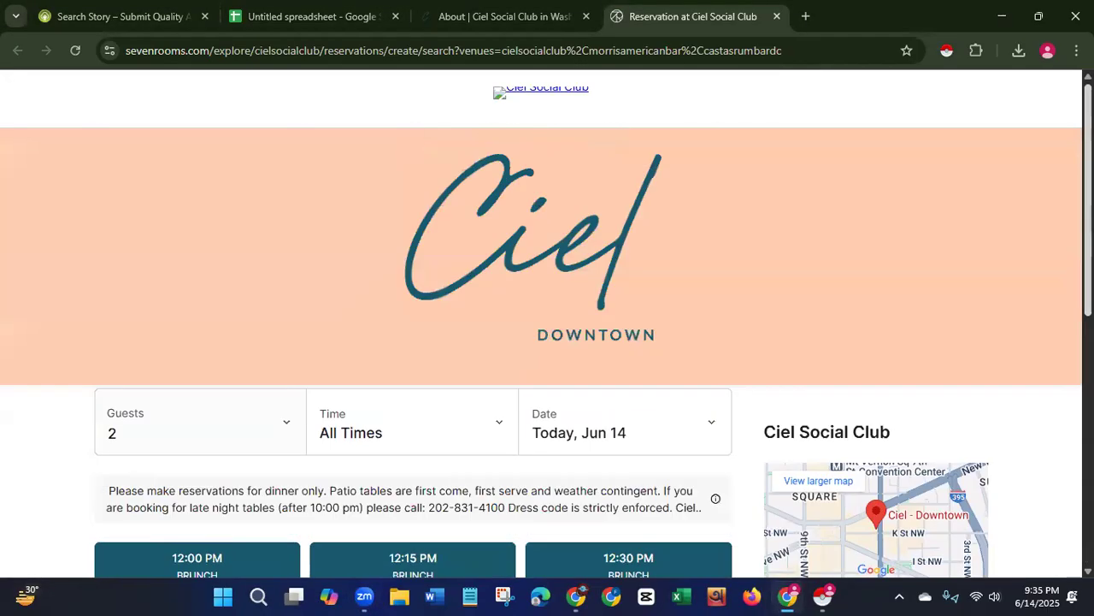
- Copy "Ciel Social Club Rooftop Cocktails In DC." from cell A5 of the spreadsheet and search Google for it in a new tab
left_click(312, 19)
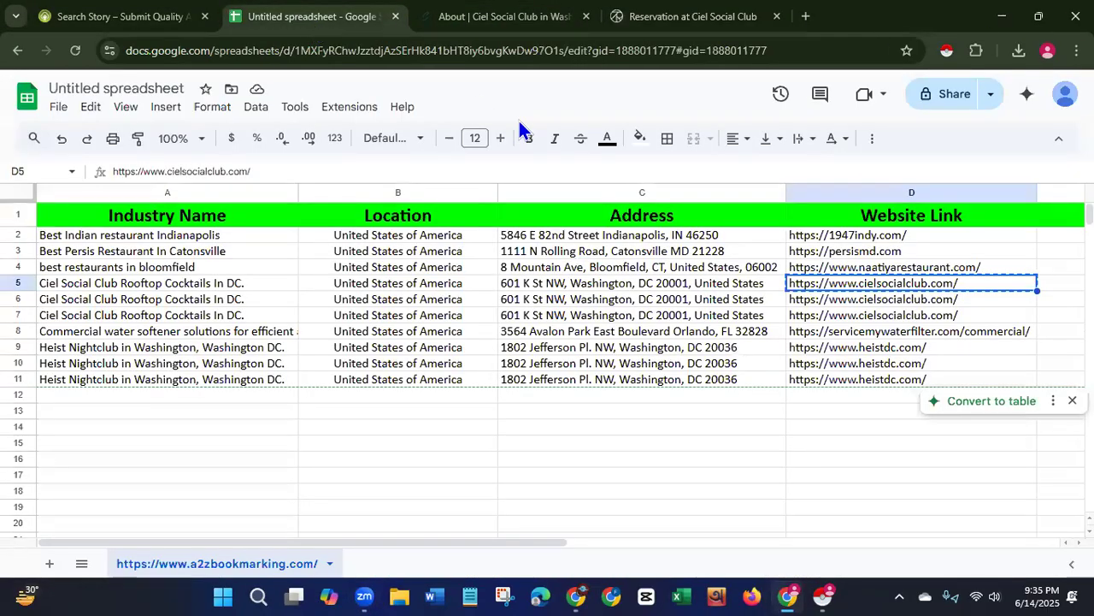
left_click(141, 288)
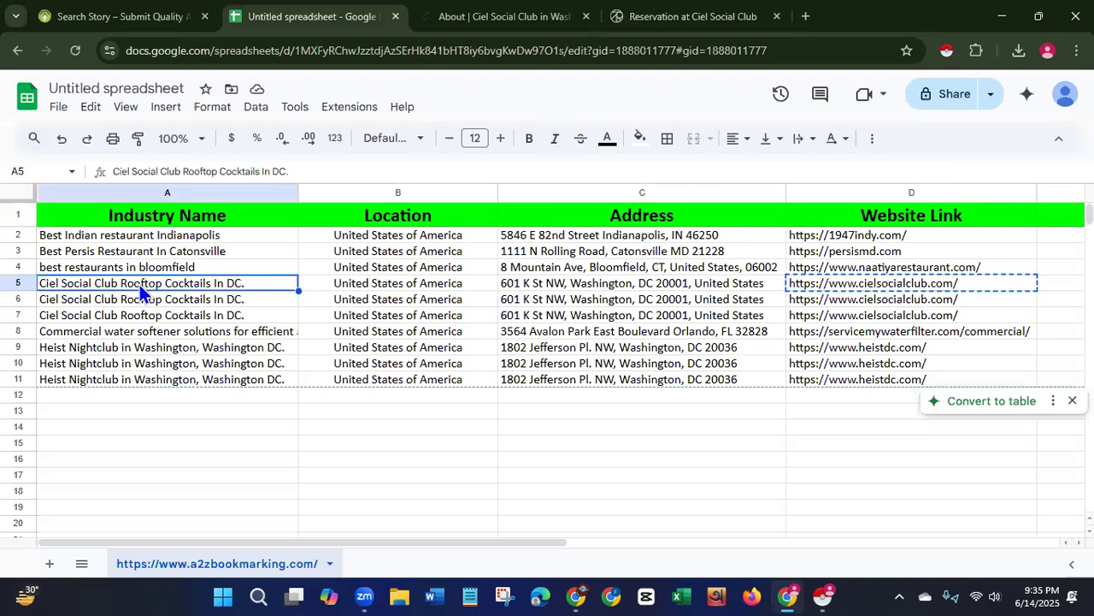
right_click(141, 288)
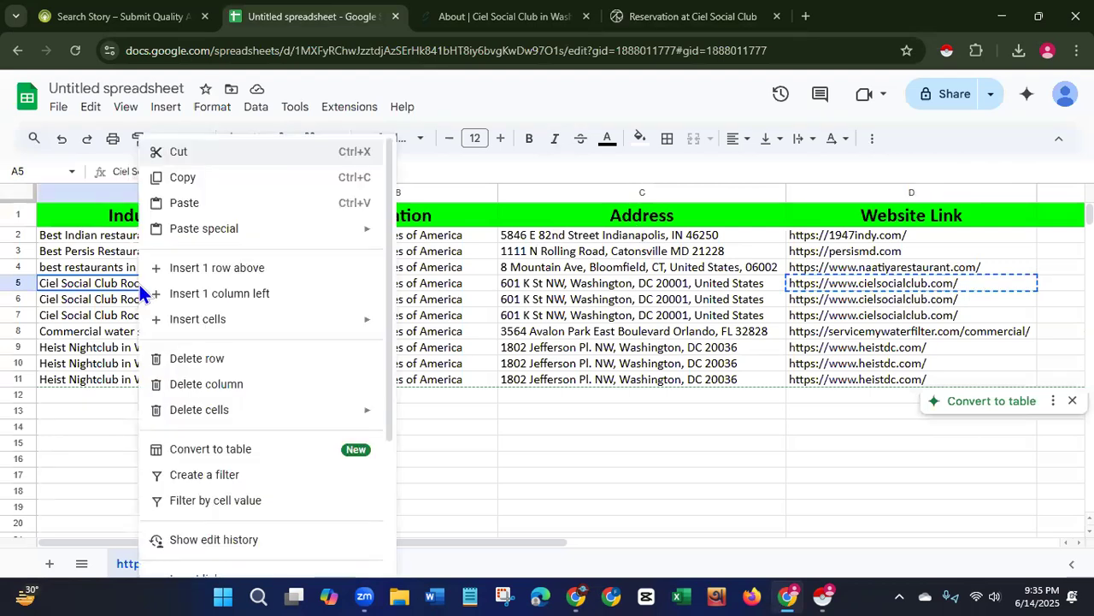
left_click(188, 178)
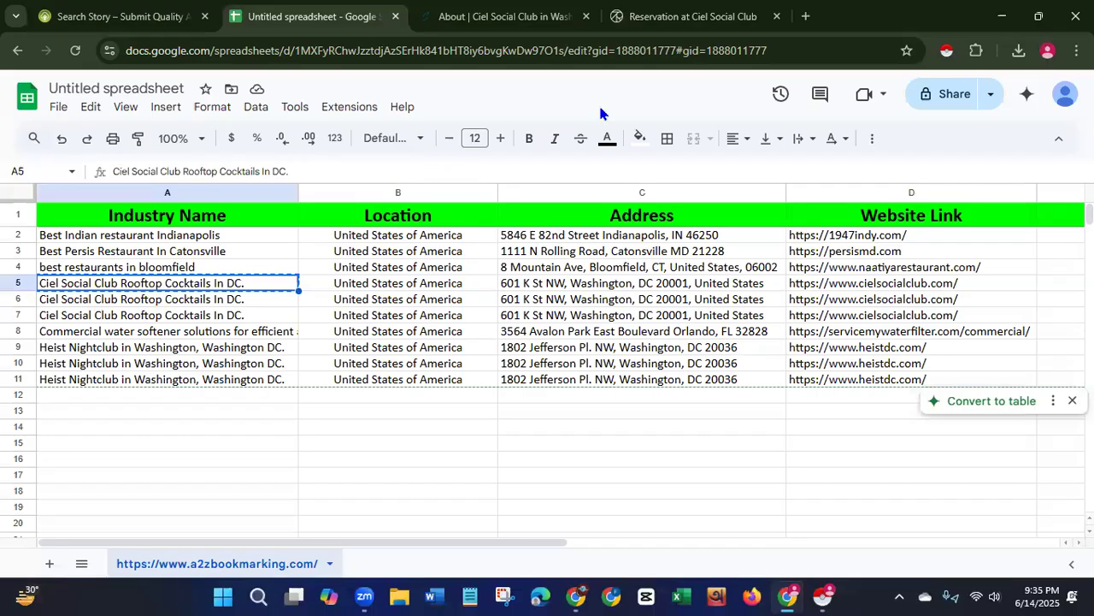
left_click(806, 17)
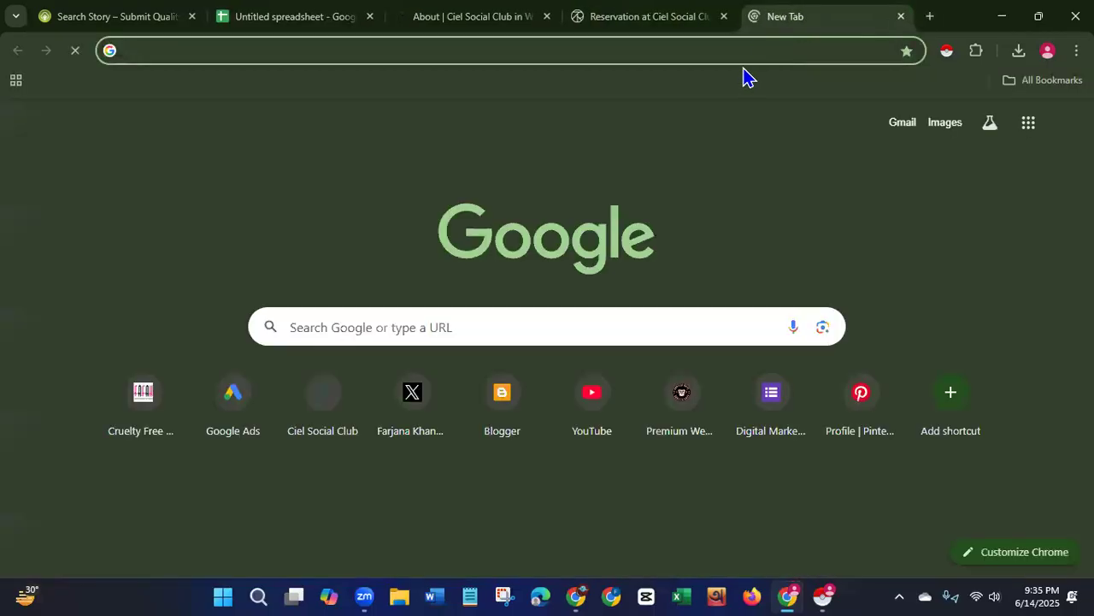
key("ctrl+v")
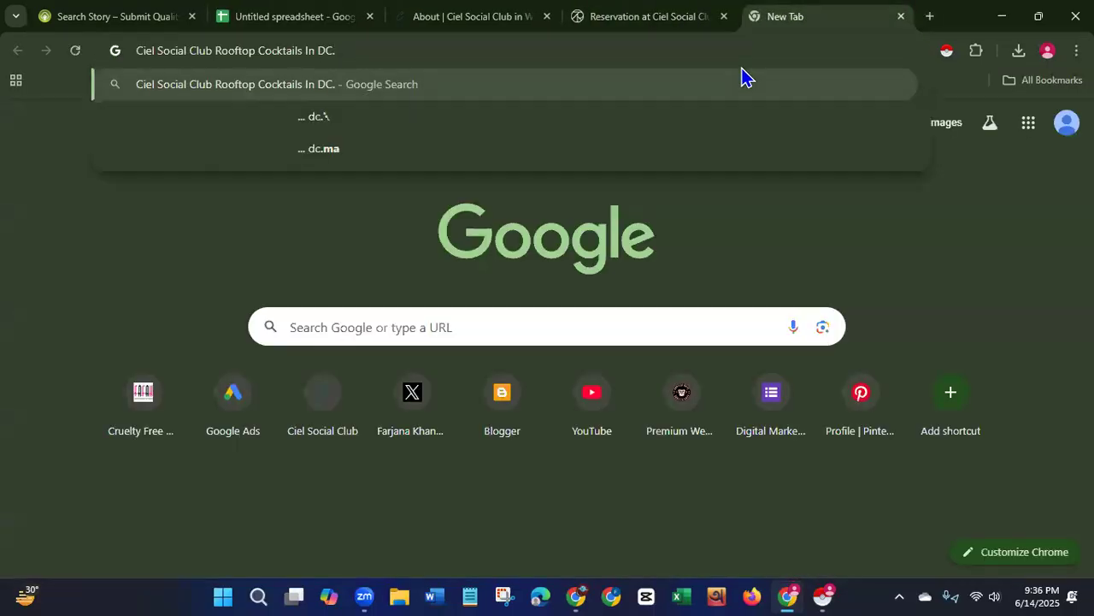
key("Return")
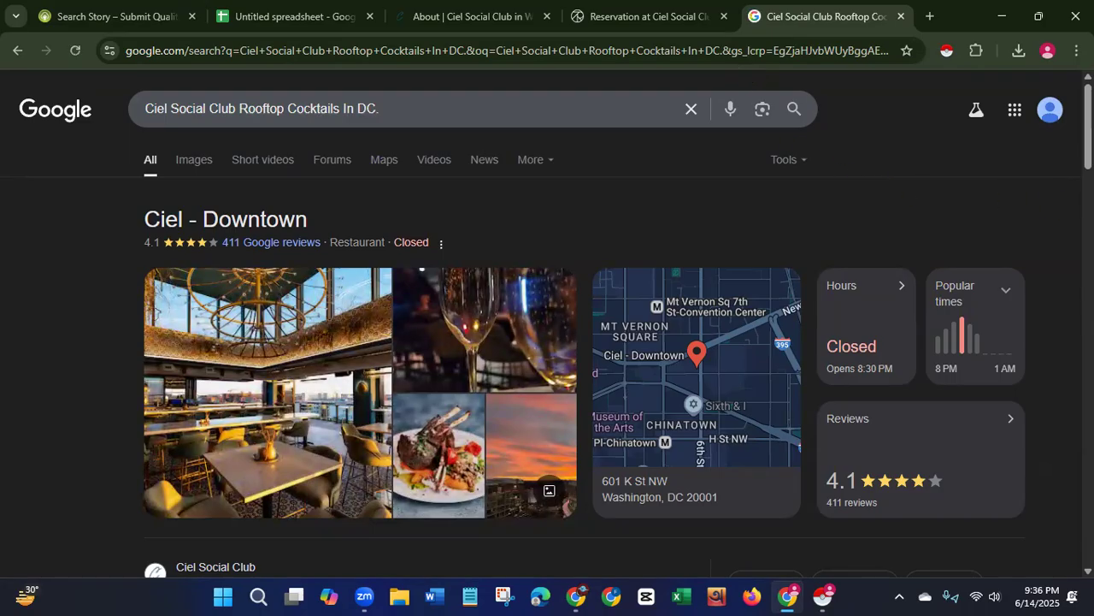
- Examine the Google results for Ciel Social Club, including the business listing, contact details, menu highlights, social profiles and reviews
scroll(547, 342, "down", 5)
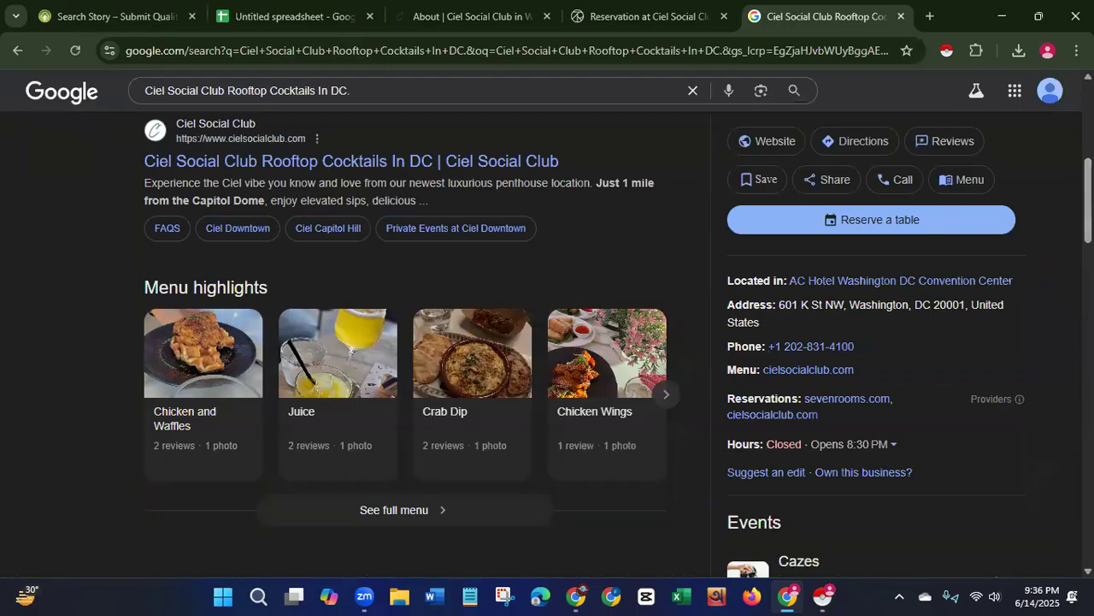
scroll(548, 342, "down", 5)
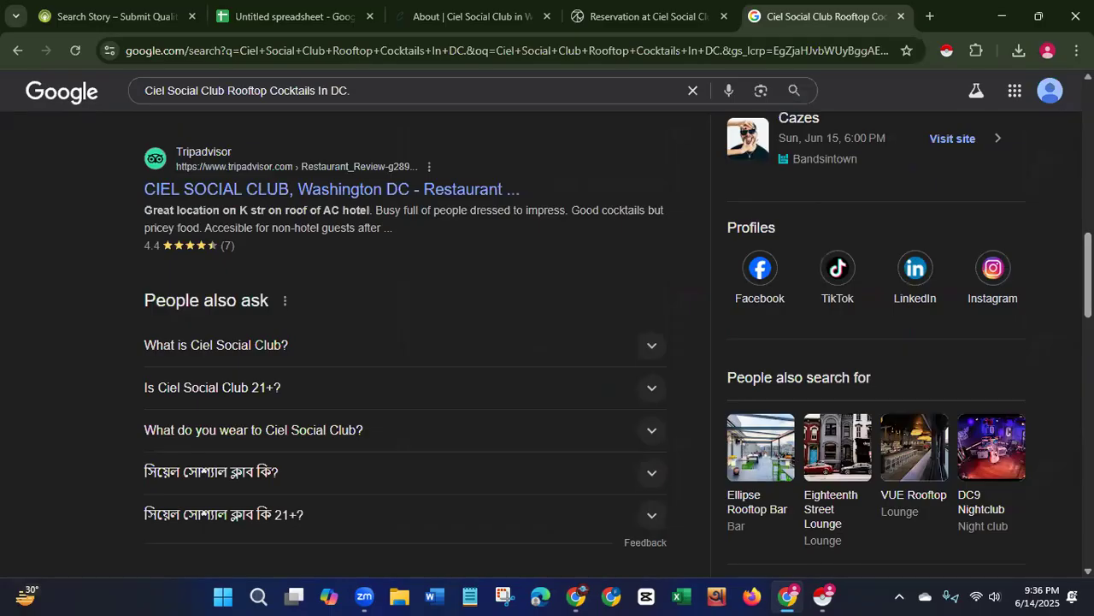
scroll(547, 342, "down", 5)
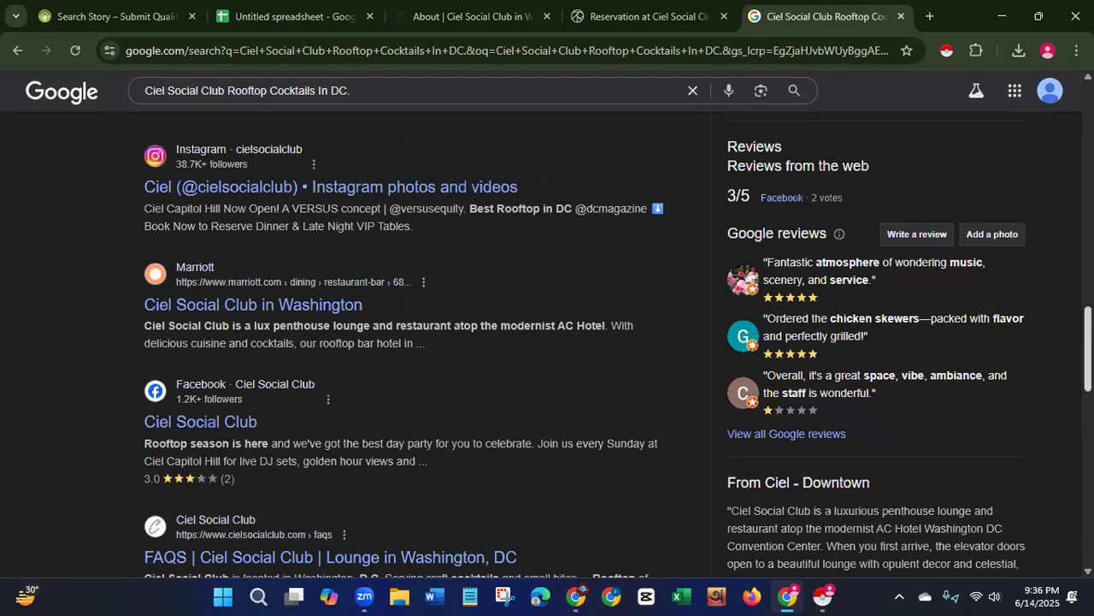
scroll(547, 342, "up", 7)
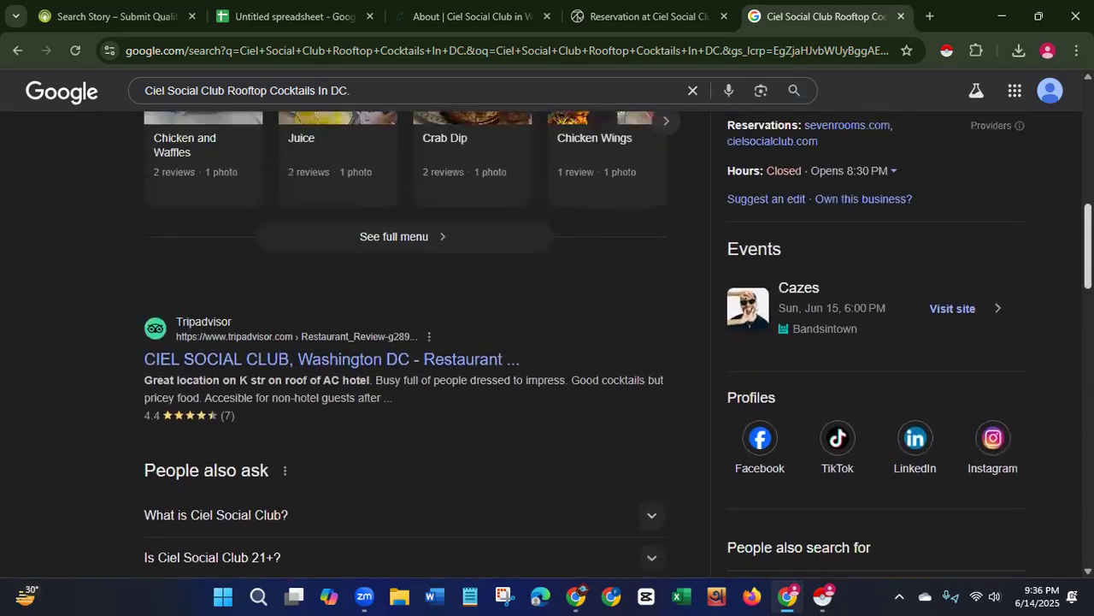
scroll(547, 342, "up", 3)
scroll(618, 344, "up", 1)
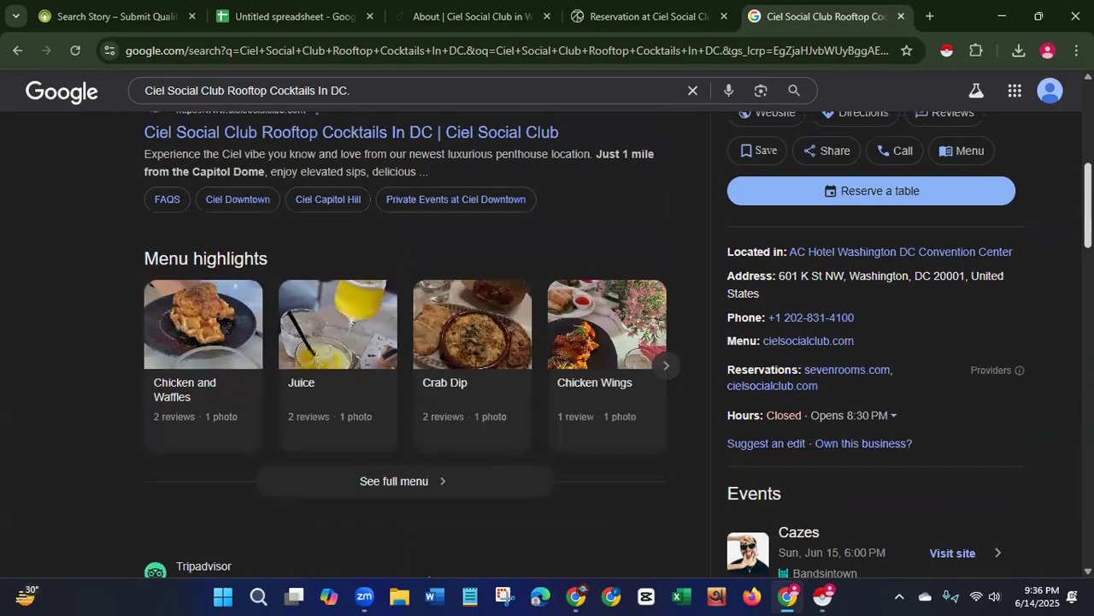
scroll(585, 343, "up", 1)
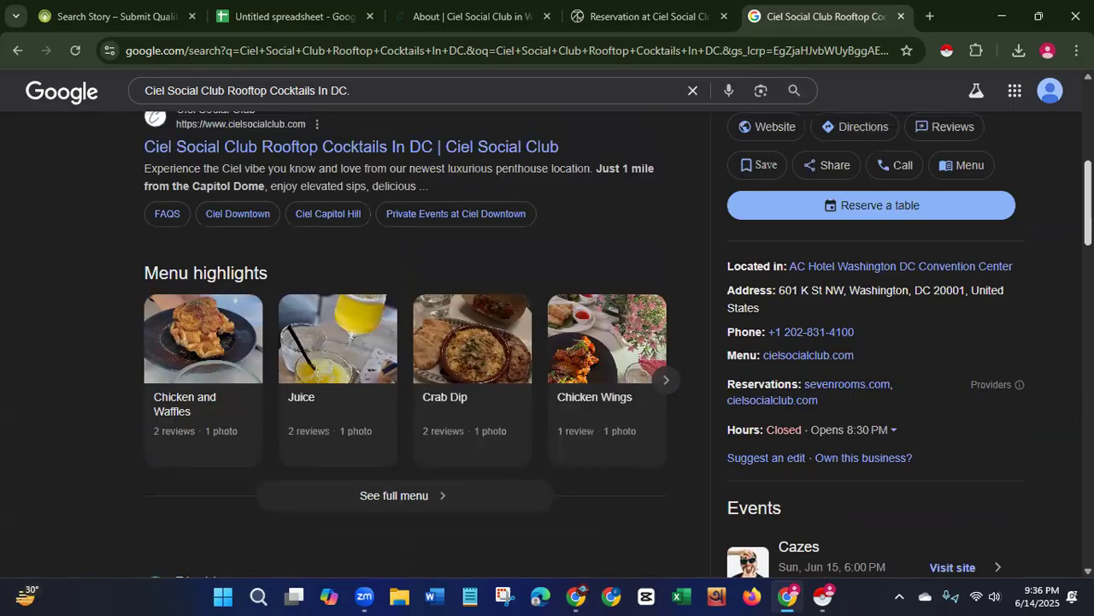
scroll(618, 344, "up", 1)
scroll(618, 344, "up", 2)
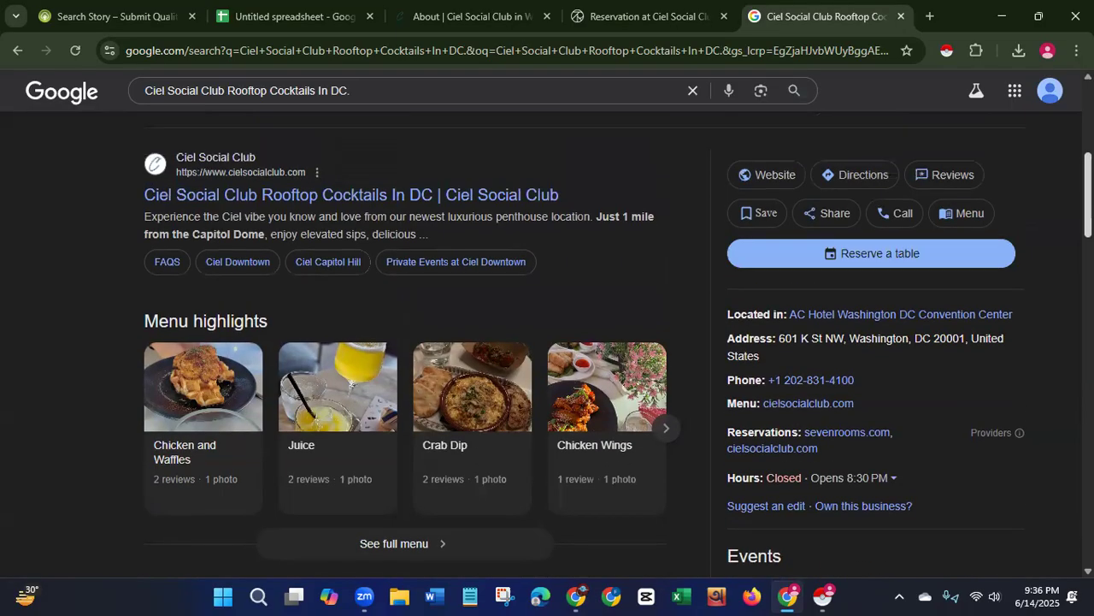
scroll(619, 344, "up", 1)
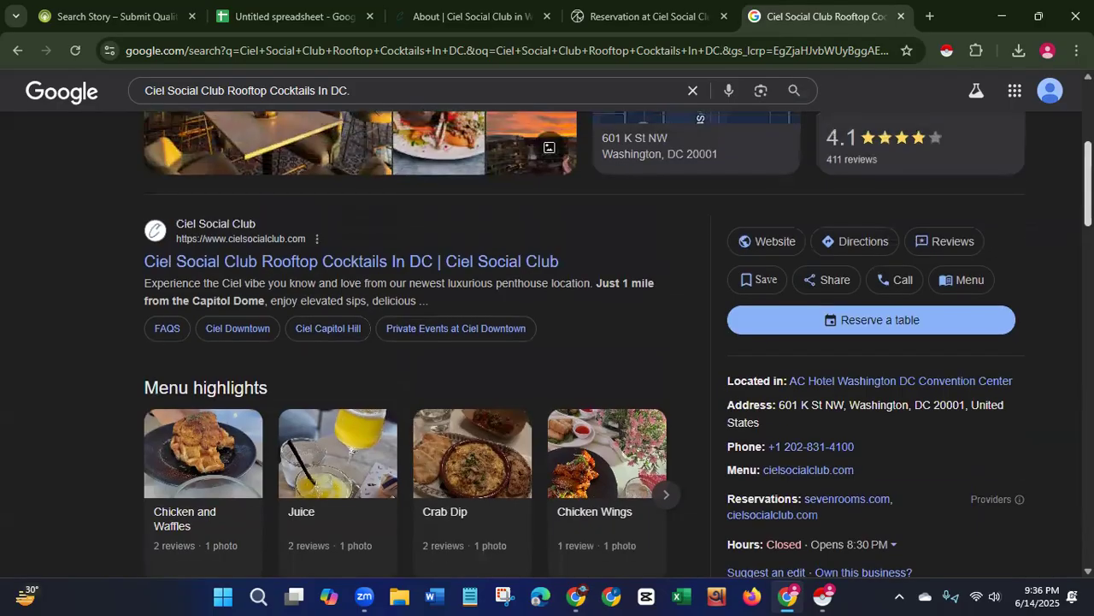
scroll(618, 344, "up", 2)
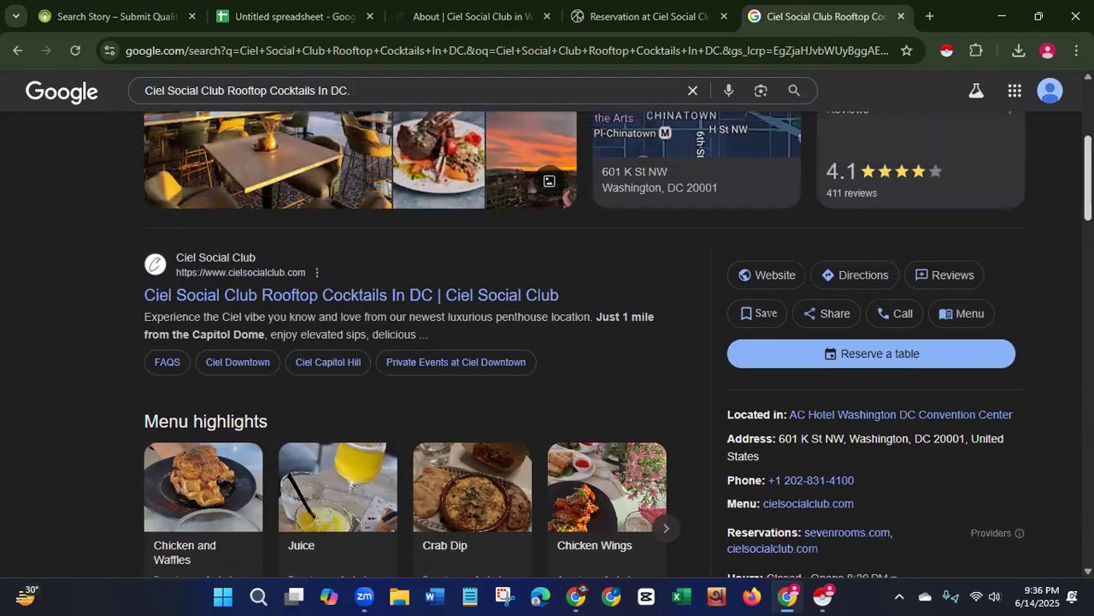
scroll(618, 344, "up", 3)
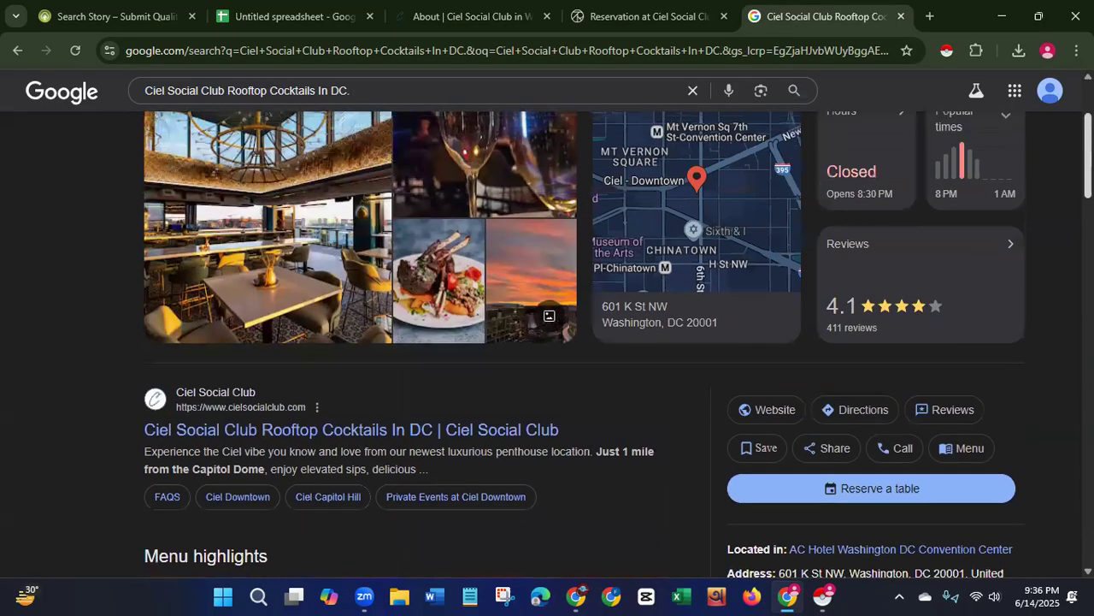
scroll(619, 343, "up", 2)
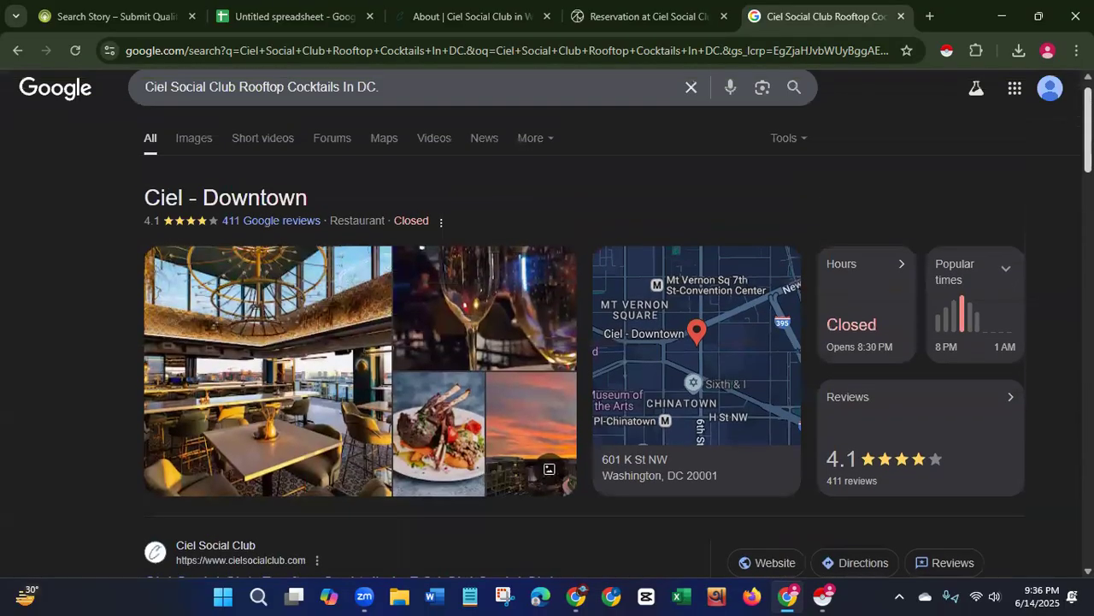
- Open the Facebook profile from the Ciel - Downtown business listing and review the page's intro and latest post
scroll(618, 344, "down", 8)
scroll(618, 344, "down", 2)
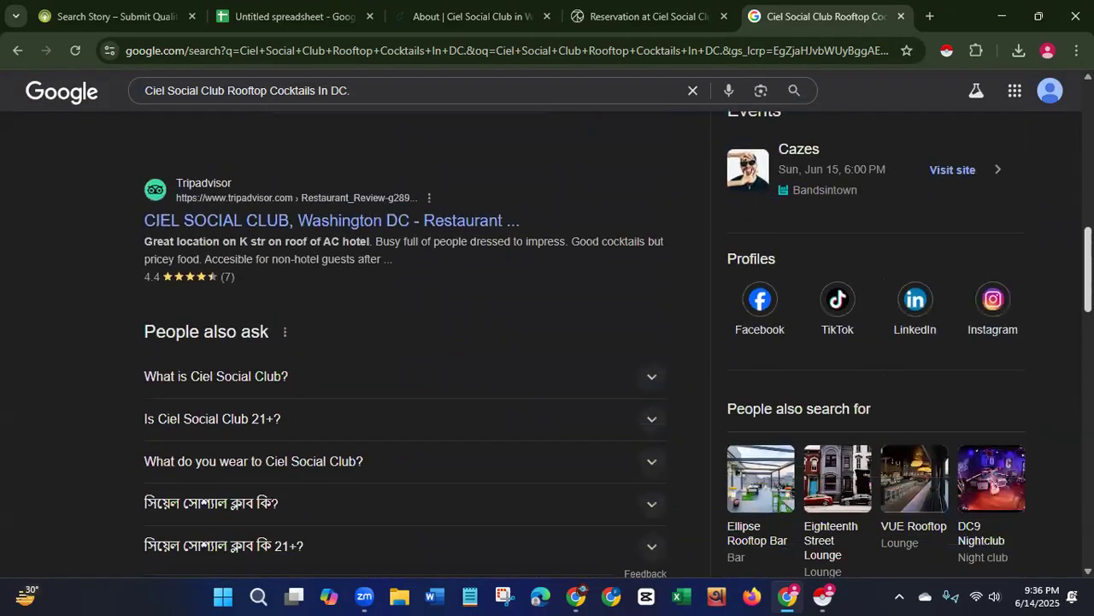
left_click(759, 303)
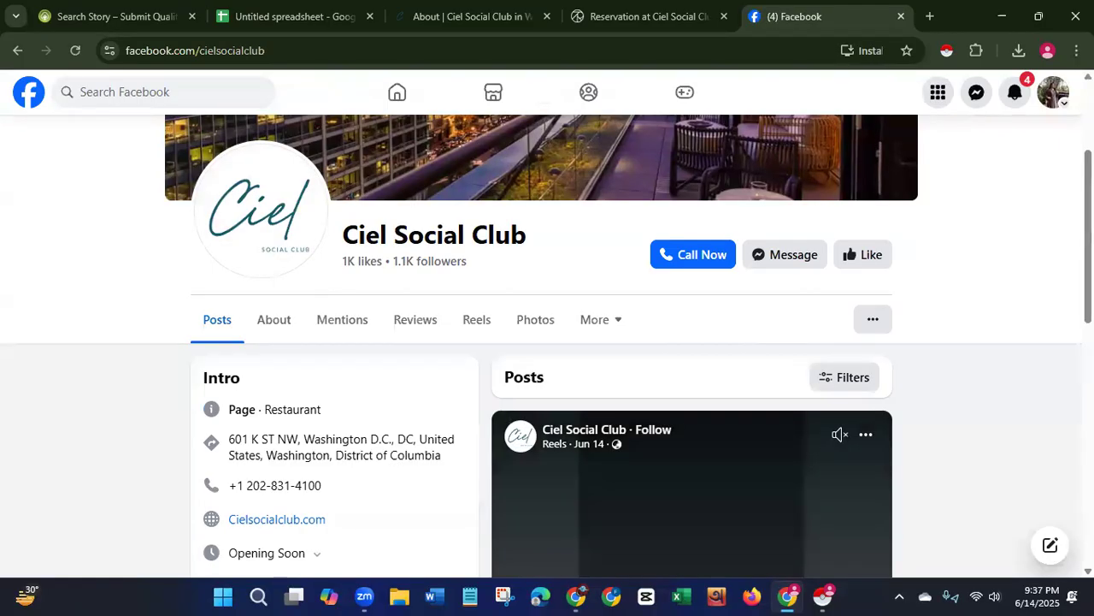
left_click_drag(1060, 210, 1087, 273)
left_click(1003, 289)
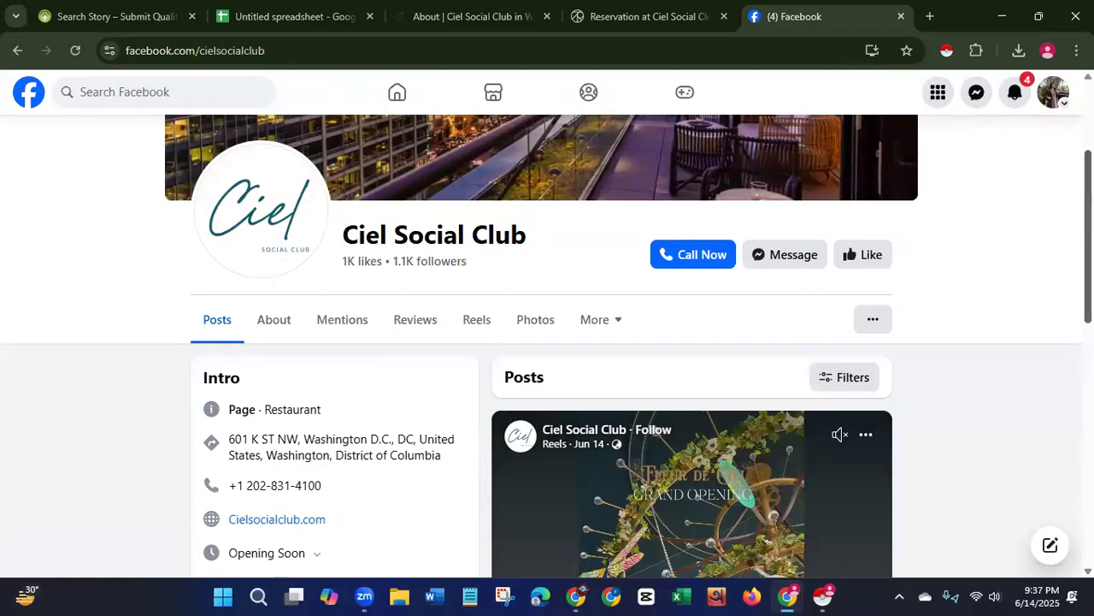
scroll(1002, 289, "down", 3)
scroll(547, 346, "down", 1)
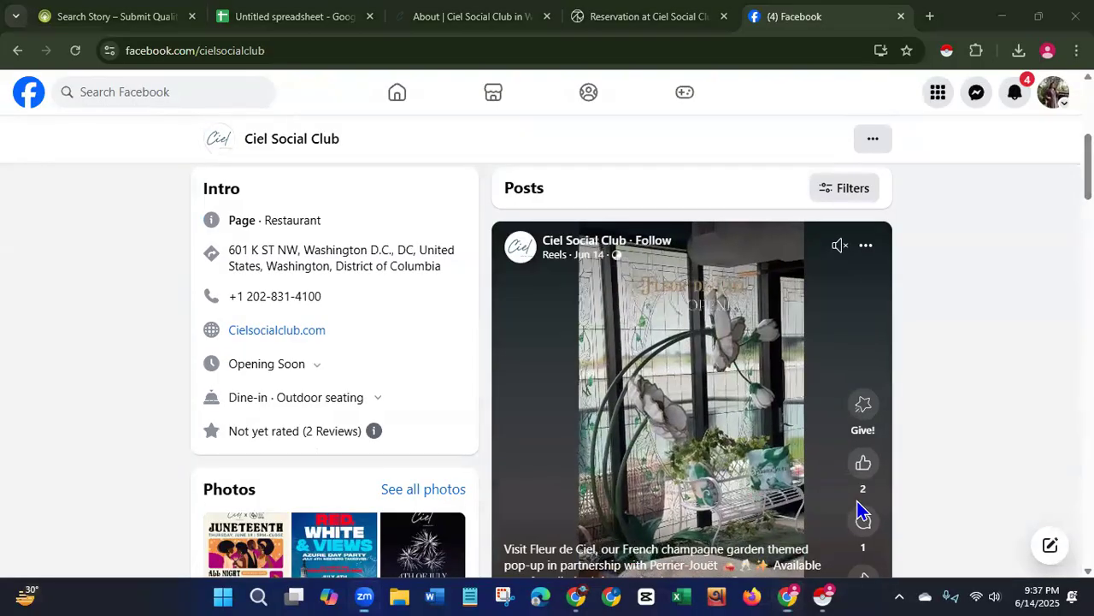
left_click_drag(1087, 167, 1088, 120)
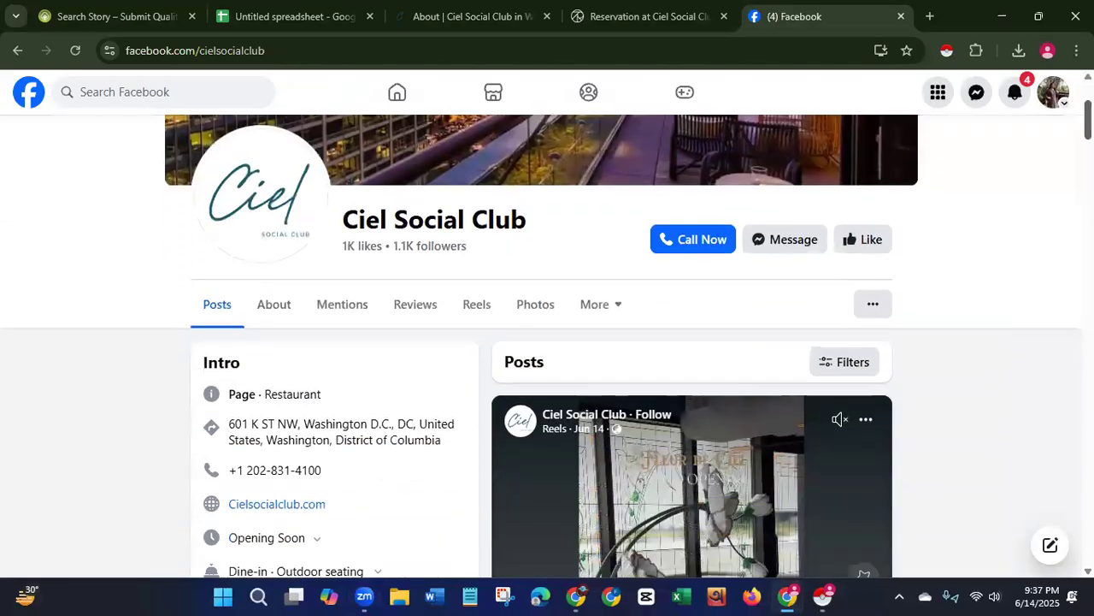
left_click(608, 310)
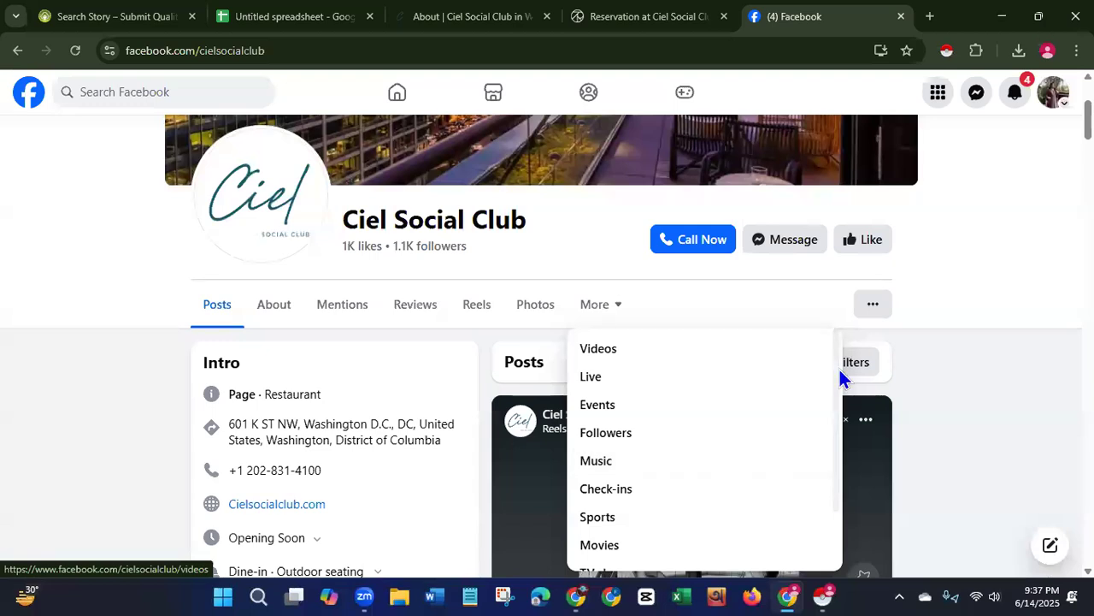
left_click_drag(842, 402, 851, 333)
left_click(981, 418)
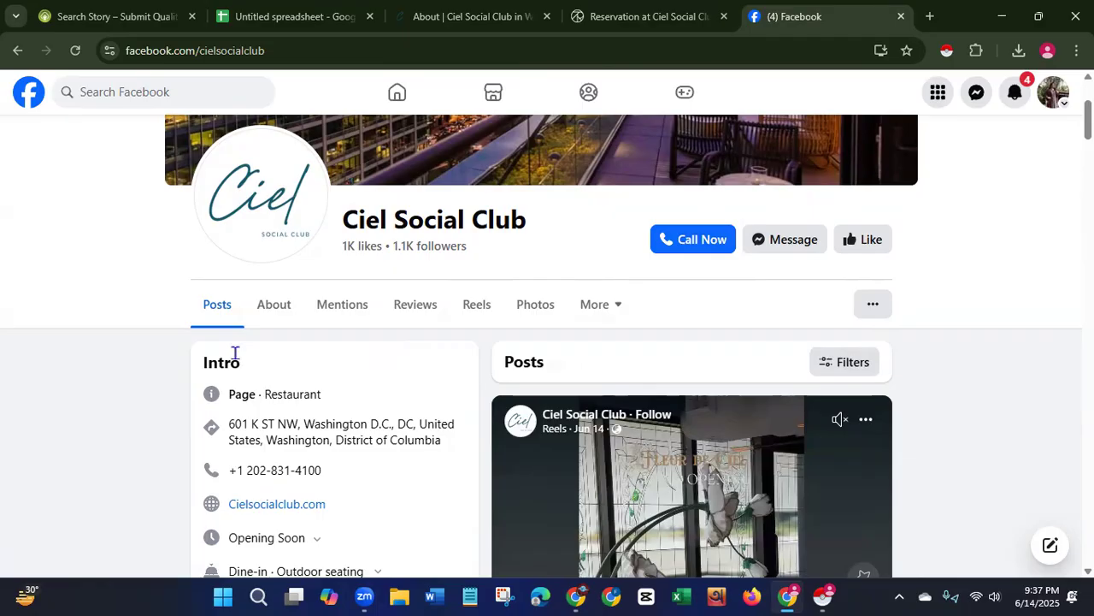
- Open the About section of the Ciel Social Club Facebook page and review its contact and basic info
left_click(264, 315)
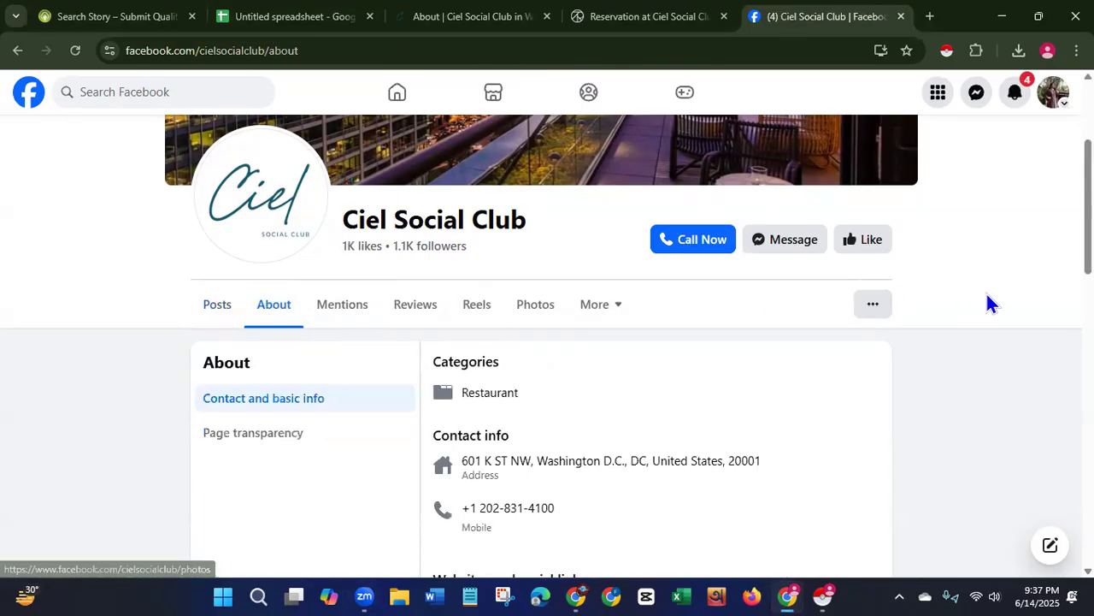
left_click_drag(466, 473, 824, 454)
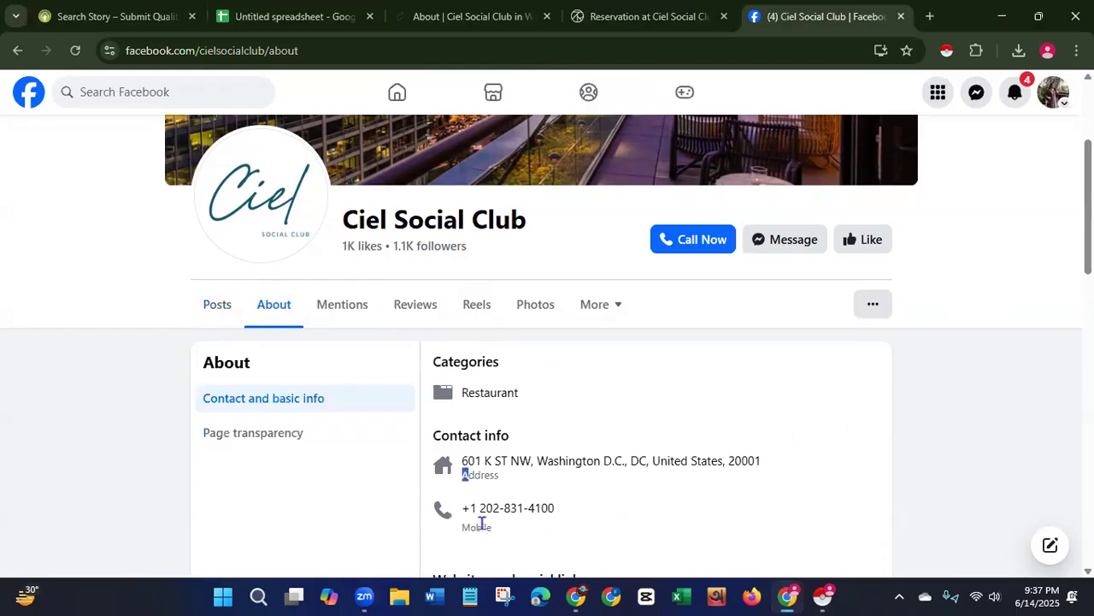
scroll(548, 368, "down", 5)
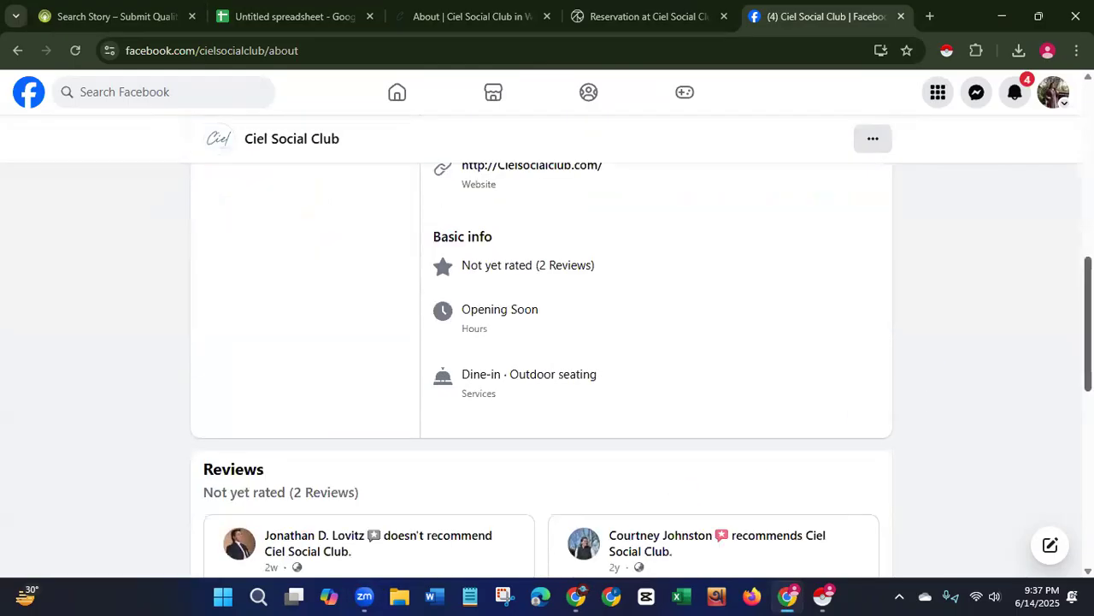
- Open the Ciel Social Club website from the Facebook contact info and look through its homepage
scroll(547, 368, "up", 1)
scroll(962, 385, "up", 2)
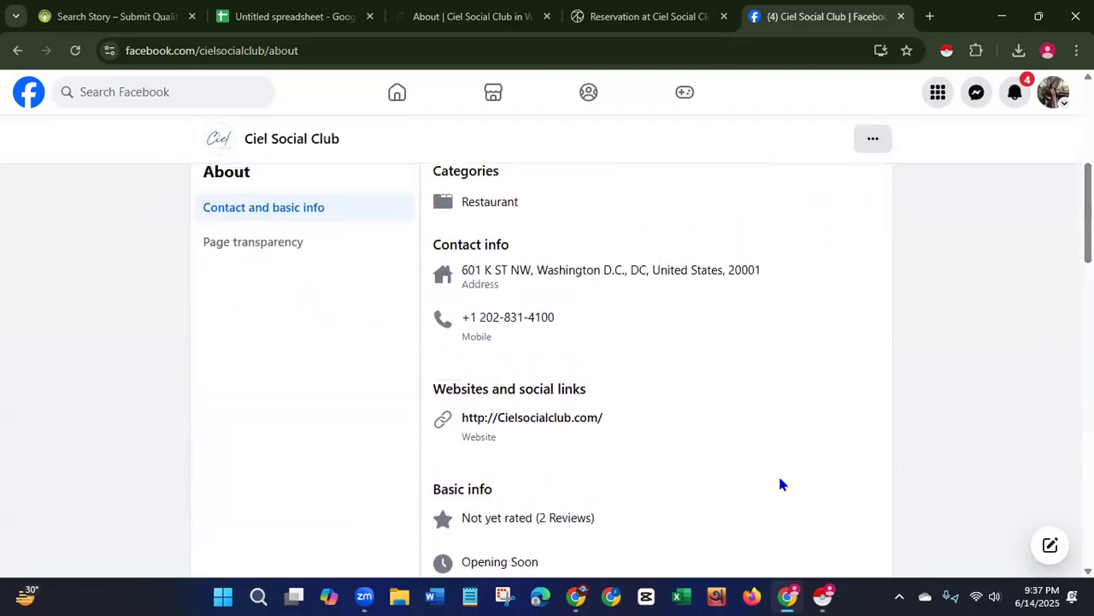
left_click(562, 422)
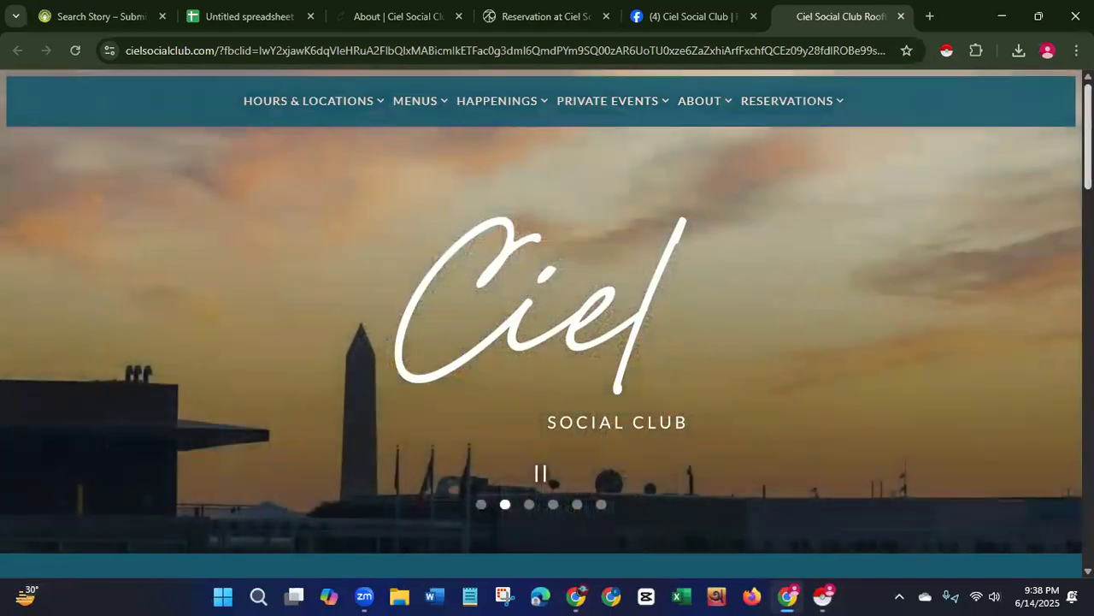
scroll(547, 342, "down", 2)
scroll(548, 342, "down", 14)
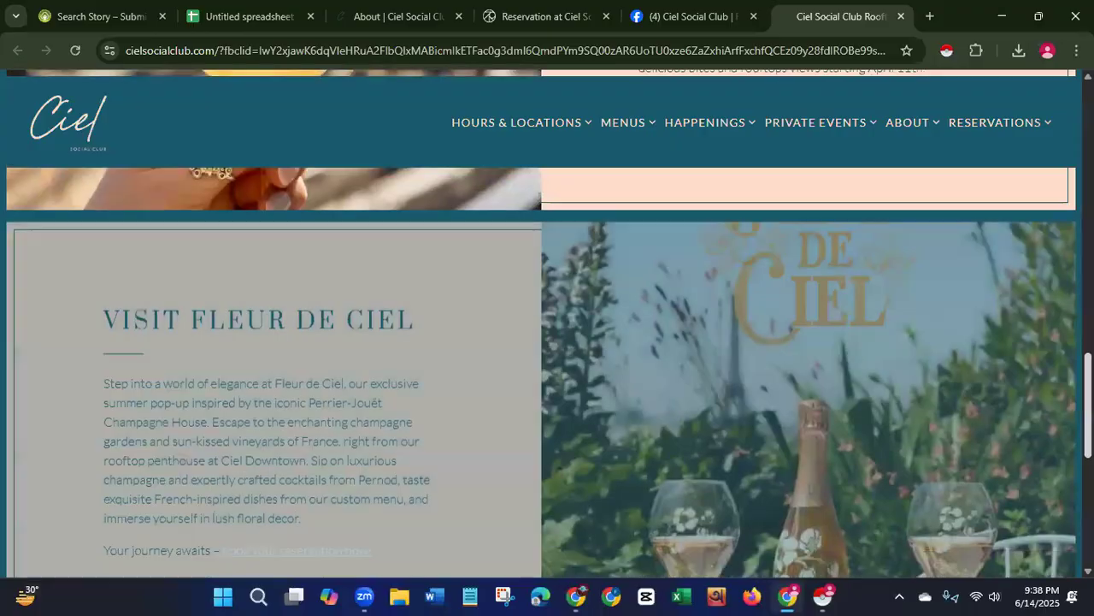
scroll(547, 342, "up", 15)
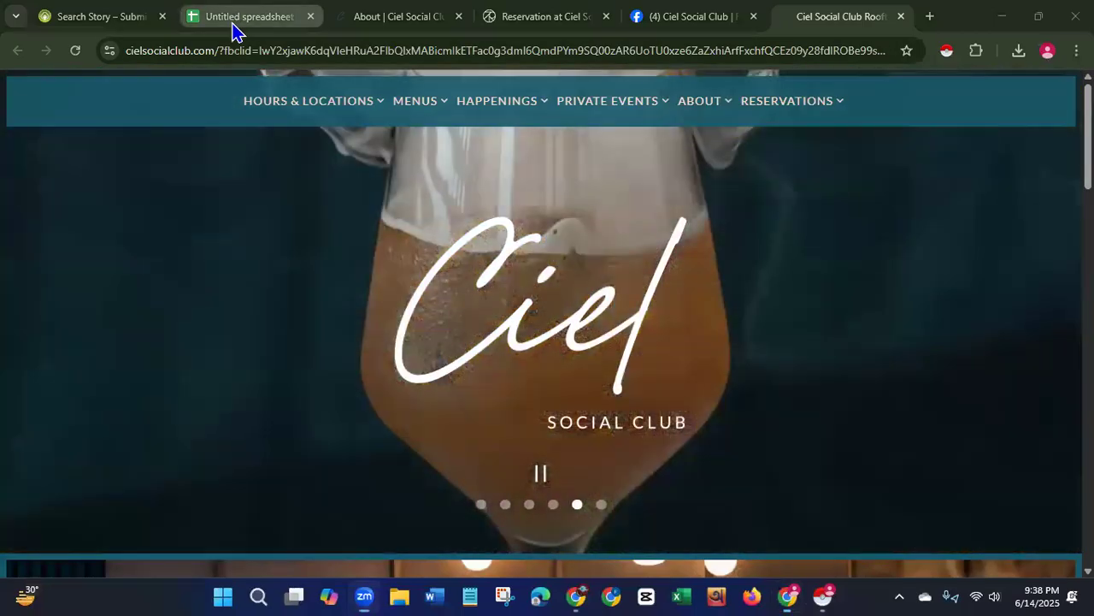
- Return to the spreadsheet and check the Phone No. and Email ID entries of the listed businesses
left_click(233, 29)
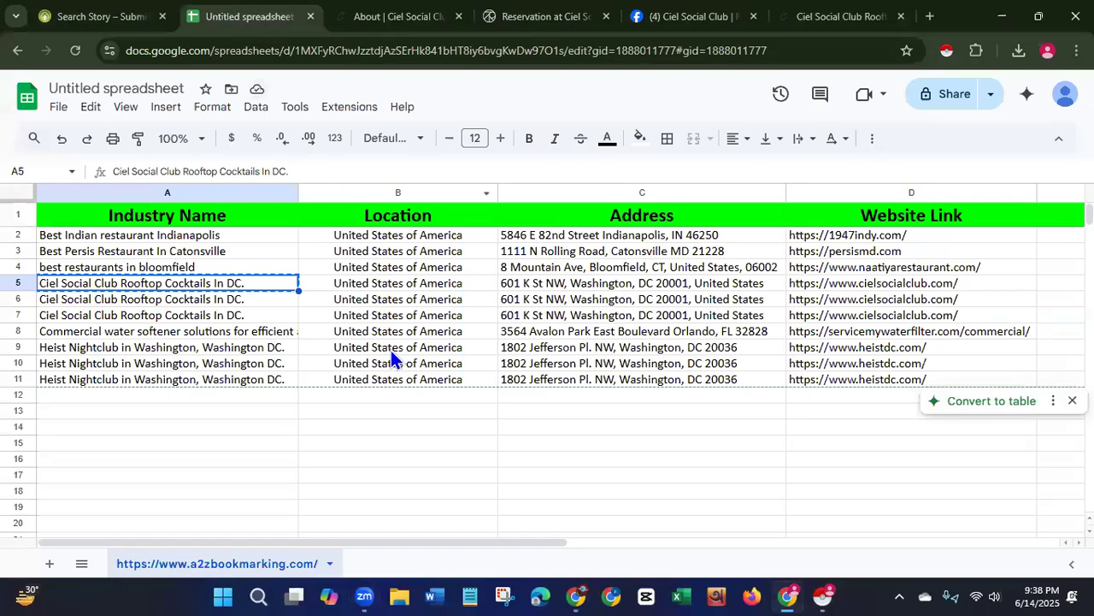
left_click(959, 542)
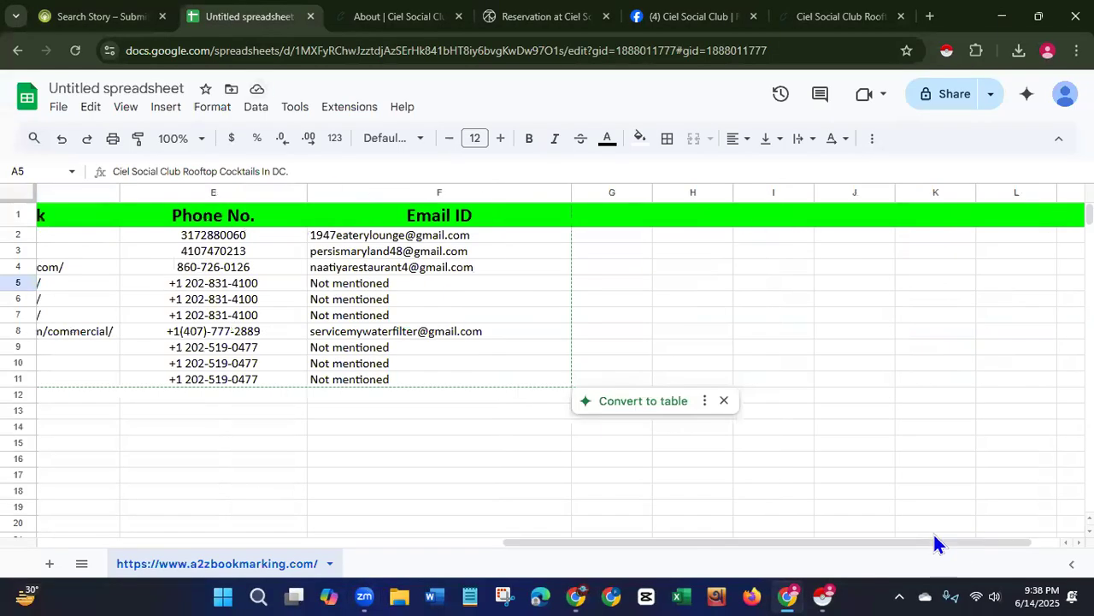
left_click(378, 349)
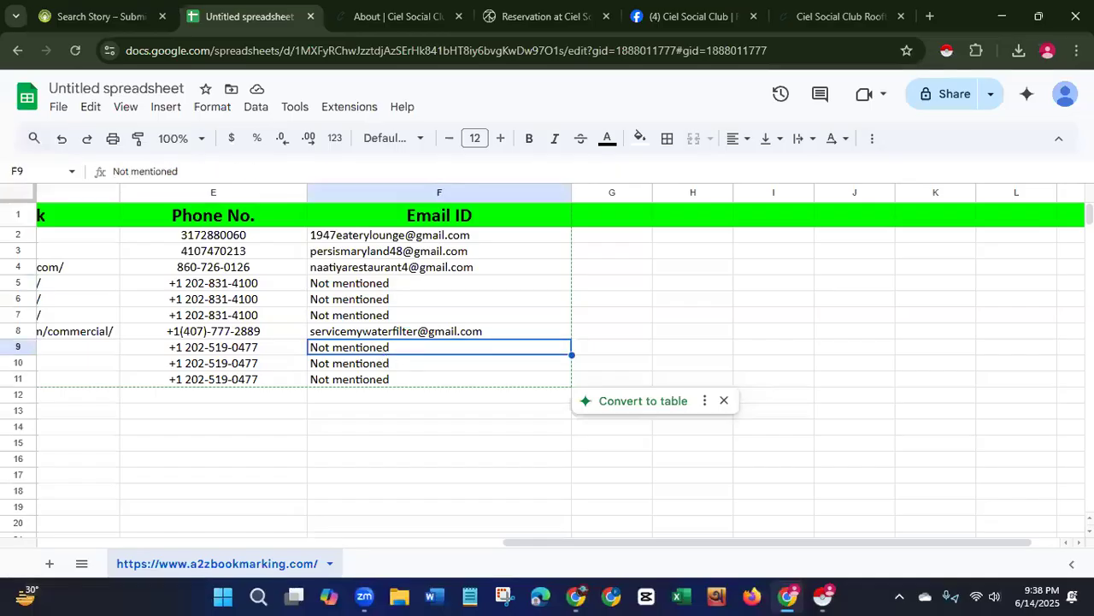
left_click_drag(981, 542, 335, 583)
- Copy "Heist Nightclub in Washington, Washington DC." from cell A9 of the spreadsheet
left_click(86, 350)
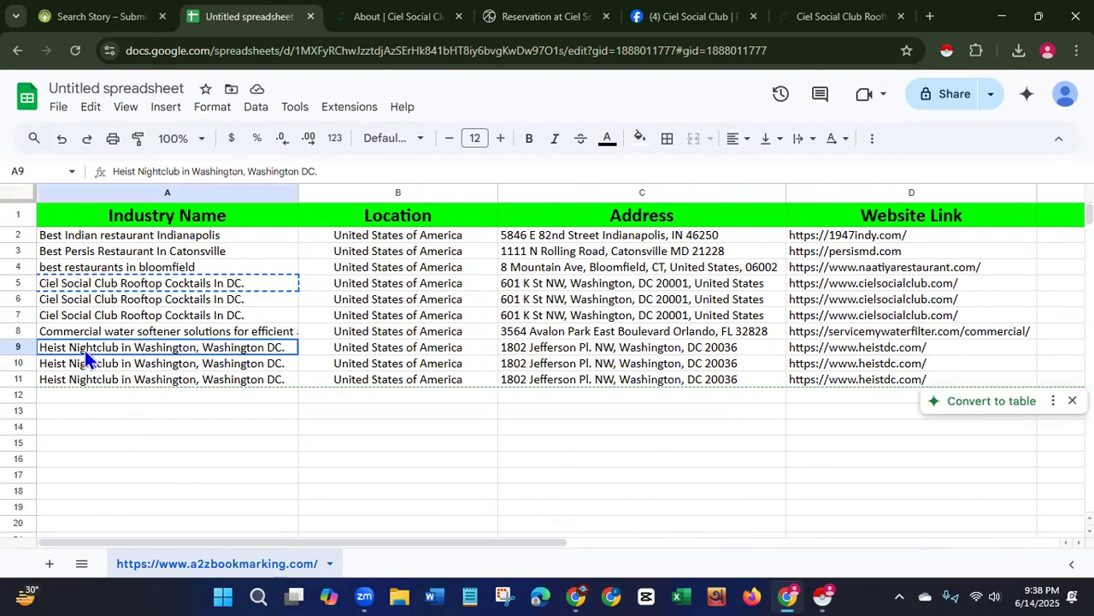
right_click(89, 354)
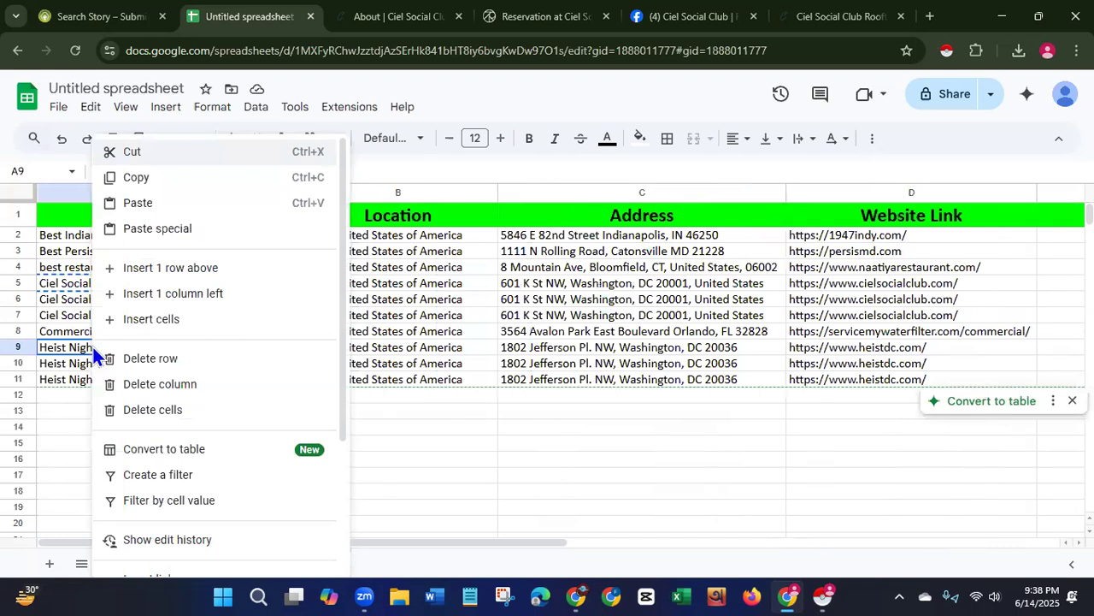
left_click(138, 176)
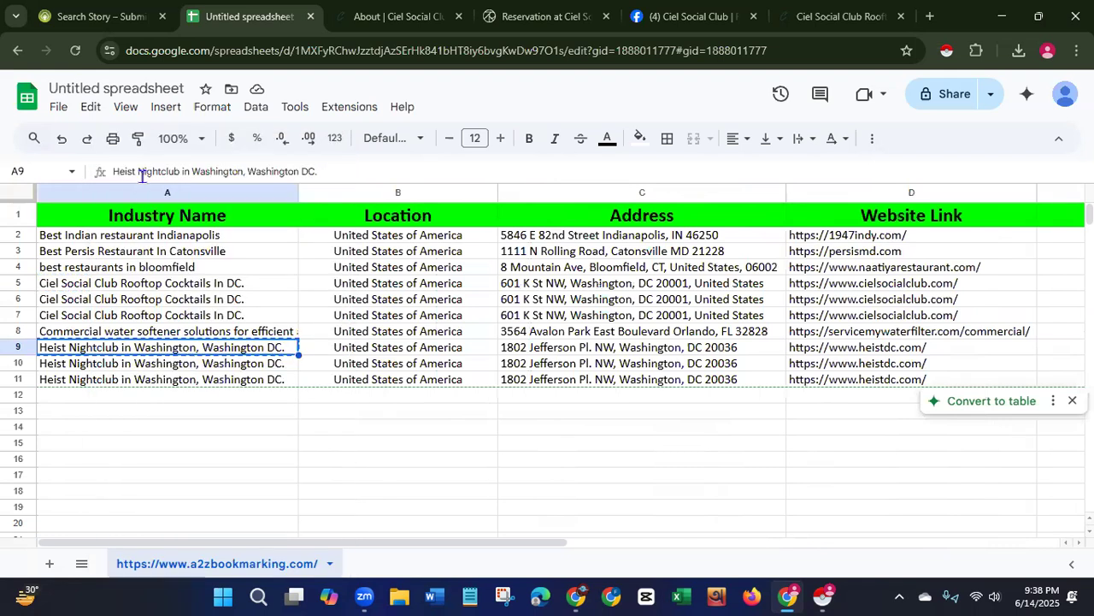
- Close all the Ciel Social Club tabs, including the website, Facebook, reservation and About pages
left_click(900, 15)
left_click(901, 16)
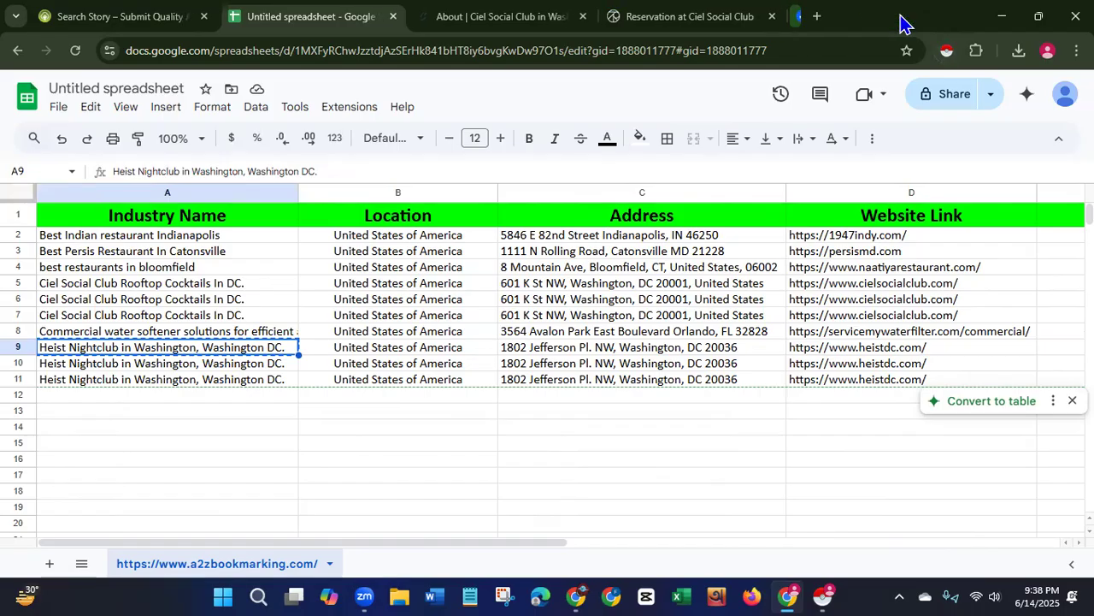
left_click(776, 16)
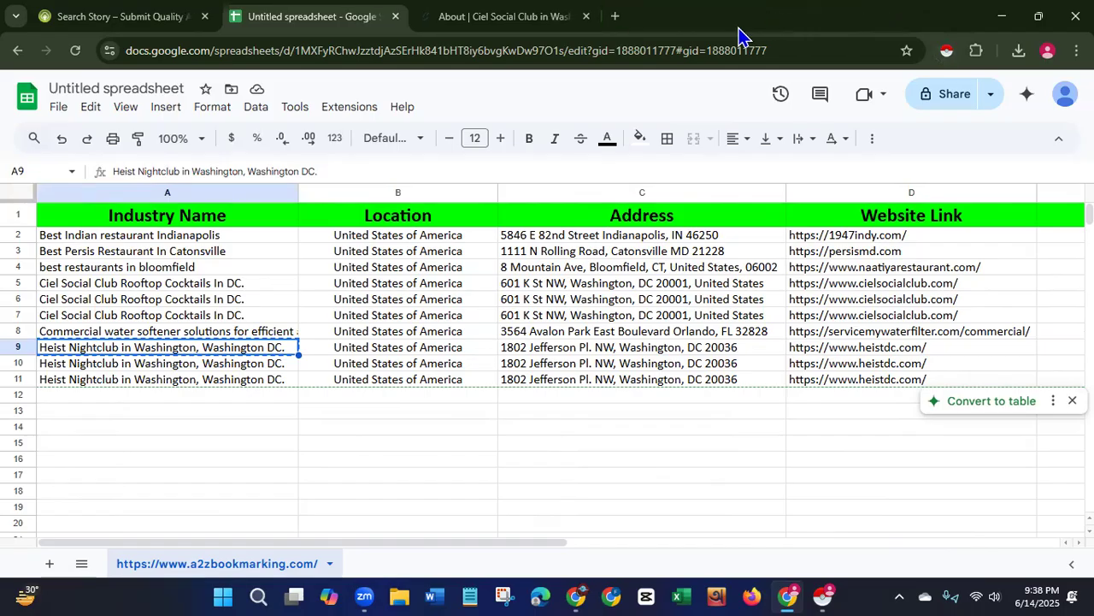
left_click(585, 17)
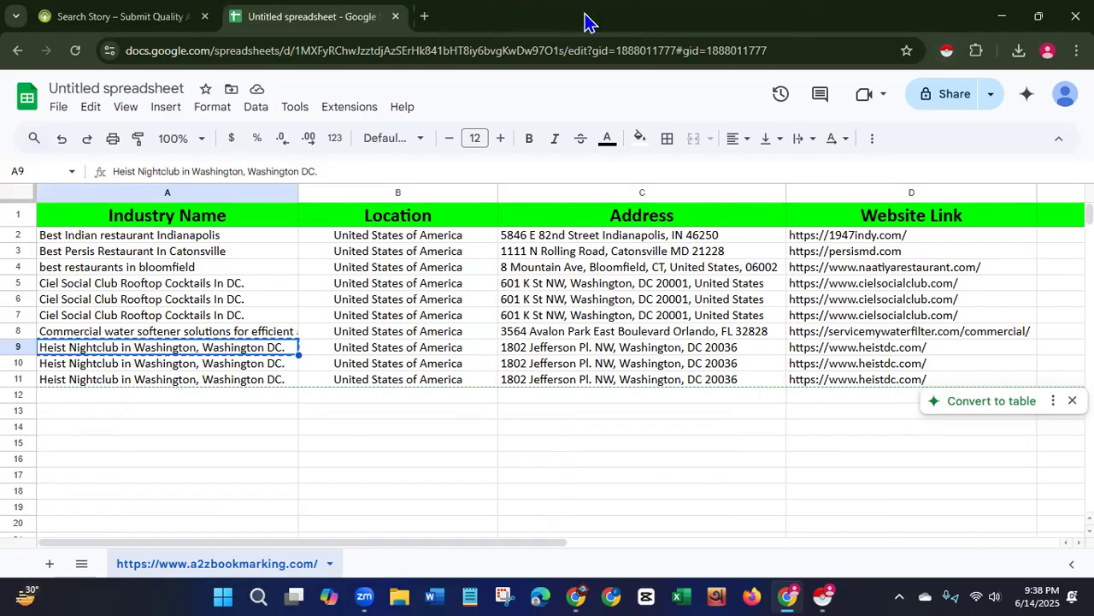
- Search Google in a new tab for the copied "Heist Nightclub in Washington, Washington DC."
left_click(425, 17)
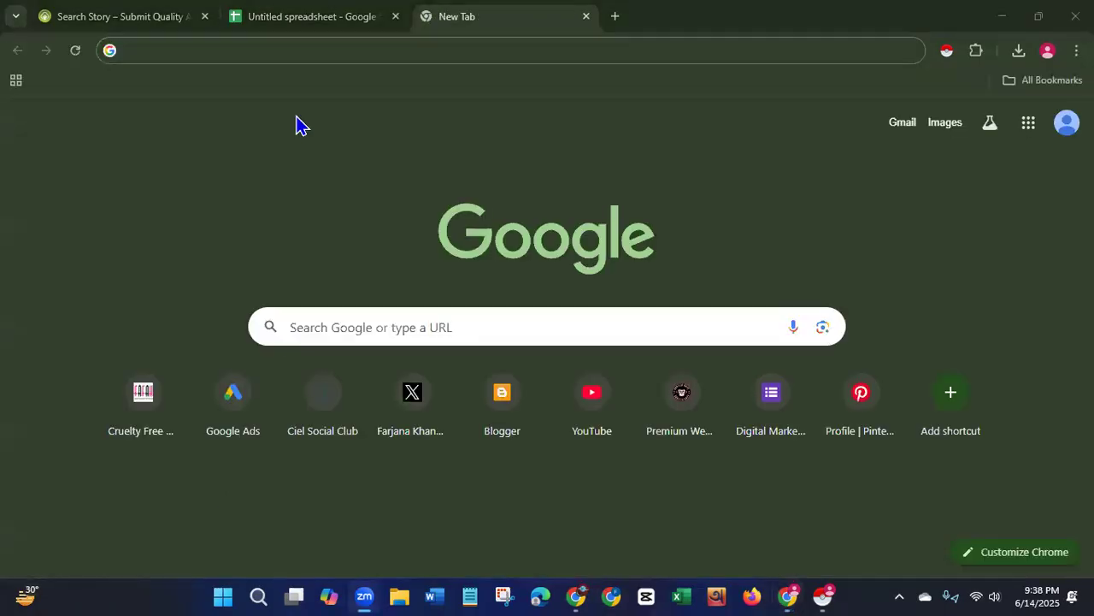
left_click(239, 51)
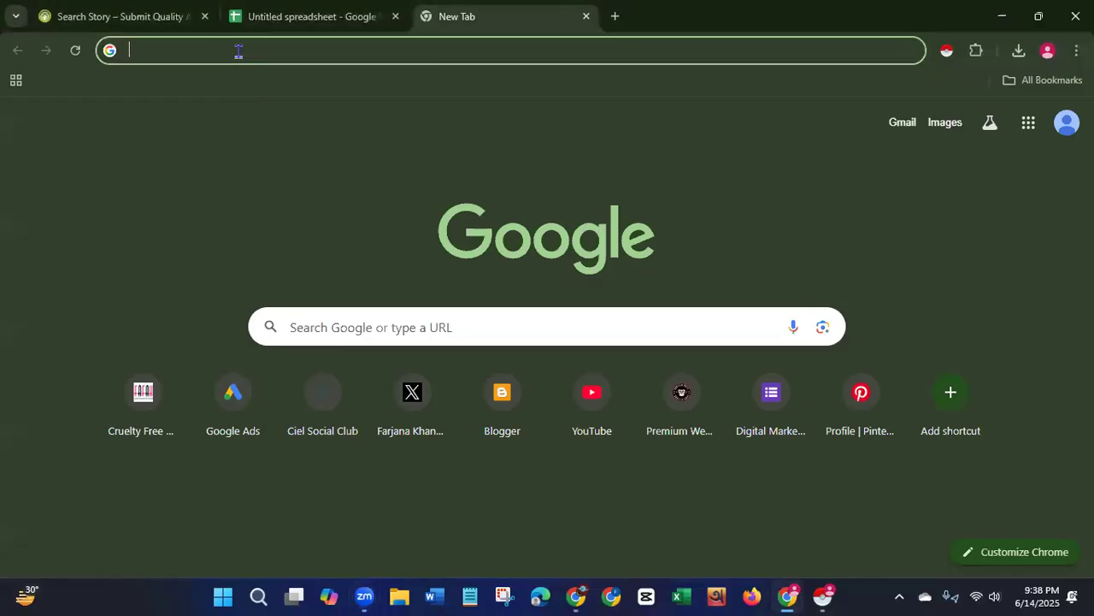
key("ctrl+v")
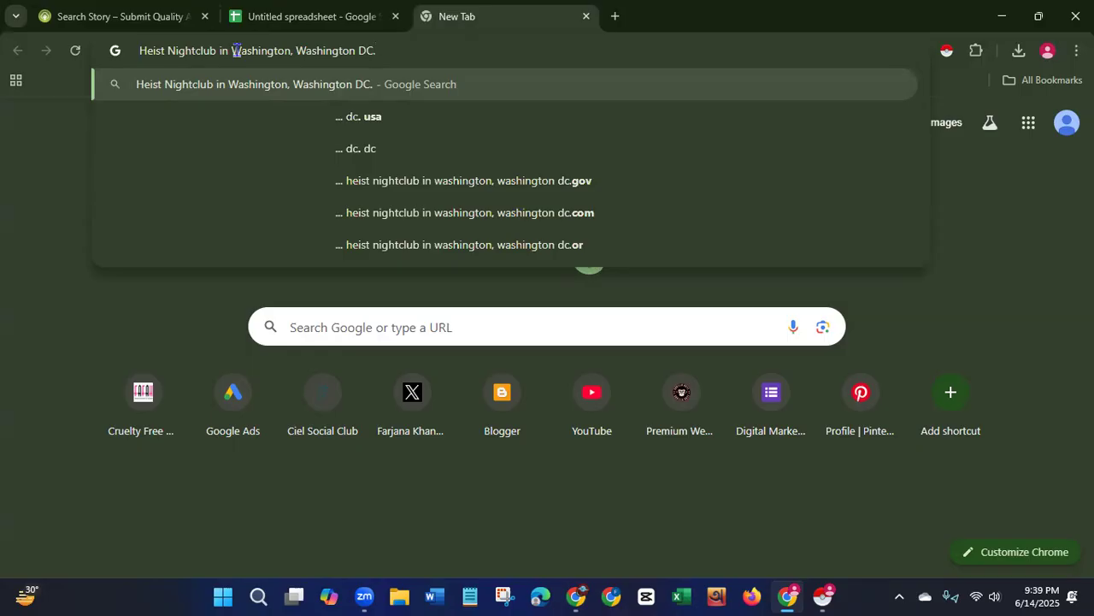
key("Return")
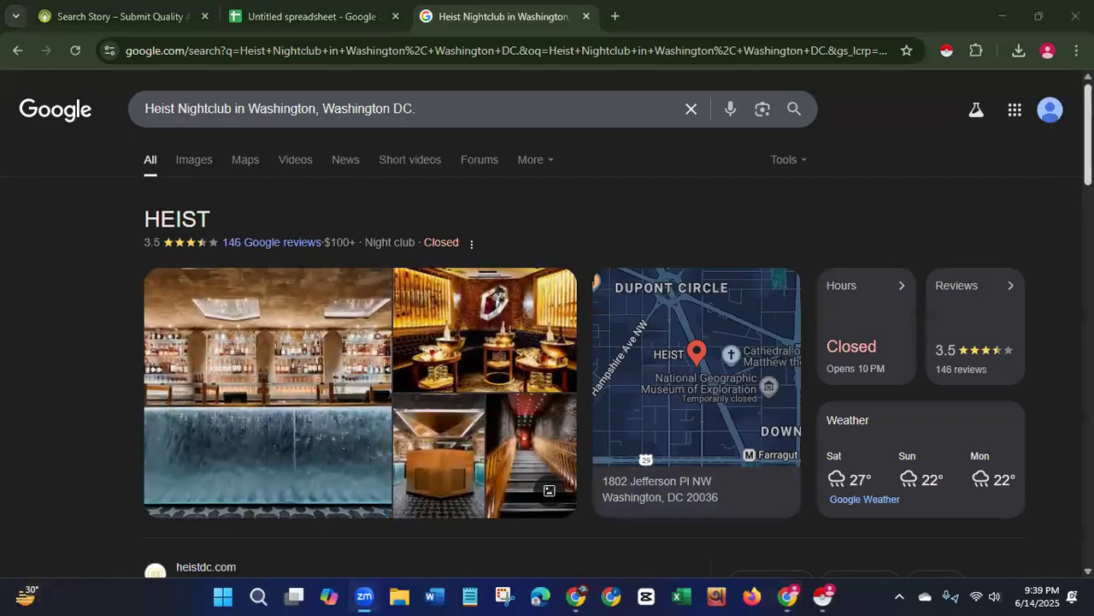
- Examine the Google results for Heist, including the business listing, contact details, social profiles, reviews and web results
scroll(547, 342, "down", 2)
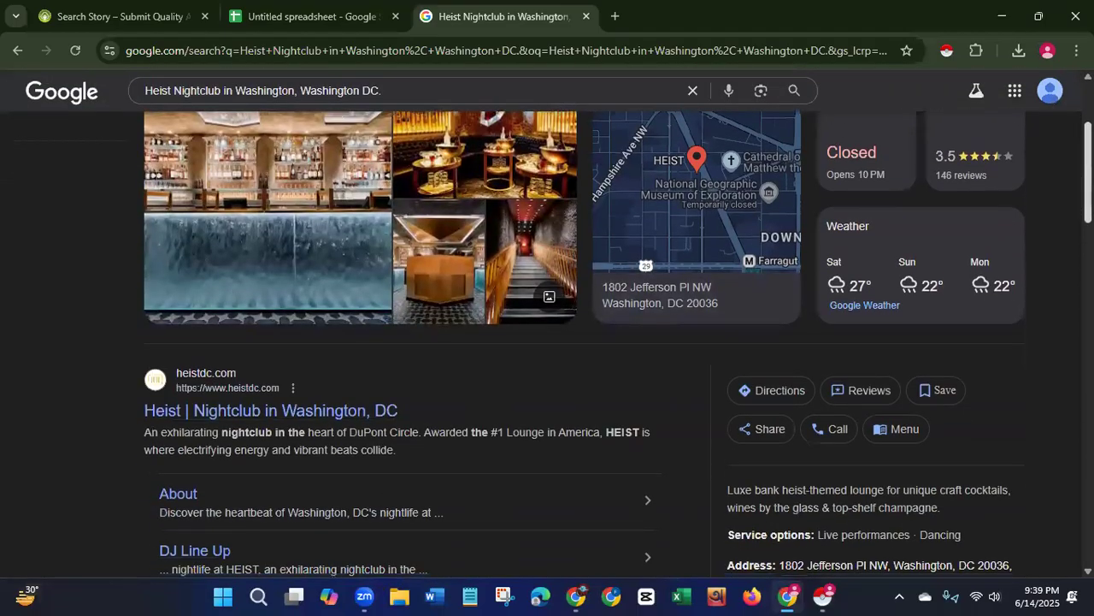
scroll(547, 342, "down", 3)
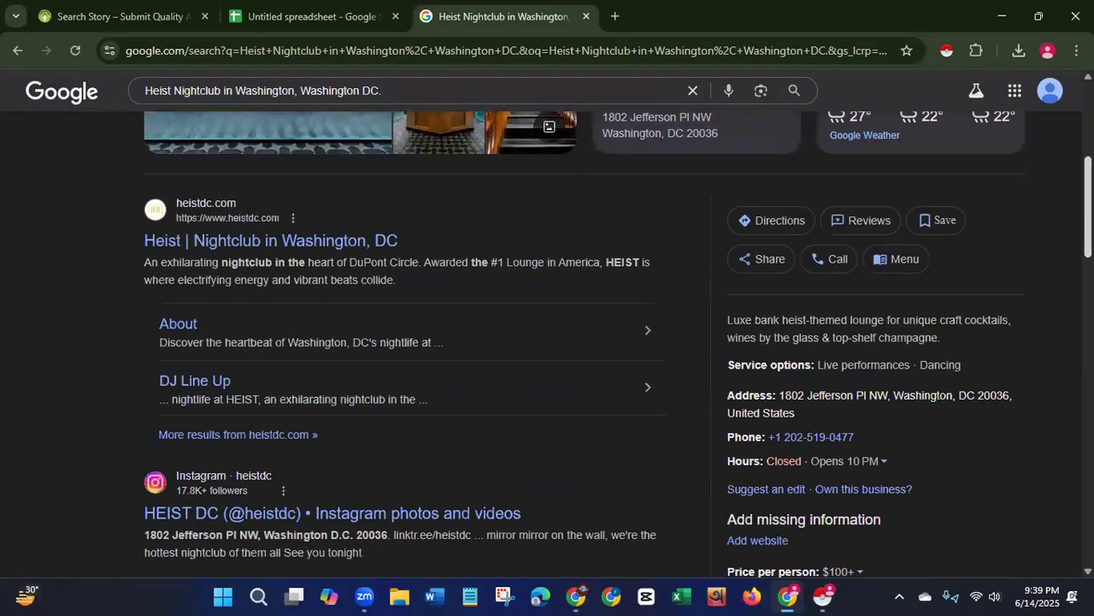
scroll(547, 342, "down", 1)
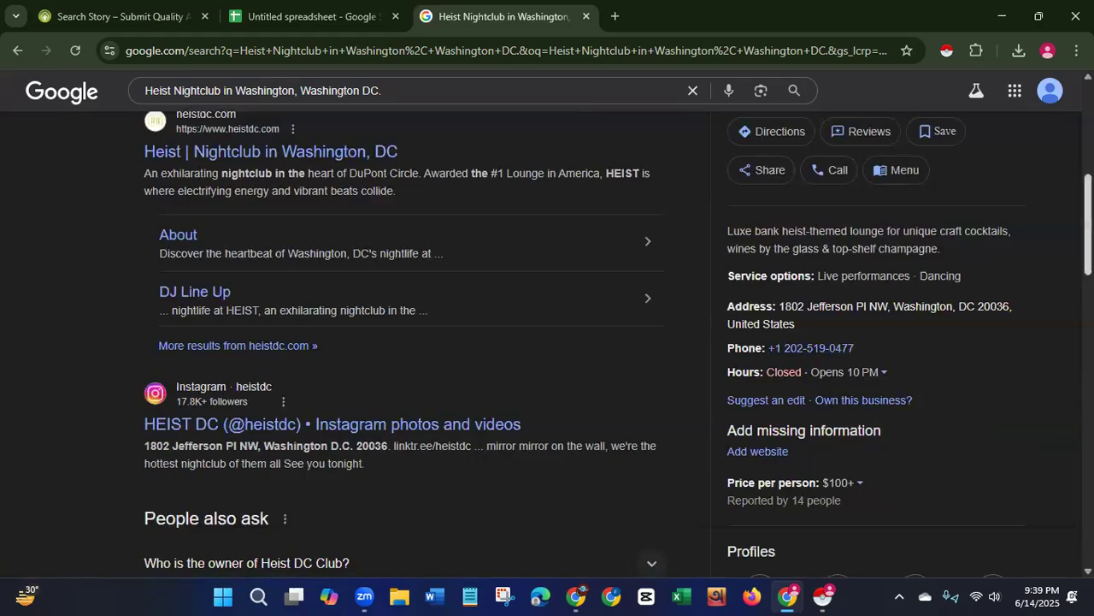
scroll(547, 342, "down", 4)
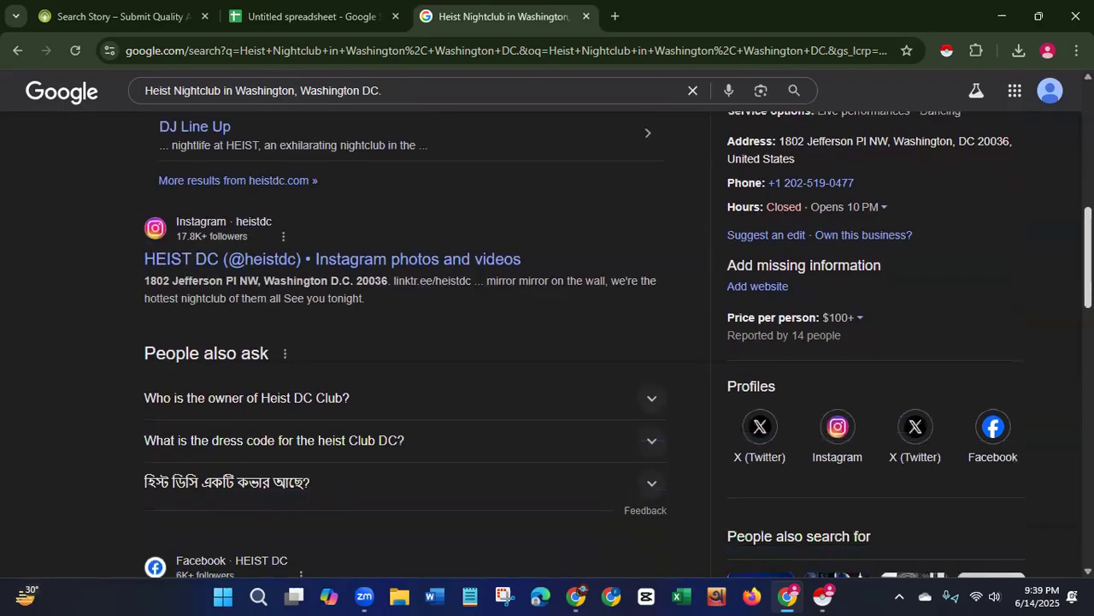
scroll(547, 342, "down", 2)
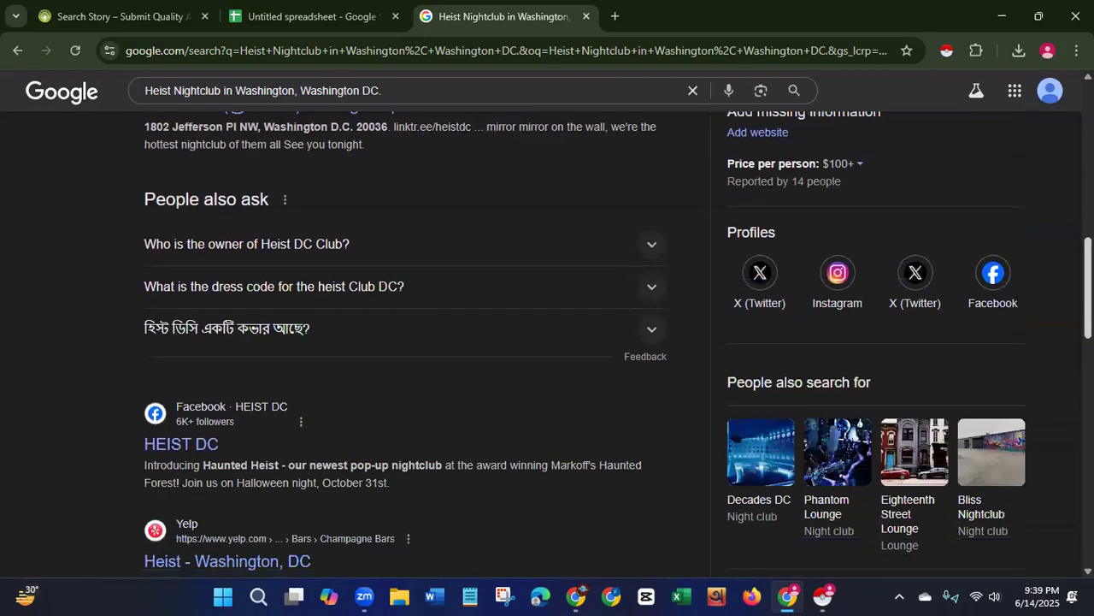
scroll(547, 342, "down", 4)
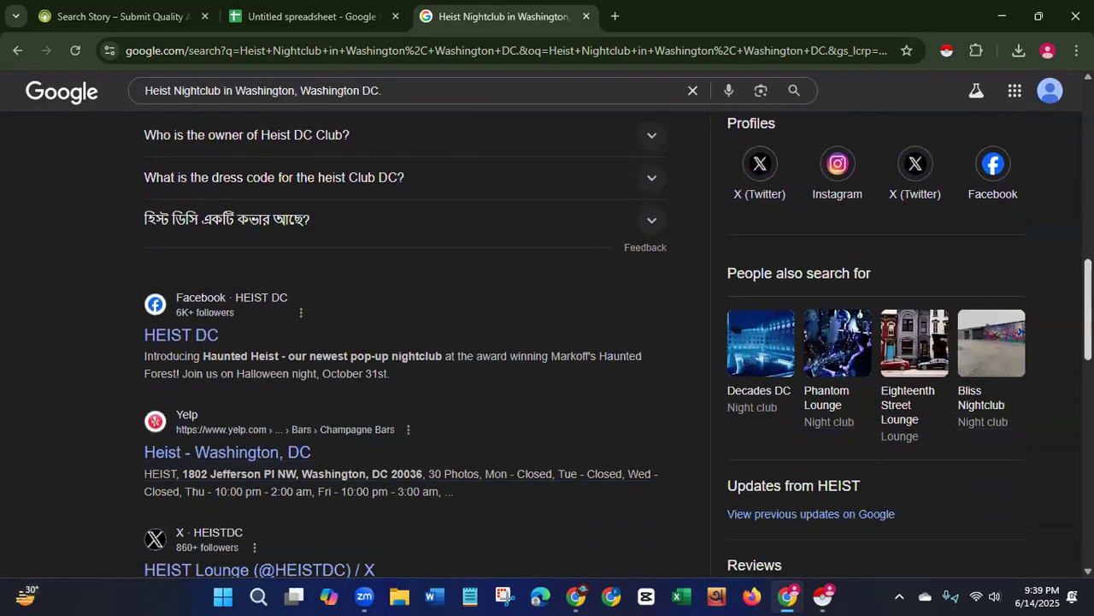
scroll(547, 342, "down", 6)
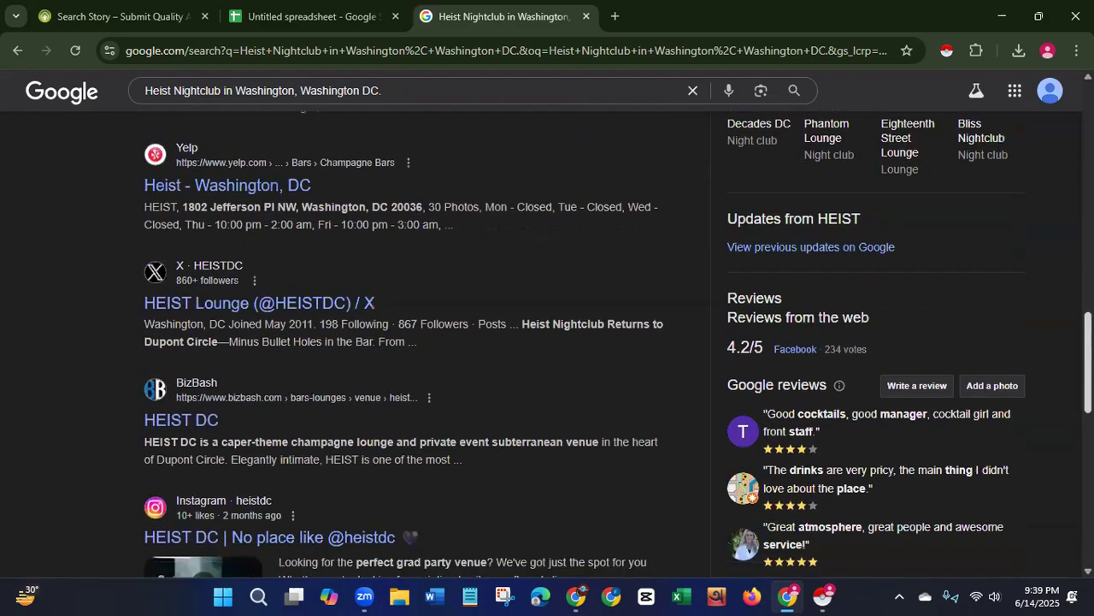
scroll(547, 342, "down", 1)
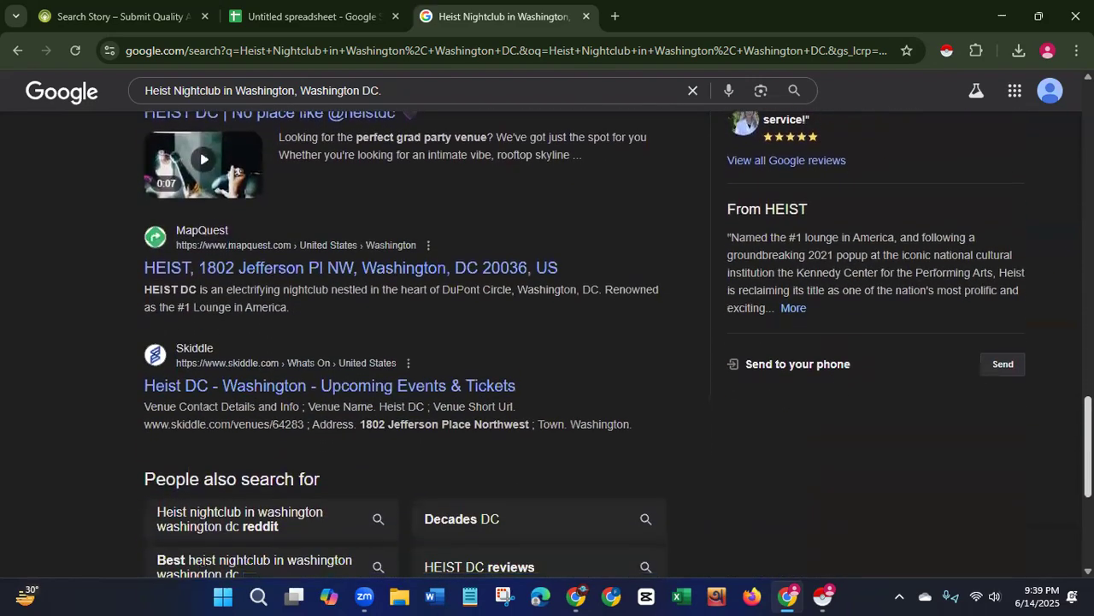
scroll(547, 342, "up", 11)
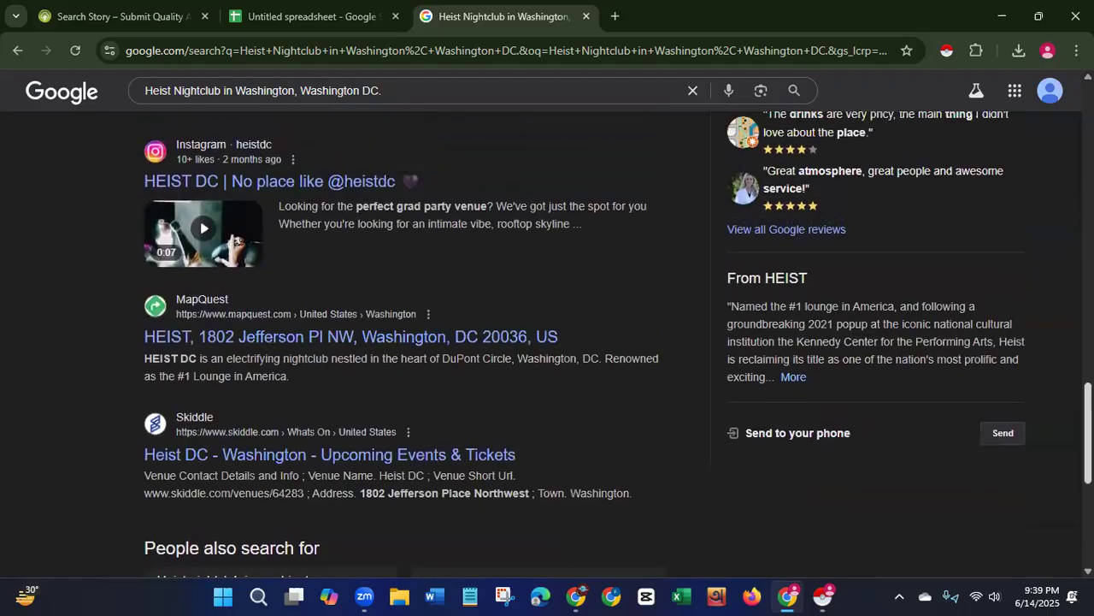
scroll(998, 285, "up", 4)
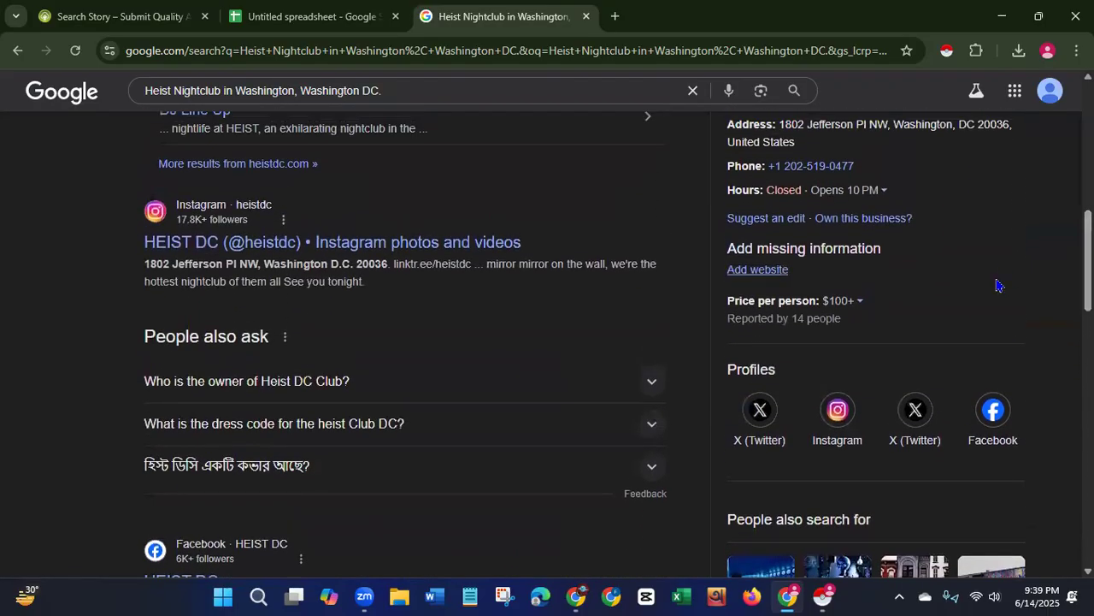
- Open the Facebook profile from the HEIST business listing and review the page's intro details
left_click(995, 415)
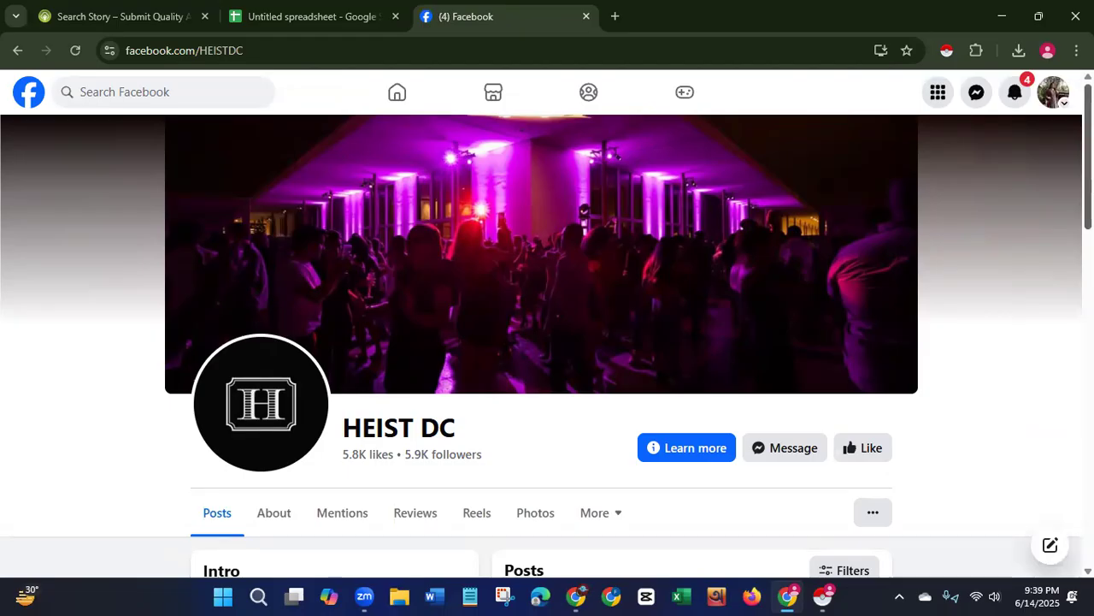
scroll(547, 342, "down", 1)
scroll(547, 342, "down", 4)
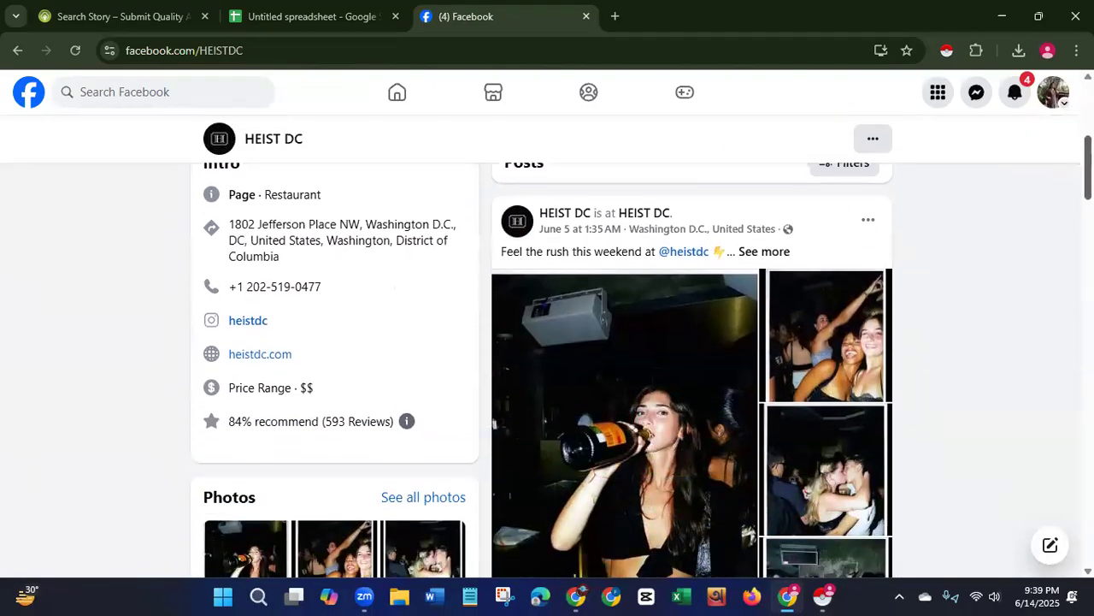
- Open heistdc.com from the Facebook intro, dismiss the mailing list pop-up and review the site's Contact page down to the footer
left_click(260, 355)
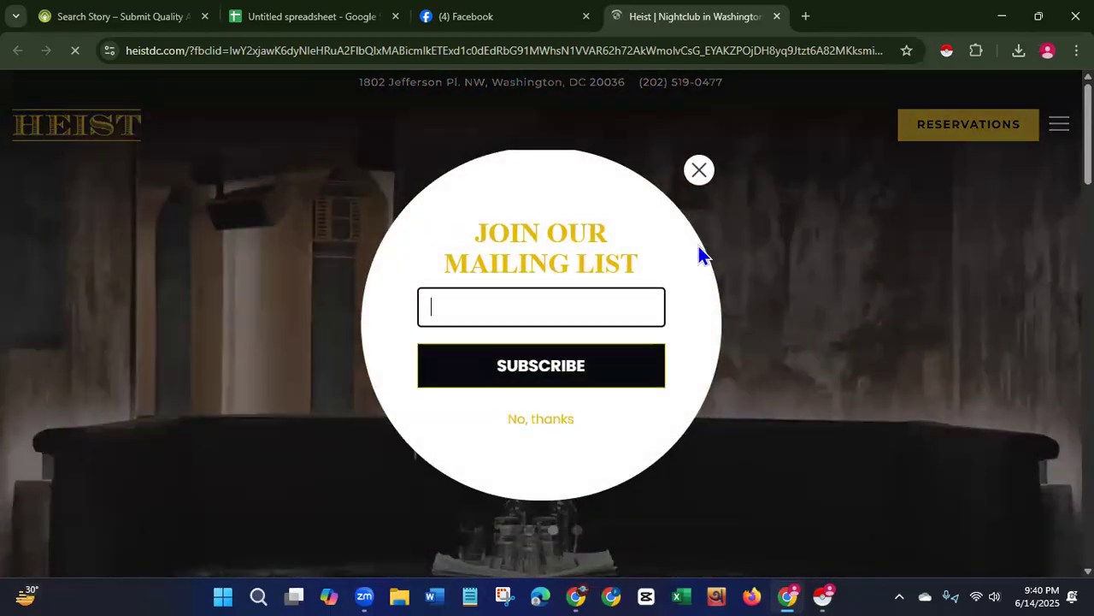
left_click(699, 171)
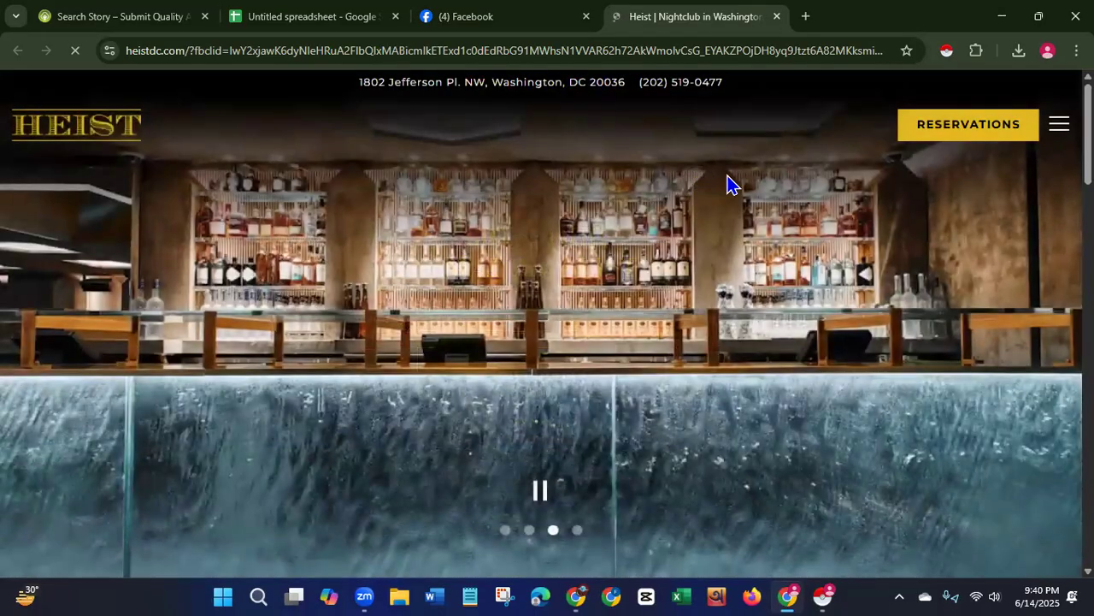
left_click(1067, 133)
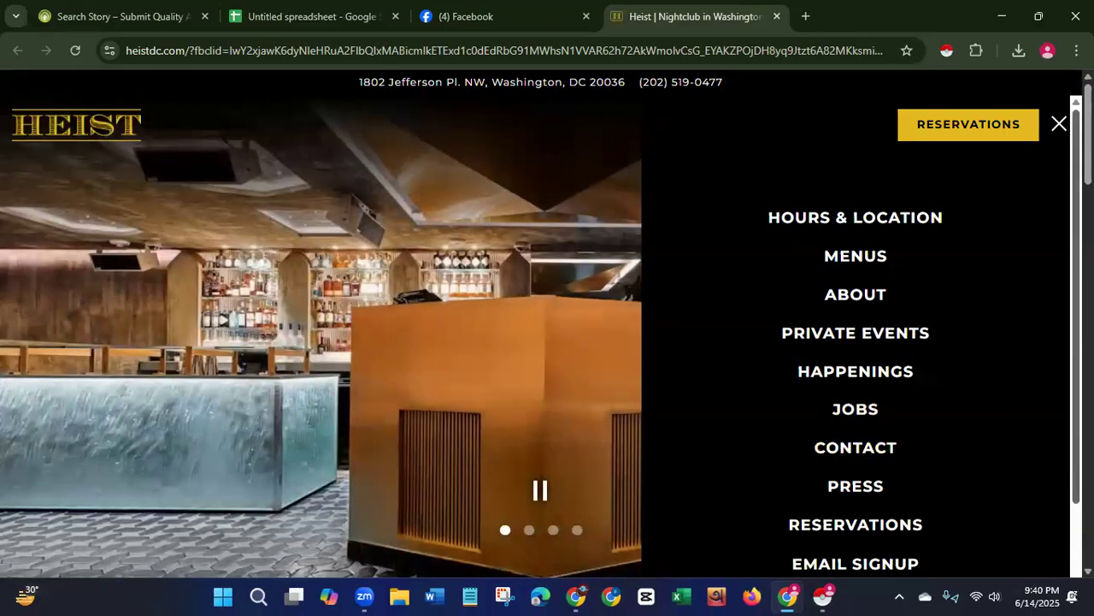
scroll(941, 432, "down", 2)
left_click(855, 342)
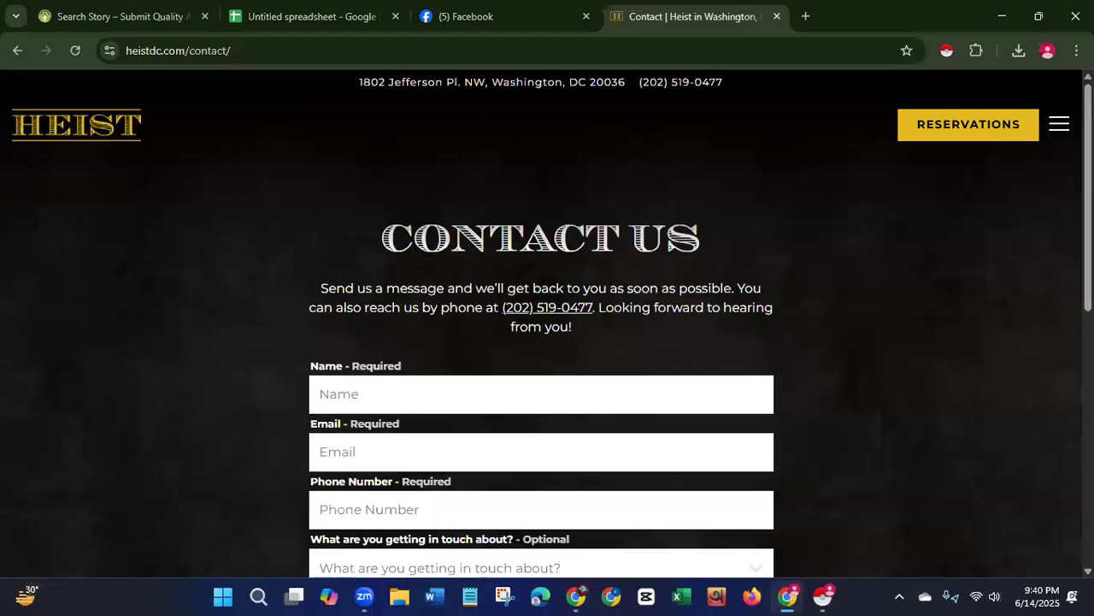
scroll(547, 342, "down", 5)
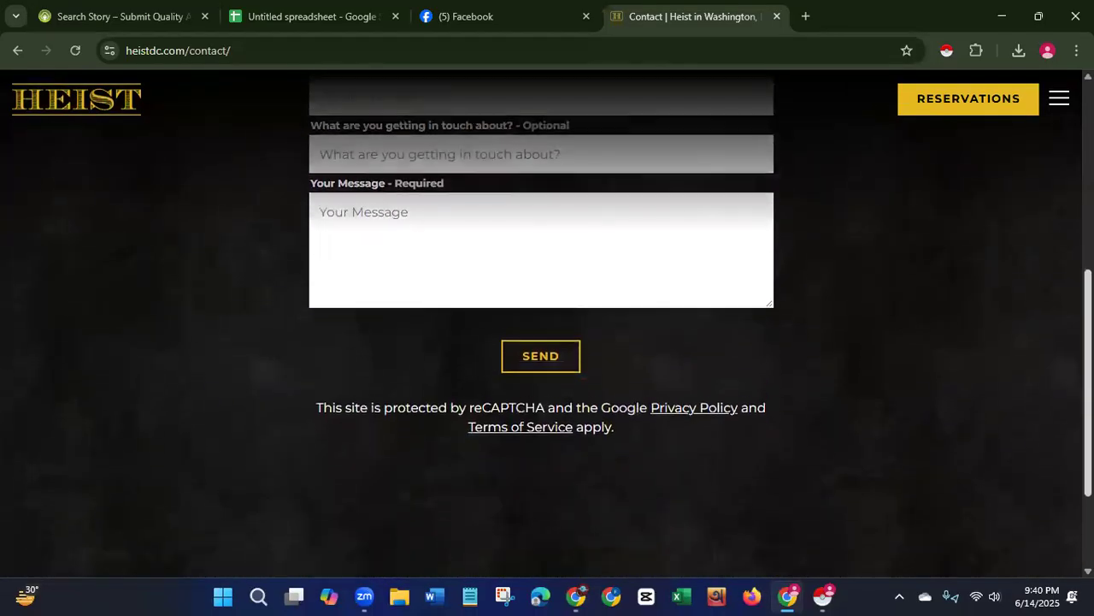
scroll(547, 342, "down", 2)
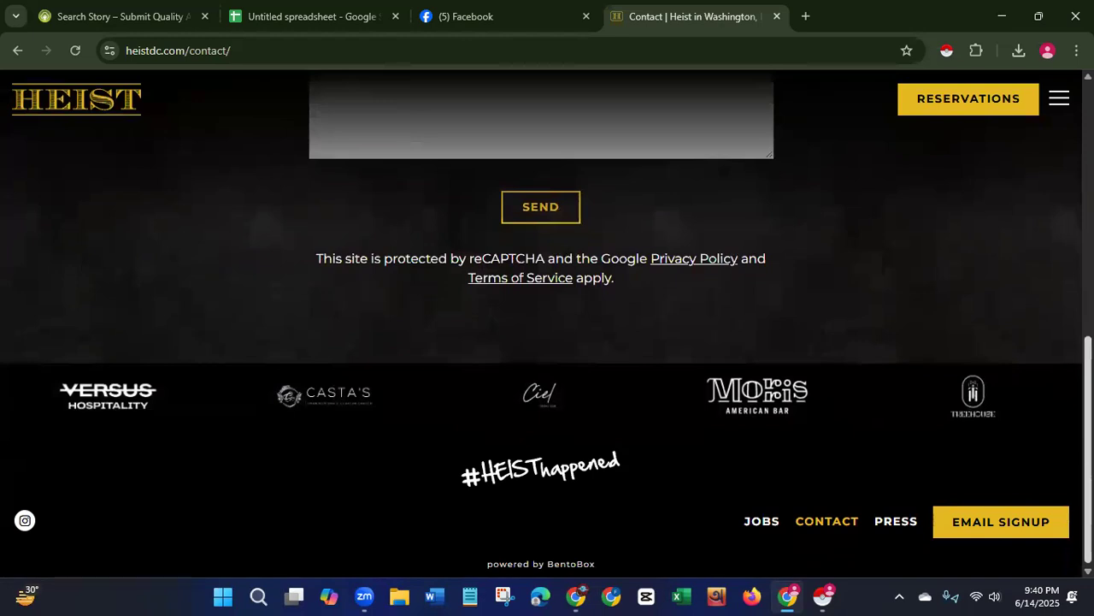
- Return to the HEIST home page, close its navigation menu and review the page sections down to the footer
scroll(547, 342, "up", 7)
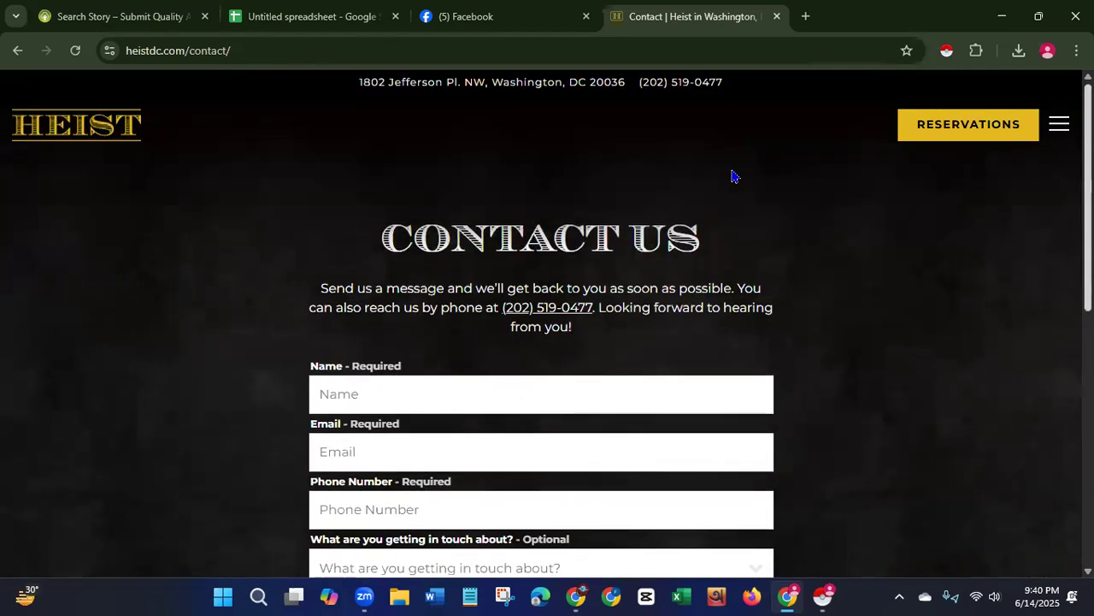
left_click(17, 50)
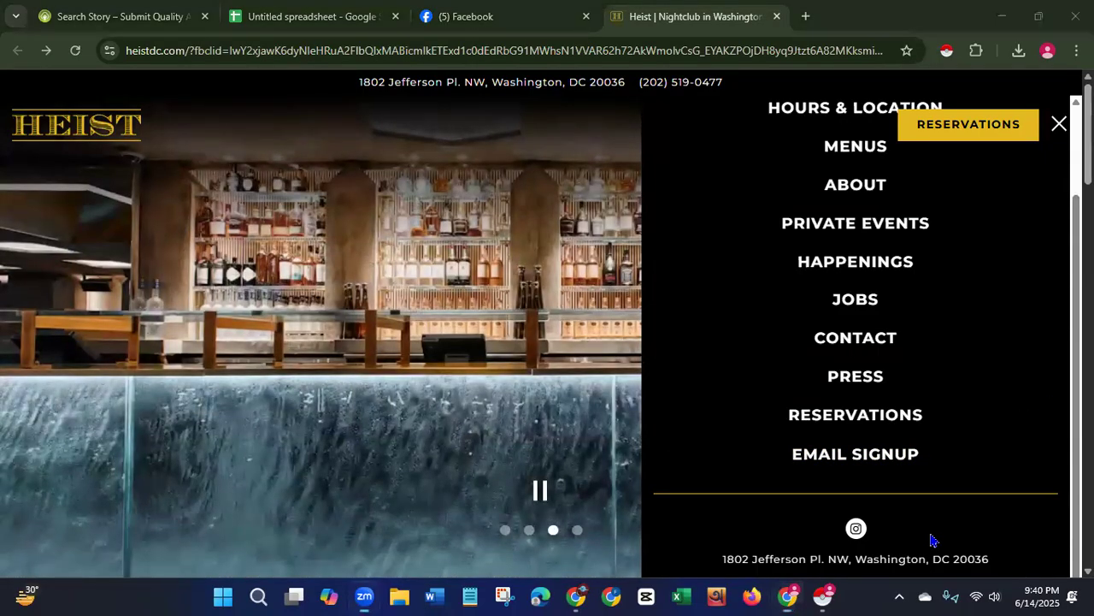
left_click(1060, 124)
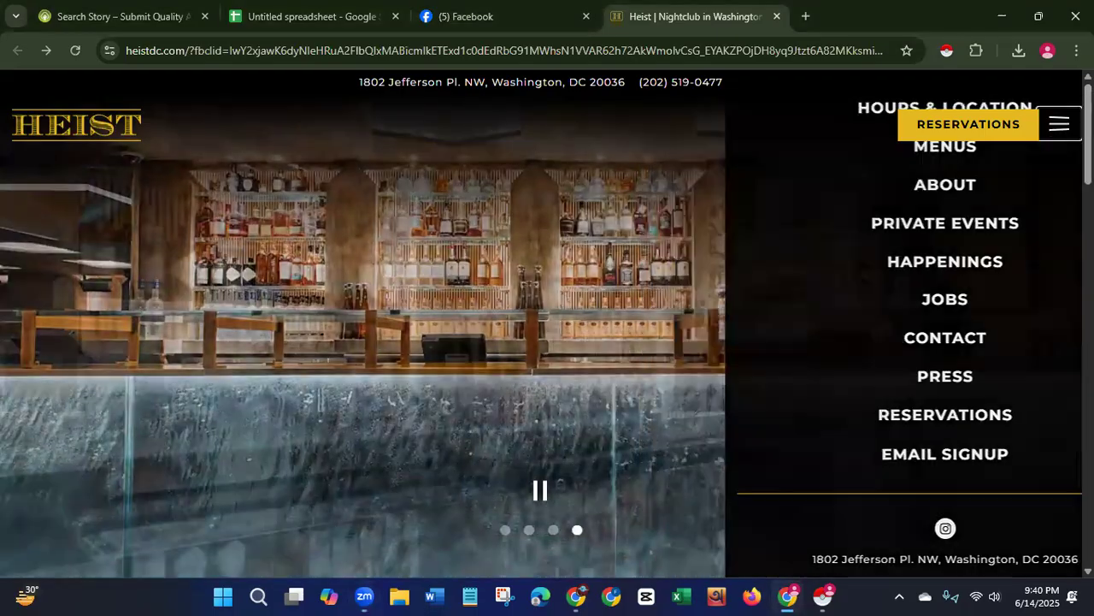
scroll(548, 325, "down", 5)
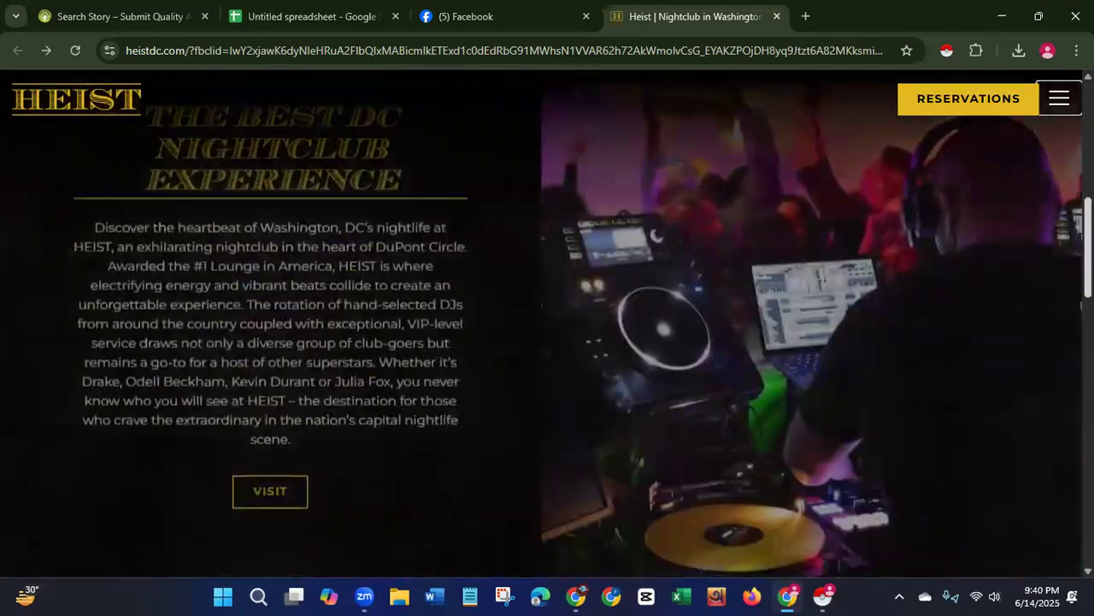
scroll(547, 325, "down", 5)
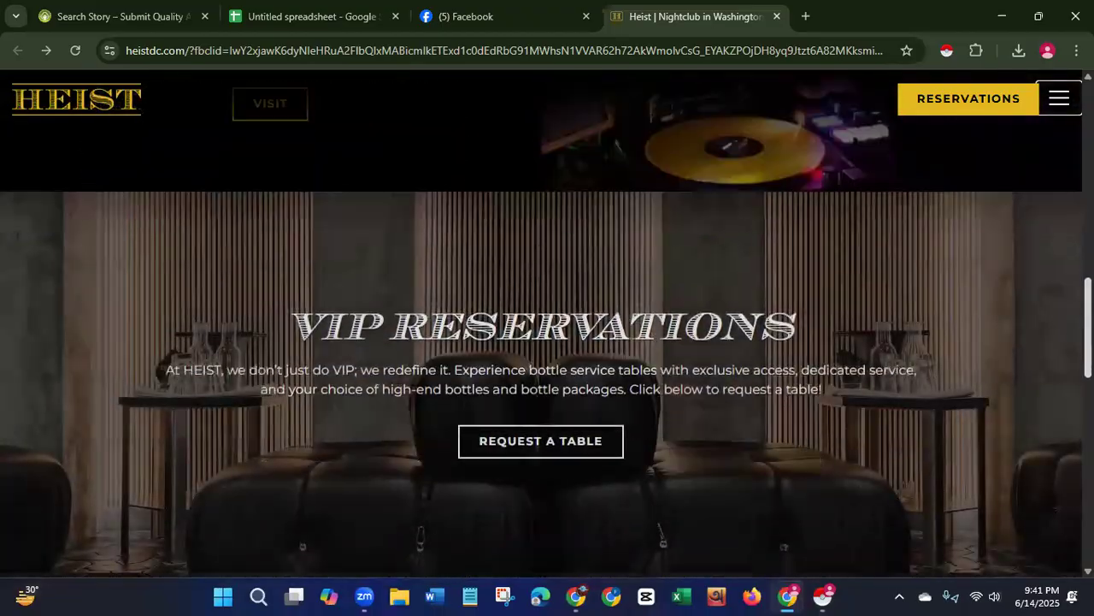
scroll(781, 498, "down", 4)
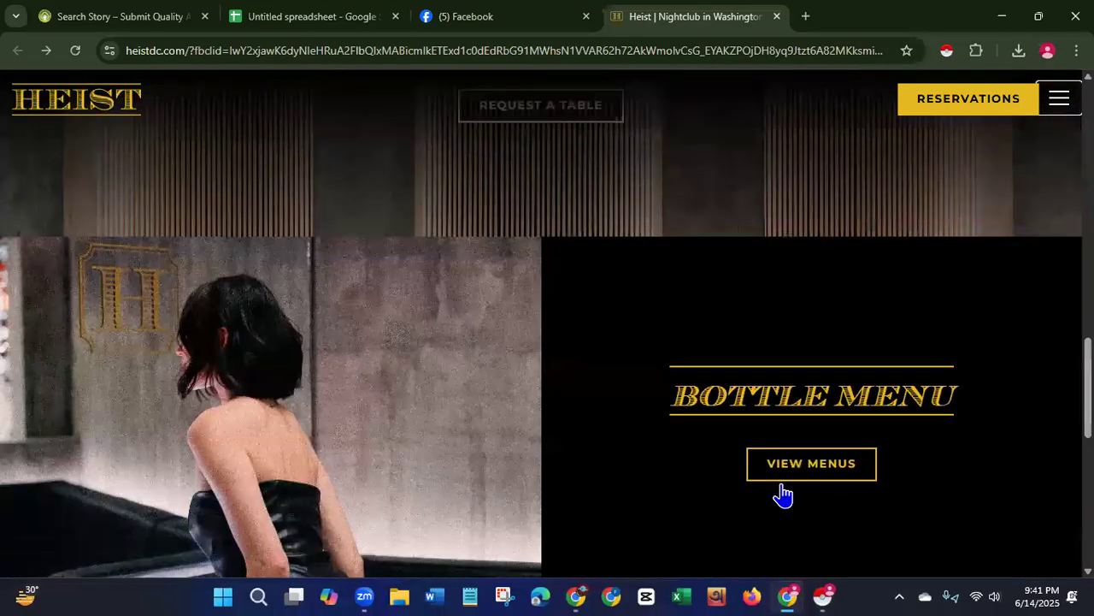
scroll(812, 464, "up", 8)
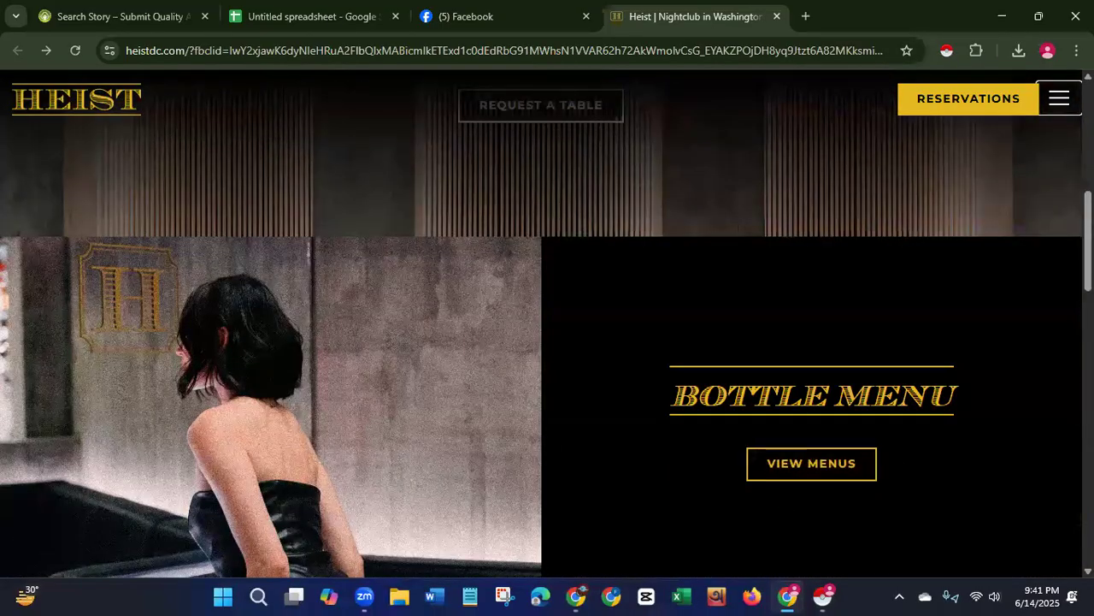
scroll(811, 464, "down", 12)
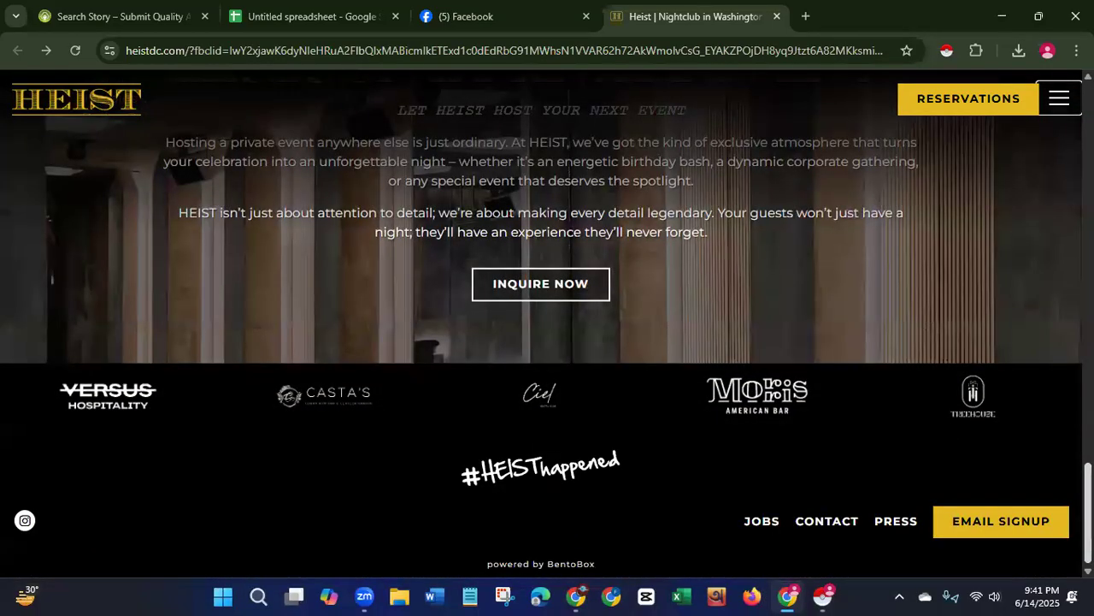
scroll(547, 325, "up", 1)
scroll(547, 325, "up", 3)
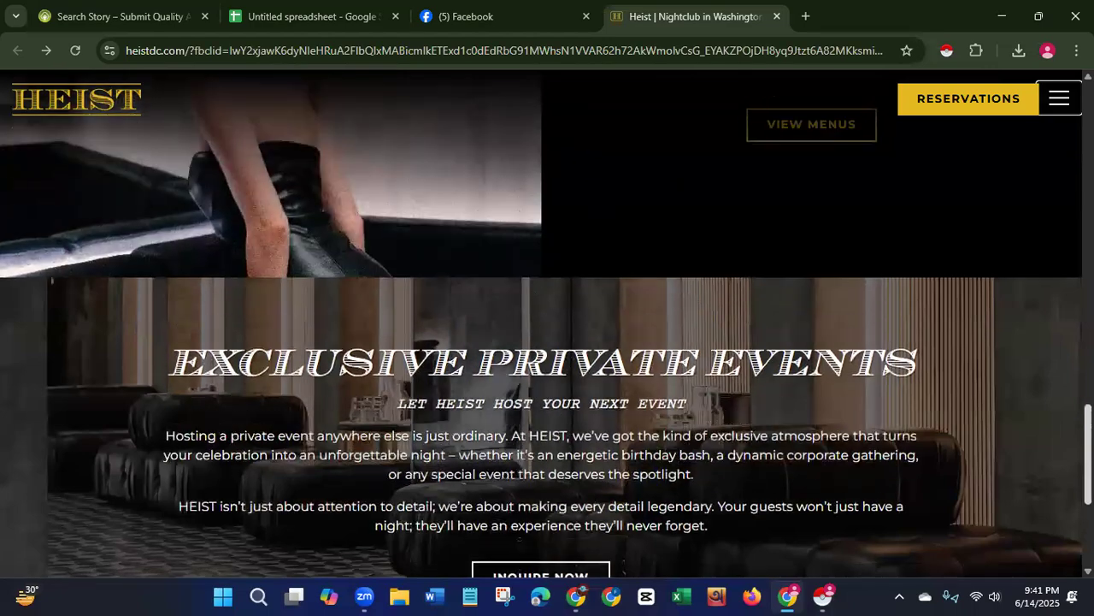
scroll(547, 325, "down", 4)
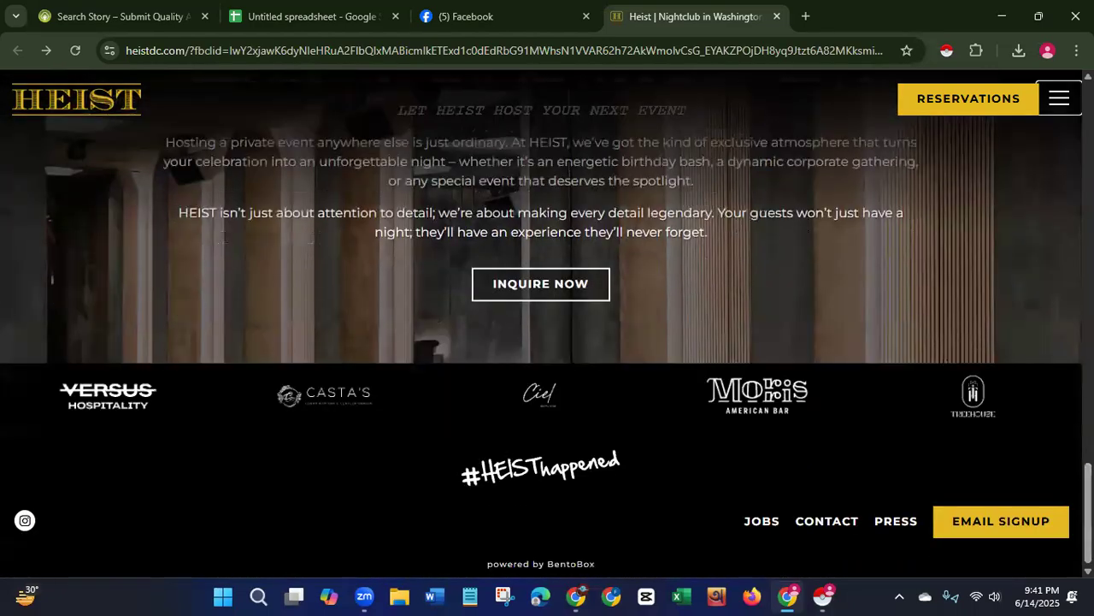
- Open the HEIST Contact page from the footer, check it for contact details and return to the home page
left_click(721, 582)
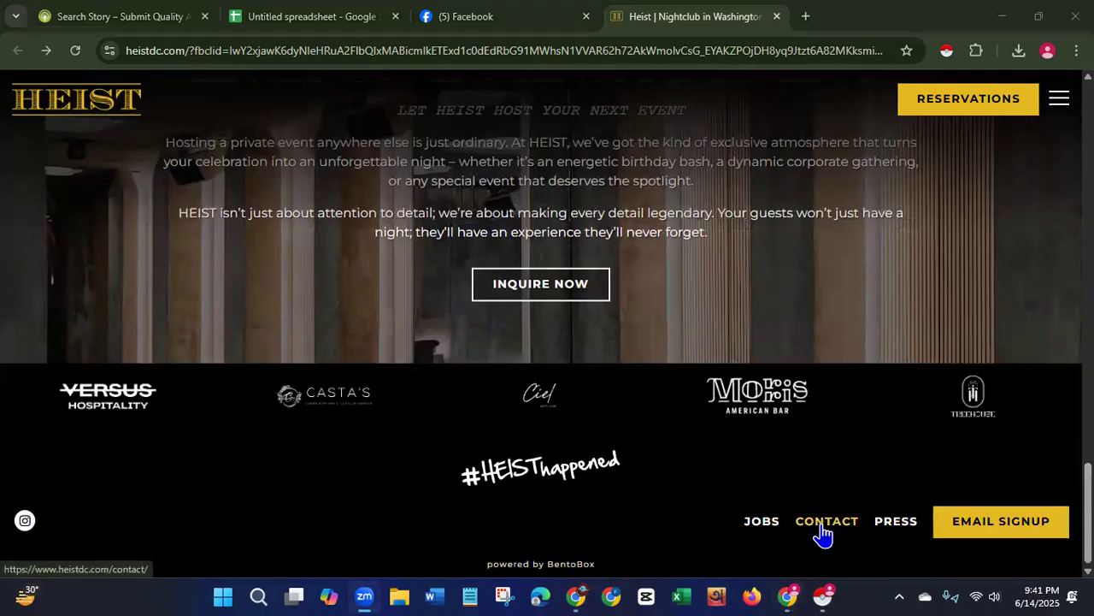
left_click(819, 526)
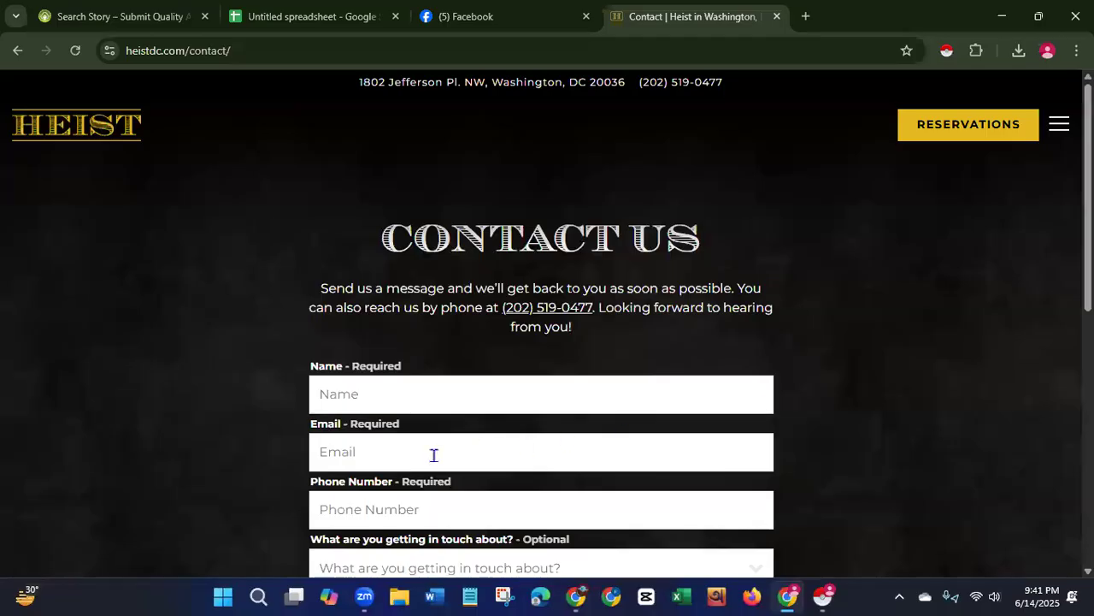
scroll(541, 451, "down", 6)
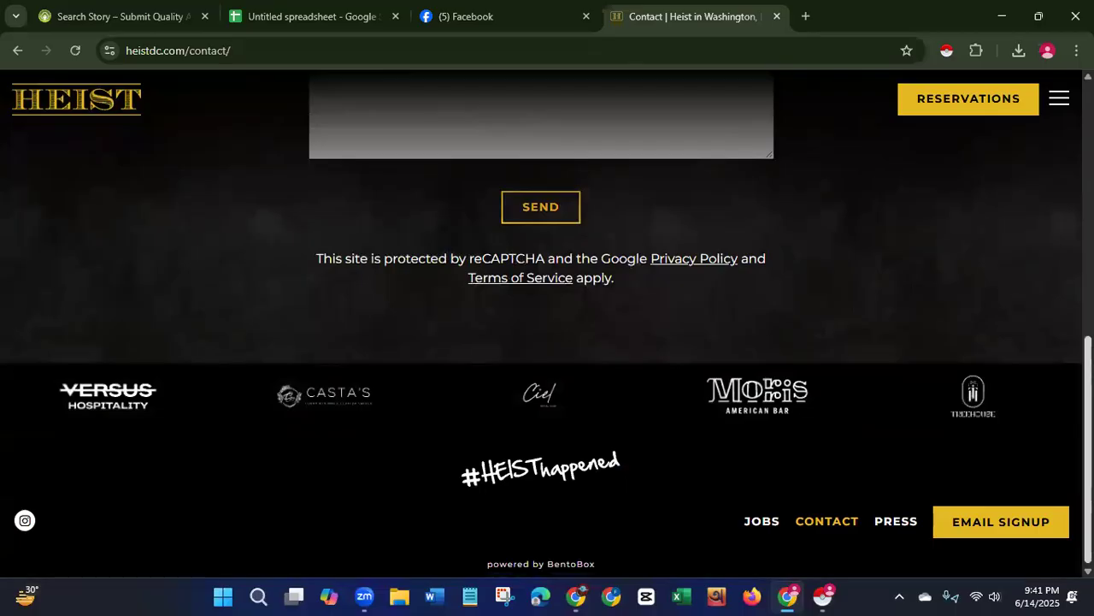
scroll(913, 86, "up", 7)
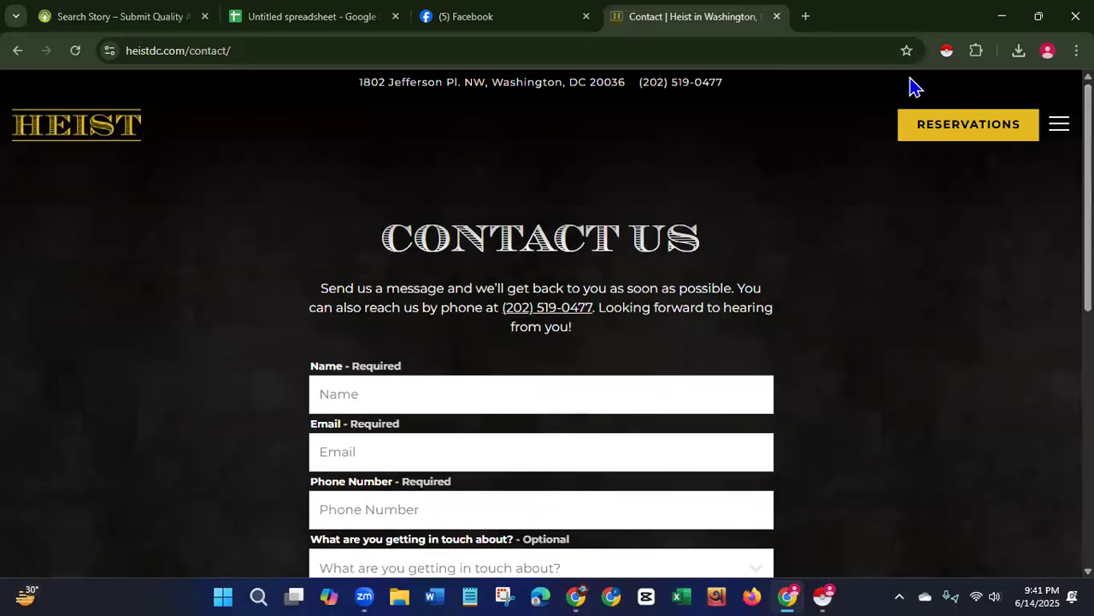
left_click(18, 52)
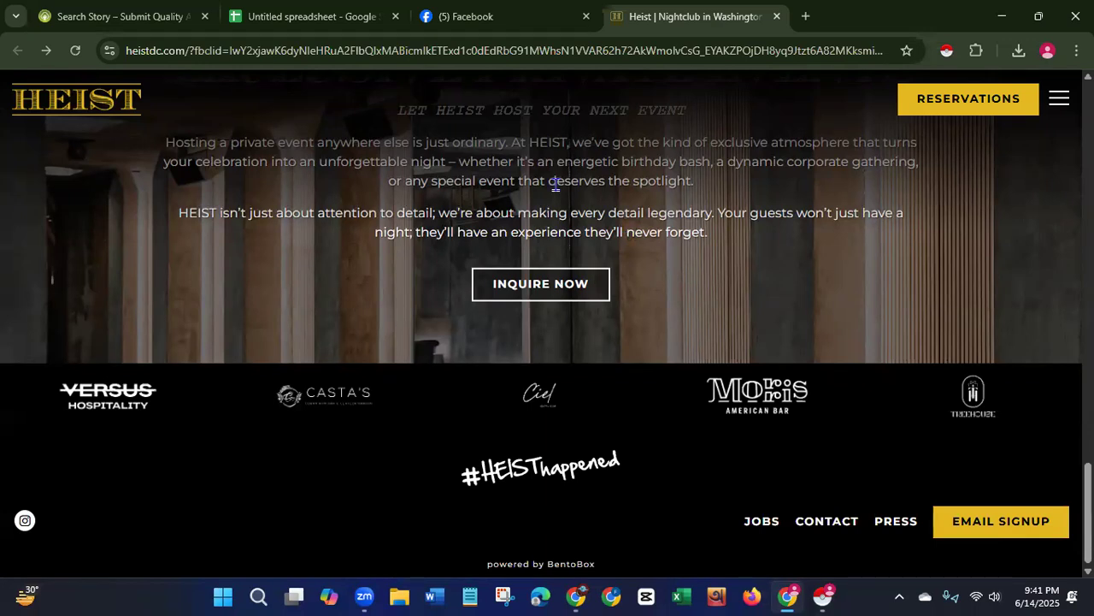
- Search Google for "email extractor" in a new tab and open the first Chrome Web Store result
left_click(806, 18)
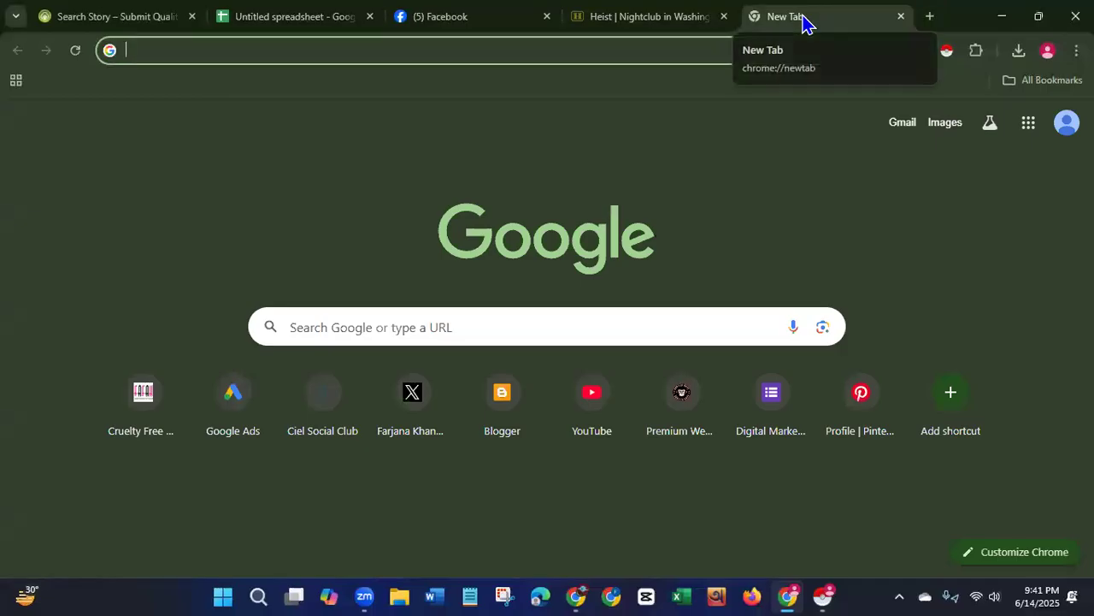
type("email")
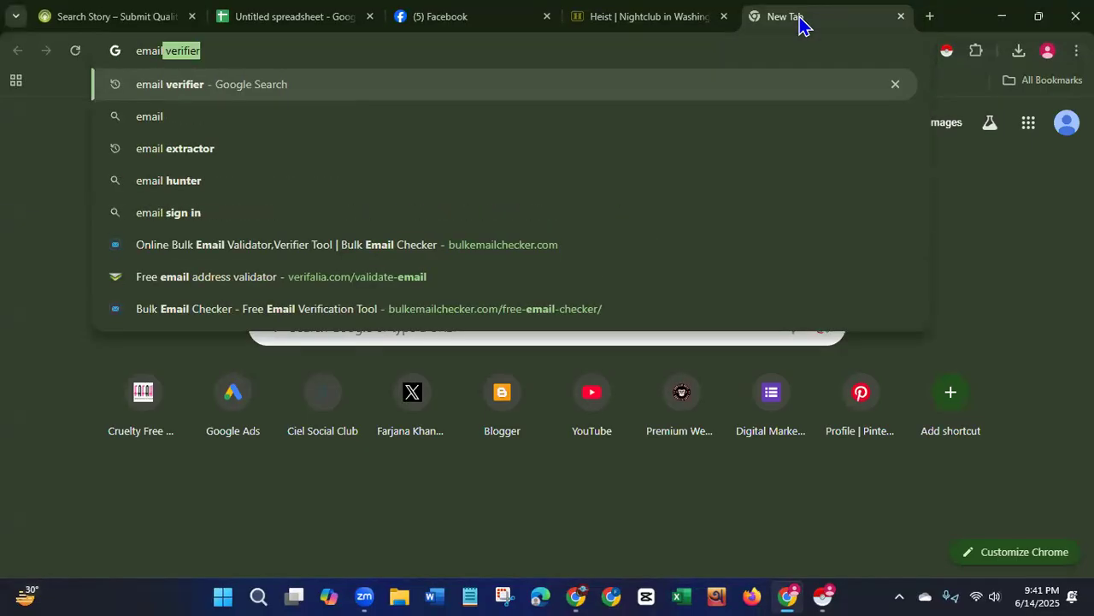
left_click(210, 157)
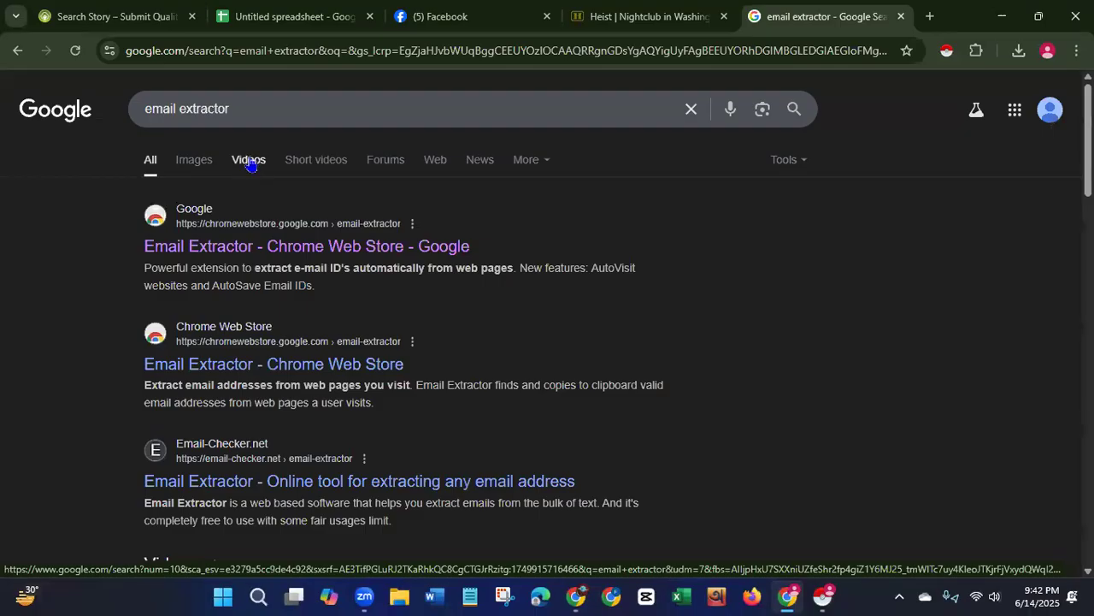
left_click(288, 252)
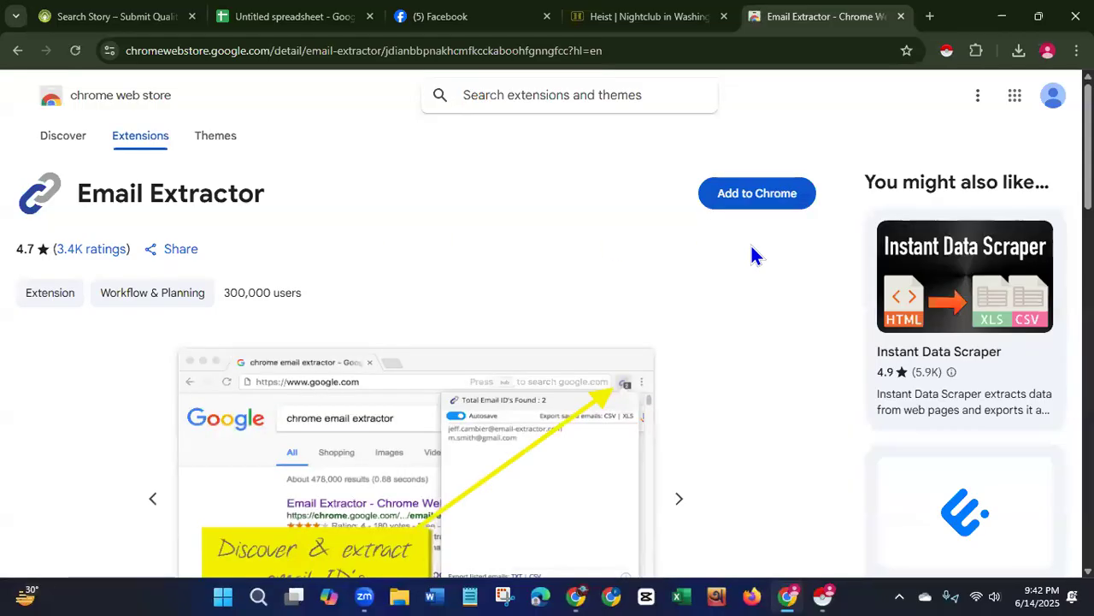
- Add the Email Extractor extension to Chrome, dismiss the installation notice and pin the extension
left_click(755, 198)
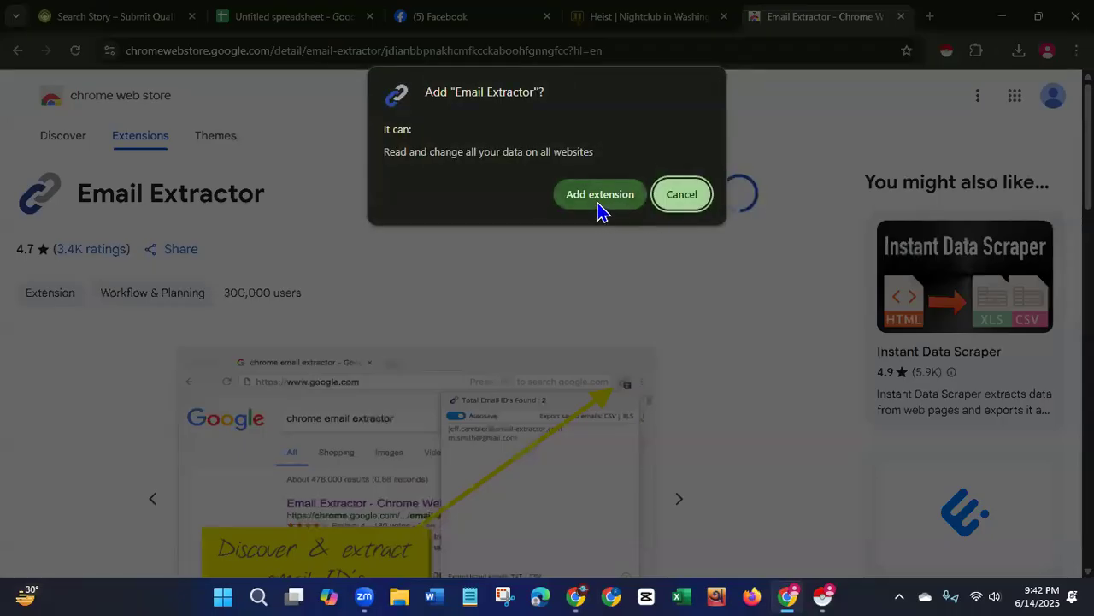
left_click(599, 198)
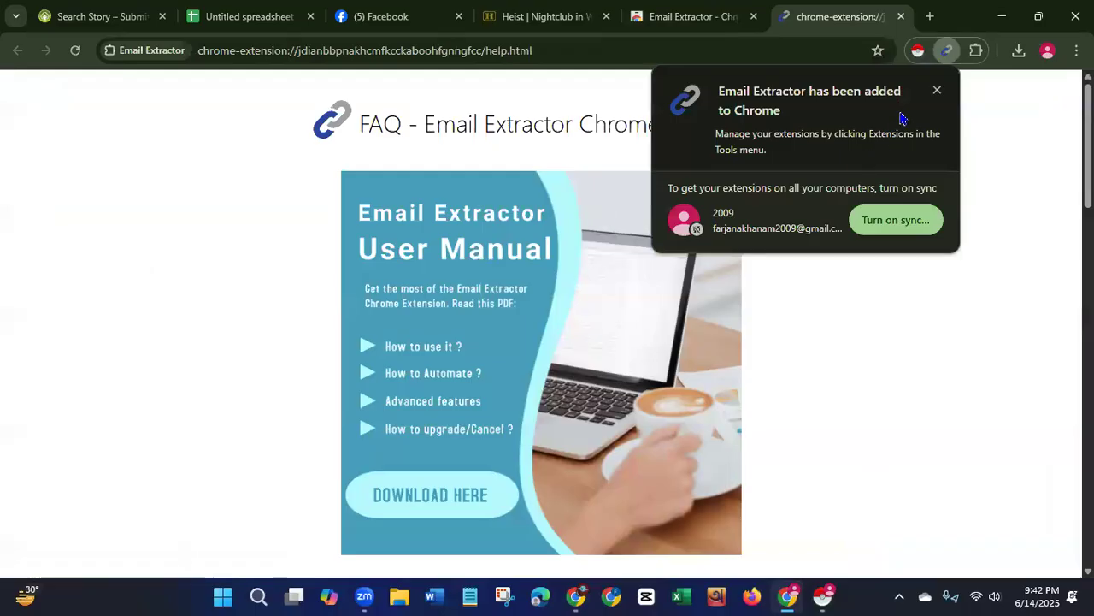
left_click(938, 92)
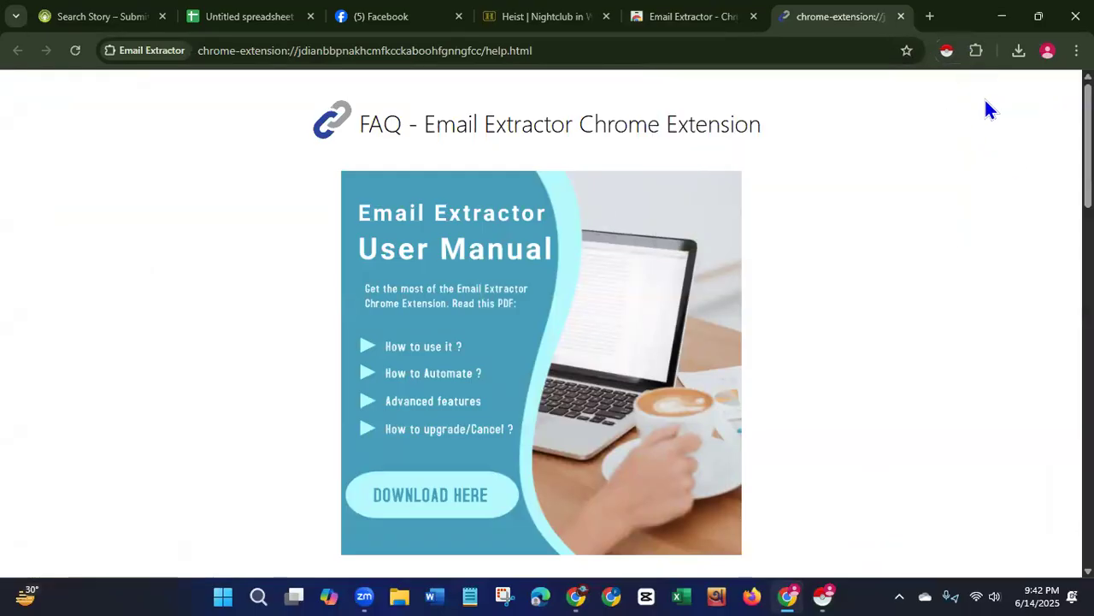
left_click(977, 53)
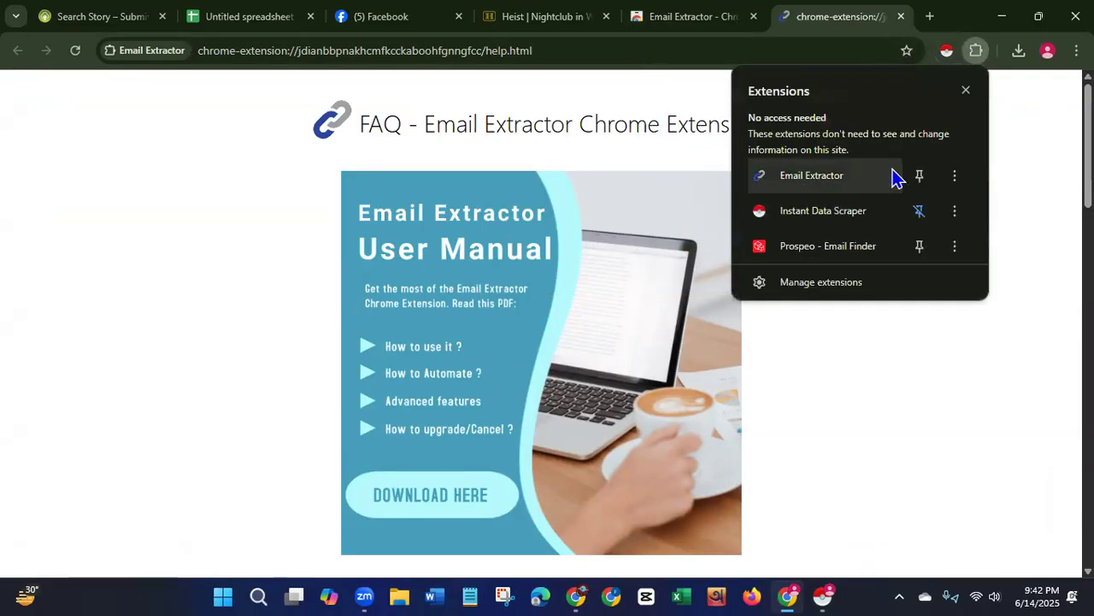
left_click(920, 180)
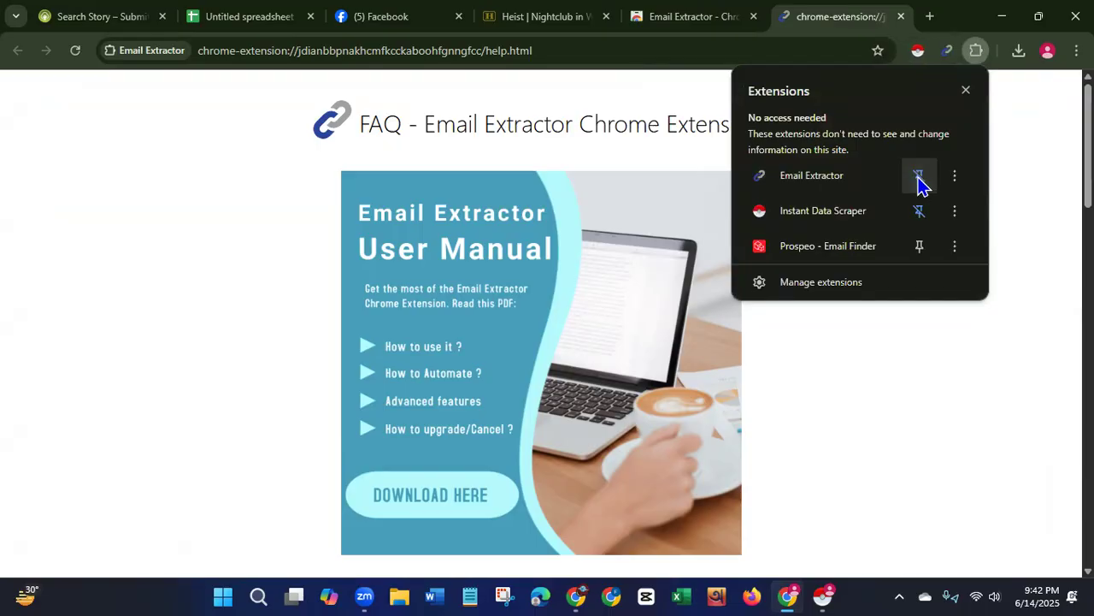
left_click(966, 90)
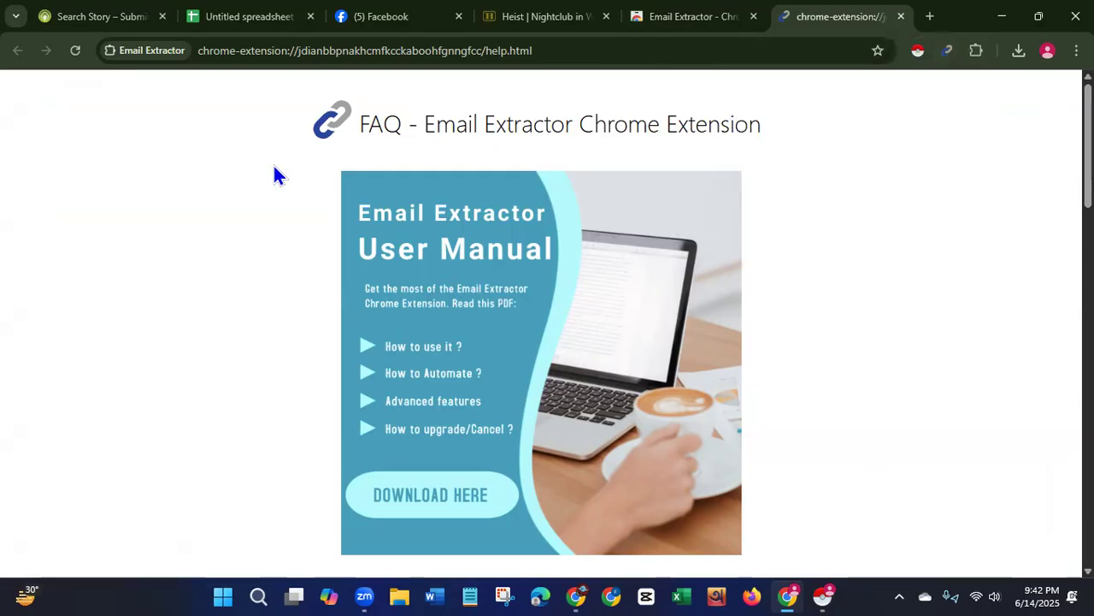
- Reload the HEIST home page and check it for email addresses with the Email Extractor extension
left_click(524, 27)
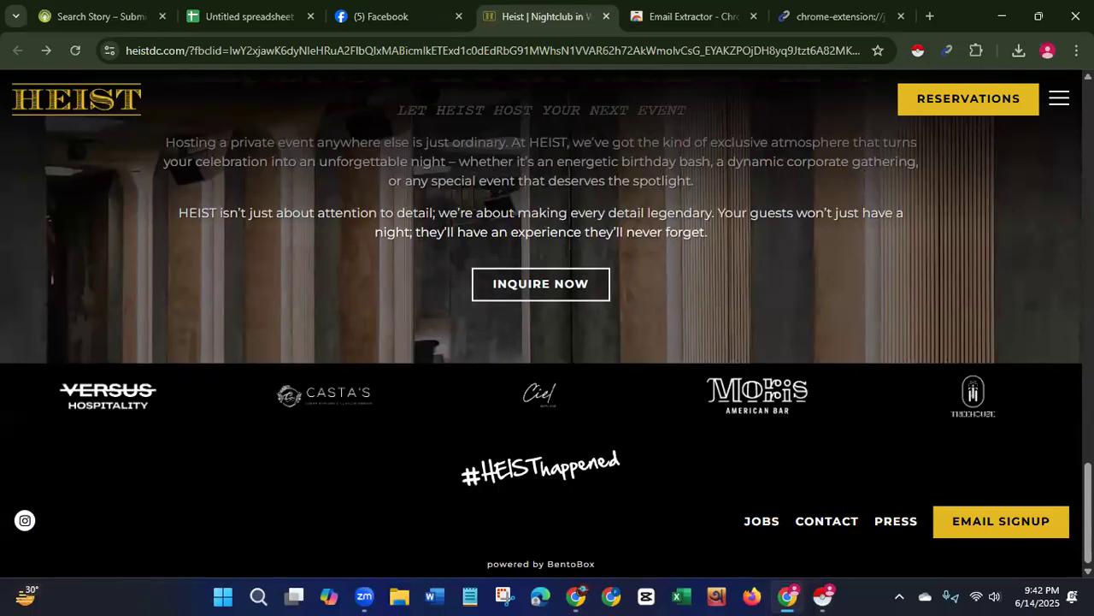
scroll(993, 124, "up", 20)
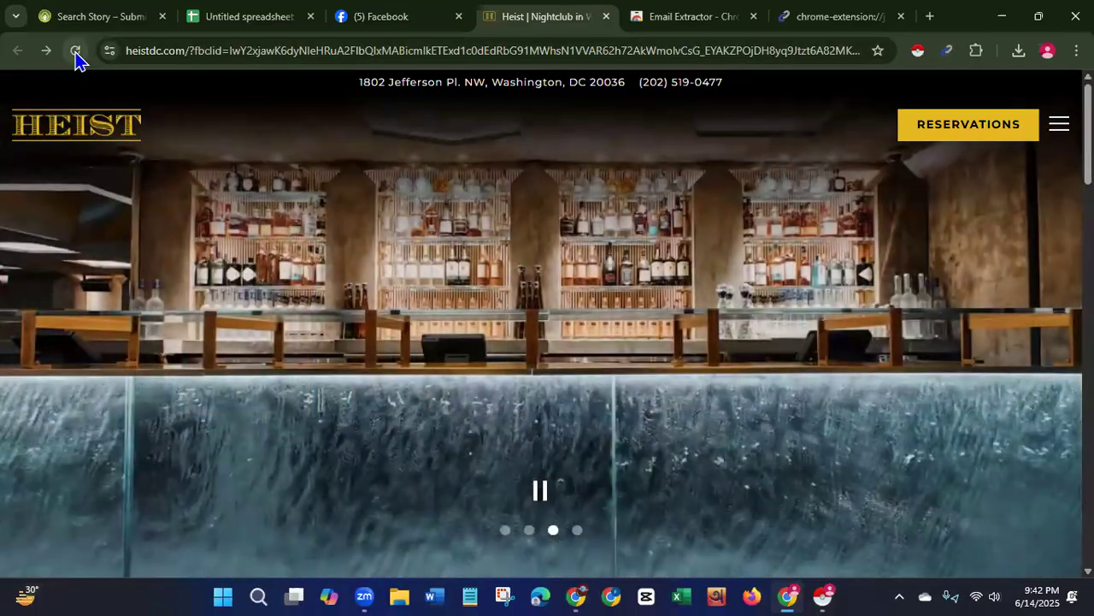
left_click(77, 53)
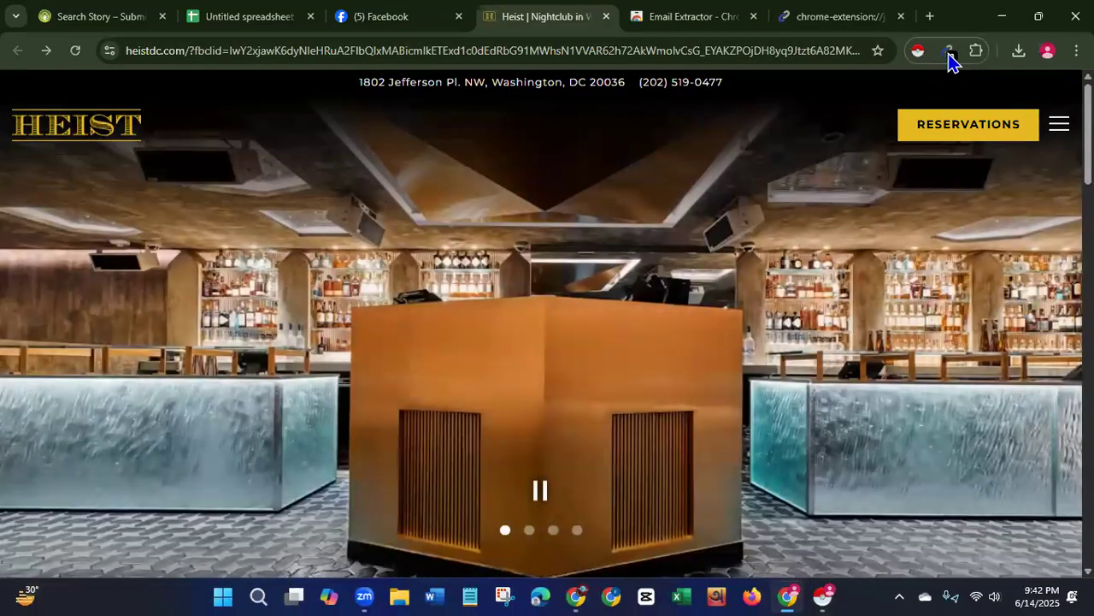
left_click(951, 53)
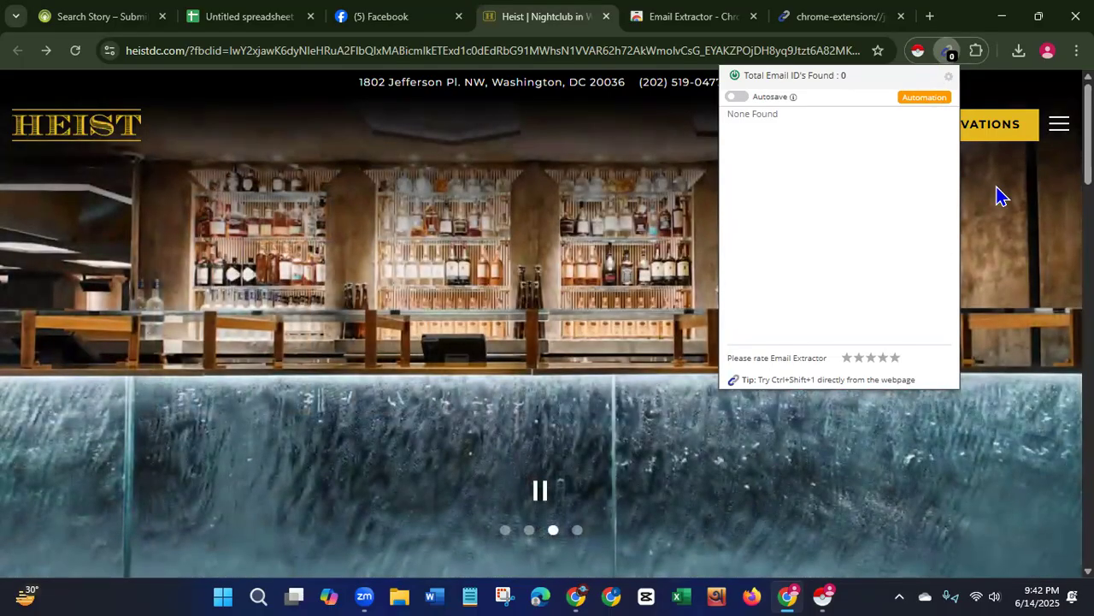
left_click(998, 195)
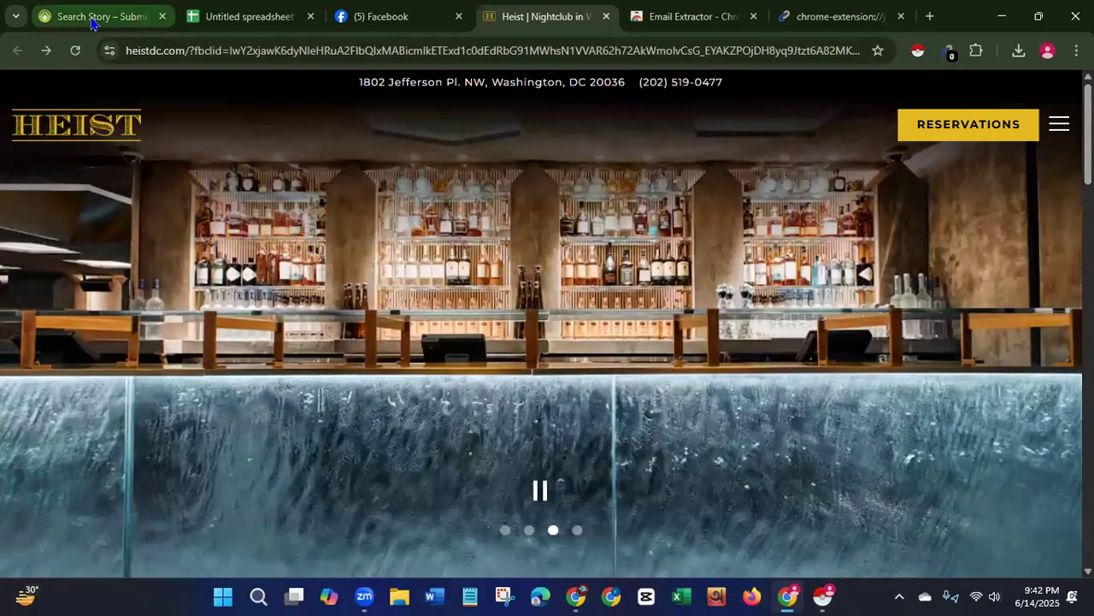
left_click(219, 23)
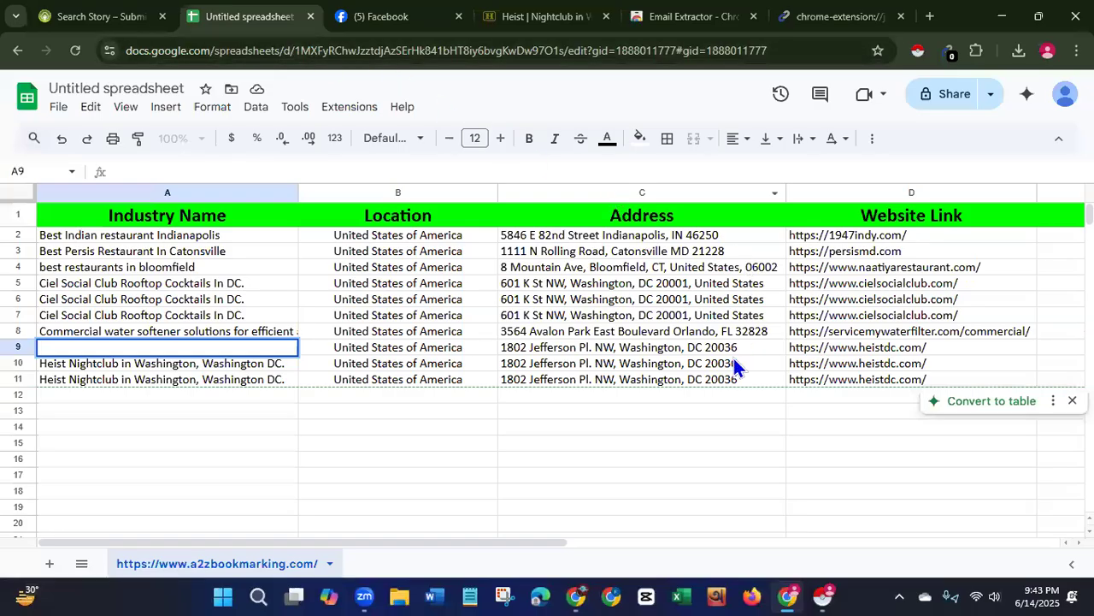
left_click(857, 252)
right_click(856, 252)
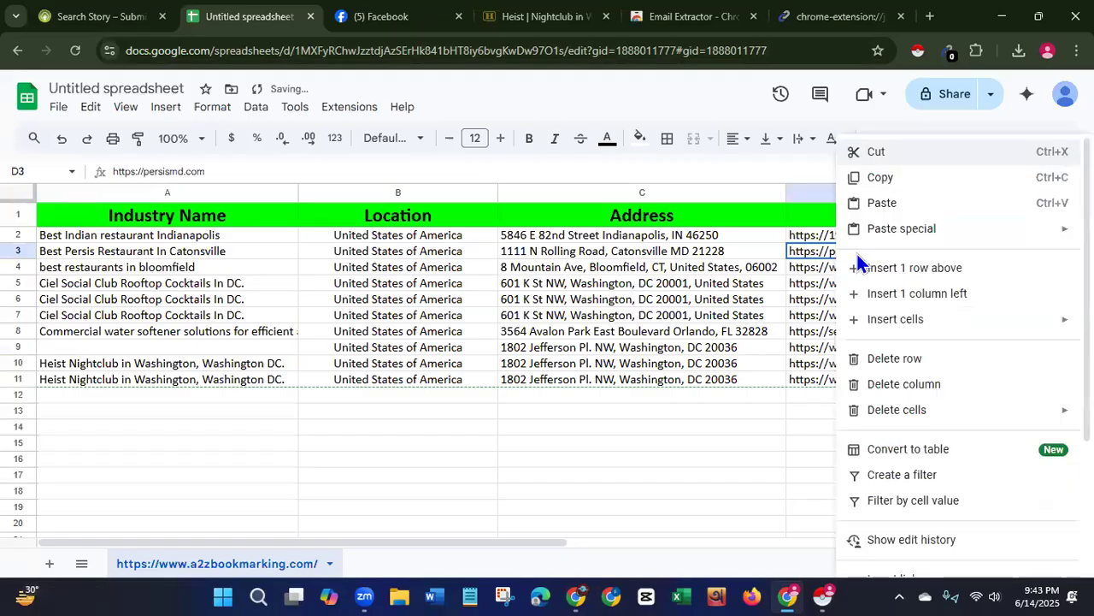
left_click(881, 177)
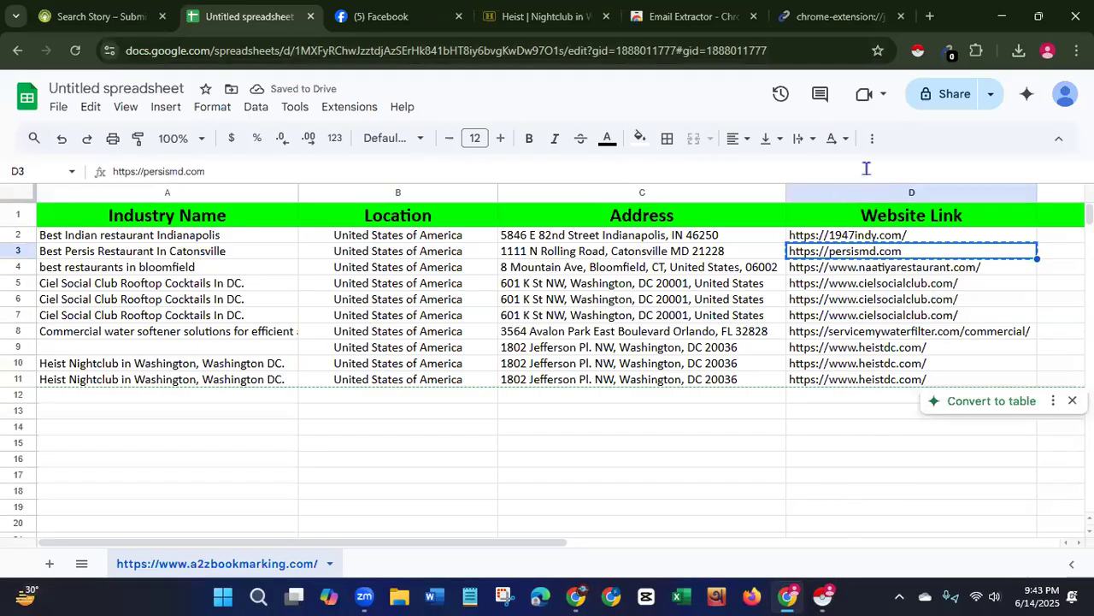
left_click(605, 17)
left_click(605, 18)
left_click(638, 17)
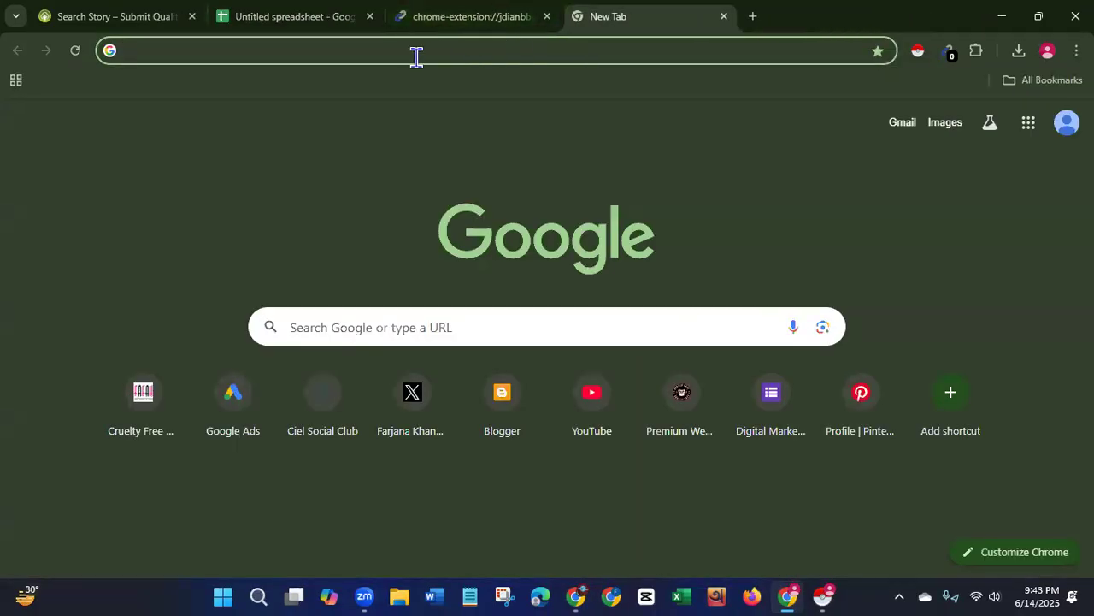
key("ctrl+v")
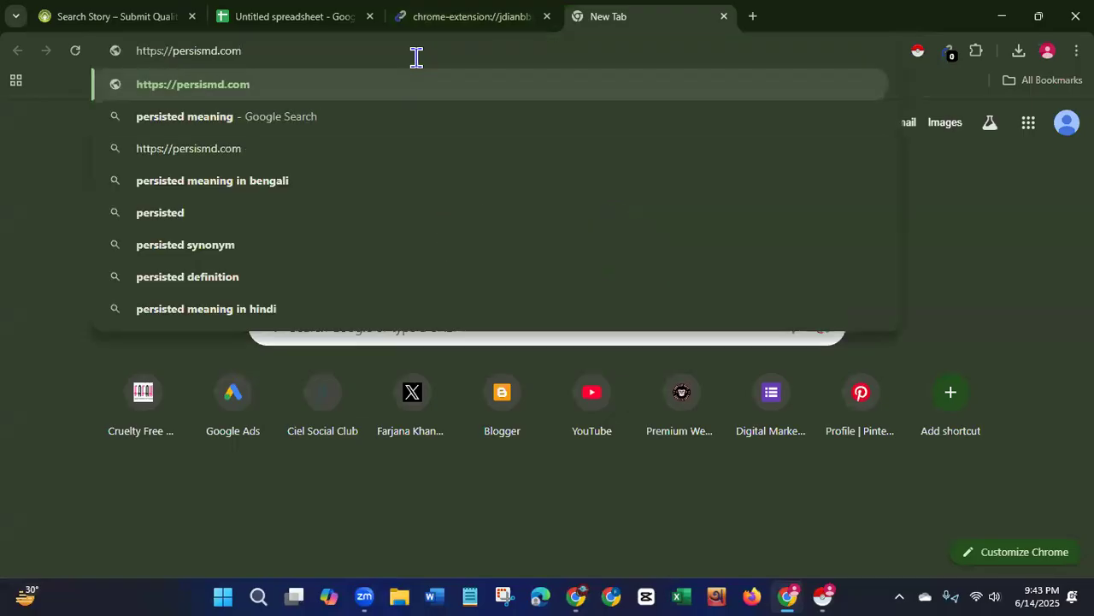
key("Return")
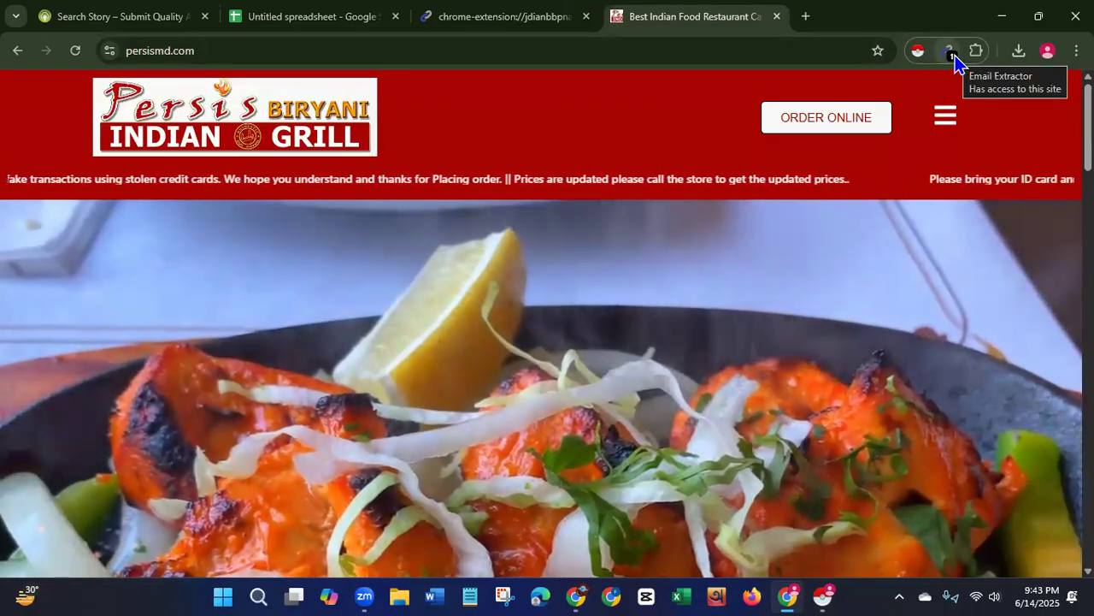
- Check the Persis Indian Grill home page with the Email Extractor extension, highlight the extracted address and close the extension window
left_click(951, 53)
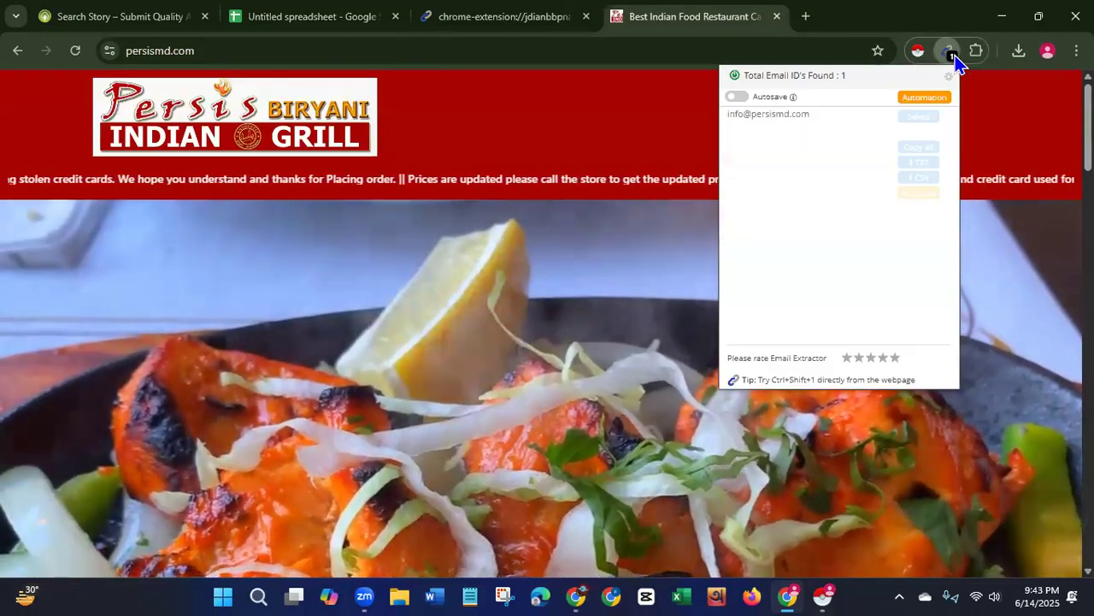
left_click_drag(730, 115, 811, 112)
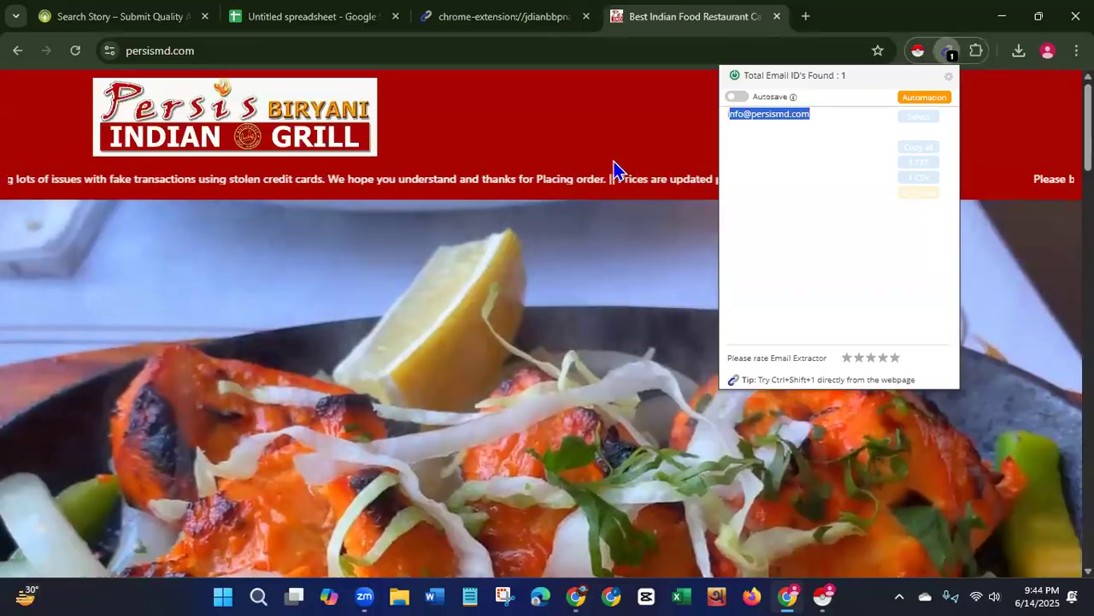
left_click(988, 126)
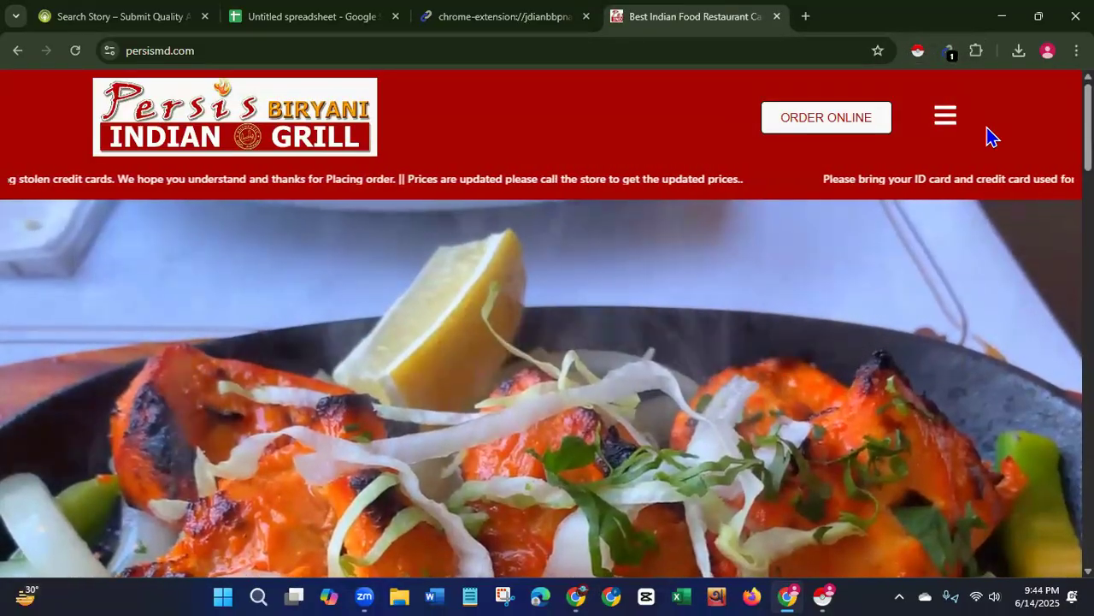
- Return to the A2Z Bookmarking search results and open the next page of Food & Beverages listings
left_click(306, 19)
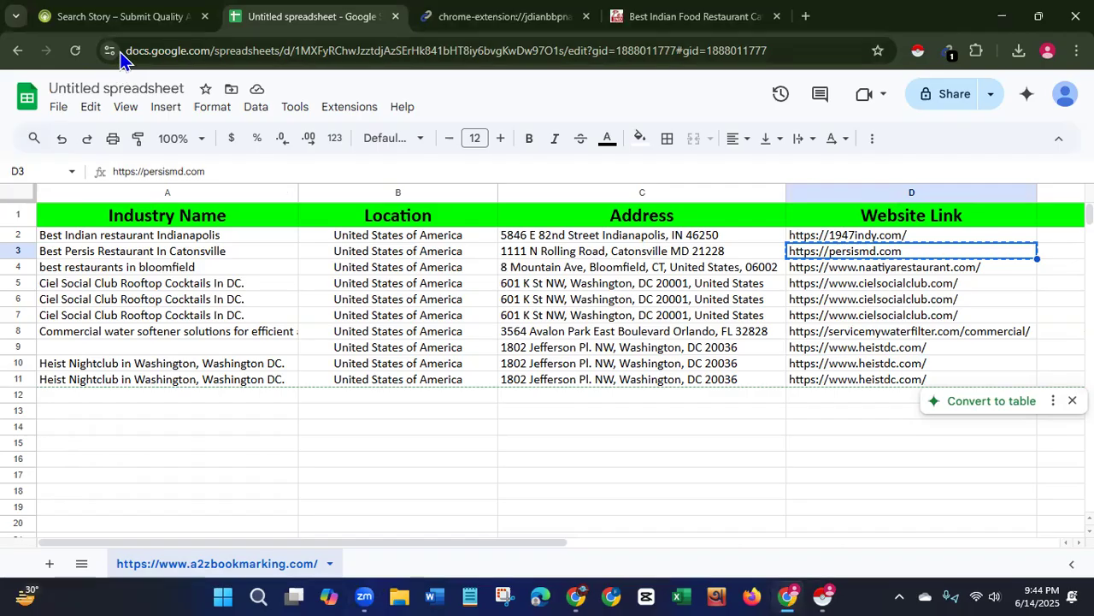
left_click(134, 19)
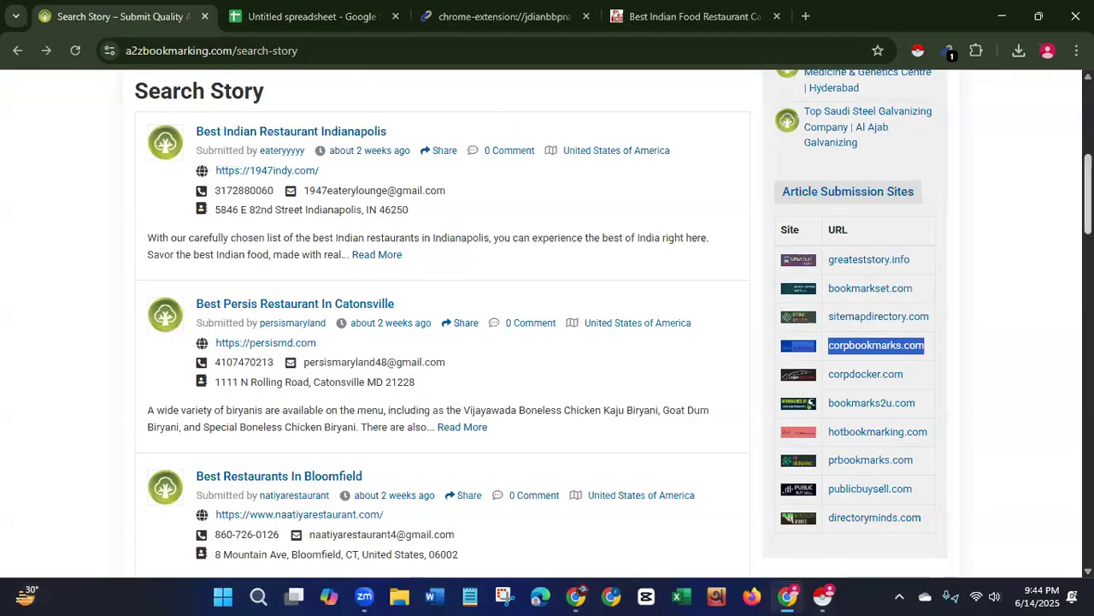
scroll(547, 325, "down", 14)
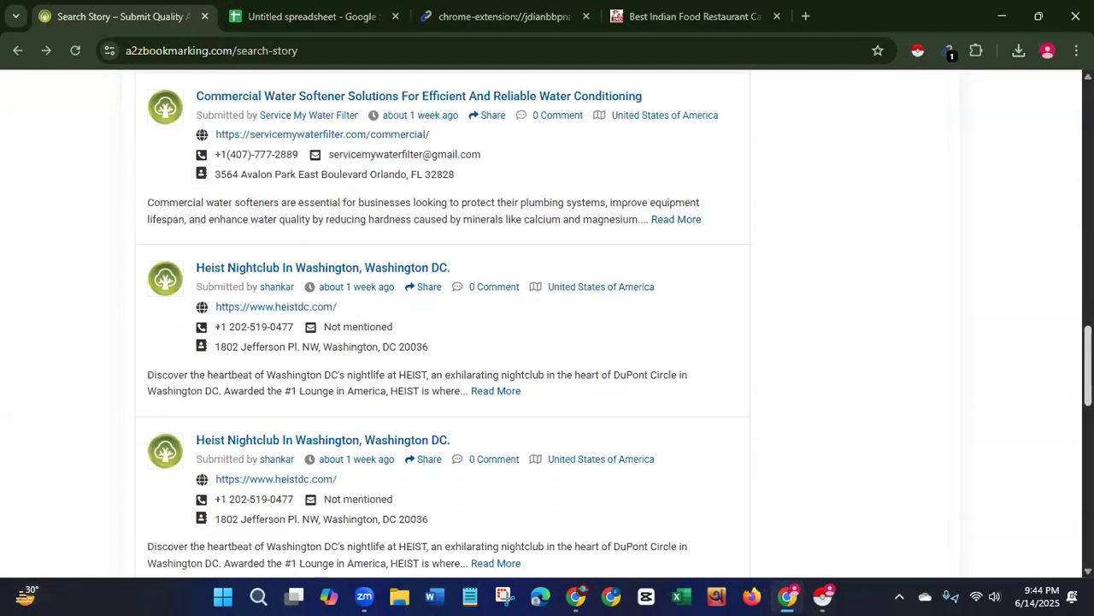
scroll(547, 325, "down", 1)
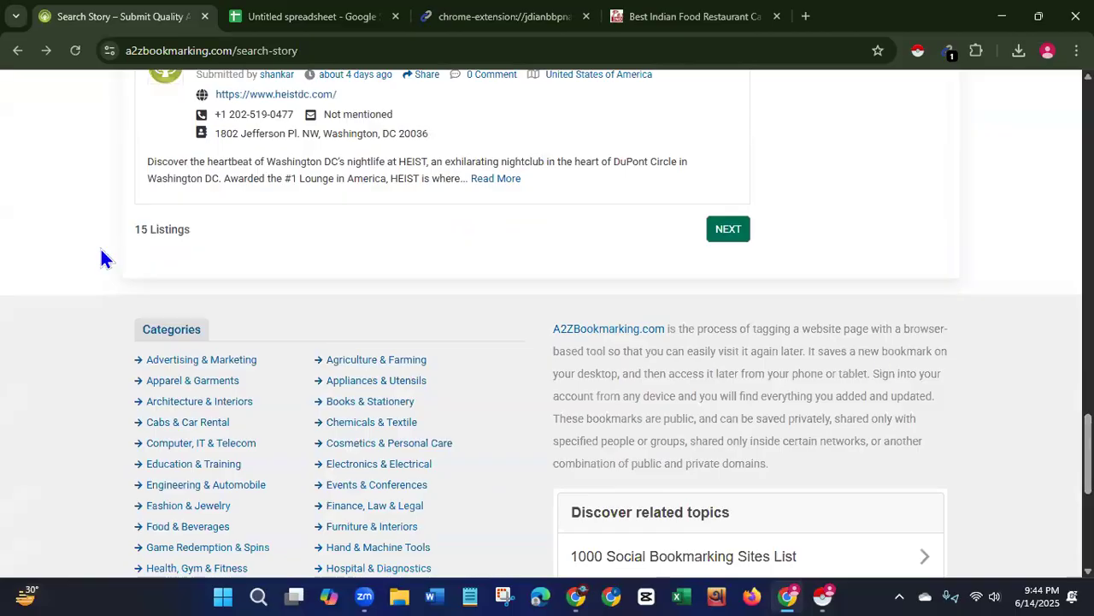
left_click(737, 239)
scroll(737, 240, "up", 7)
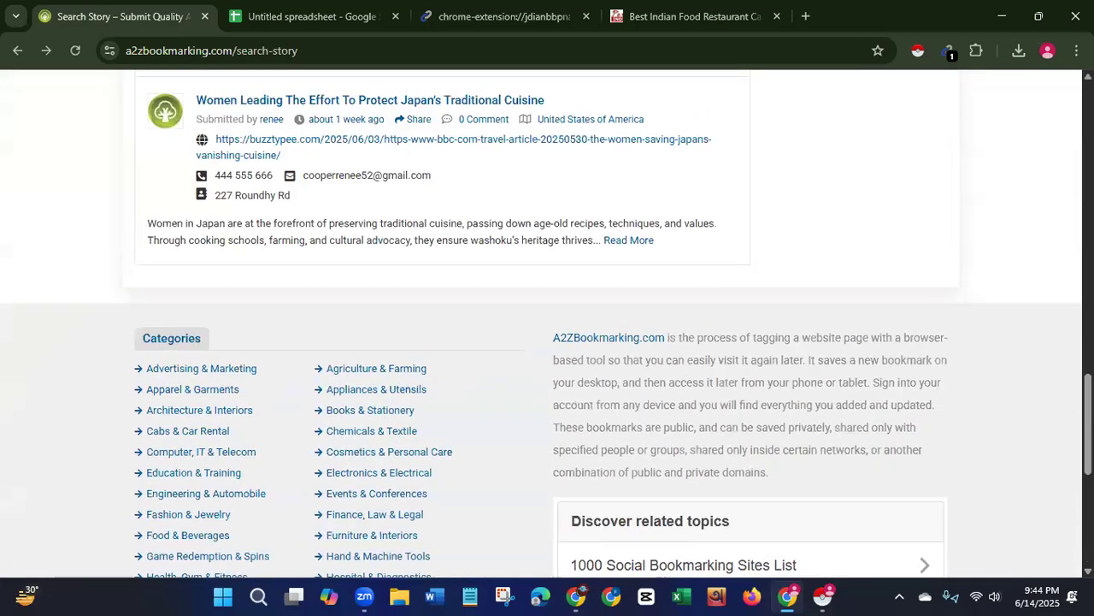
scroll(547, 325, "up", 10)
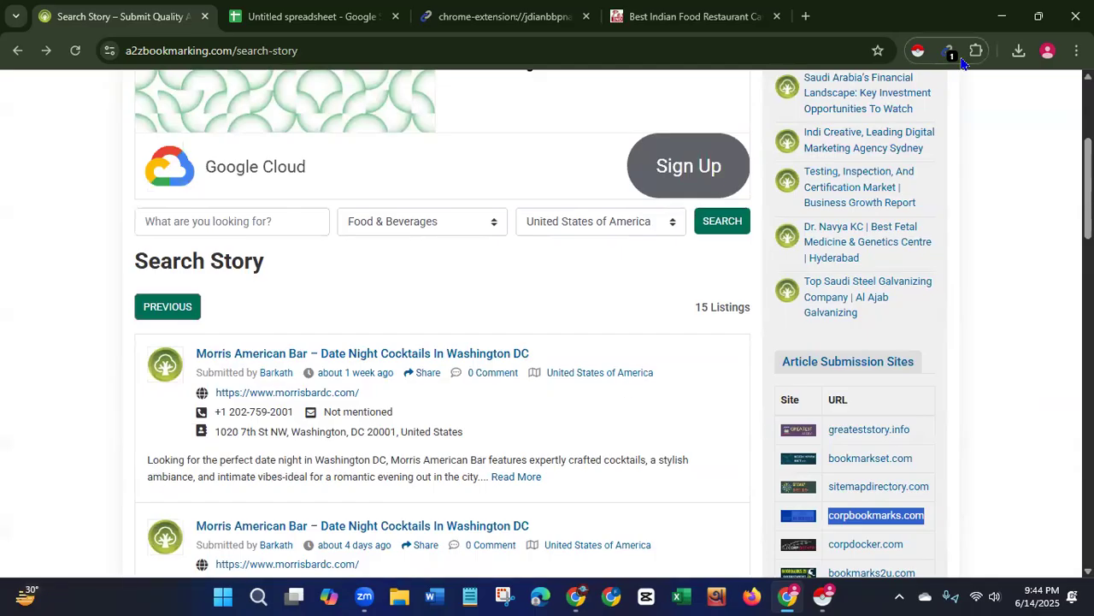
- Preview the data of this listings page in Instant Data Scraper and close the scraper window
left_click(916, 53)
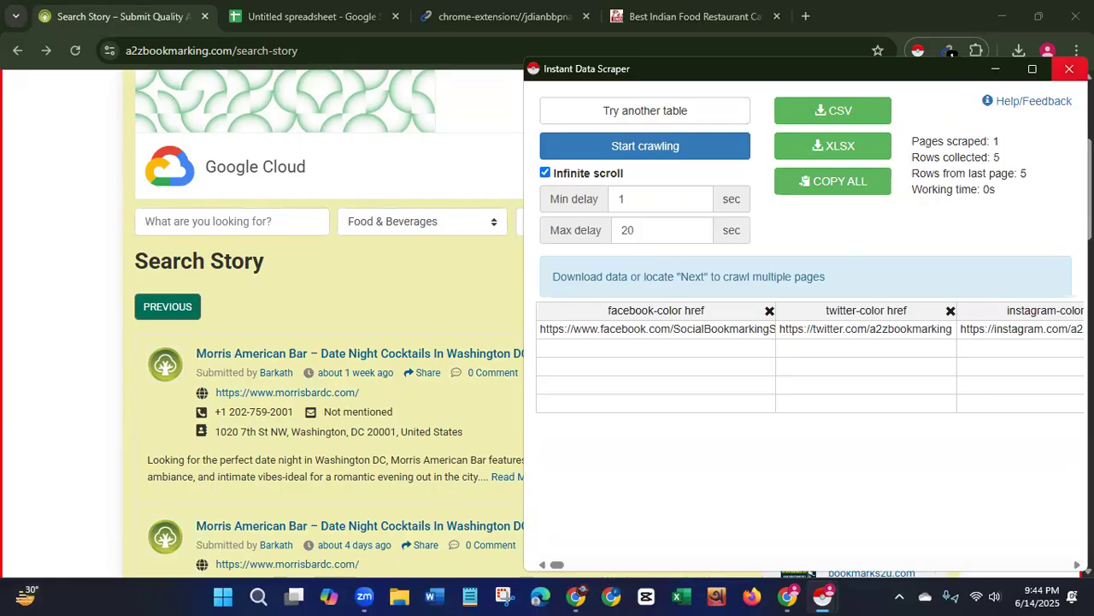
left_click(1069, 68)
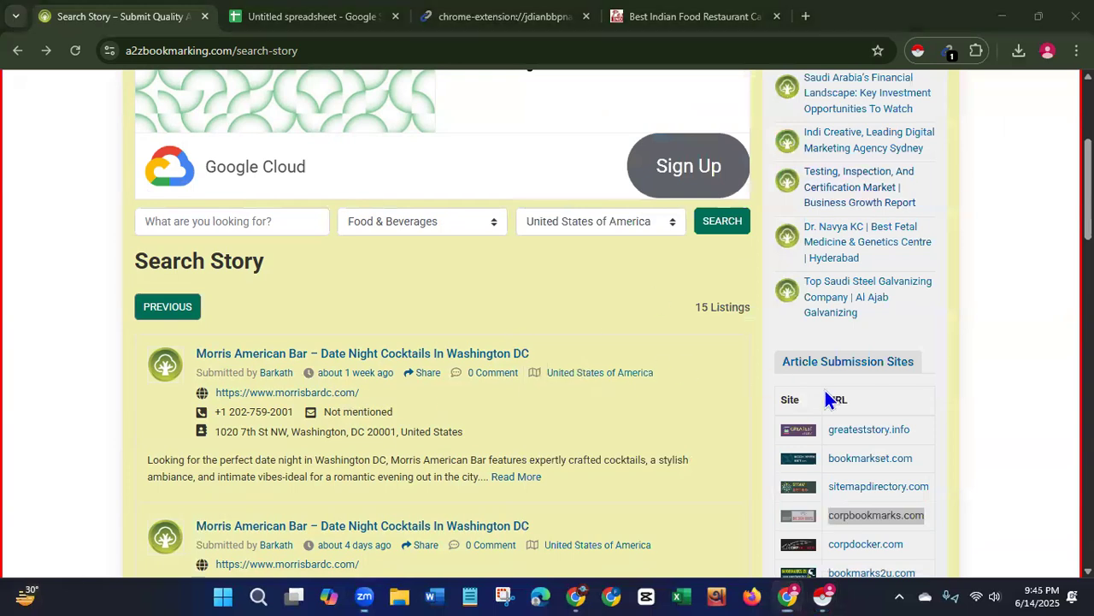
left_click_drag(805, 293, 915, 362)
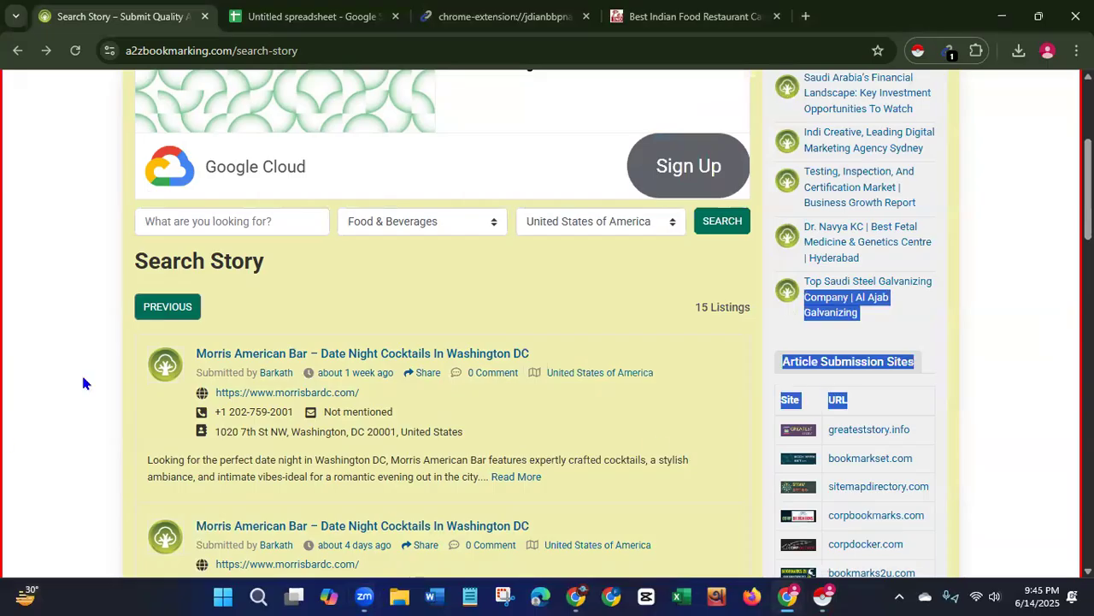
left_click(72, 398)
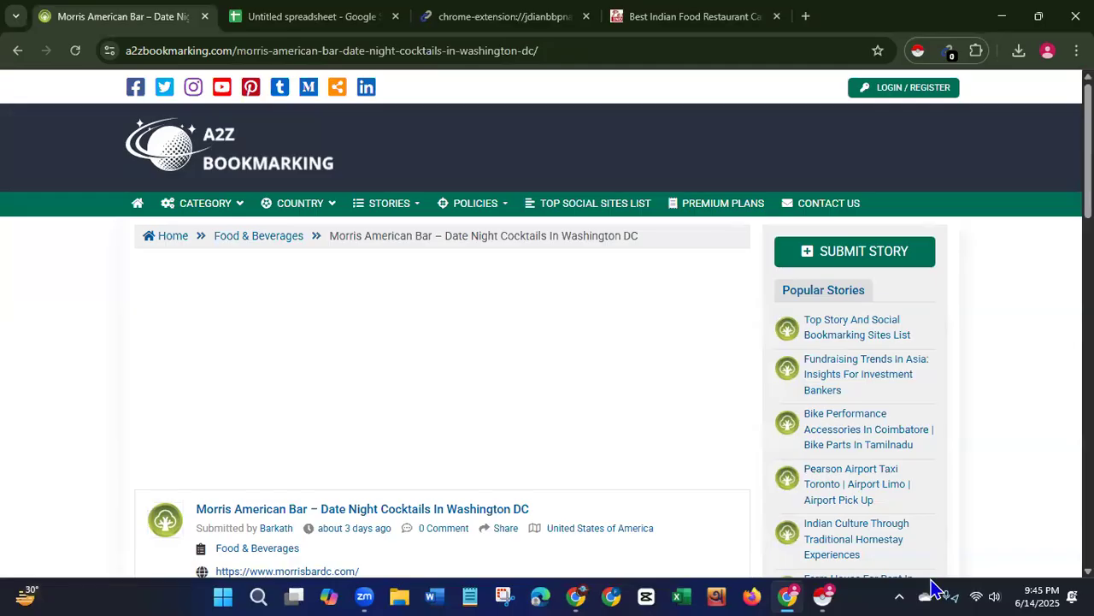
- Open the Morris American Bar website from its listing and check it for email addresses with the Email Extractor extension
left_click(283, 572)
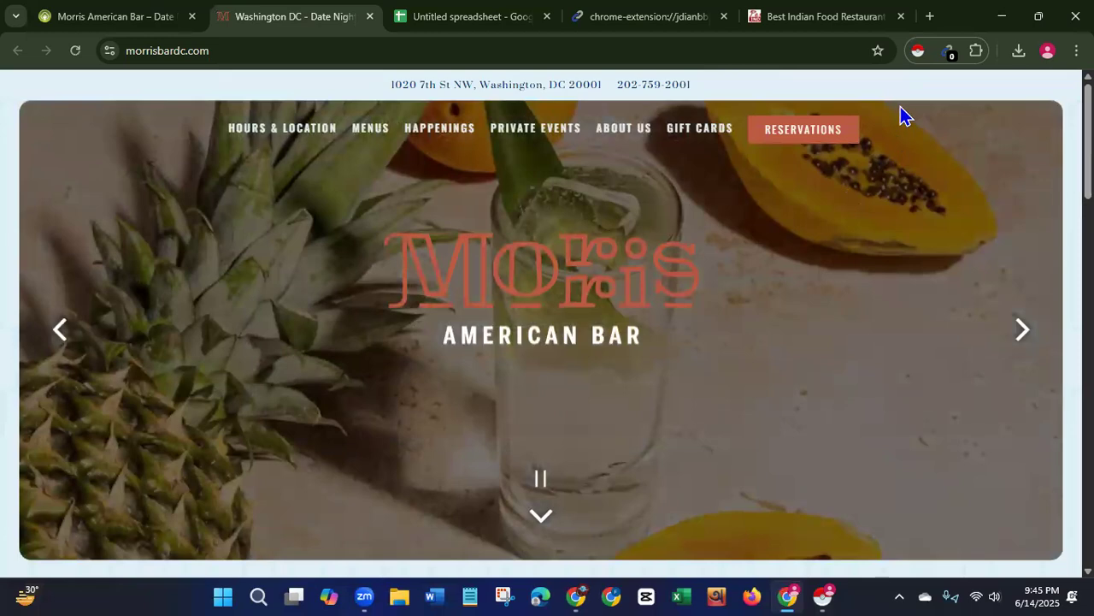
left_click(952, 56)
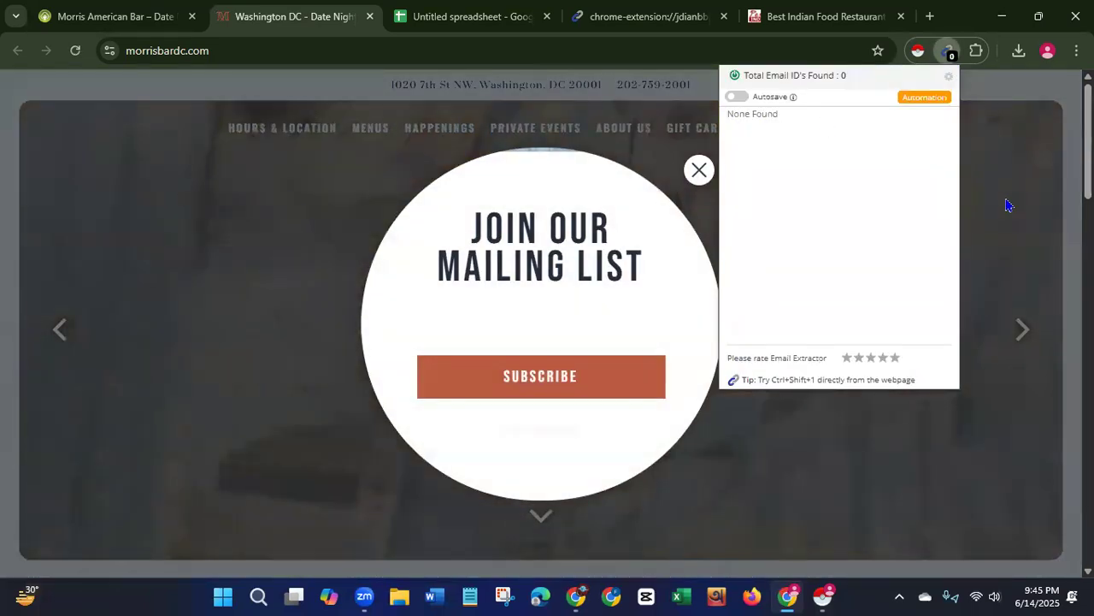
left_click(1006, 206)
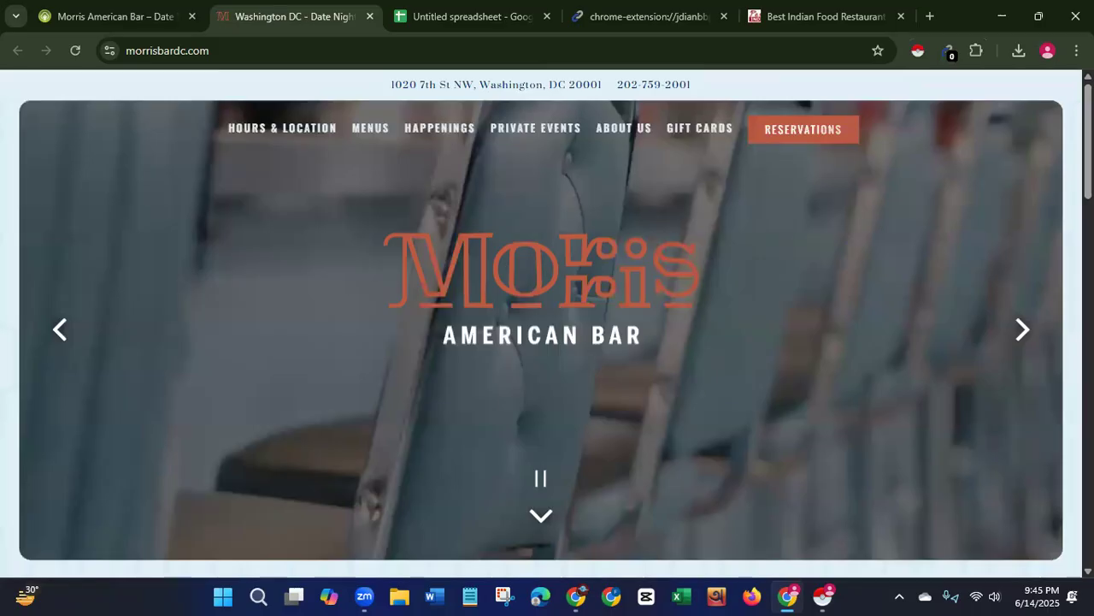
- Open Morris American Bar's Facebook page from the website footer, examine its intro for an email address and close the page
scroll(547, 325, "down", 5)
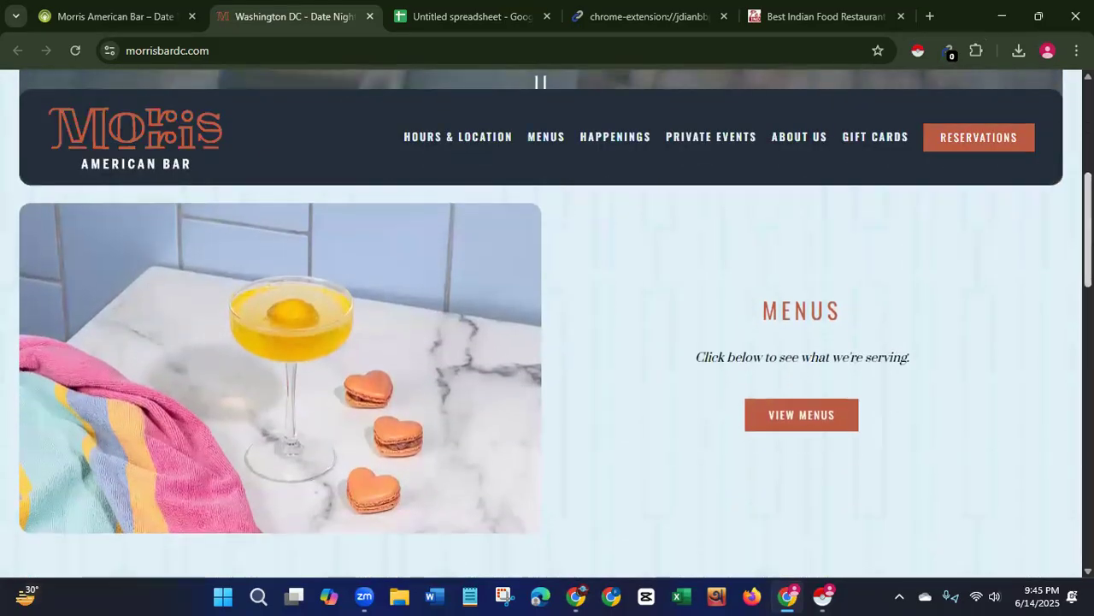
scroll(1064, 430, "down", 9)
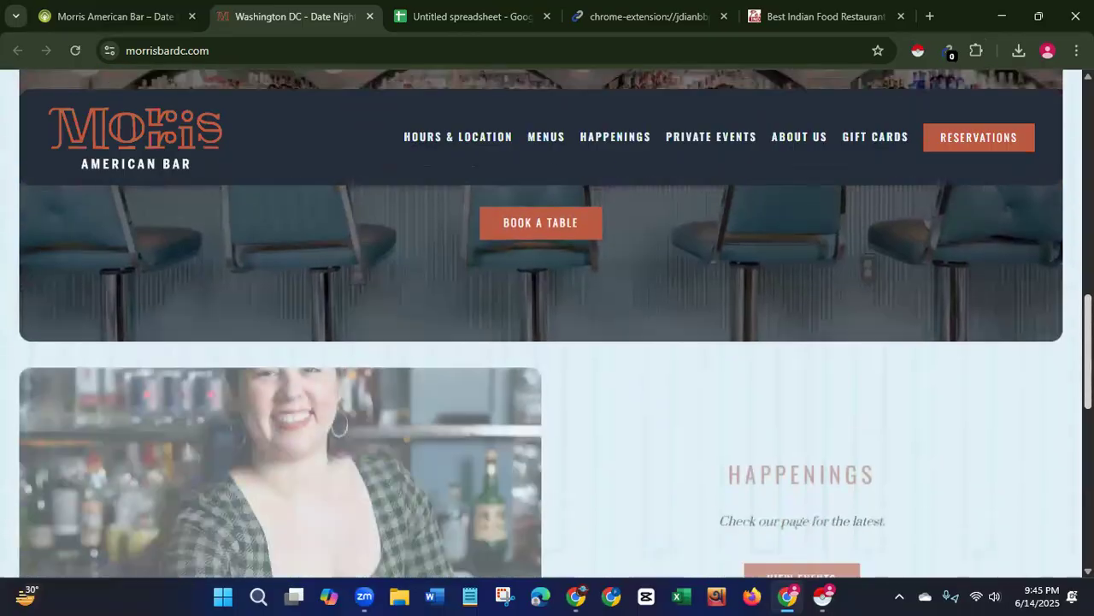
scroll(1064, 430, "down", 8)
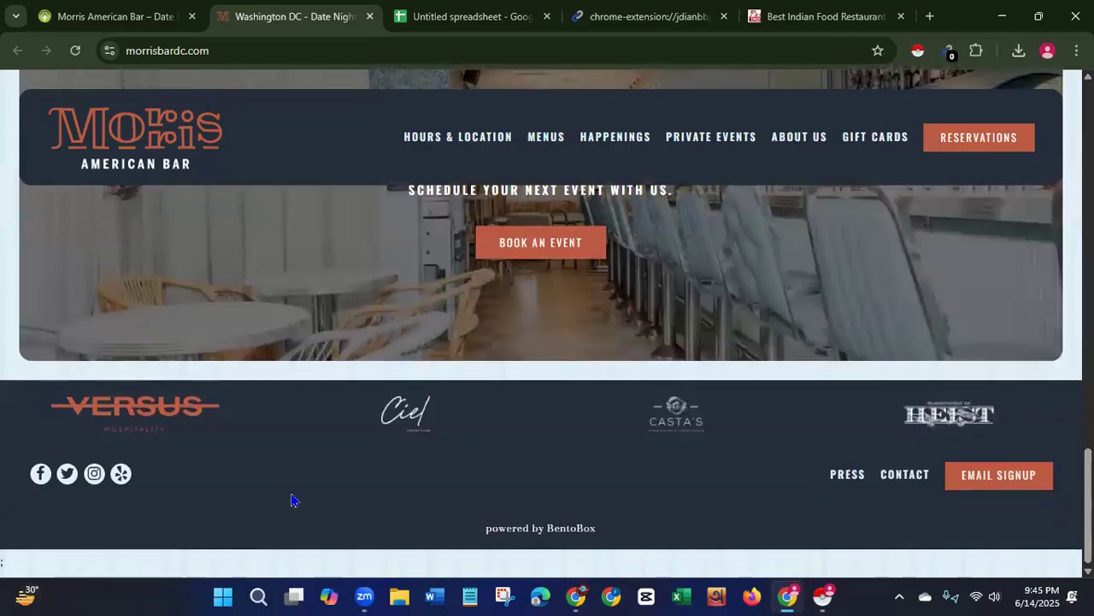
left_click(41, 475)
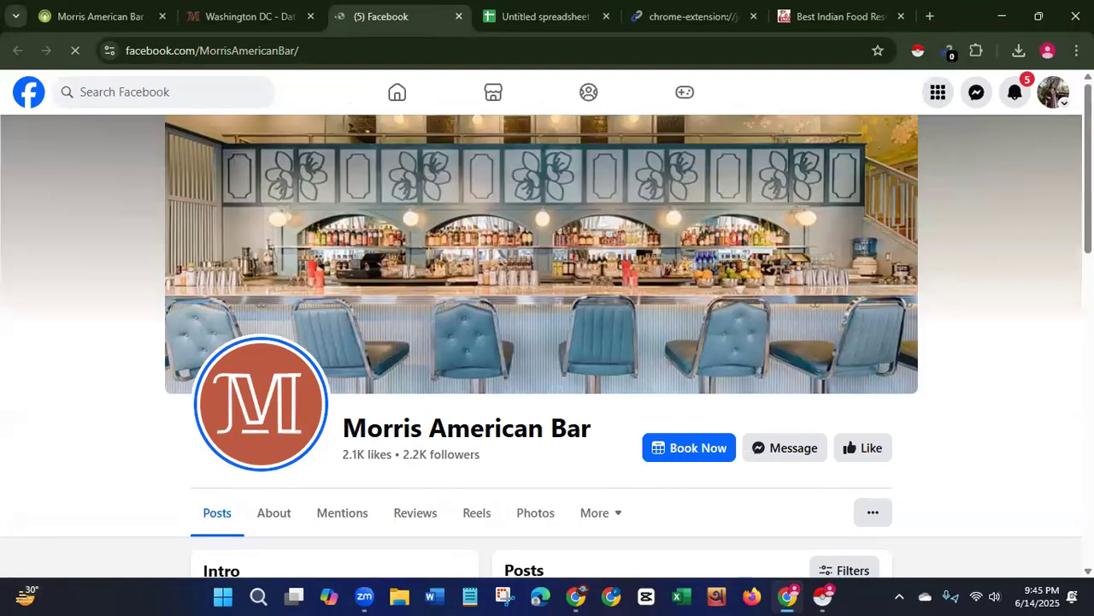
scroll(541, 346, "down", 3)
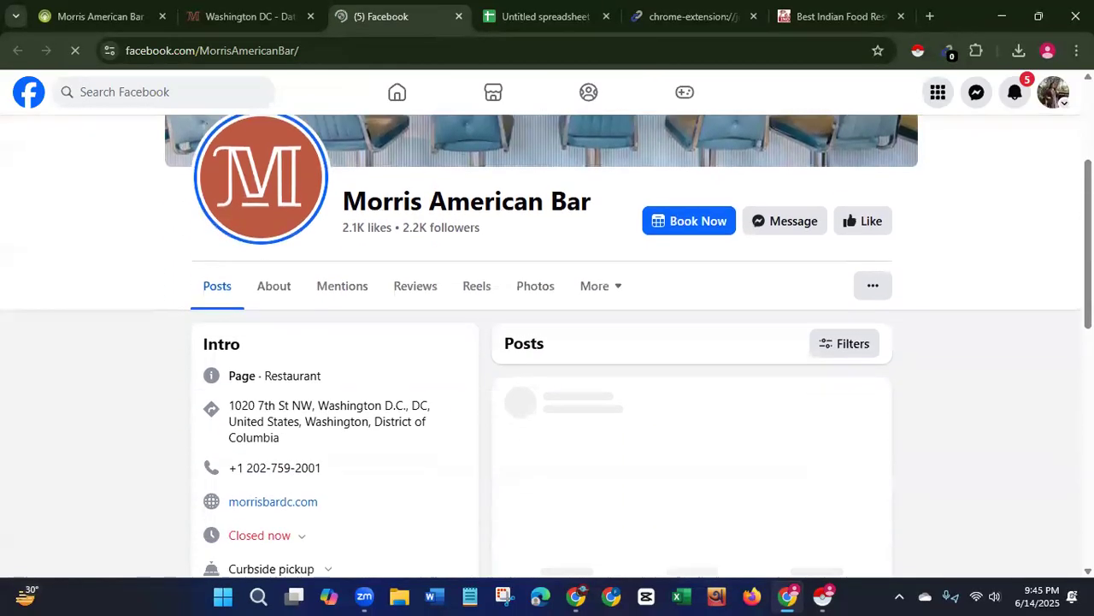
scroll(541, 347, "down", 2)
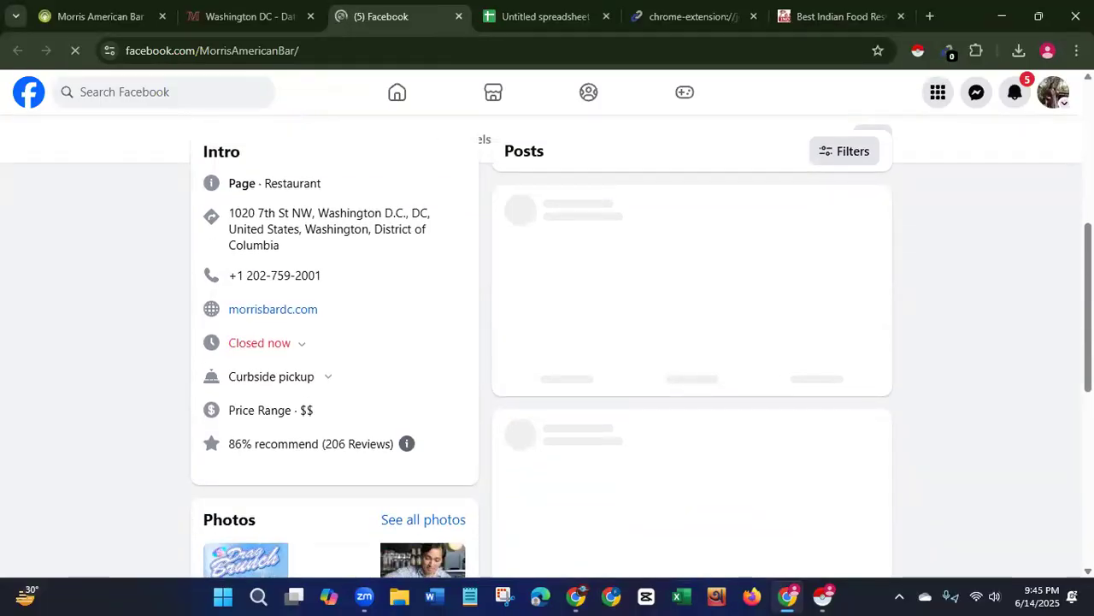
scroll(1051, 392, "down", 3)
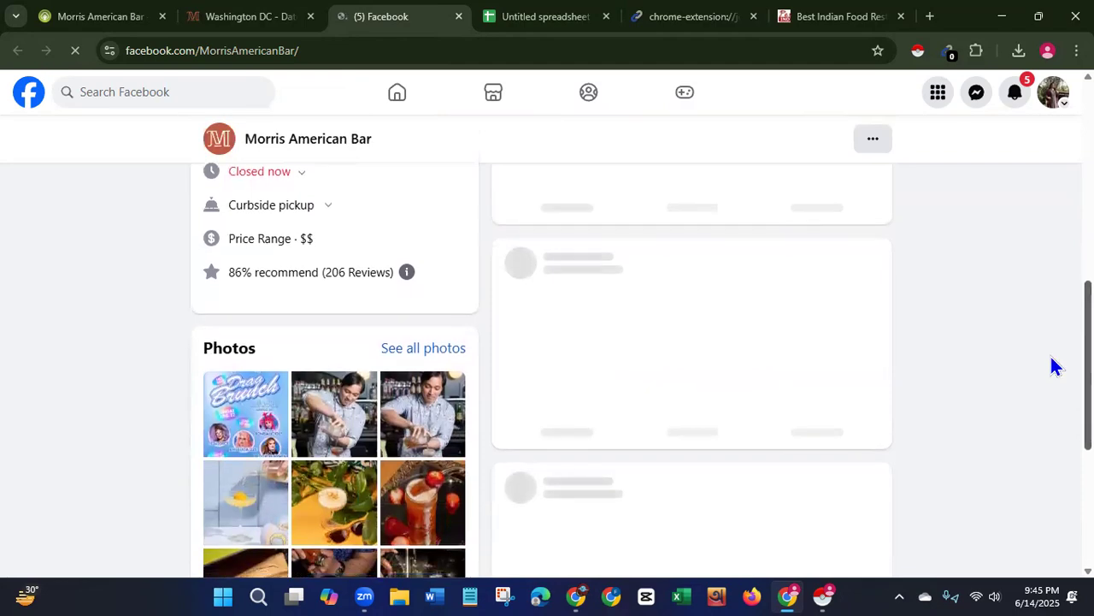
scroll(1034, 427, "up", 5)
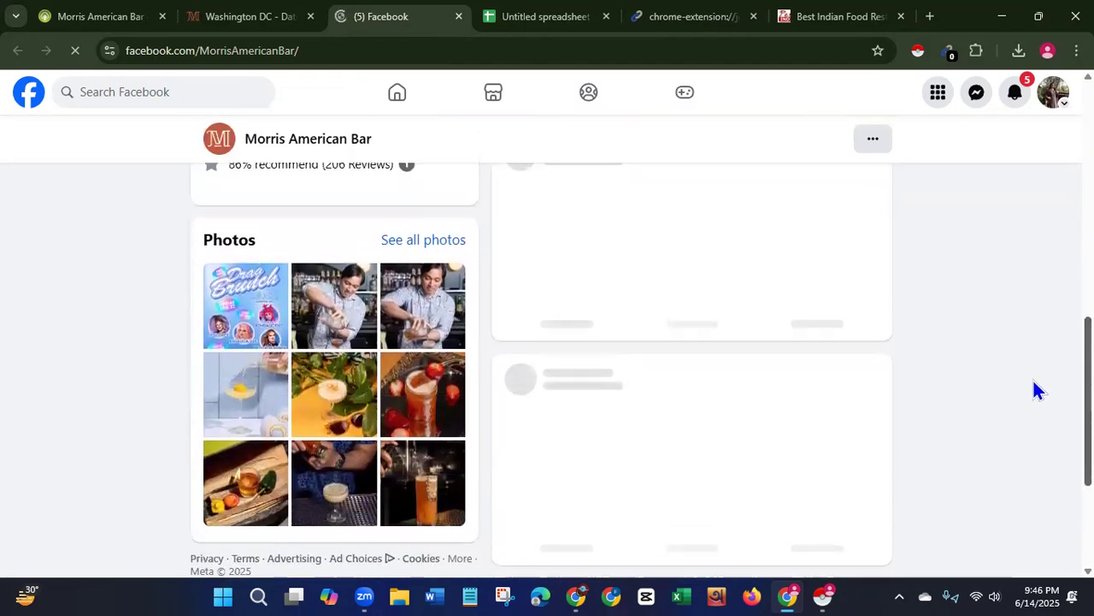
scroll(1033, 256, "up", 4)
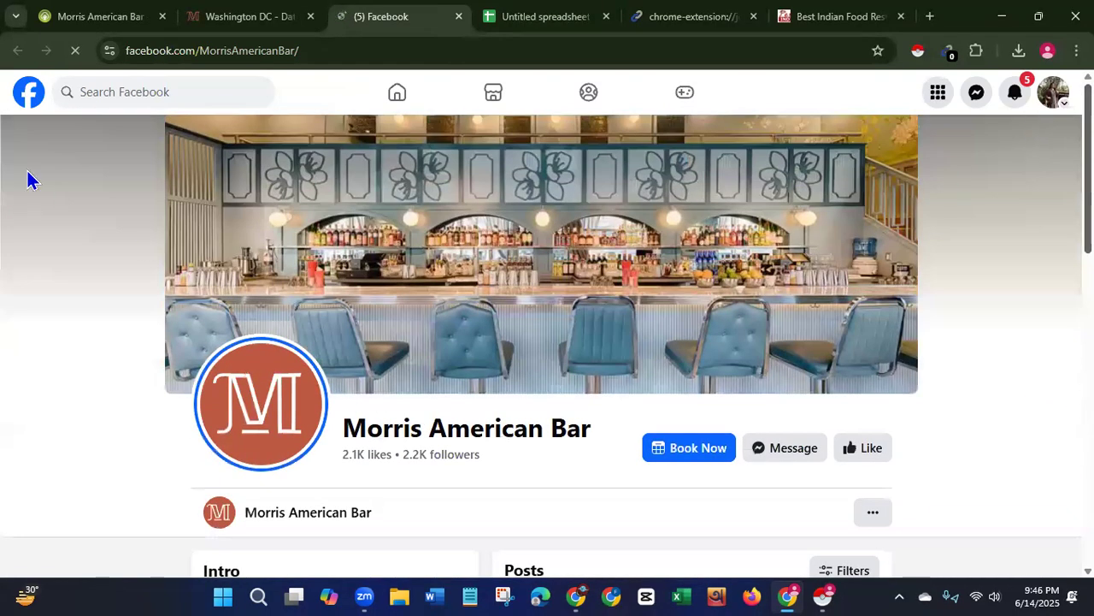
left_click(459, 19)
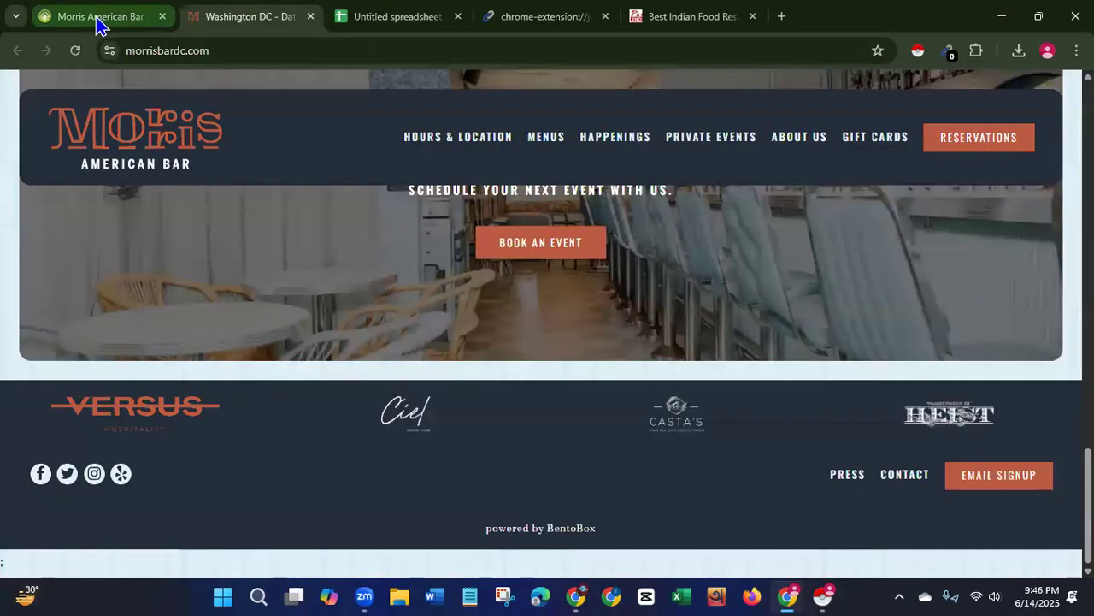
- Return to the Morris American Bar listing on A2Z Bookmarking and examine its entries for contact details
left_click(95, 23)
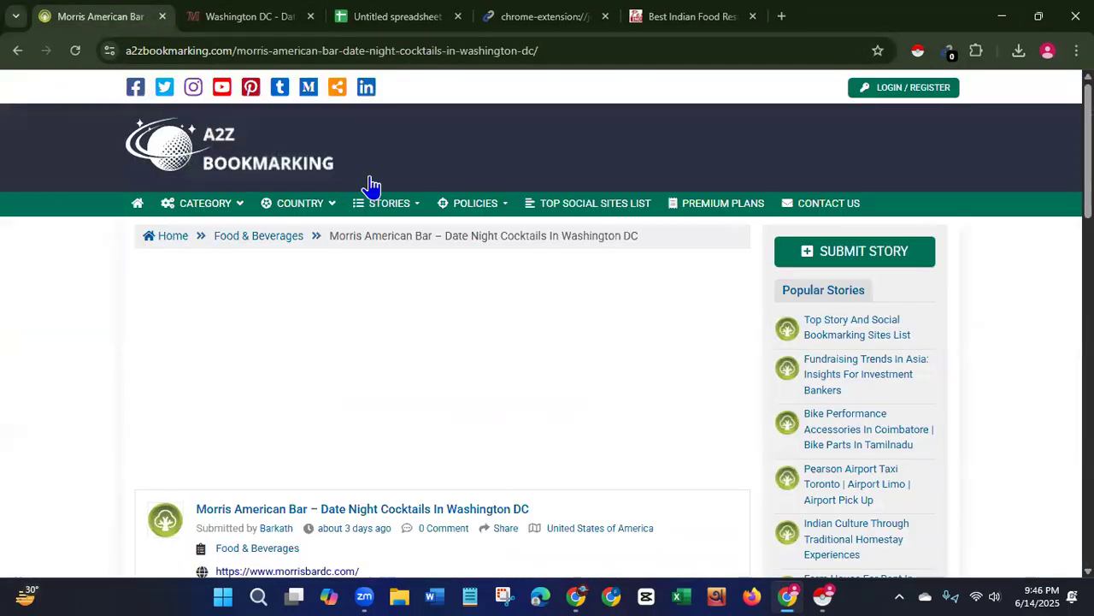
scroll(548, 325, "down", 7)
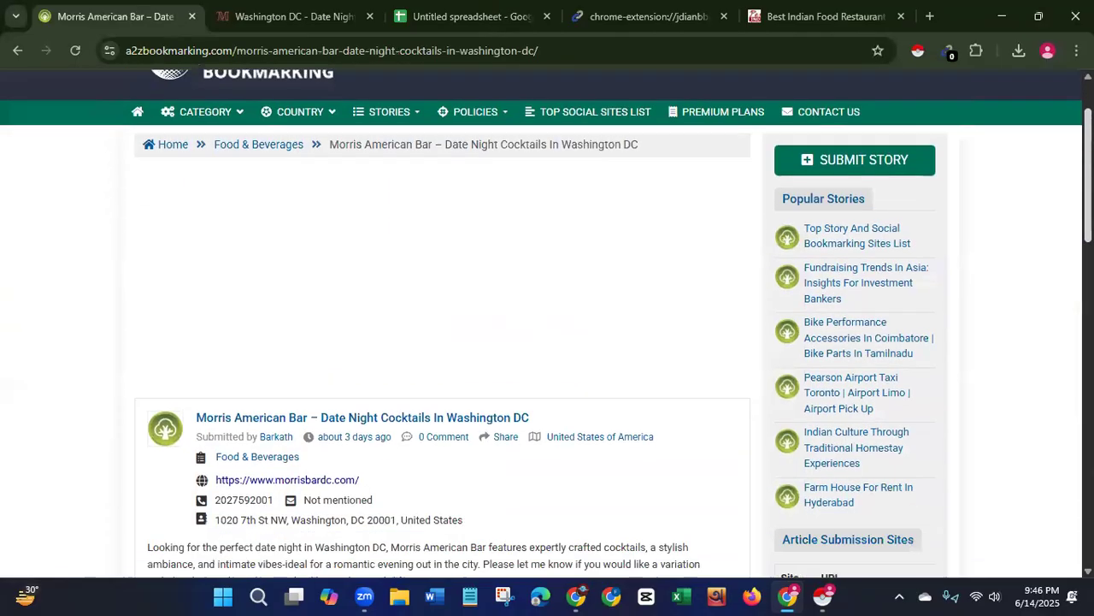
scroll(547, 325, "down", 1)
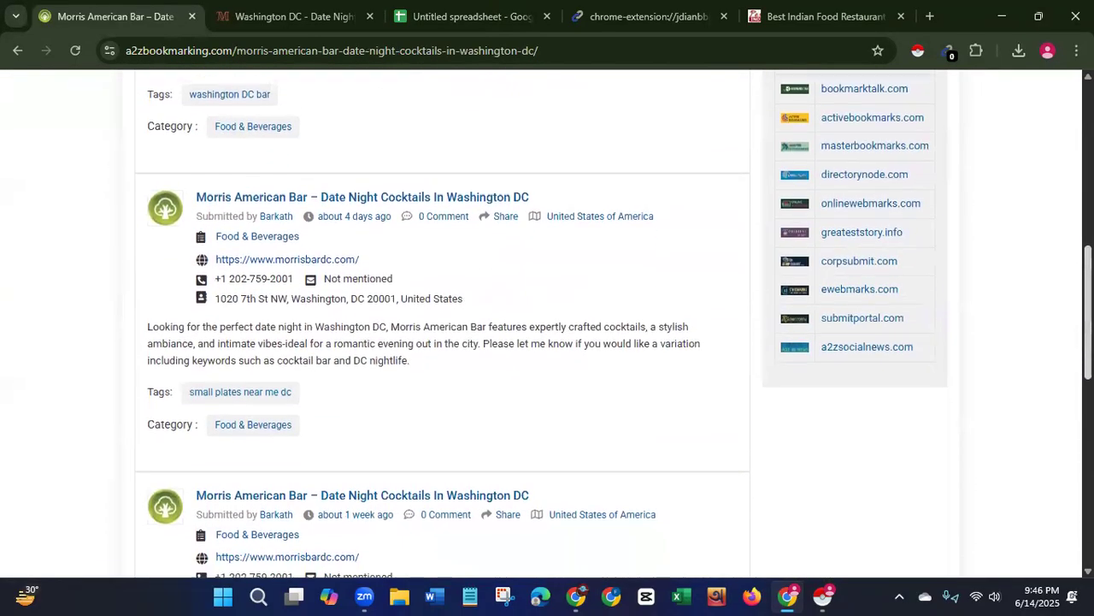
scroll(547, 325, "down", 3)
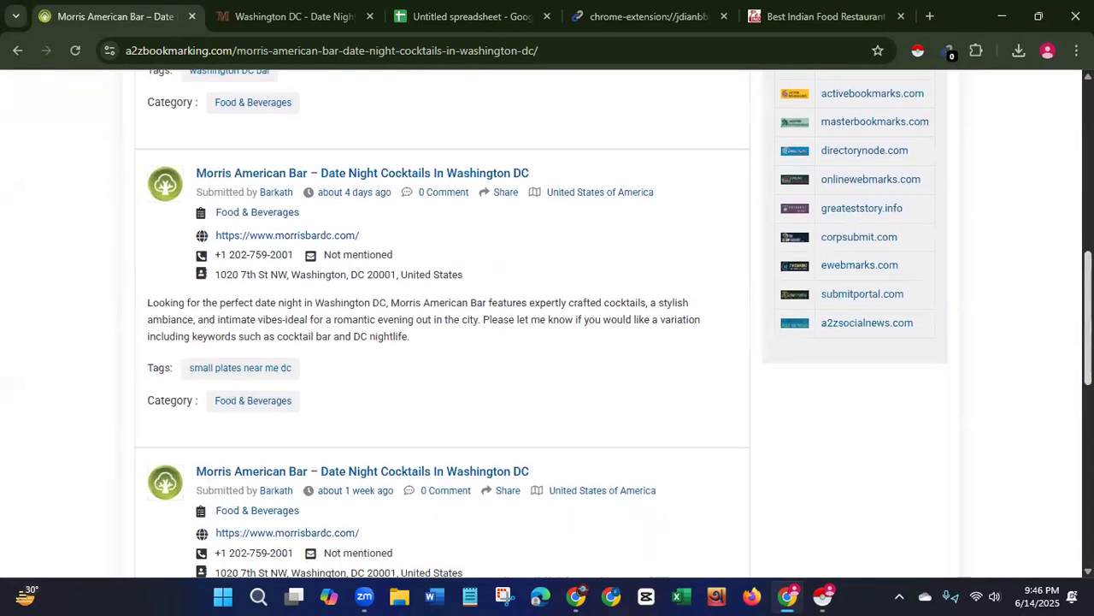
scroll(548, 325, "down", 3)
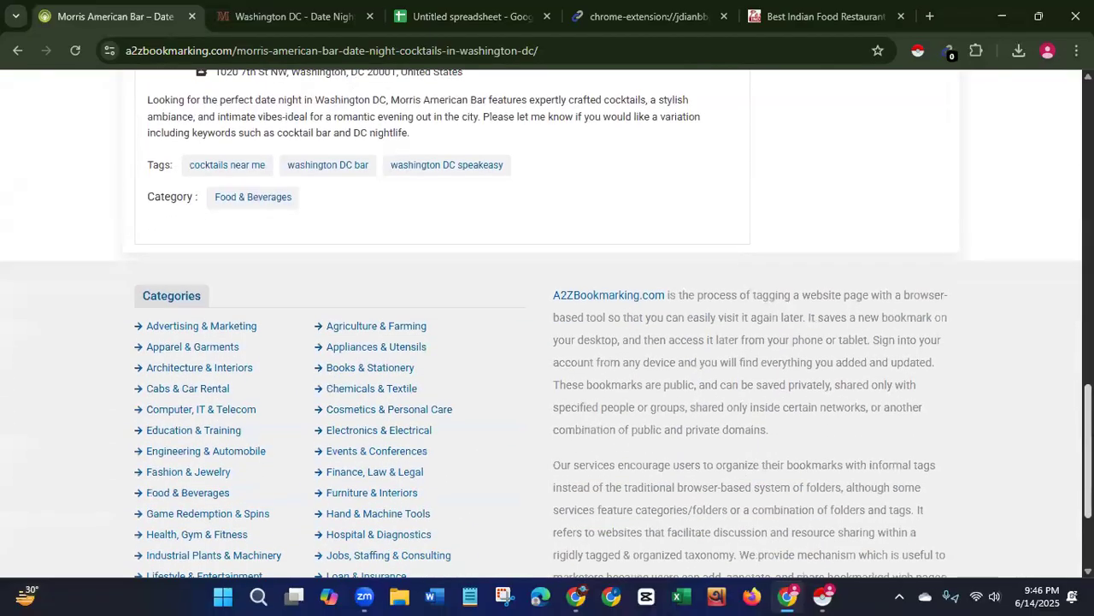
scroll(547, 325, "up", 15)
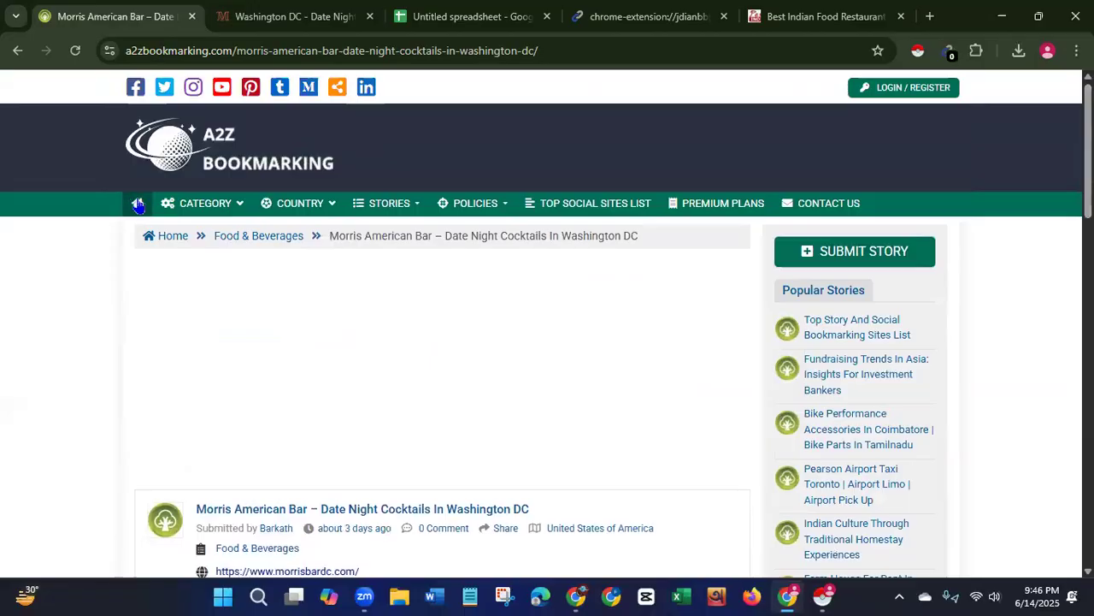
- Return to the Food & Beverages search results, preview their data in Instant Data Scraper and close the scraper window
left_click(17, 53)
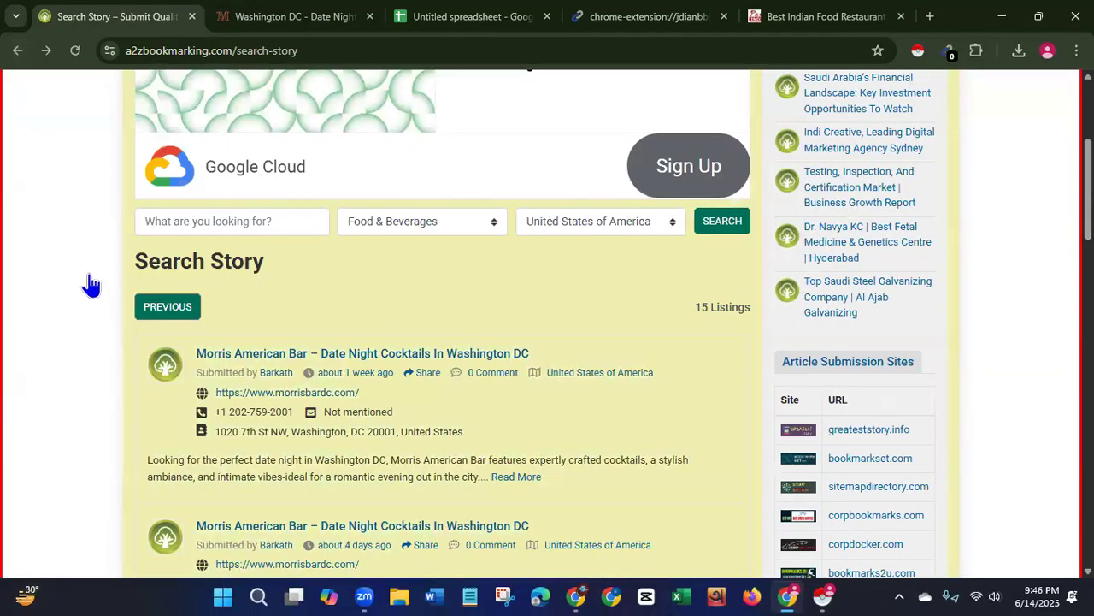
left_click(918, 53)
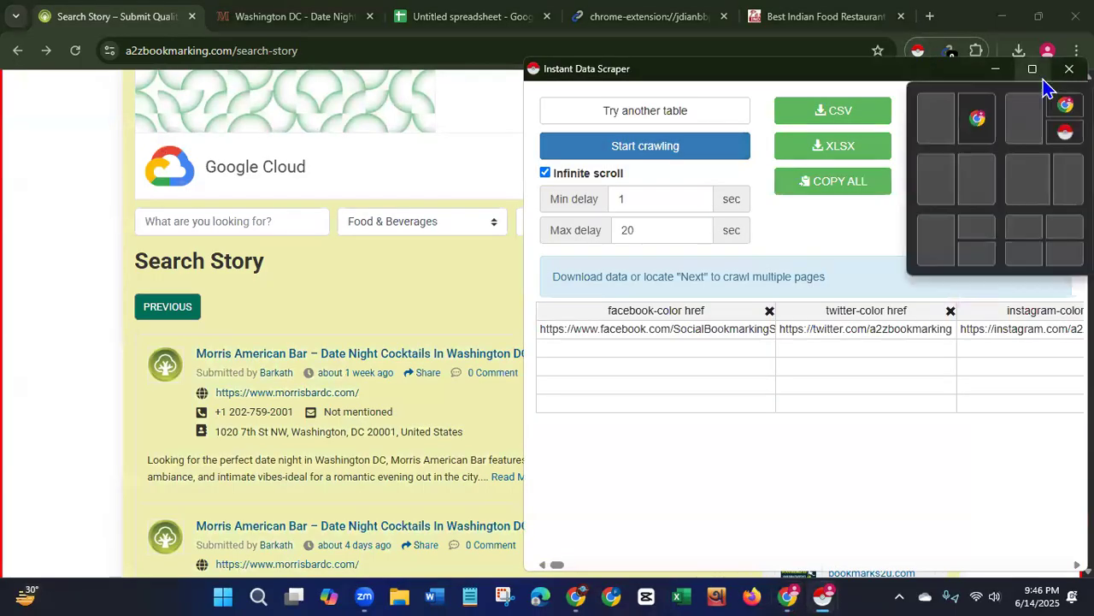
left_click(1069, 69)
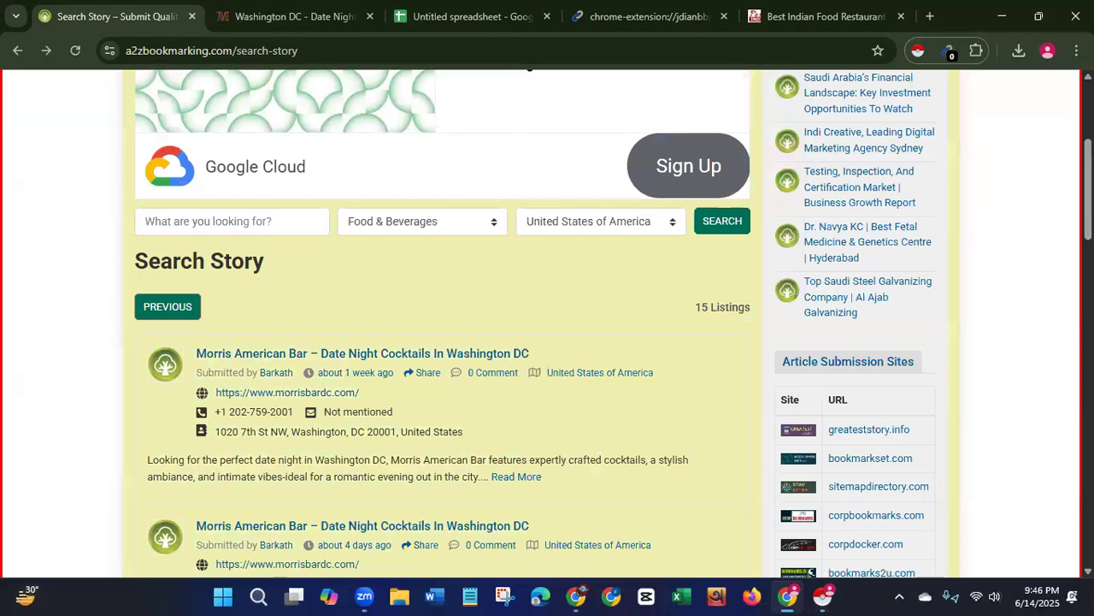
left_click_drag(774, 129, 923, 150)
left_click(1006, 271)
- Examine the last page of United States Food & Beverages listings for businesses with and without email addresses
scroll(547, 325, "up", 3)
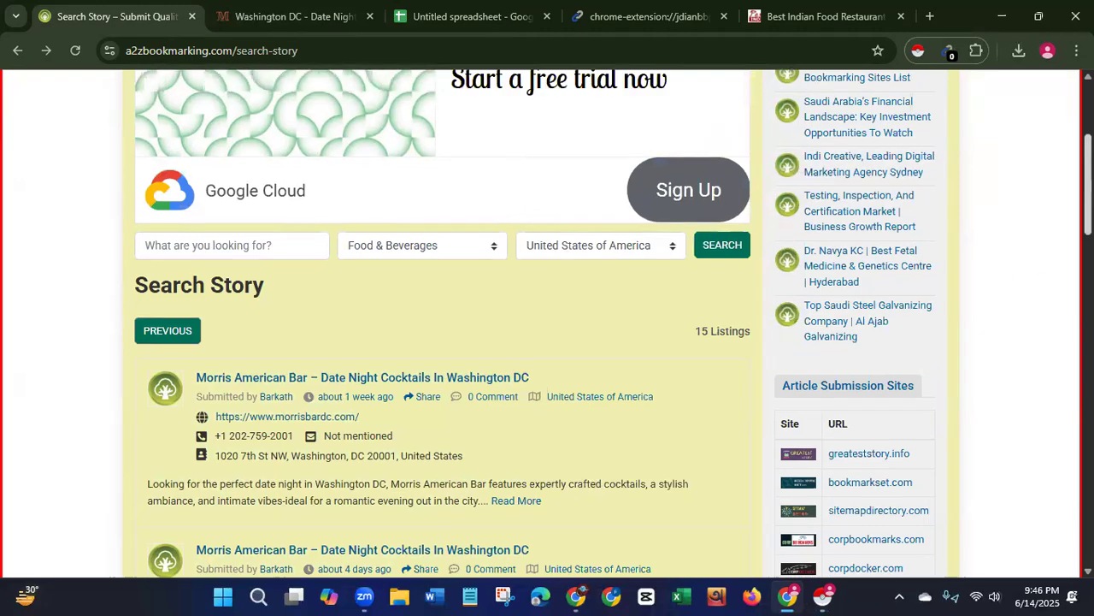
scroll(547, 325, "down", 5)
scroll(547, 325, "down", 5)
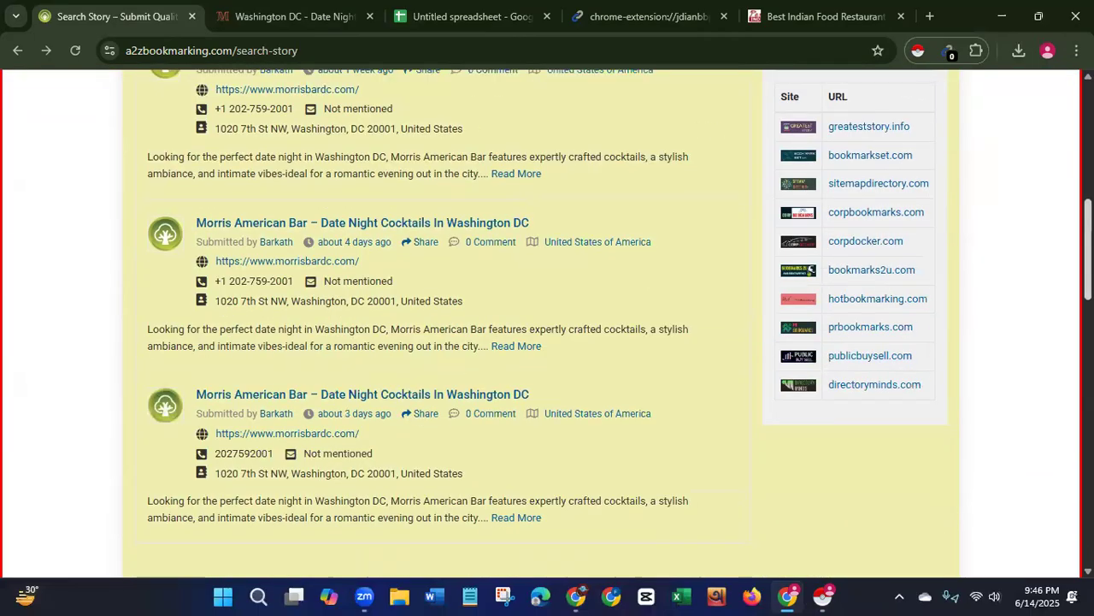
scroll(547, 325, "down", 4)
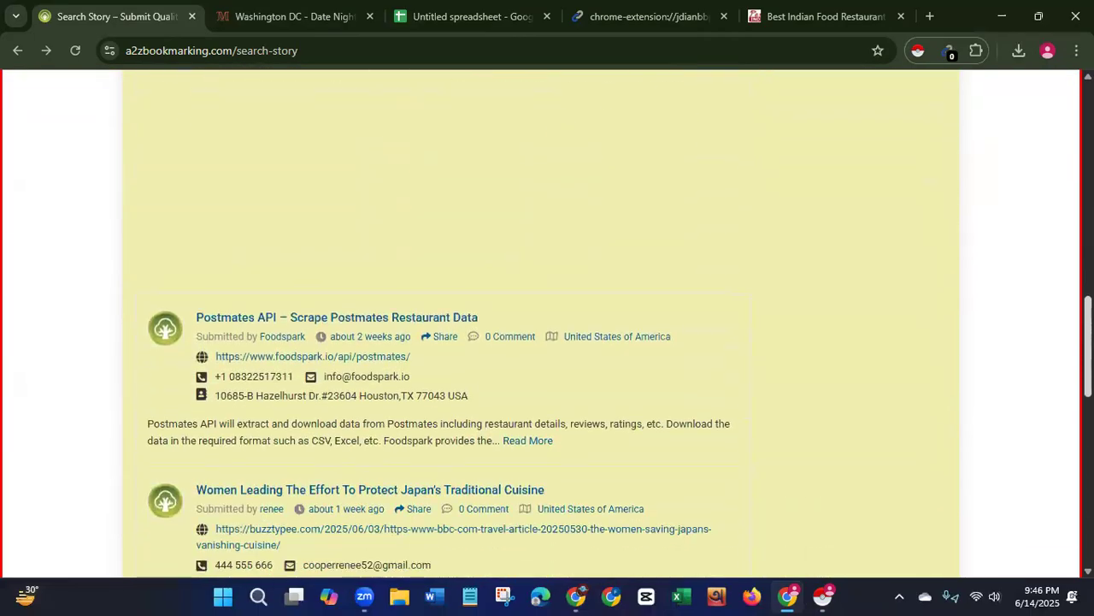
scroll(547, 325, "down", 1)
scroll(547, 325, "down", 2)
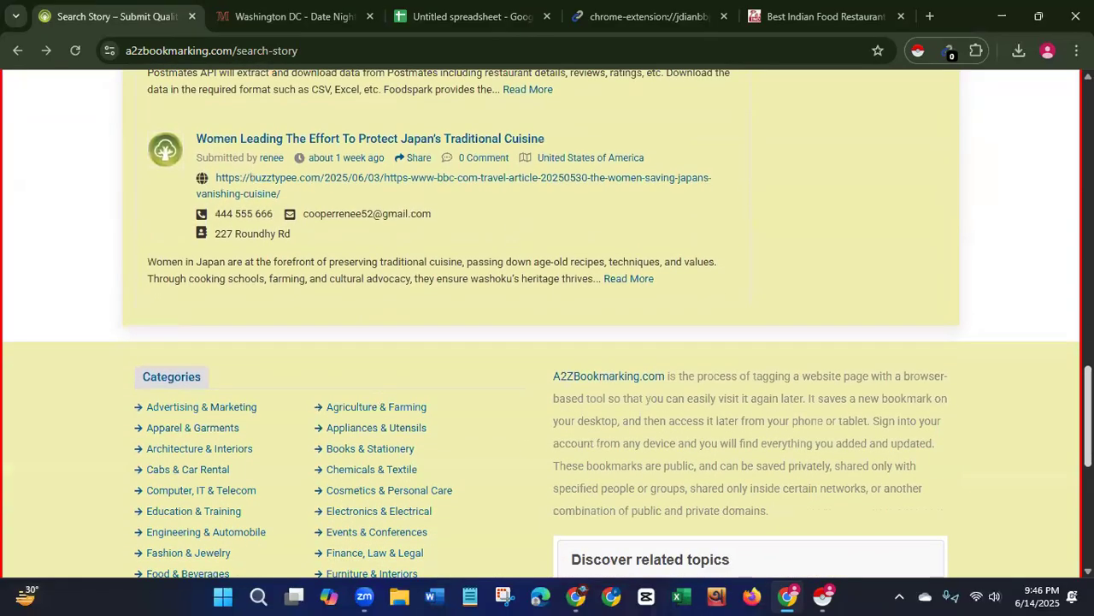
scroll(787, 369, "up", 1)
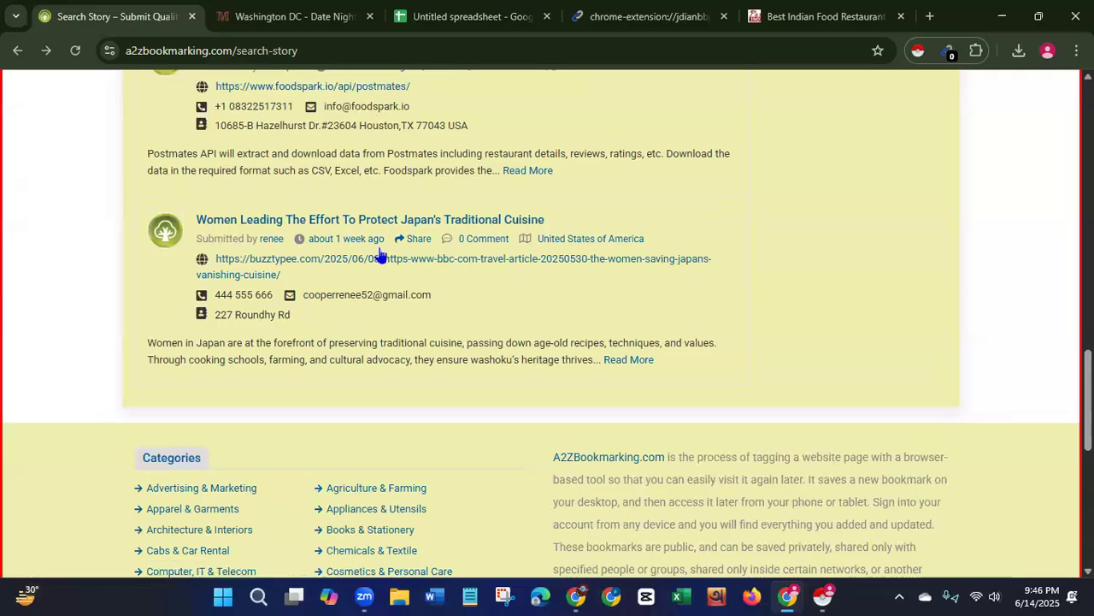
scroll(547, 325, "up", 5)
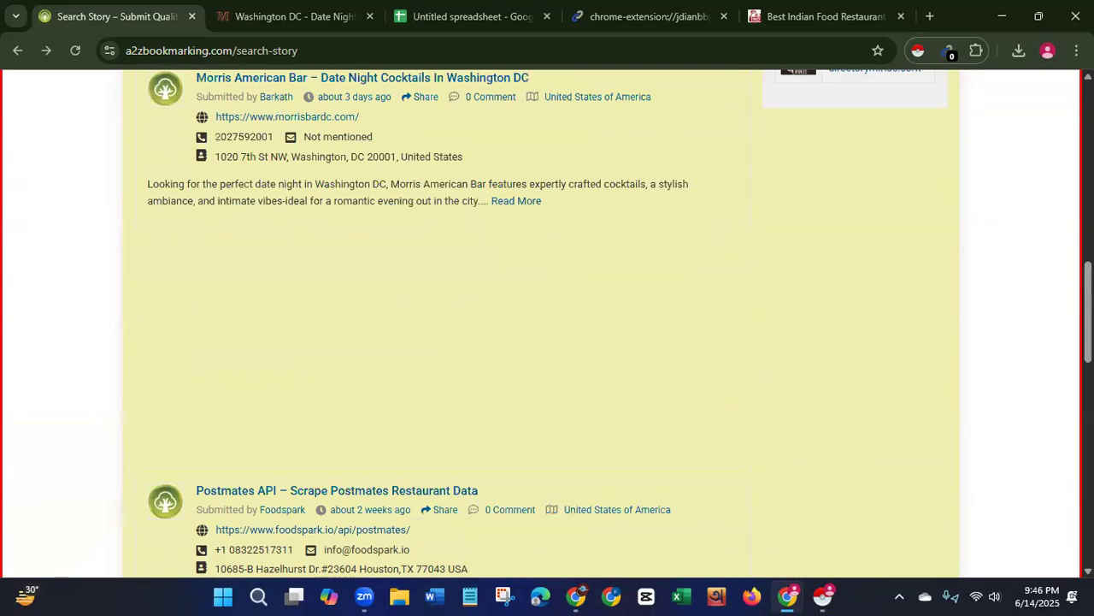
scroll(547, 324, "up", 2)
scroll(547, 324, "up", 3)
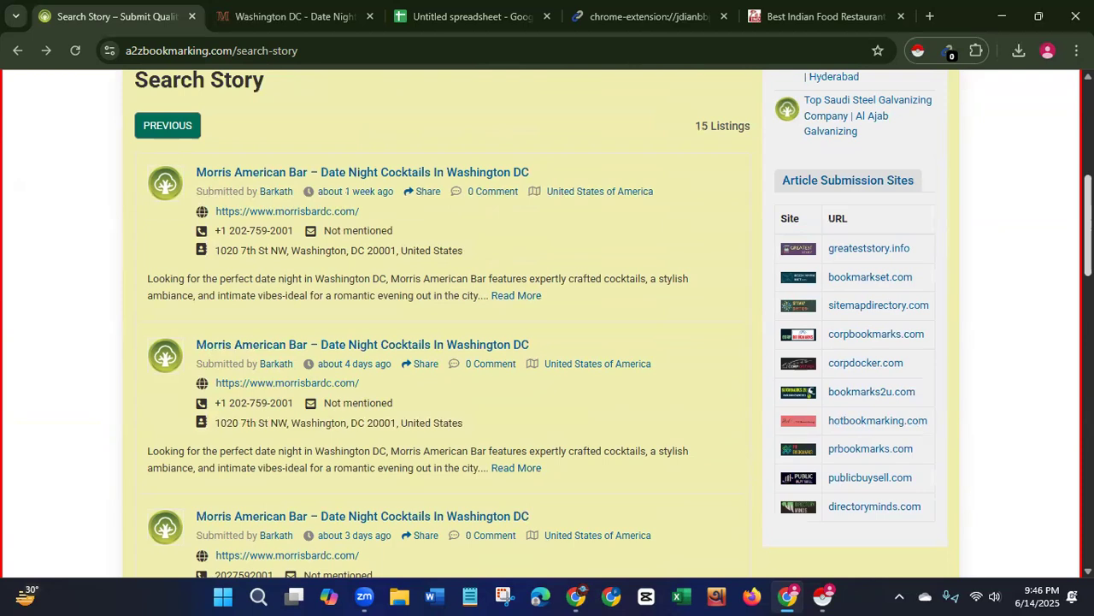
scroll(547, 323, "down", 2)
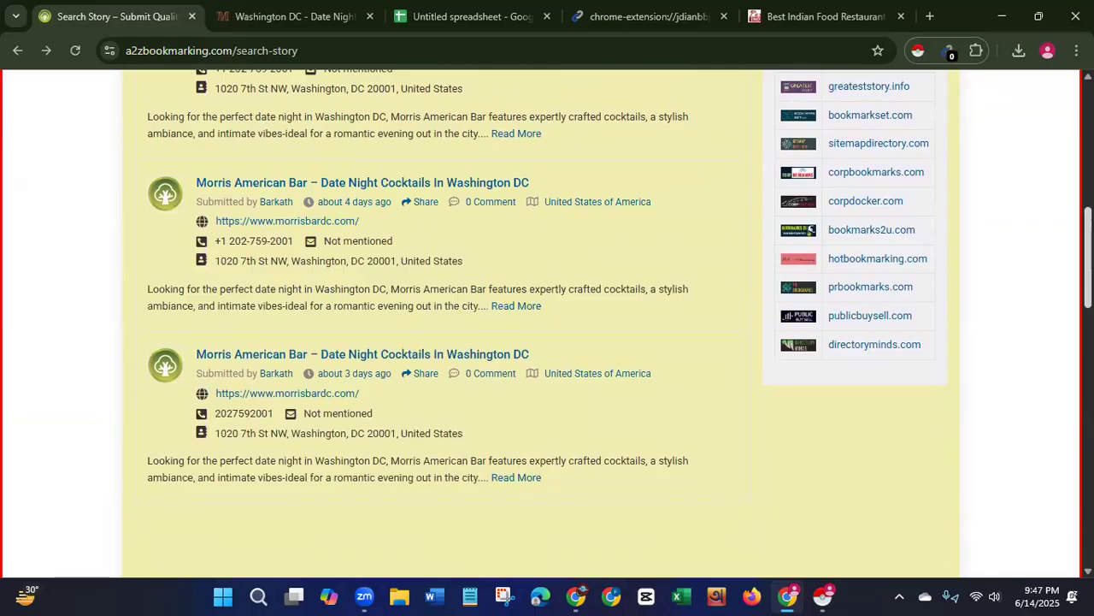
scroll(547, 323, "down", 3)
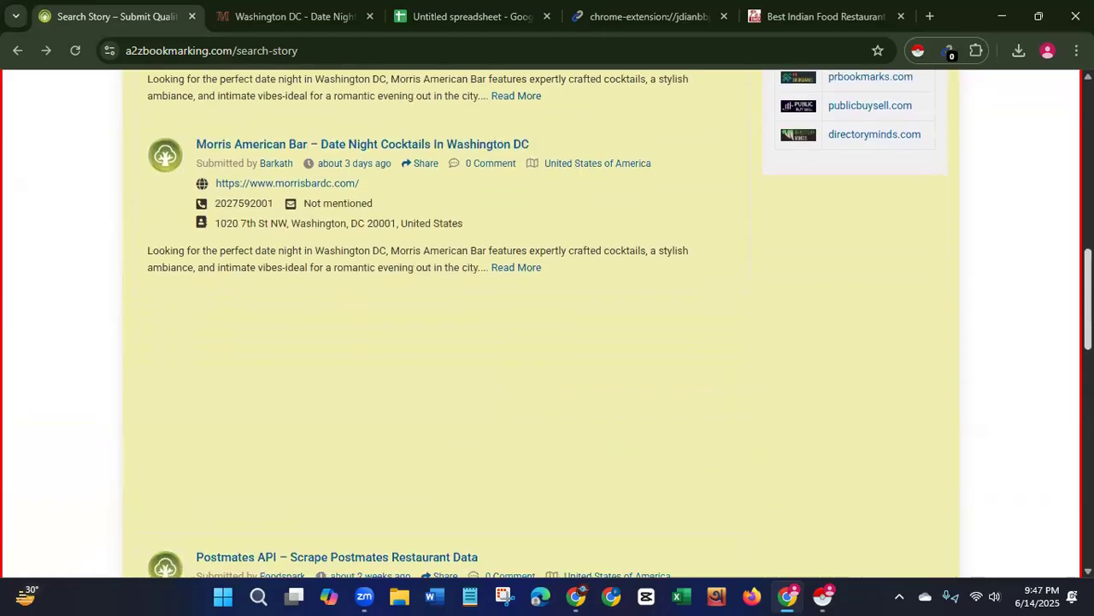
scroll(548, 323, "down", 5)
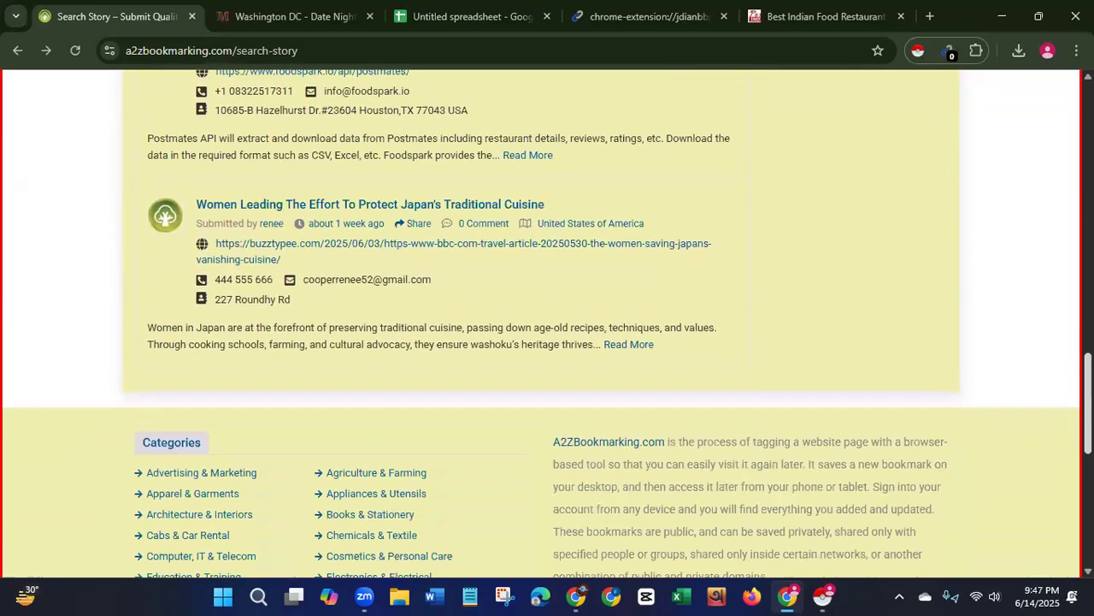
scroll(547, 323, "up", 10)
scroll(777, 154, "up", 3)
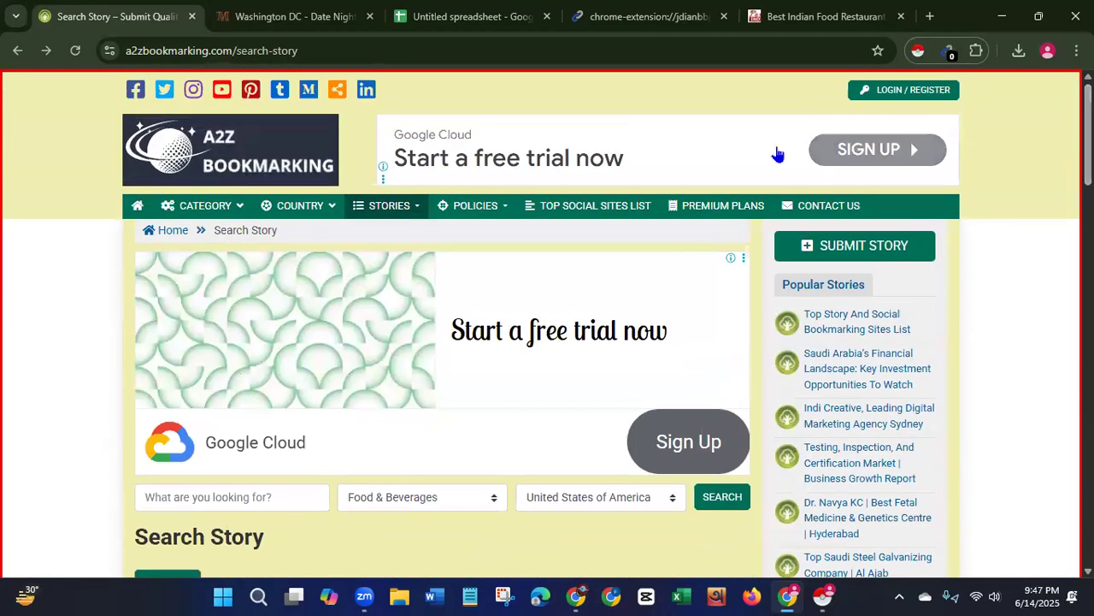
left_click(14, 53)
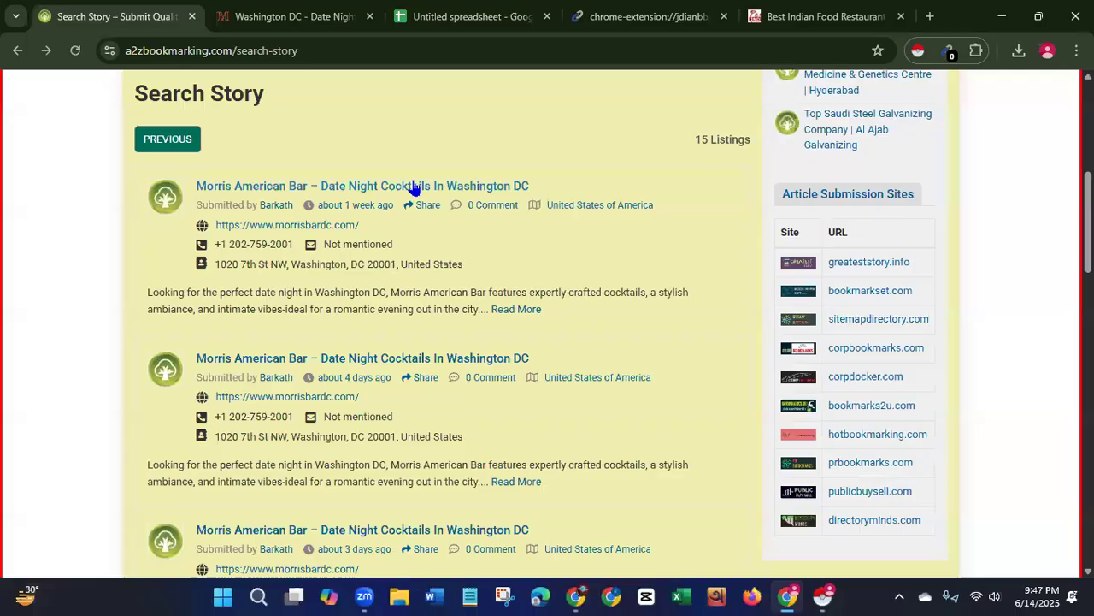
scroll(547, 323, "down", 8)
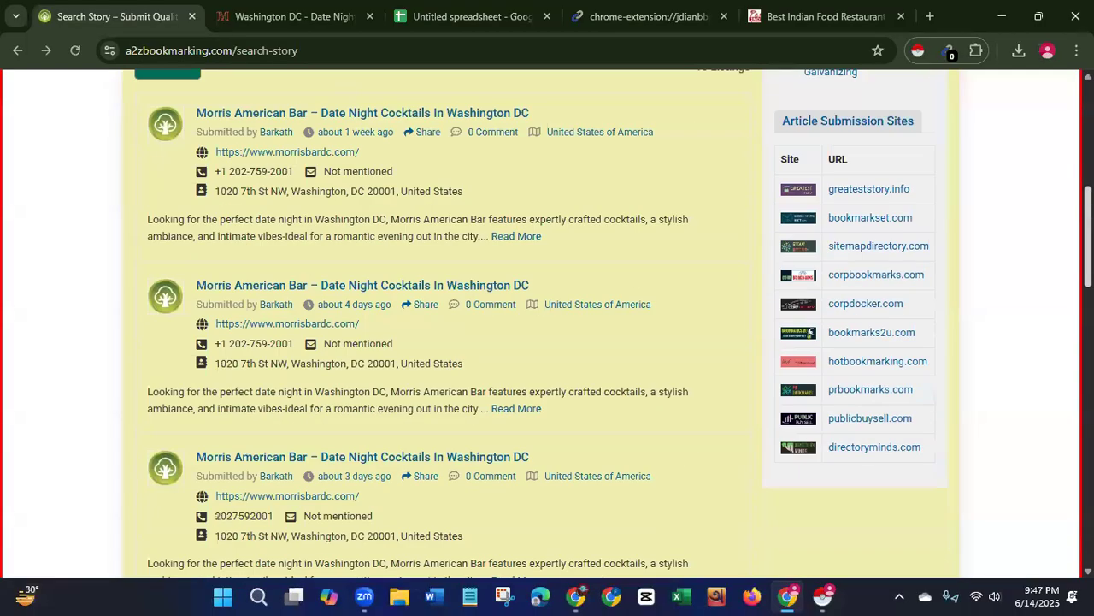
scroll(547, 323, "down", 8)
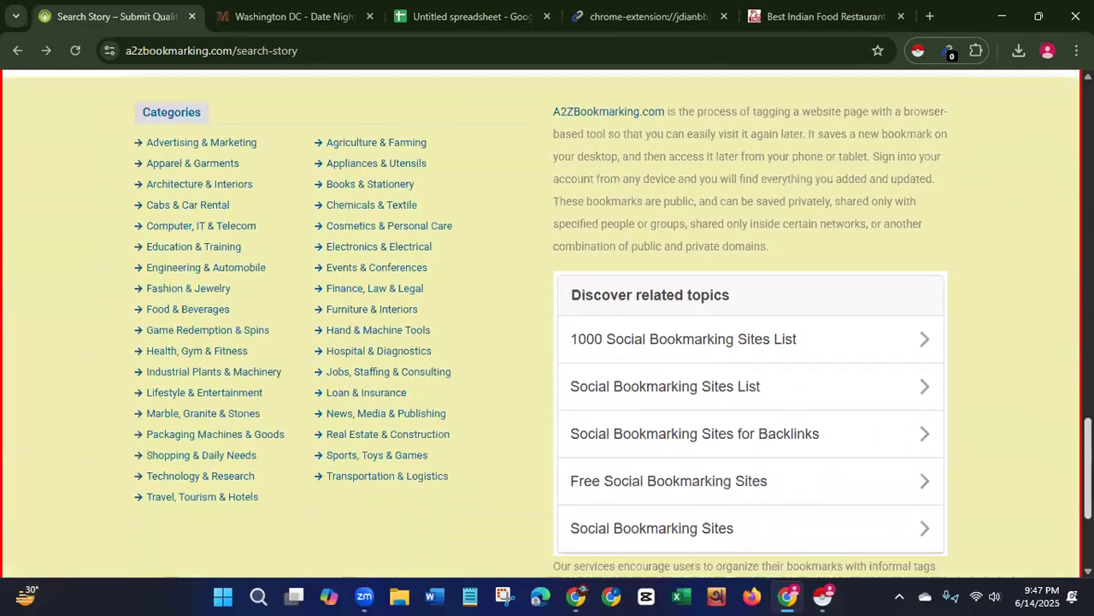
scroll(547, 323, "down", 2)
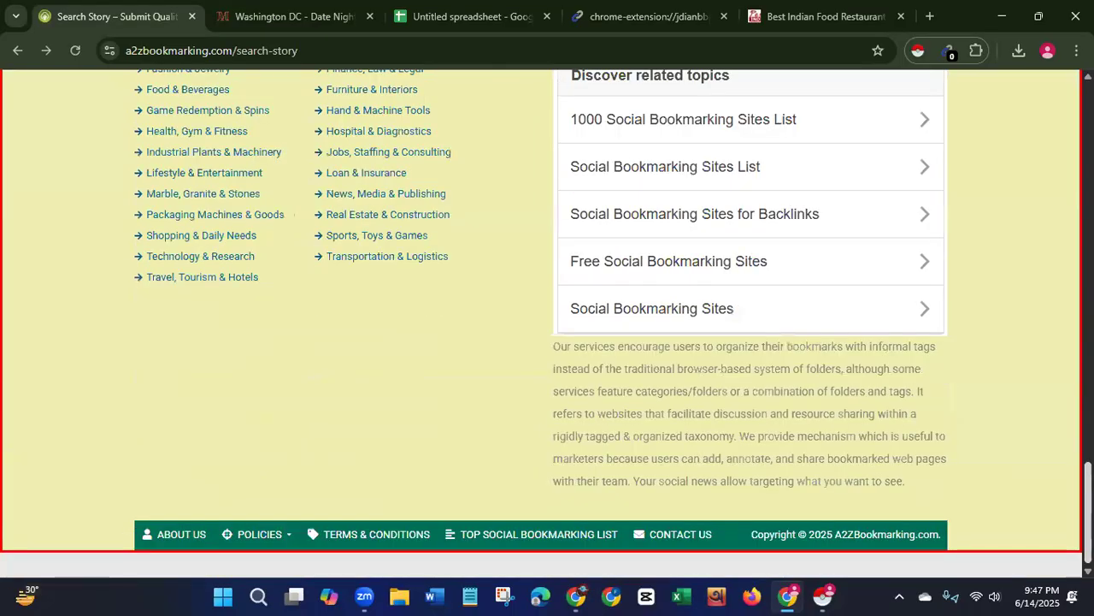
scroll(547, 324, "up", 20)
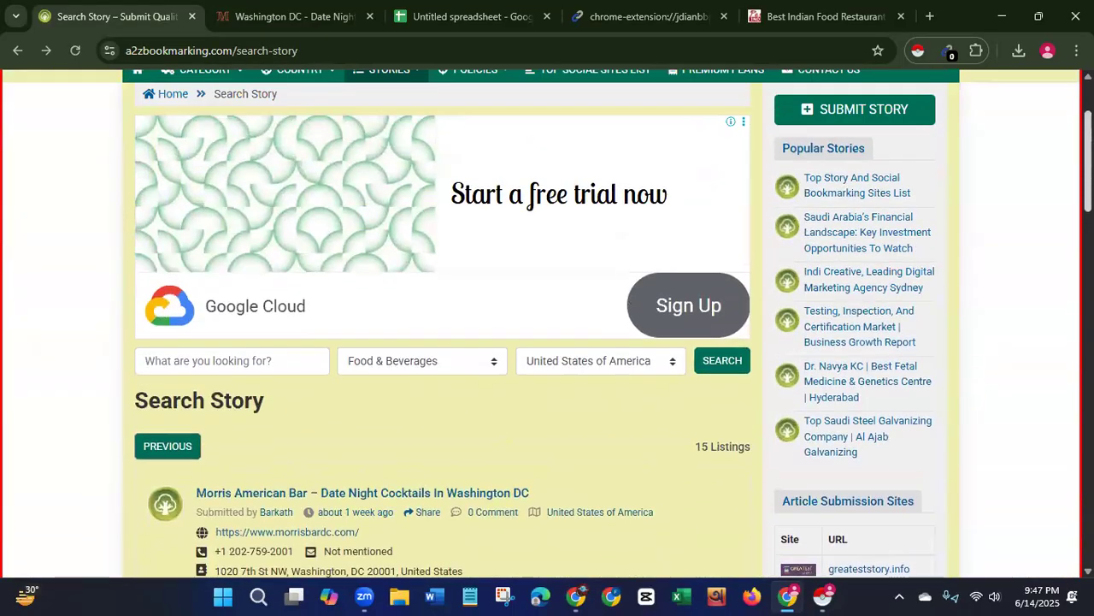
- Go to the previous page of search results and examine its listings for contact details down to the Heist Nightclub entries
left_click(169, 453)
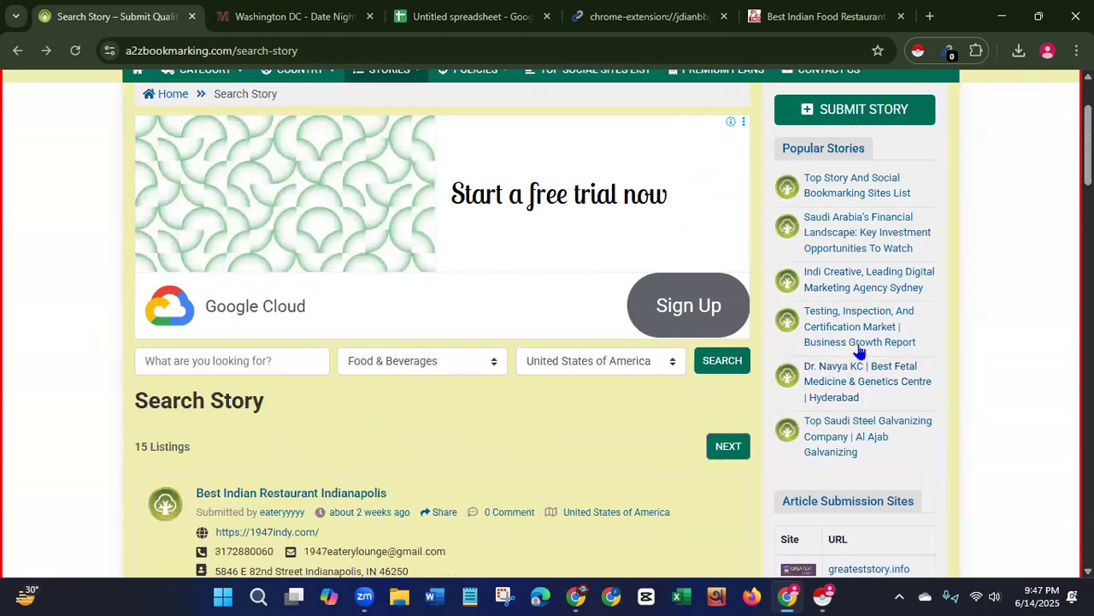
scroll(548, 325, "down", 5)
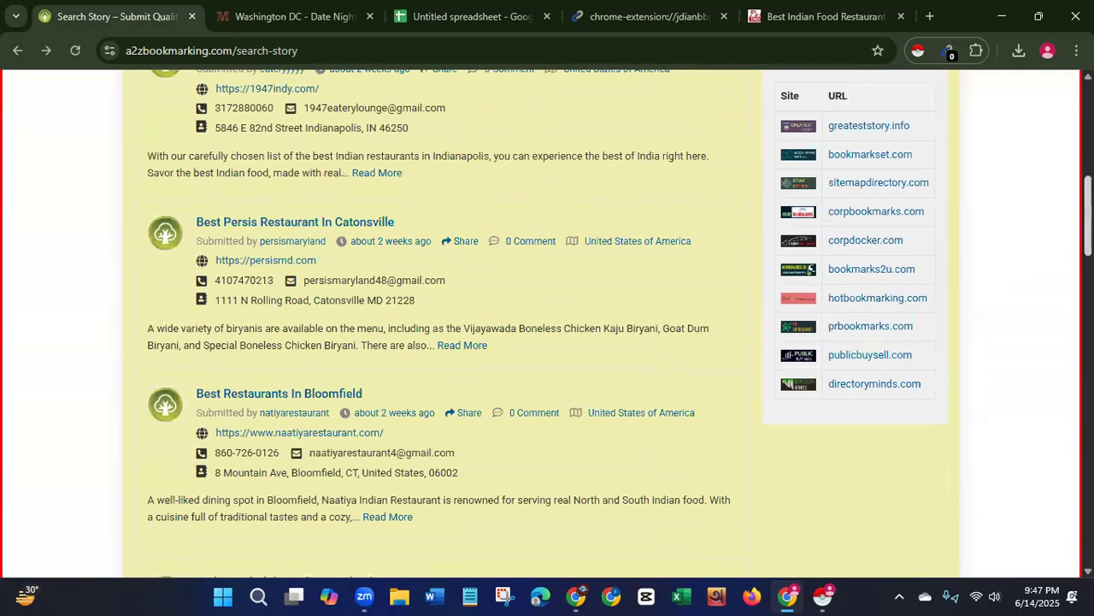
scroll(547, 325, "down", 5)
scroll(547, 325, "down", 10)
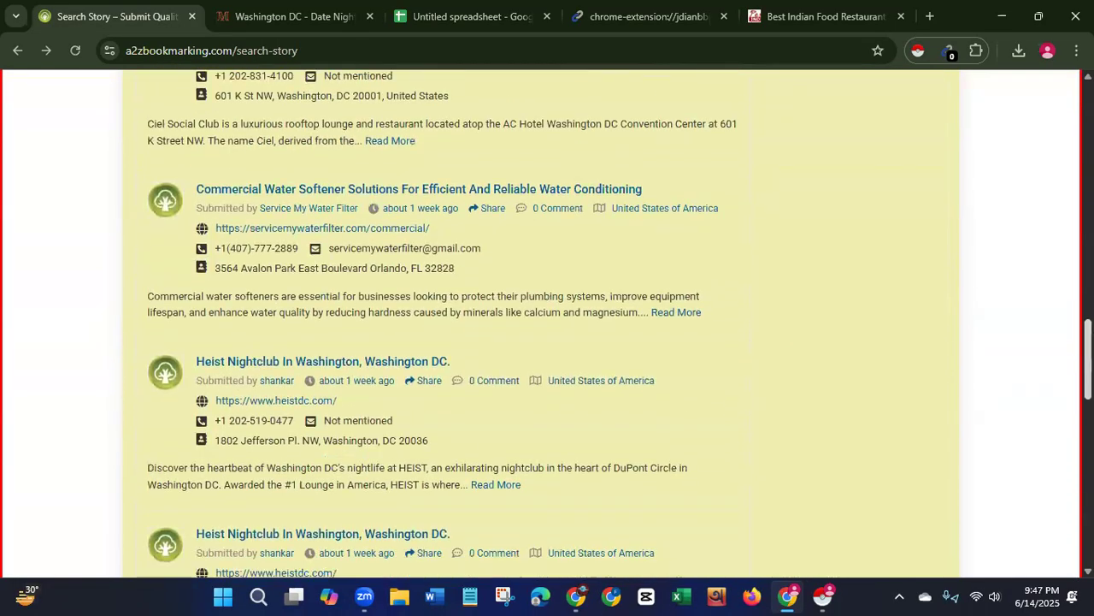
scroll(547, 325, "down", 3)
scroll(547, 325, "up", 2)
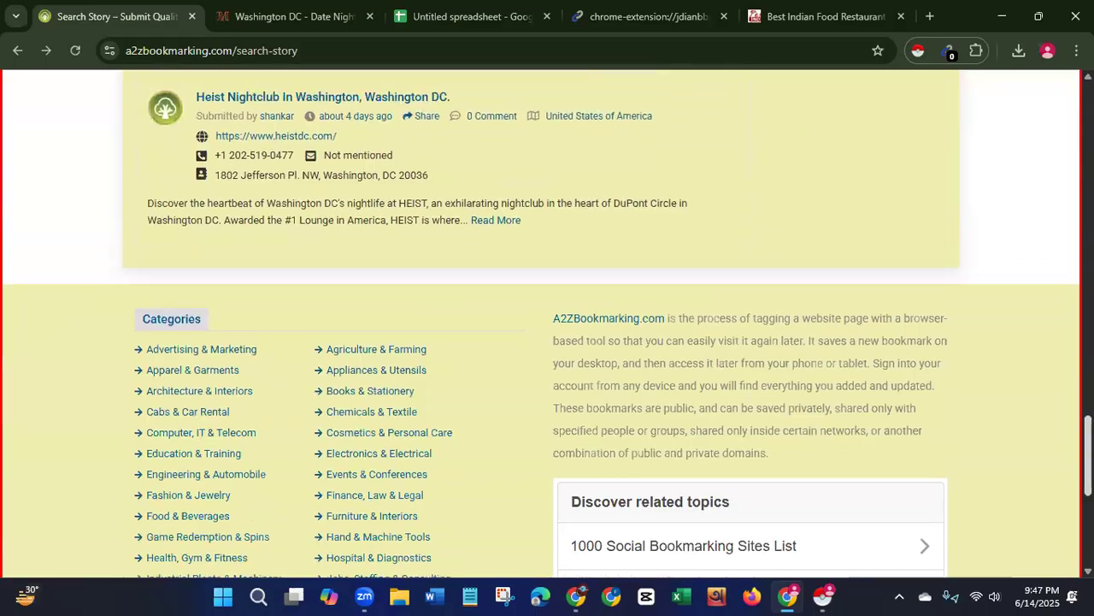
scroll(1029, 159, "up", 20)
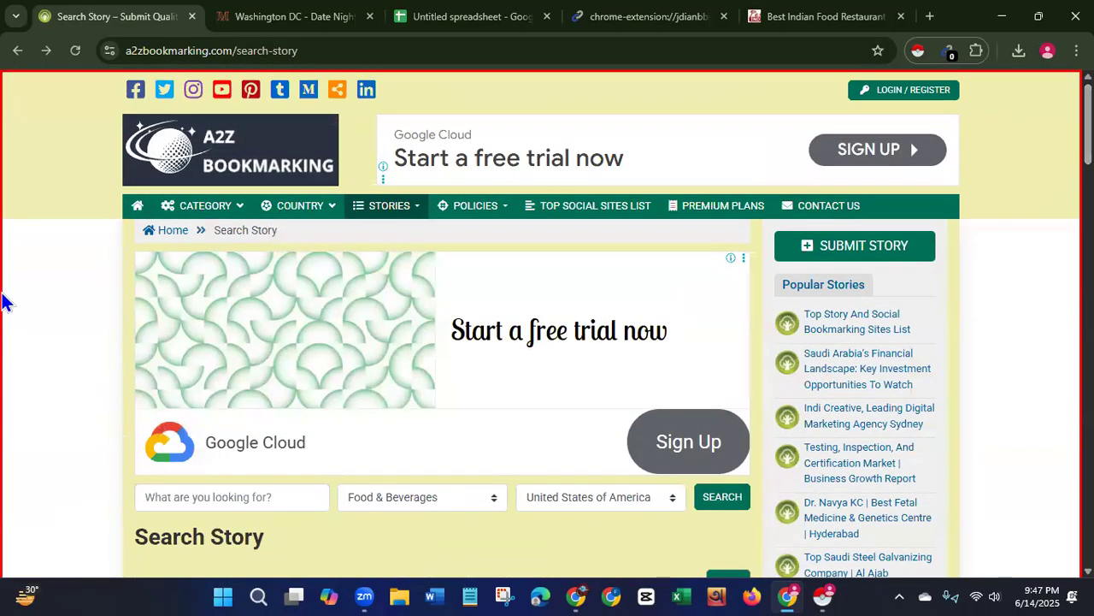
- Switch to the Google Sheets spreadsheet, review its columns through Email ID and delete rows 9 to 11 with the heistdc.com entries
left_click(418, 24)
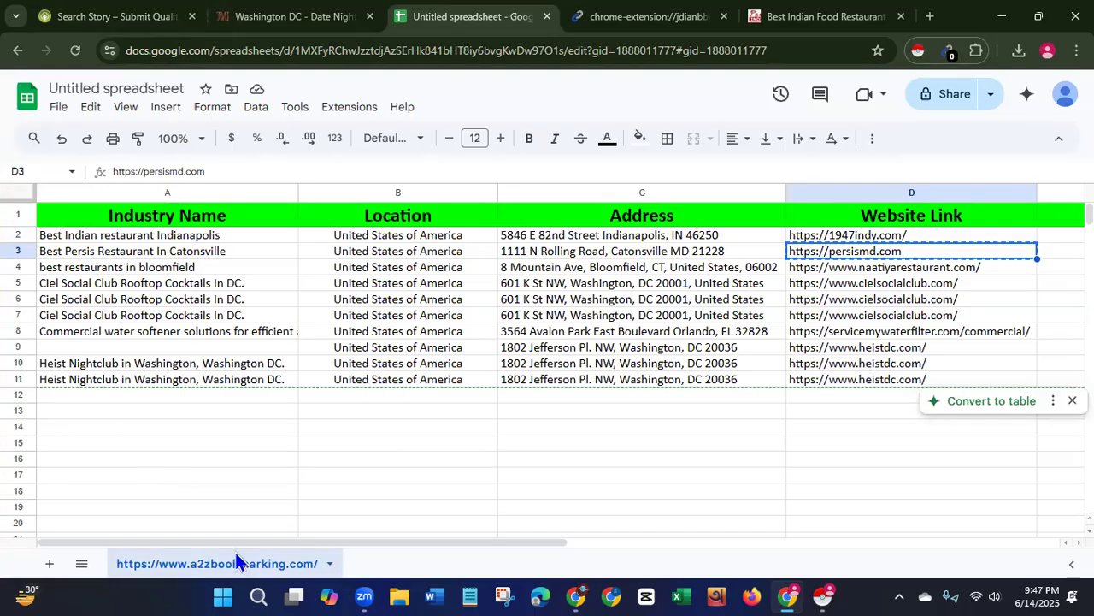
left_click_drag(235, 542, 360, 544)
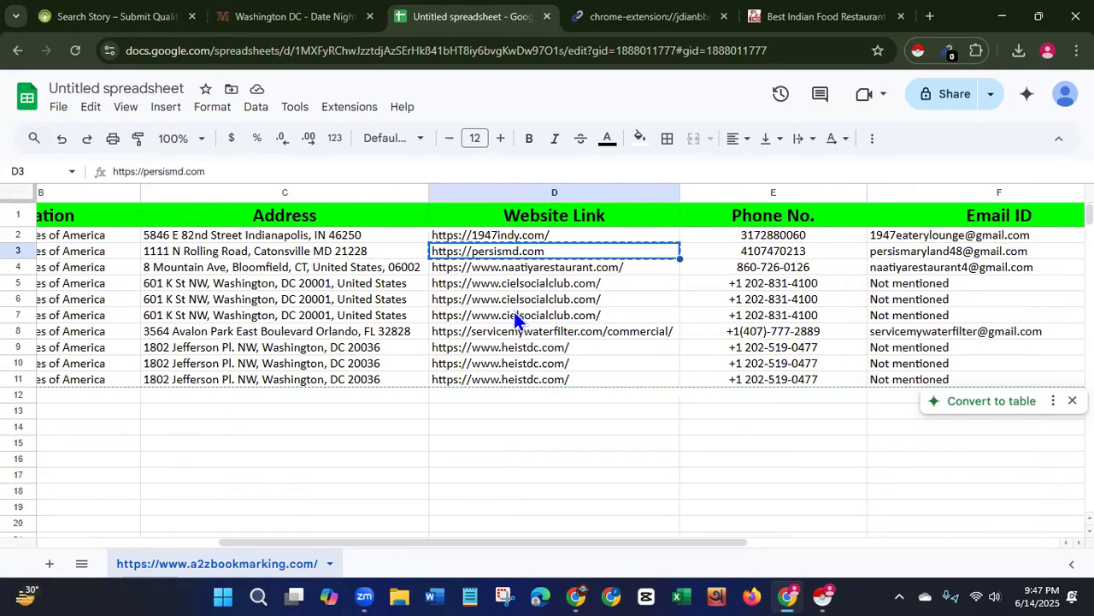
left_click_drag(293, 547, 61, 555)
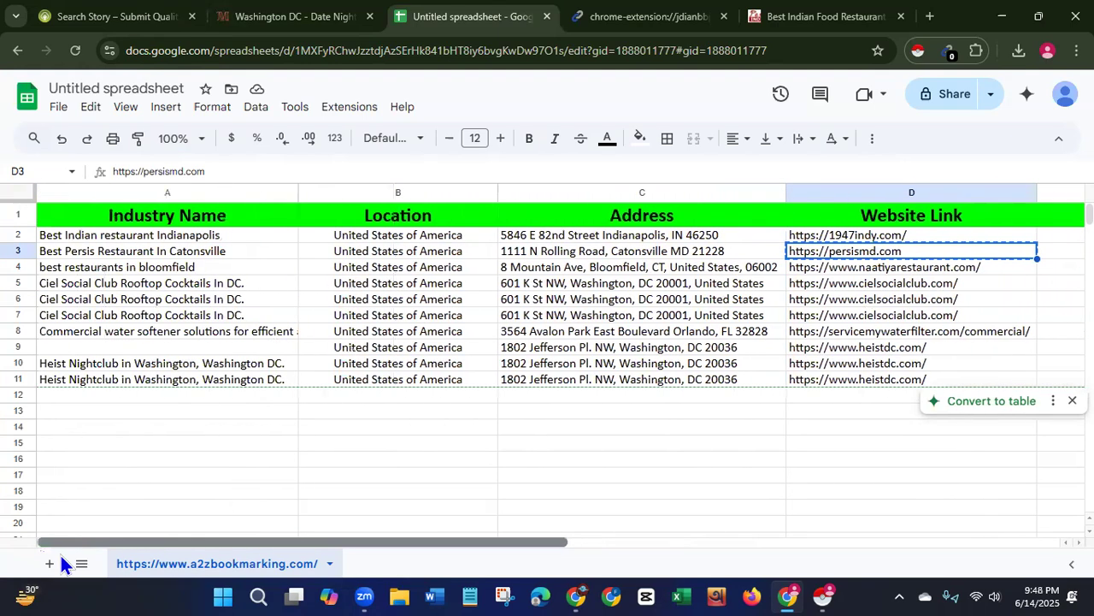
left_click(28, 347)
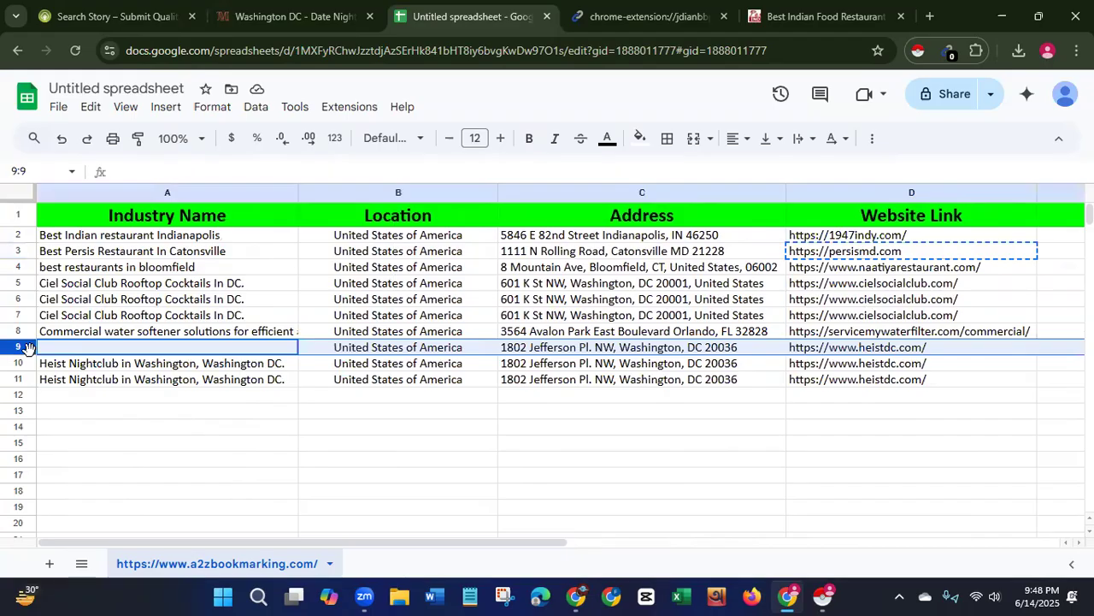
key("shift+Down")
key("shift+Down")
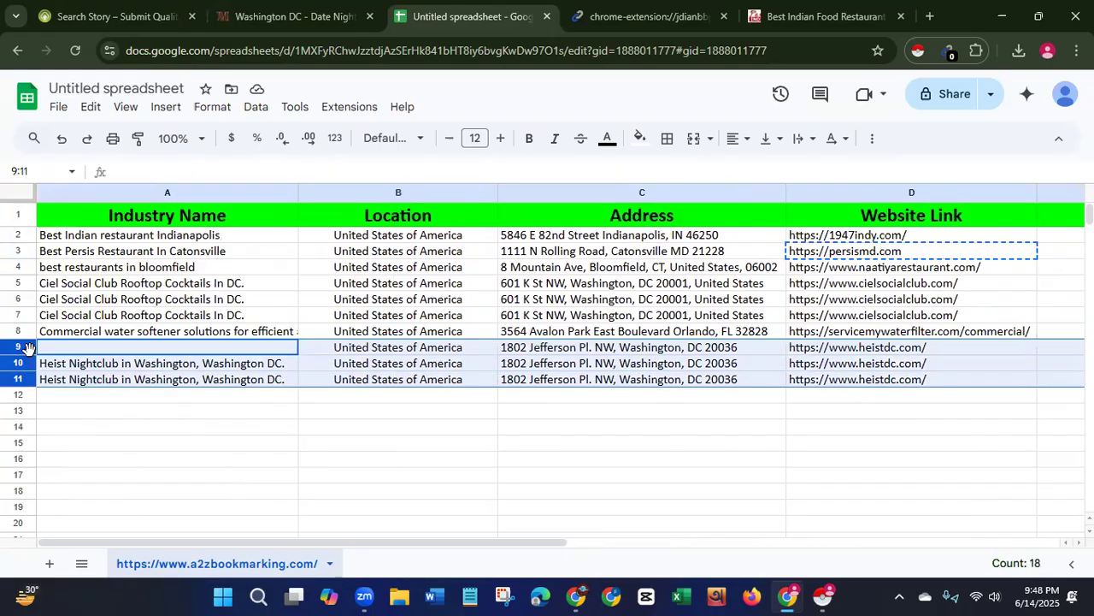
right_click(28, 347)
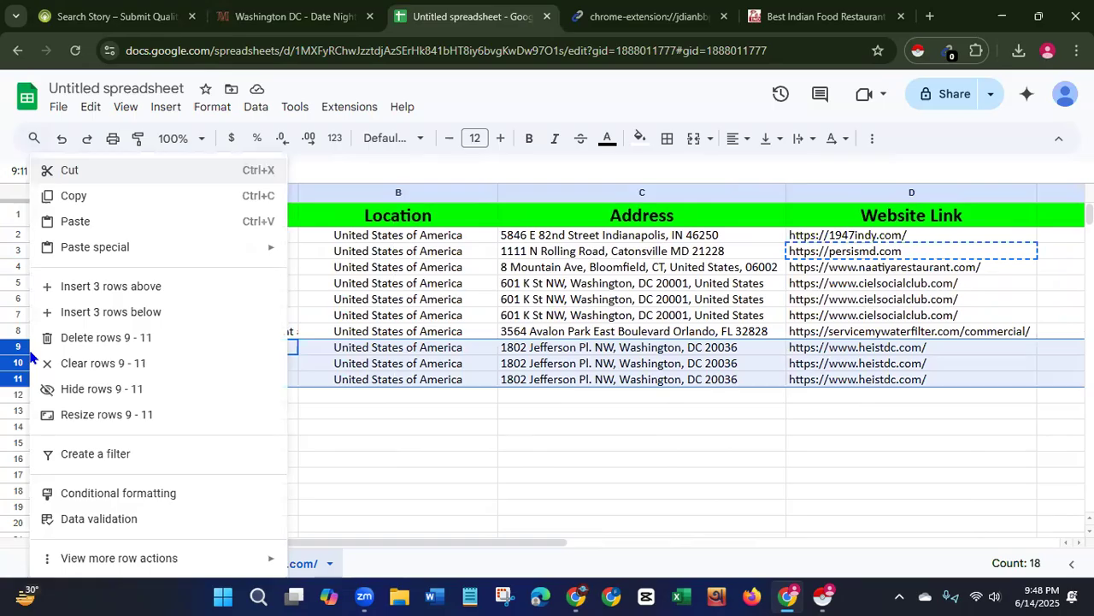
left_click(70, 340)
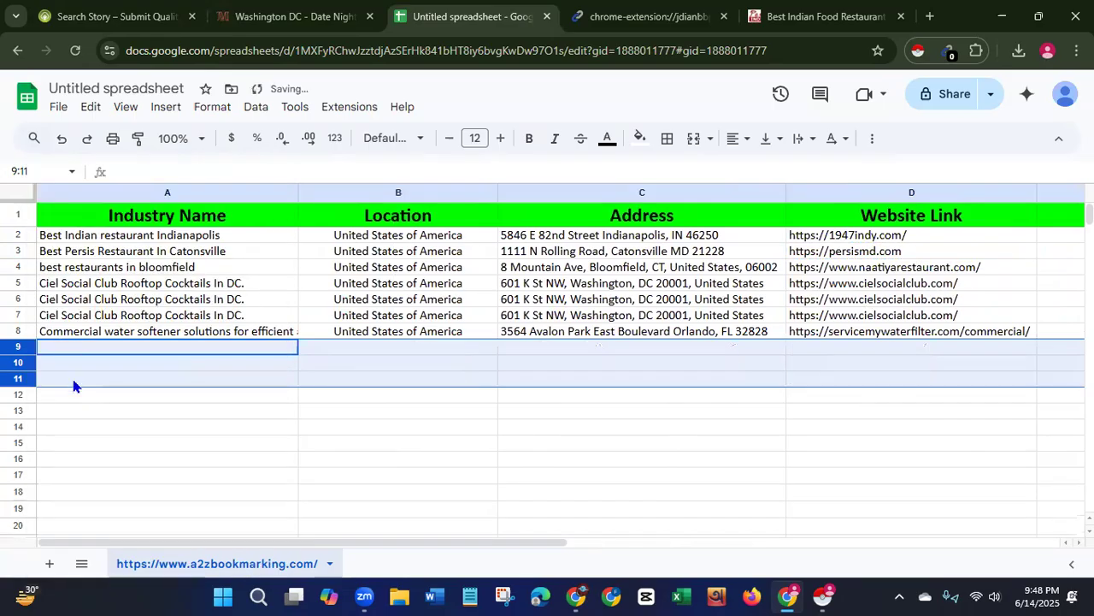
- Delete rows 5 to 7 containing the Ciel Social Club Rooftop Cocktails entries from the lead sheet
left_click(50, 287)
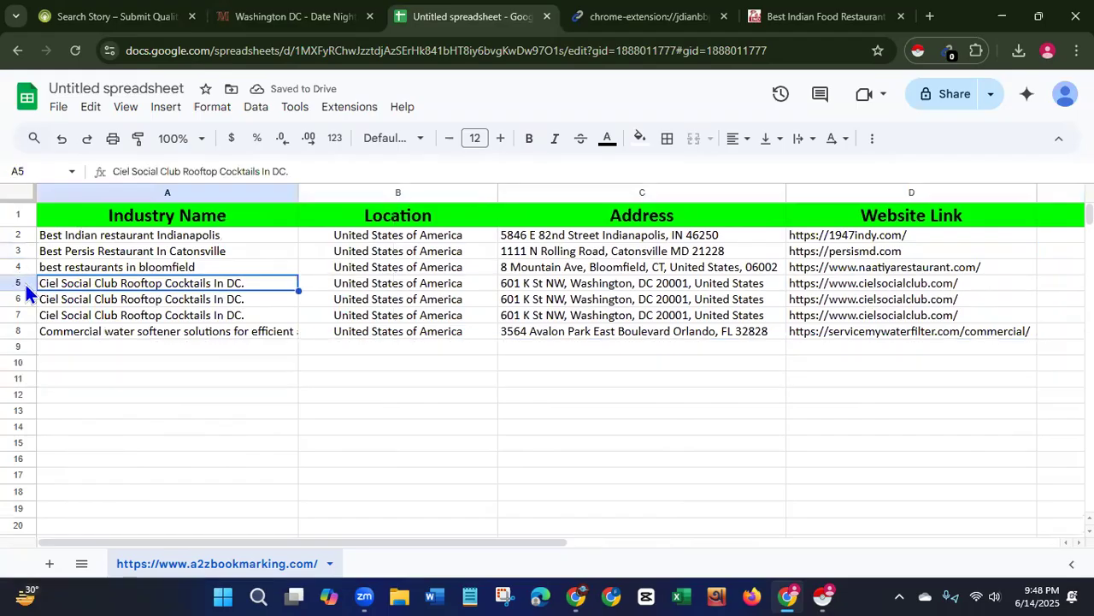
left_click(20, 283)
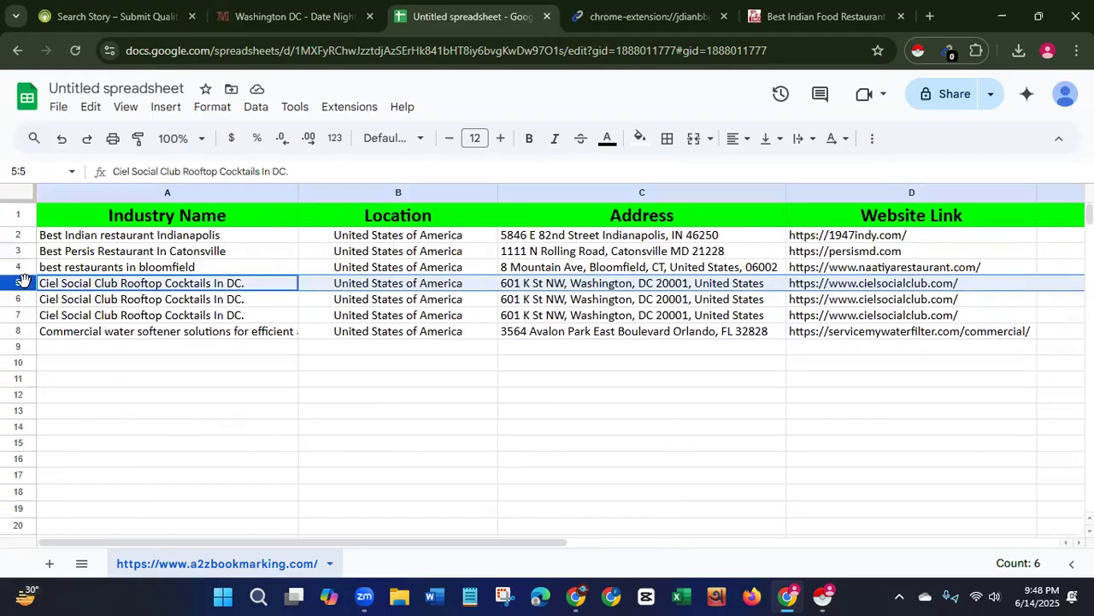
key("shift+Down")
key("shift+Down")
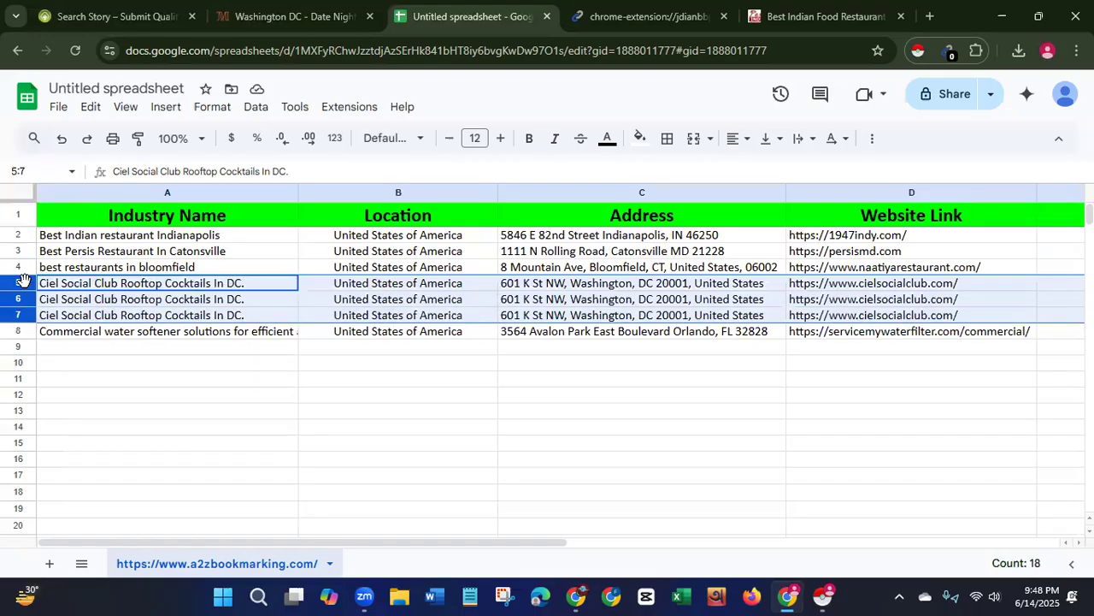
right_click(30, 314)
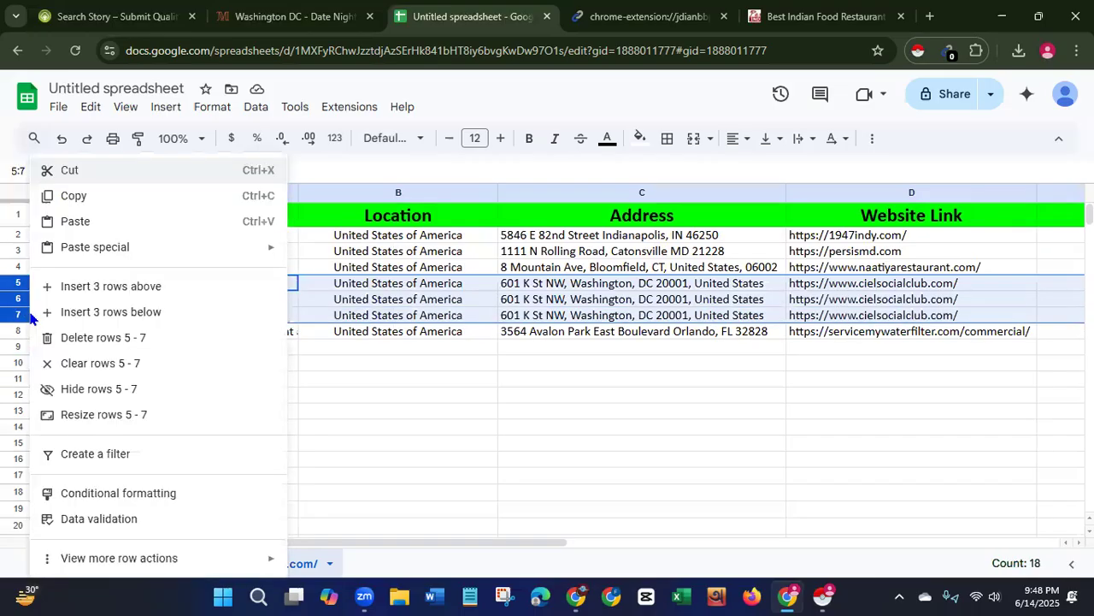
left_click(63, 338)
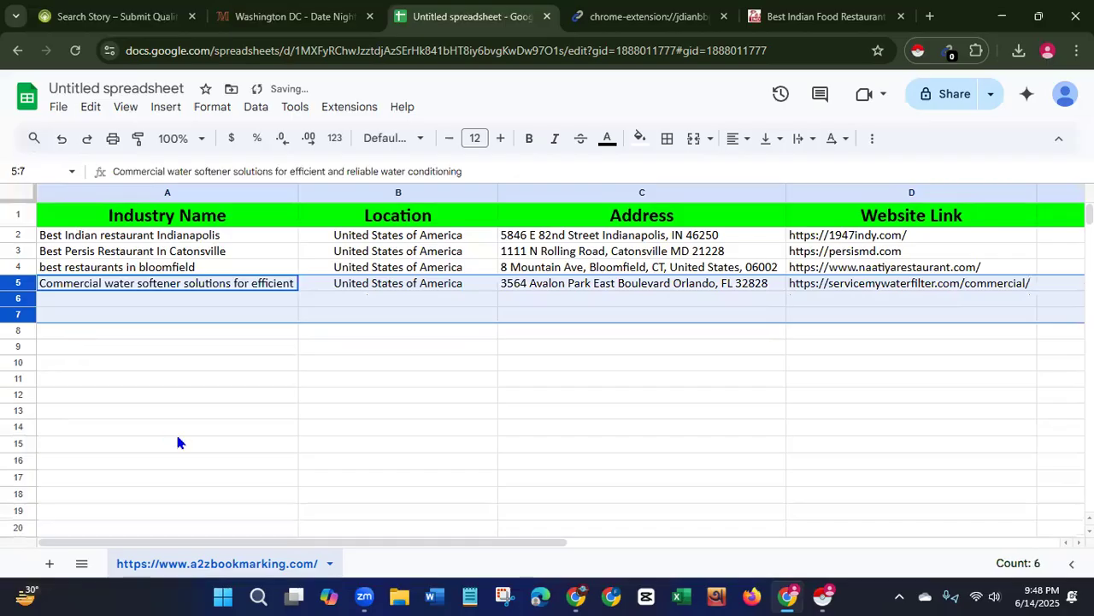
left_click(178, 434)
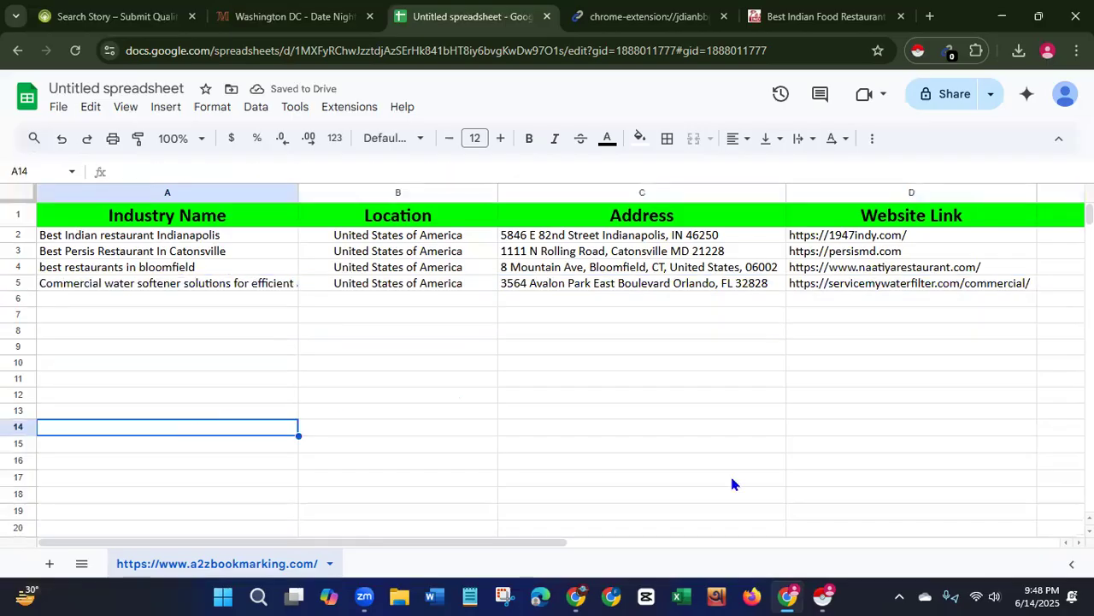
- Review the remaining leads through the Email ID column and close the Washington DC, extension and Indian restaurant browser tabs
left_click_drag(272, 542, 357, 552)
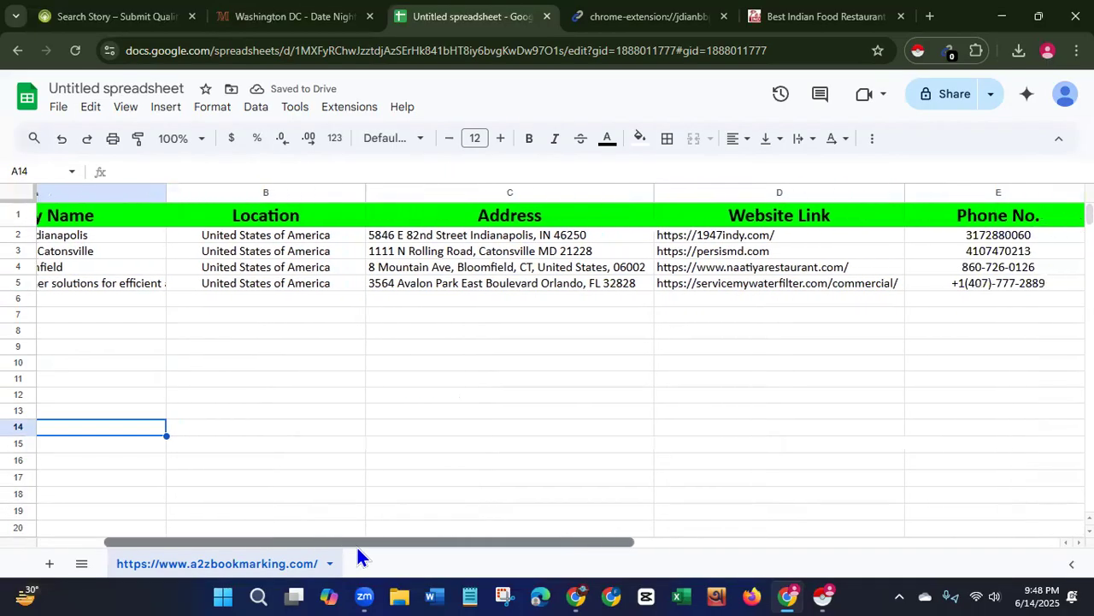
scroll(357, 552, "right", 5)
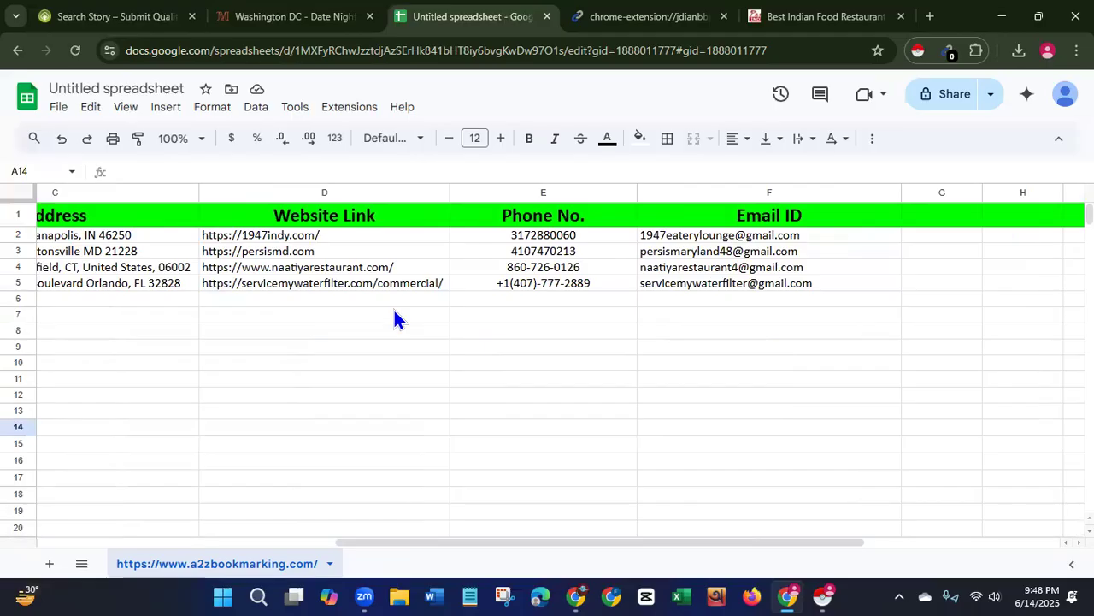
mouse_move(341, 544)
left_mouse_down()
mouse_move(254, 549)
mouse_move(357, 548)
left_mouse_up()
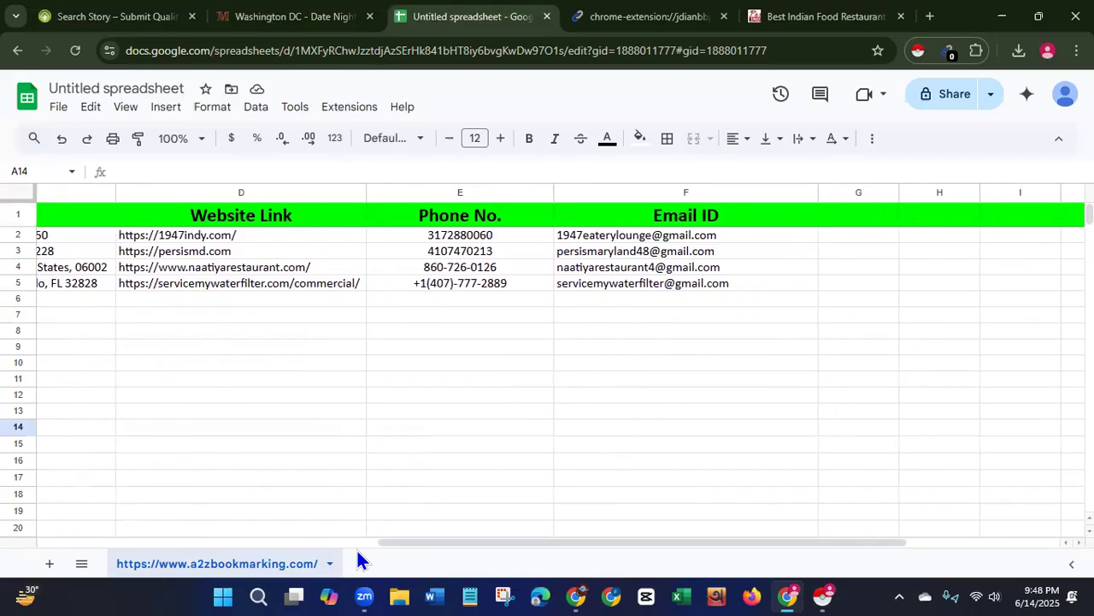
left_click(370, 16)
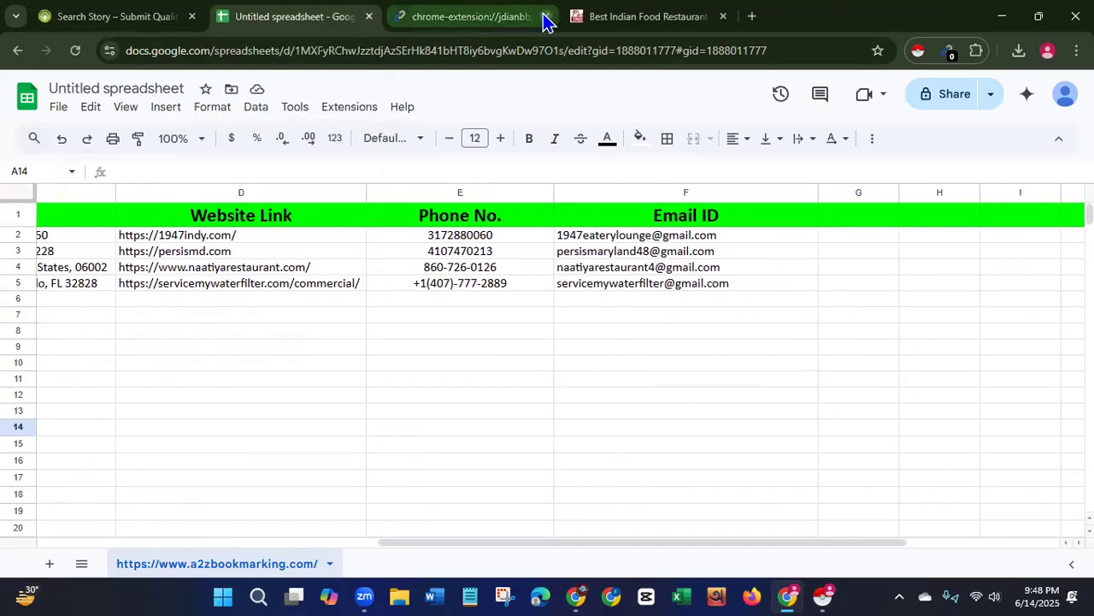
left_click(486, 17)
left_click(553, 16)
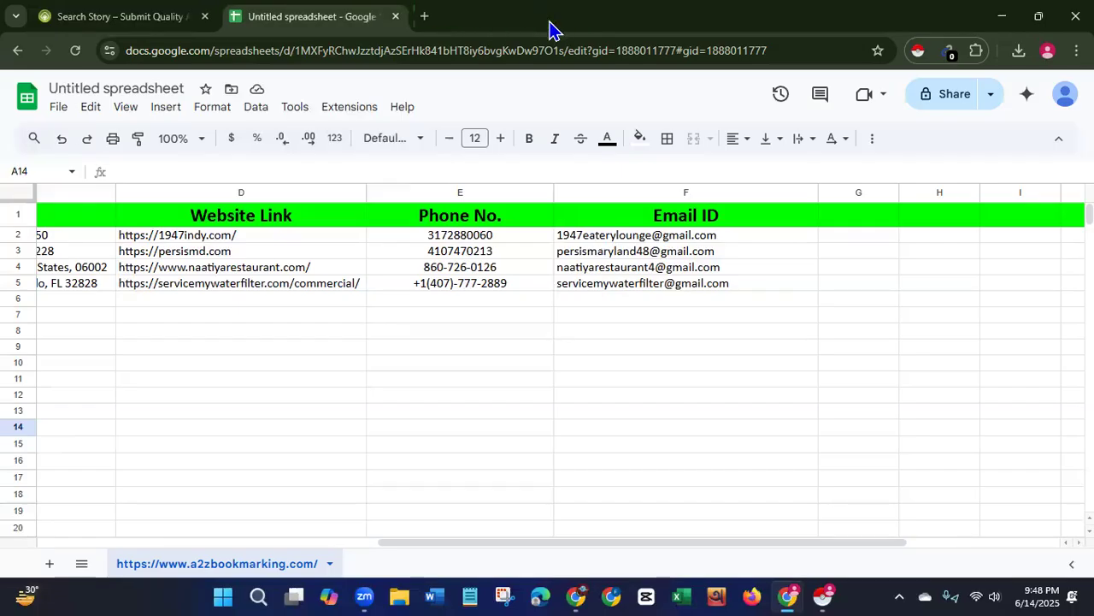
- Search Google for "email verifier" in a new tab and open Verifalia's Free email address validator
left_click(424, 18)
left_click(358, 56)
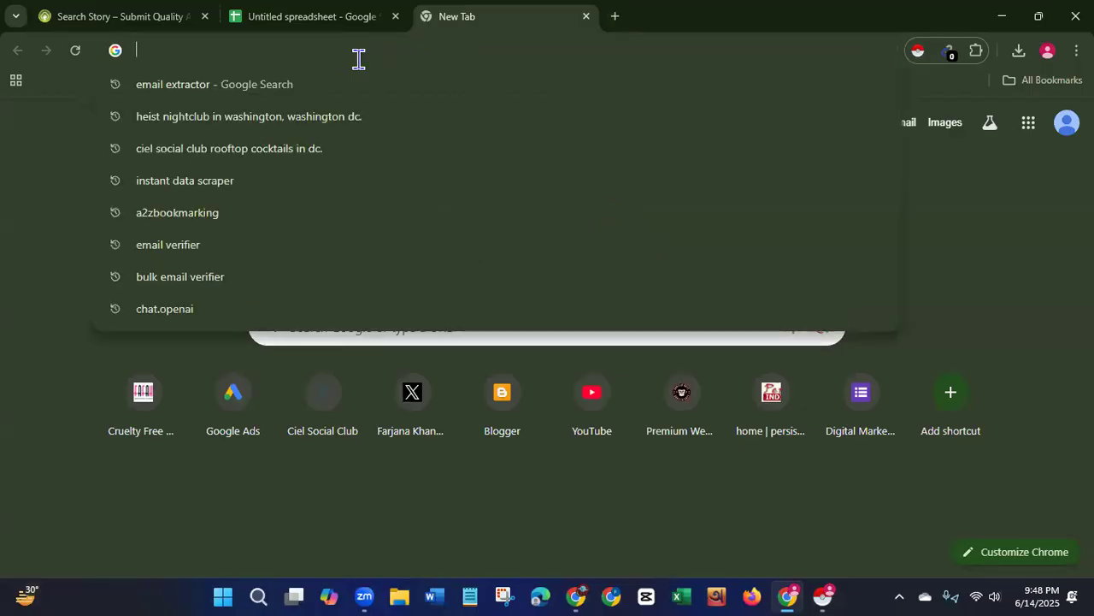
type("email")
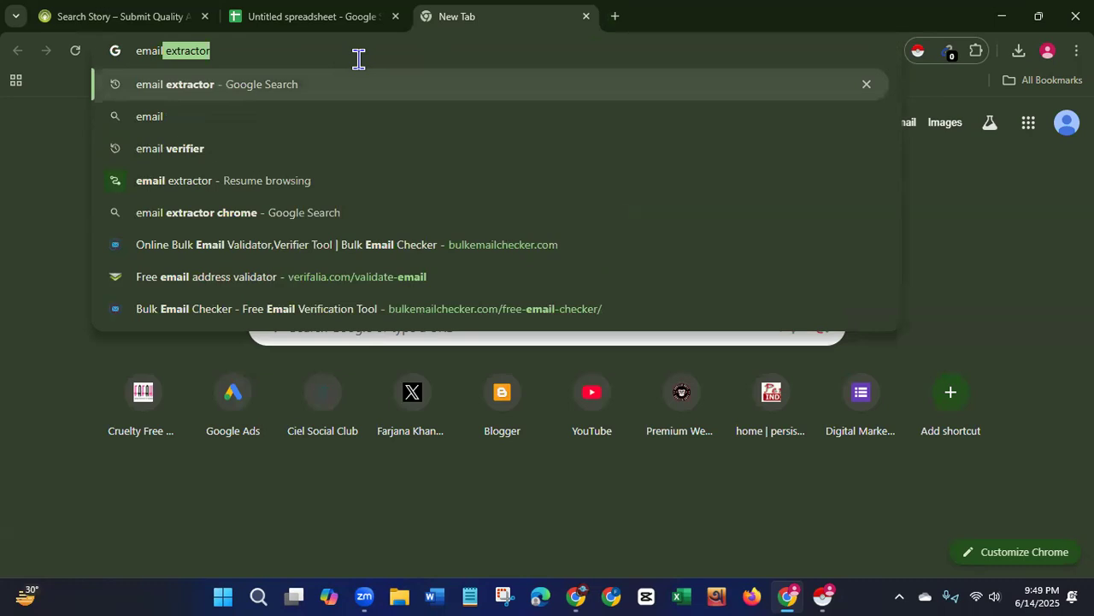
left_click(179, 154)
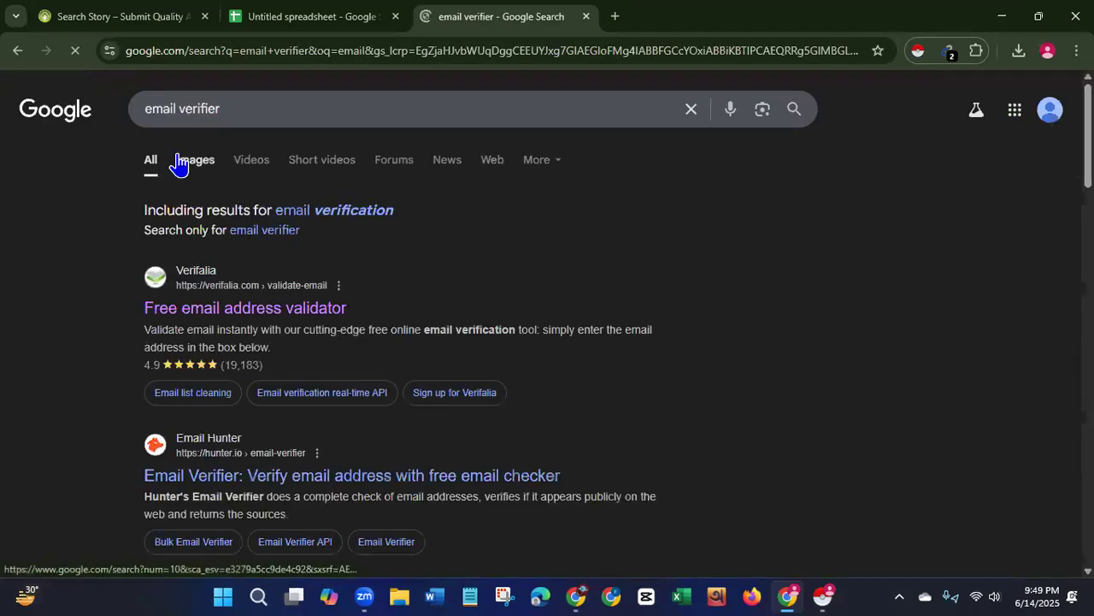
left_click(253, 314)
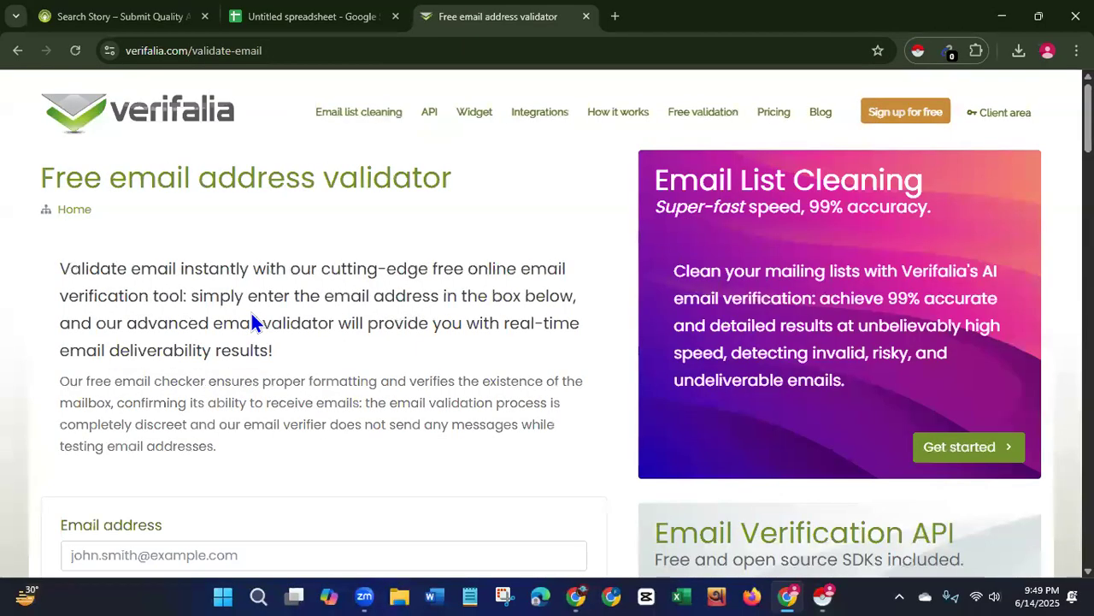
- Copy the first lead's email address from cell F2 of the spreadsheet and return to the Verifalia validator
left_click(262, 29)
left_click(580, 236)
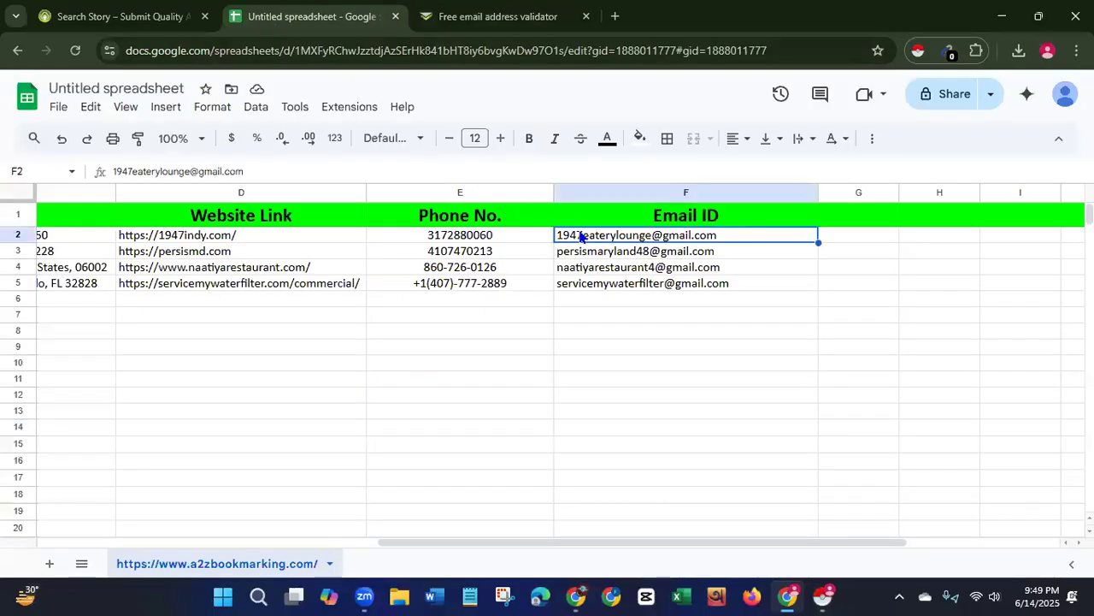
right_click(580, 236)
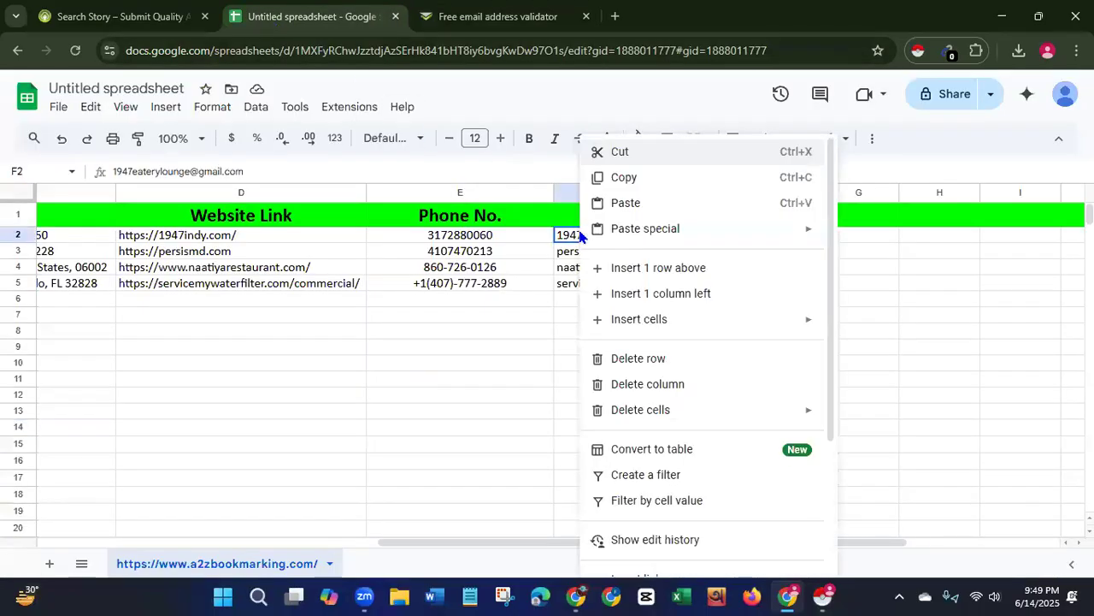
left_click(618, 177)
left_click(507, 28)
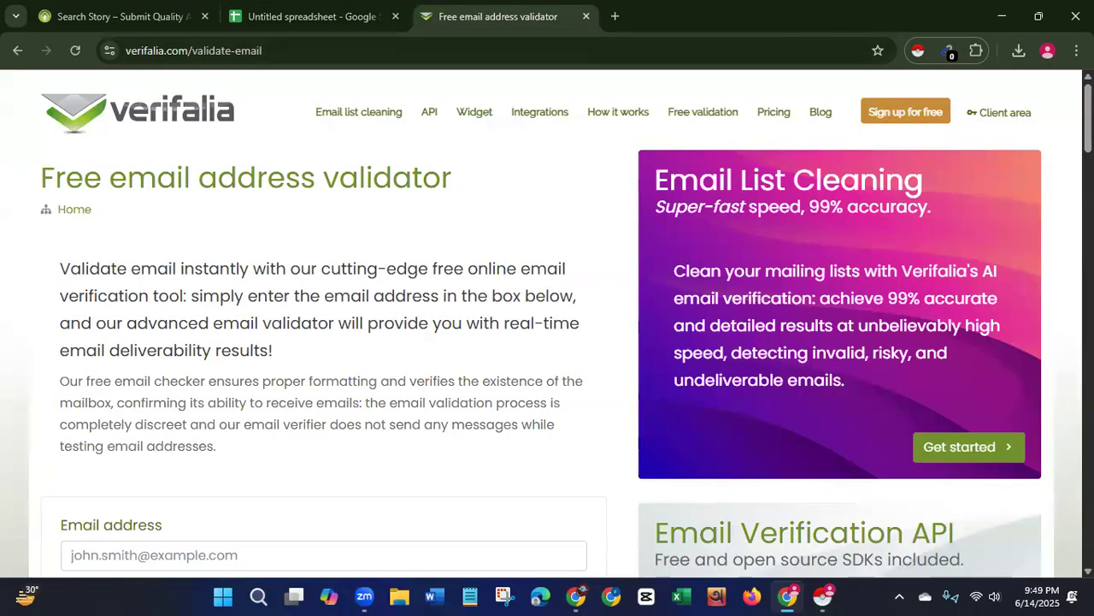
- Validate the copied F2 email address in Verifalia, completing the human verification, and examine the status in the validation summary
scroll(431, 218, "down", 7)
scroll(431, 218, "up", 3)
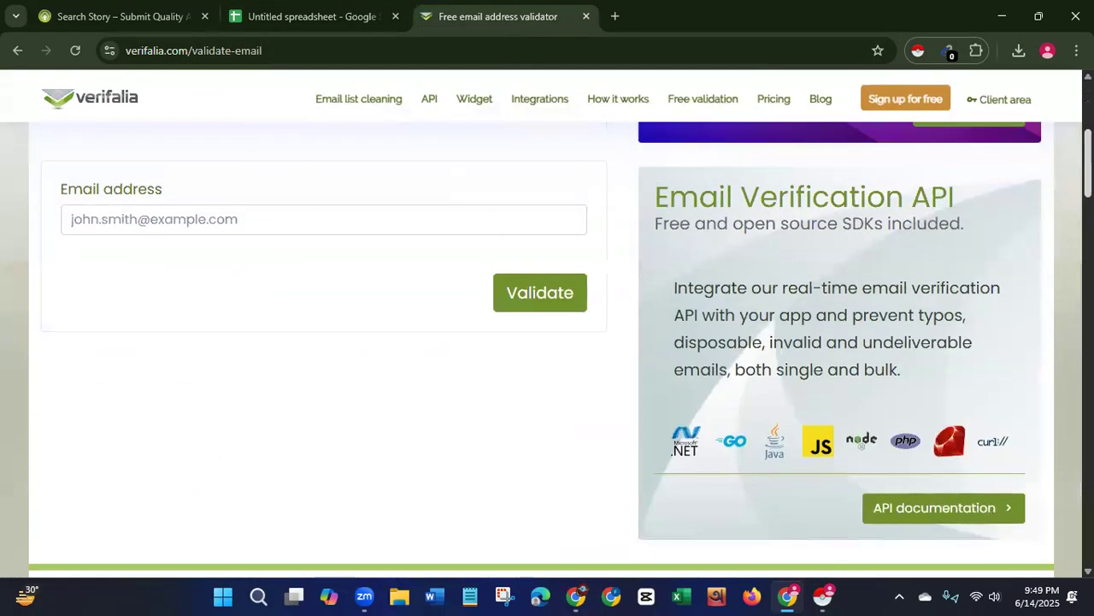
left_click(405, 225)
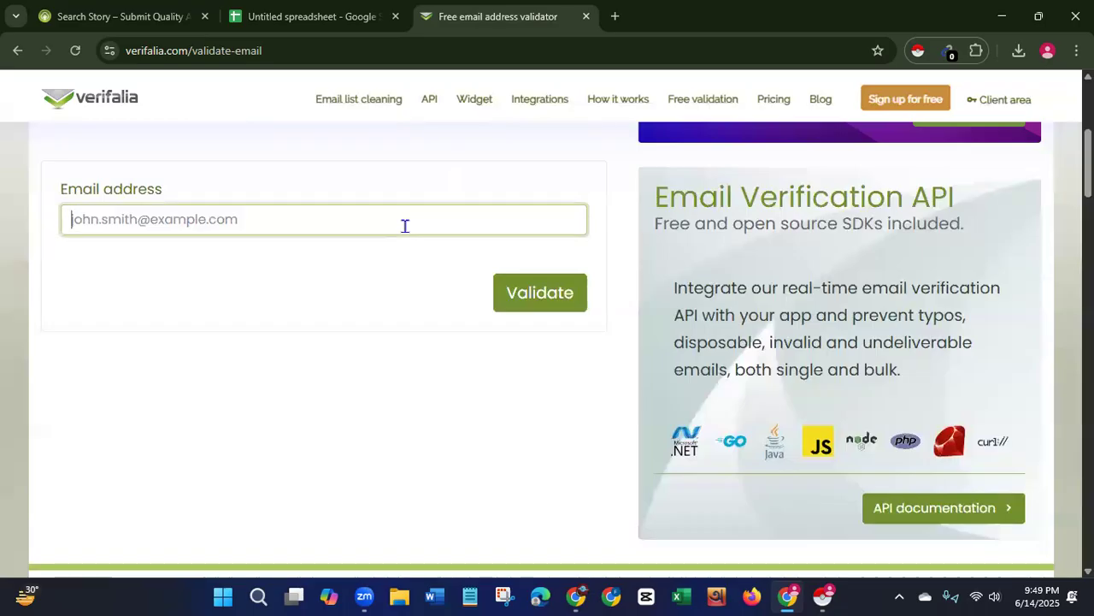
key("ctrl+v")
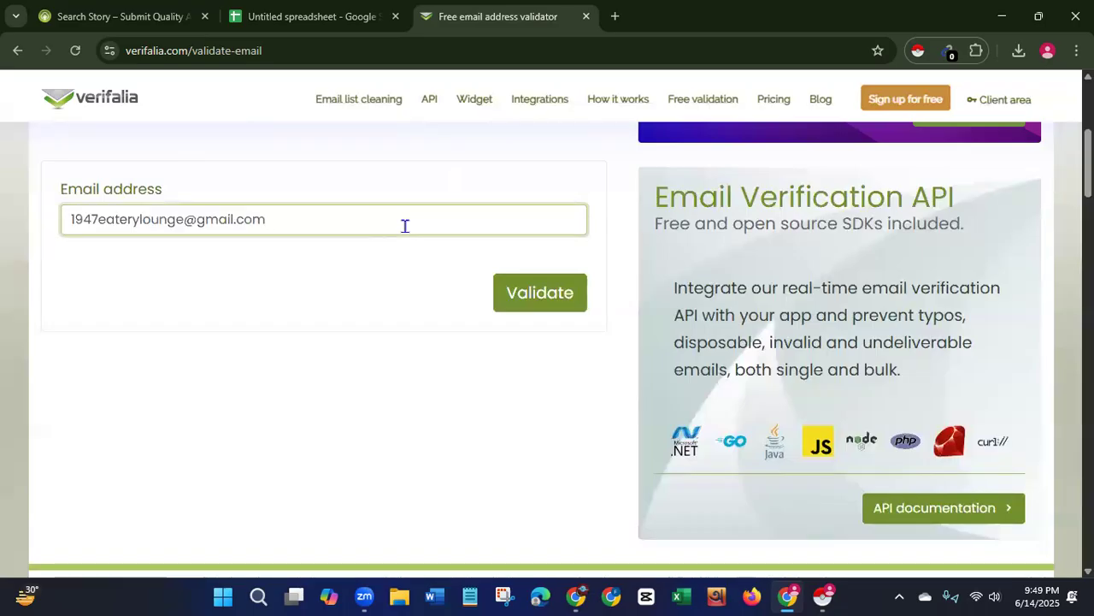
left_click(529, 294)
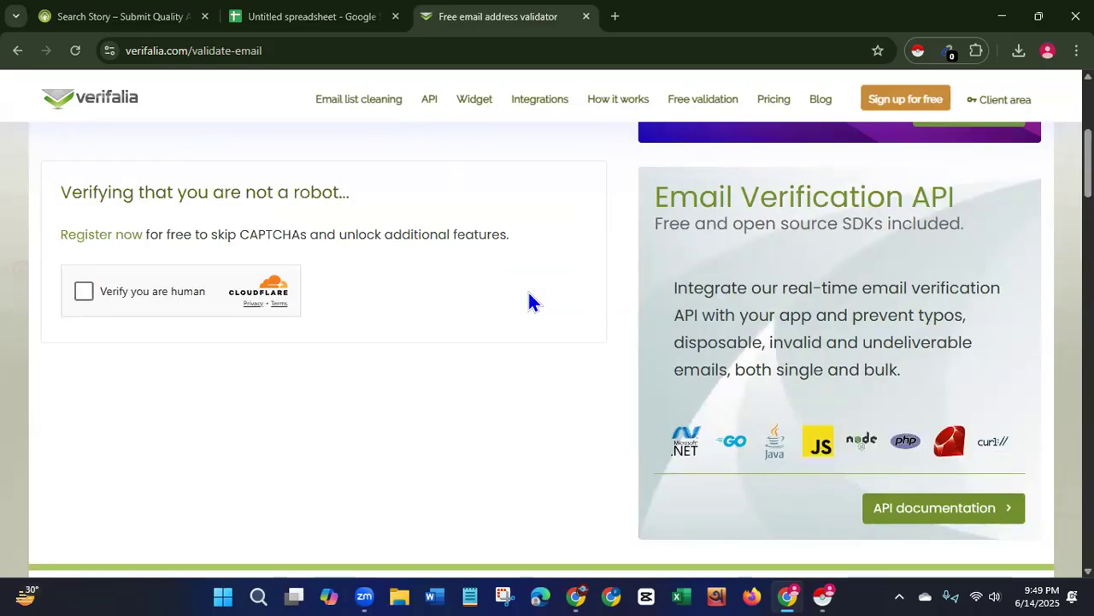
left_click(83, 294)
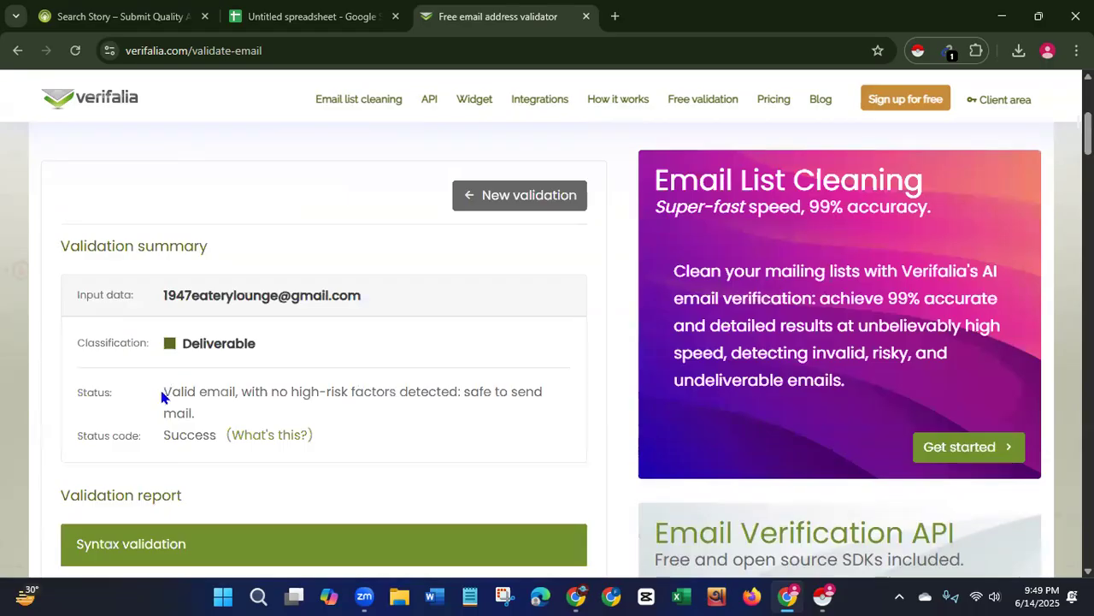
left_click_drag(164, 390, 410, 419)
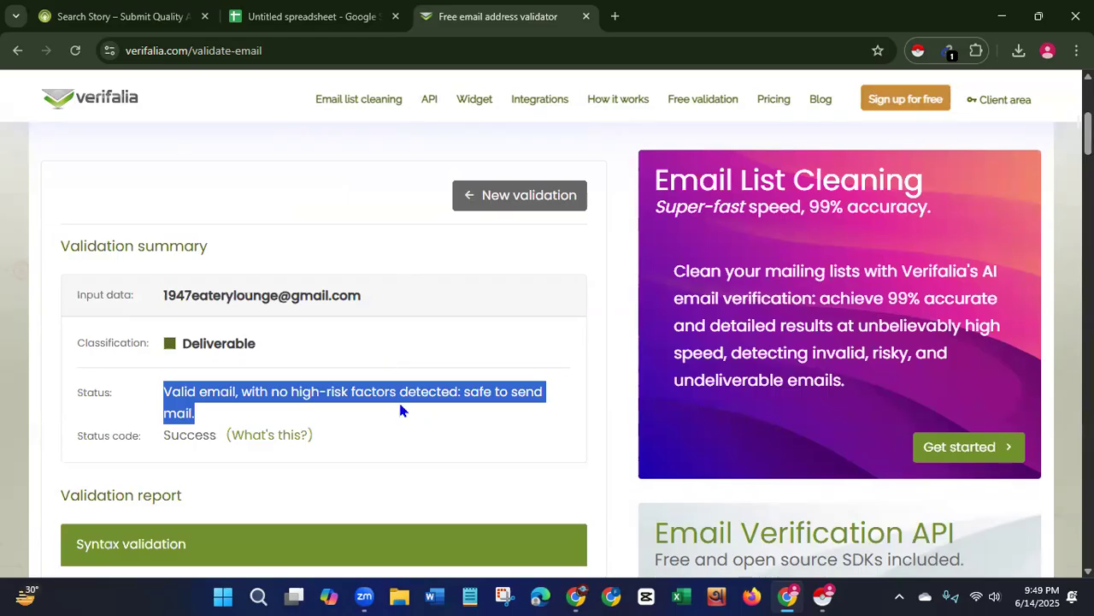
left_click(385, 259)
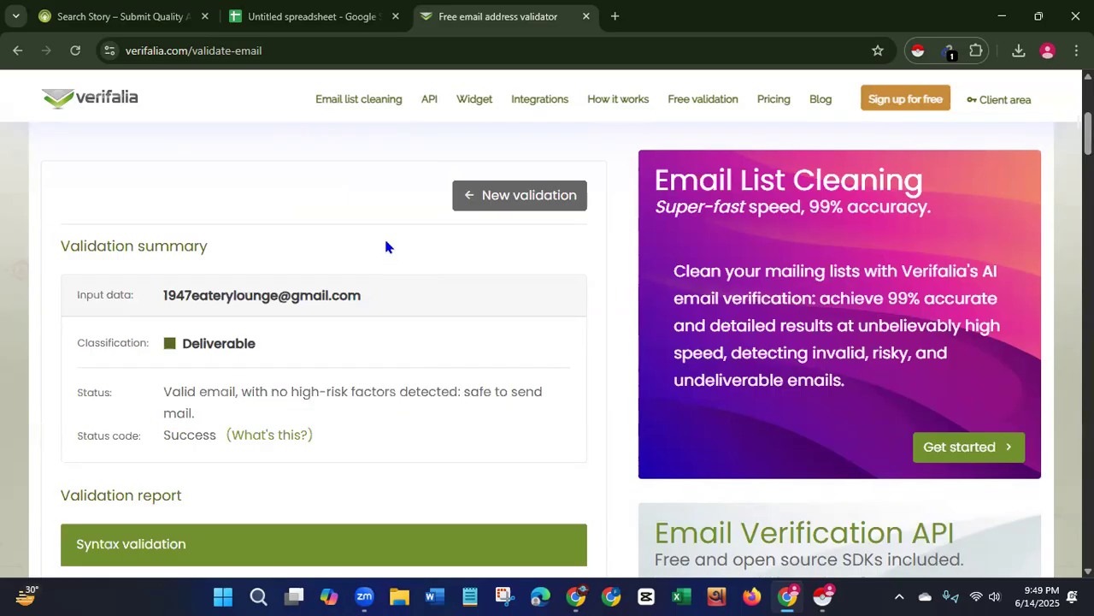
- Copy the Bloomfield restaurant's email address from cell F4 of the spreadsheet and return to the Verifalia validator
left_click(288, 26)
left_click(601, 269)
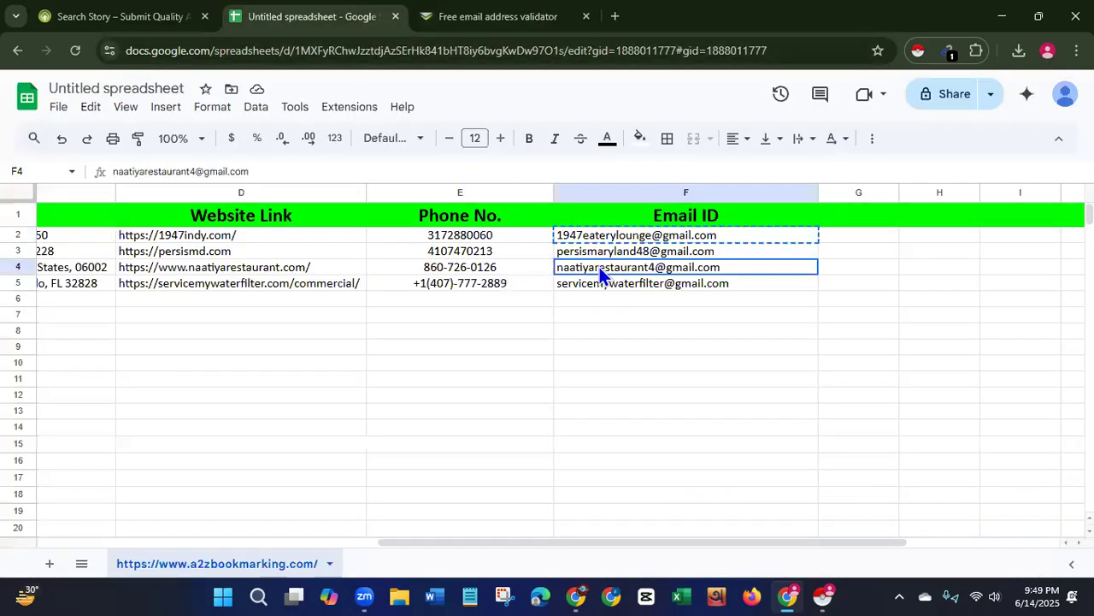
right_click(600, 267)
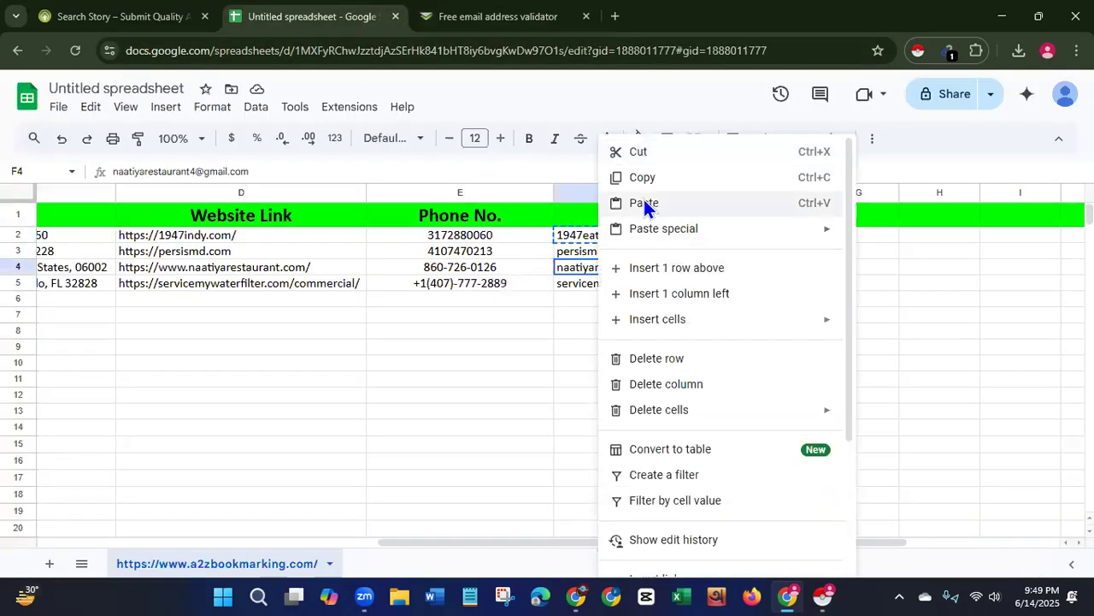
left_click(654, 176)
left_click(489, 21)
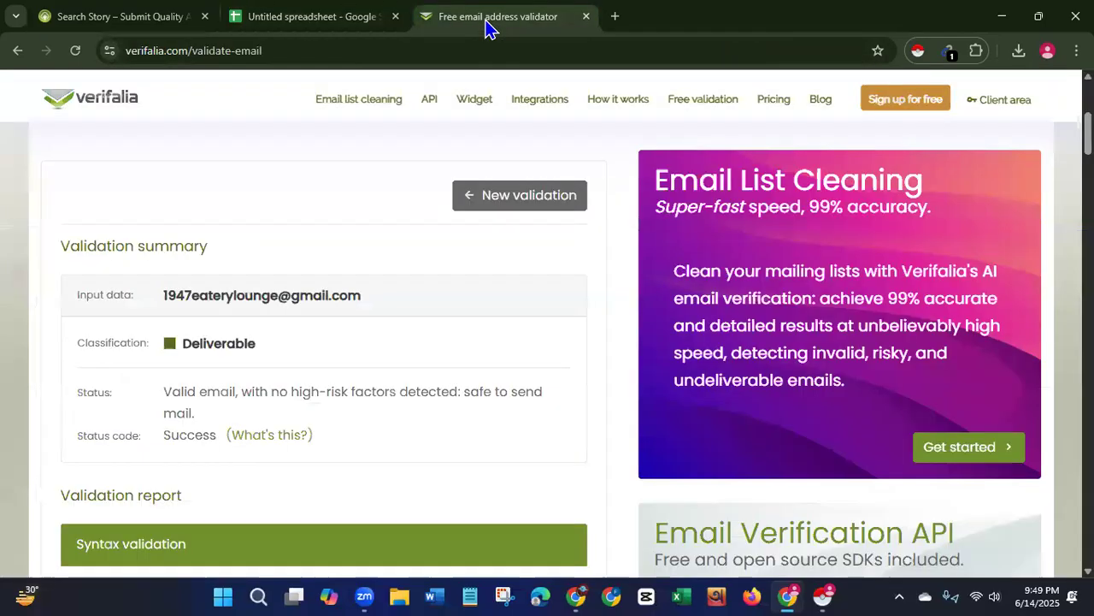
- Start a new Verifalia validation on a freshly reloaded page and enter the copied restaurant email address
left_click(541, 201)
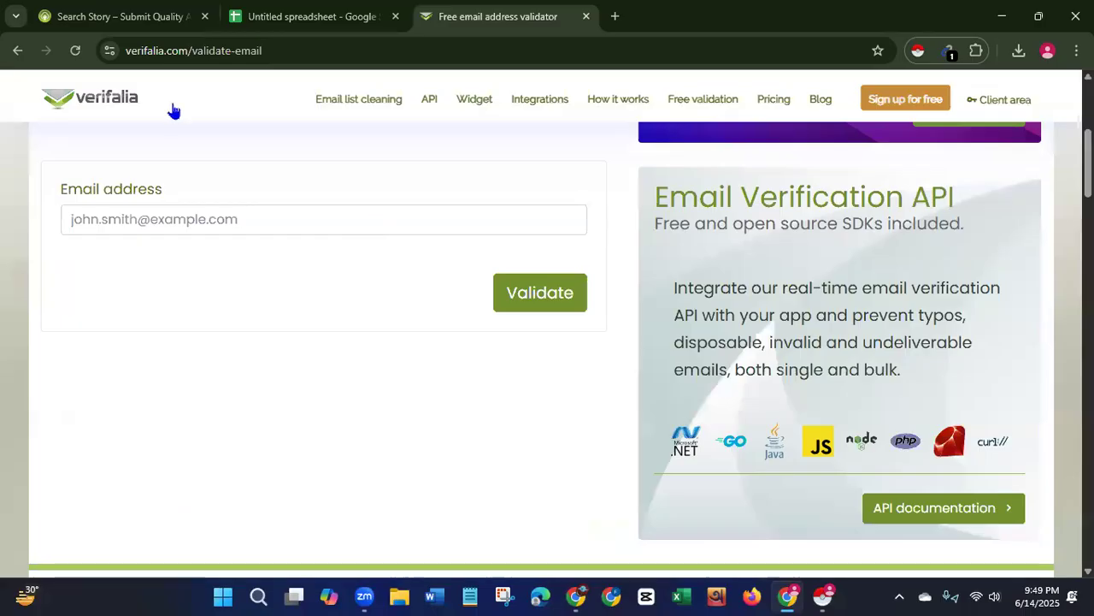
left_click(74, 53)
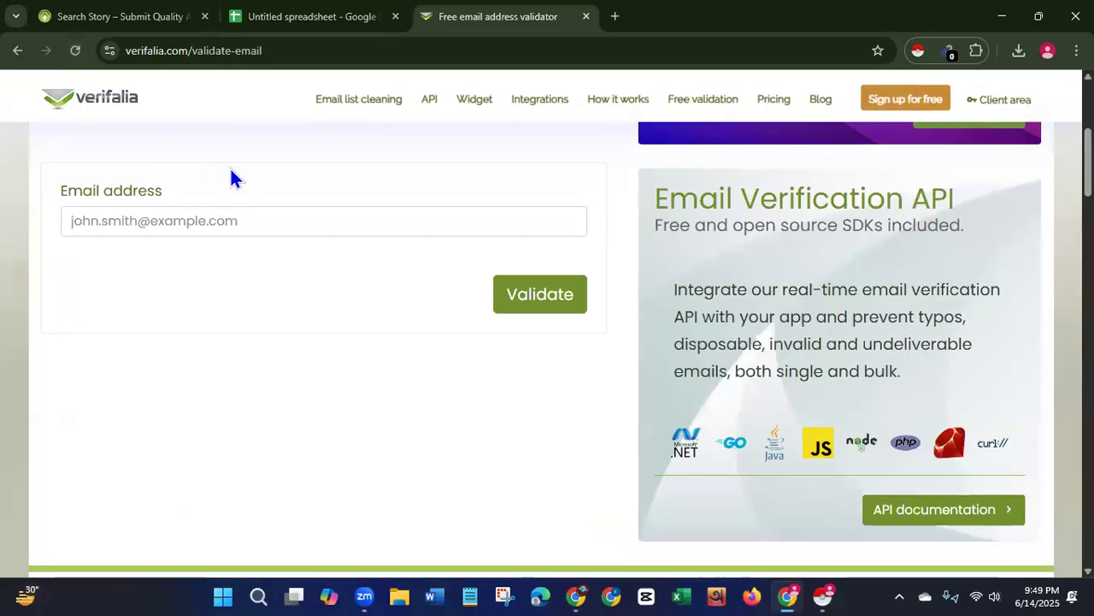
left_click(305, 224)
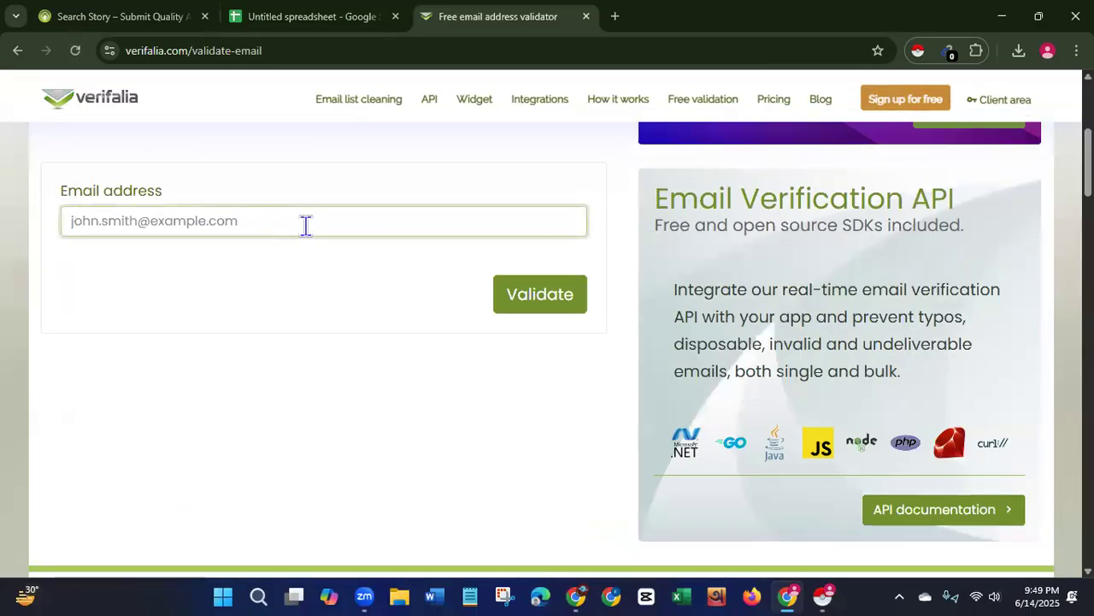
key("ctrl+v")
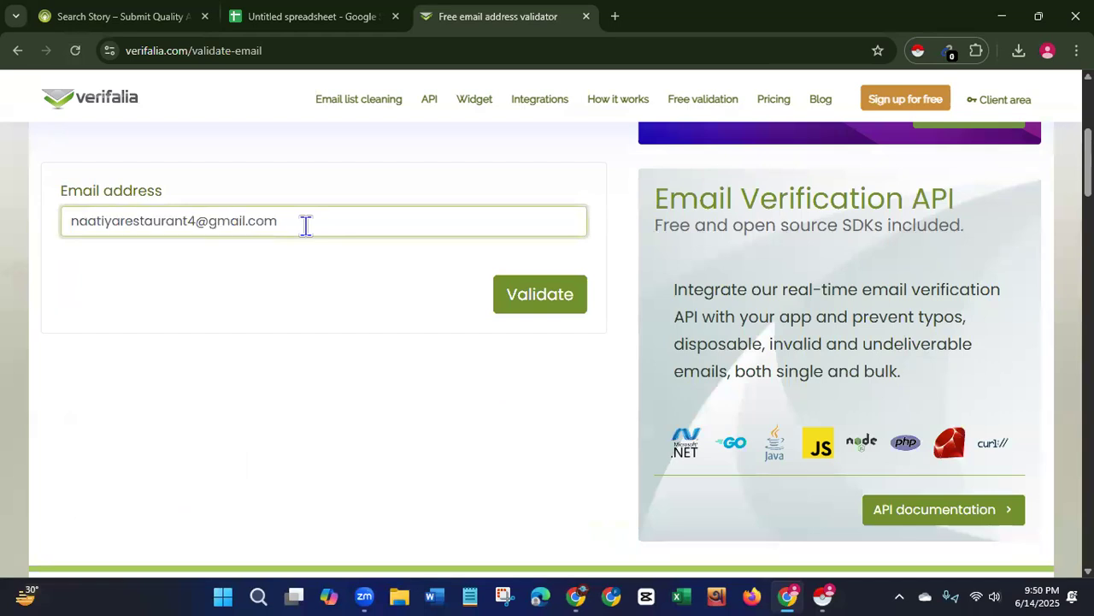
- Try to validate the entered address, completing the traffic lights image verification, and read the notice in the result box
left_click(547, 306)
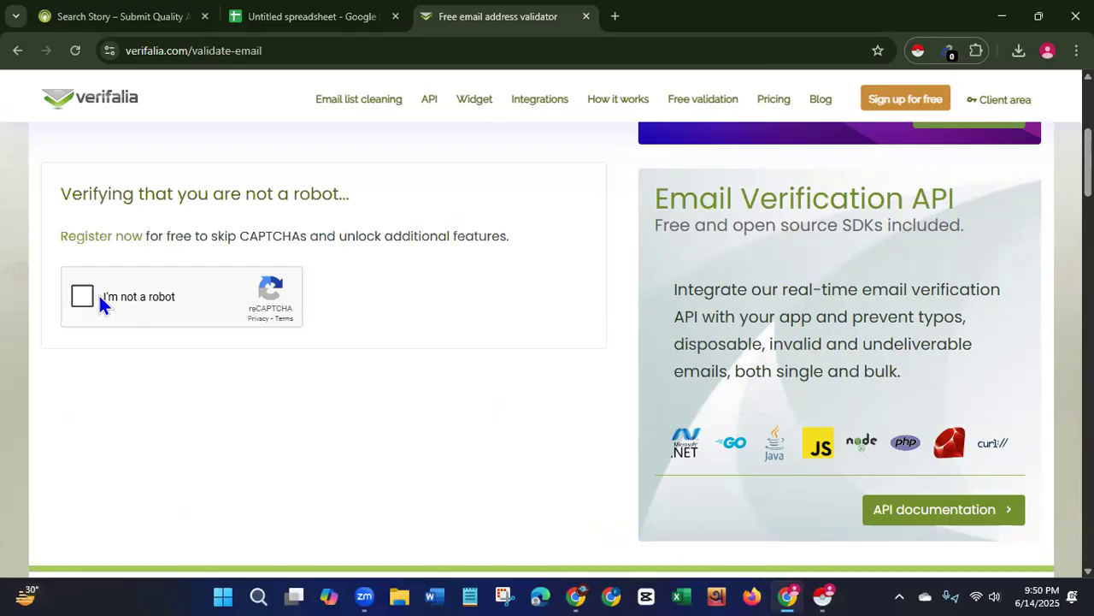
left_click(83, 295)
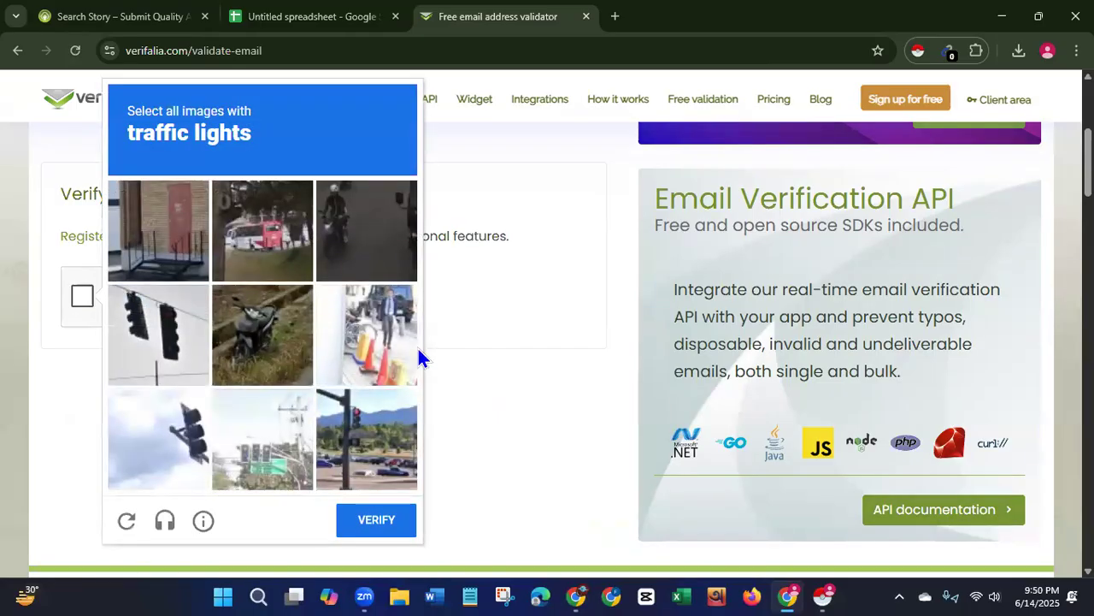
left_click(167, 339)
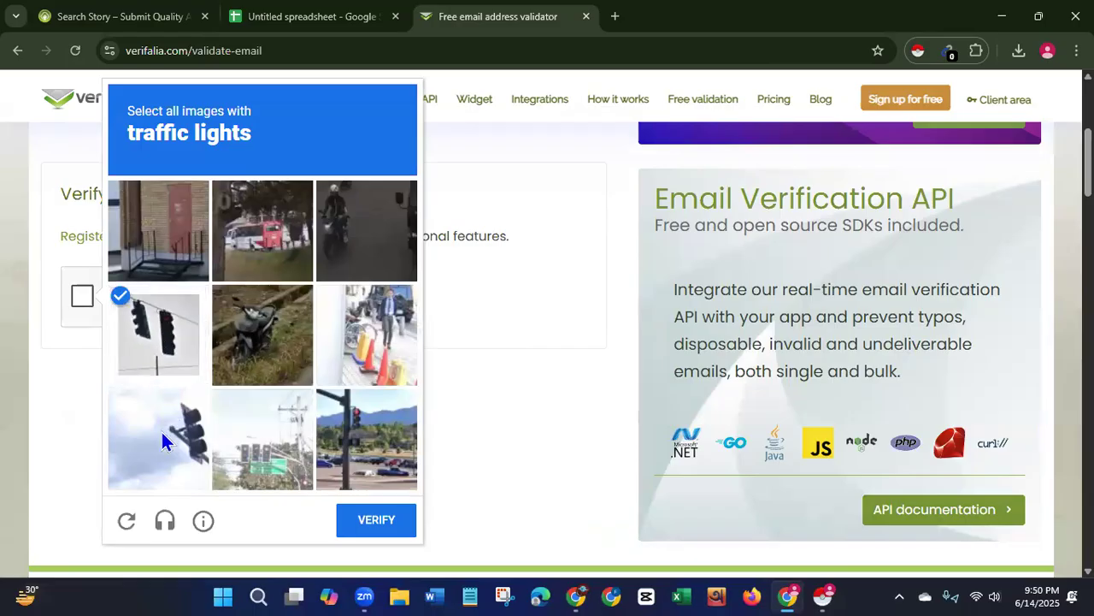
left_click(162, 431)
left_click(398, 429)
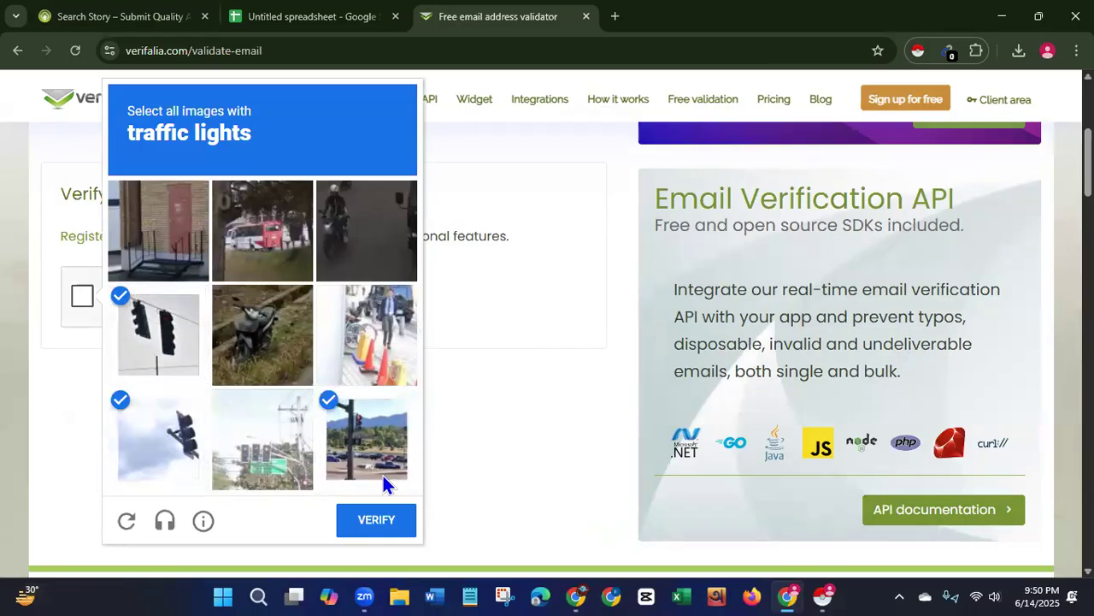
left_click(368, 510)
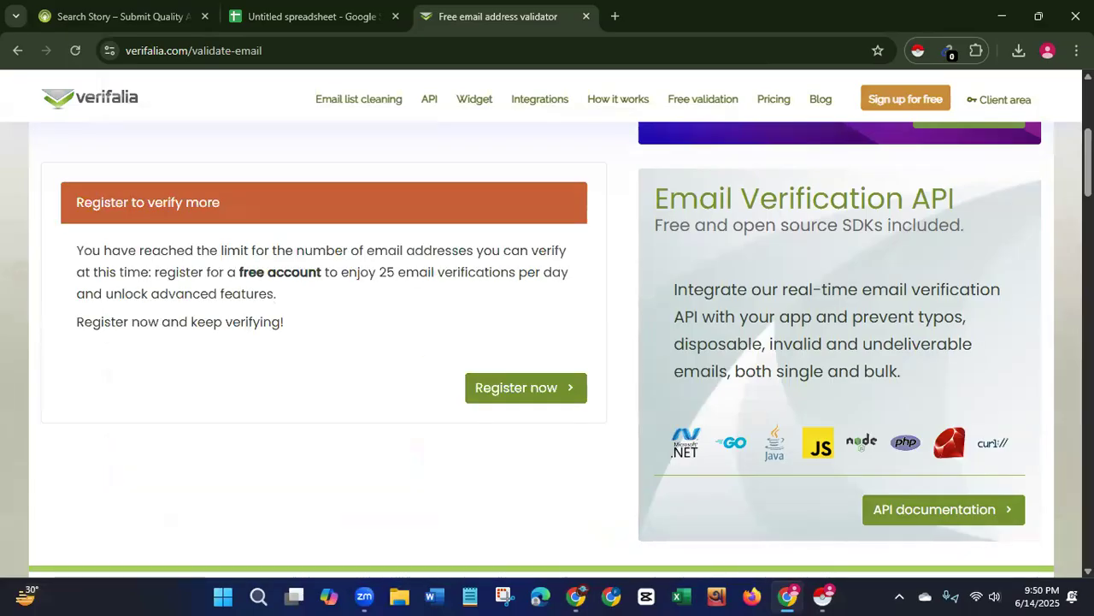
scroll(547, 342, "down", 10)
scroll(547, 342, "up", 7)
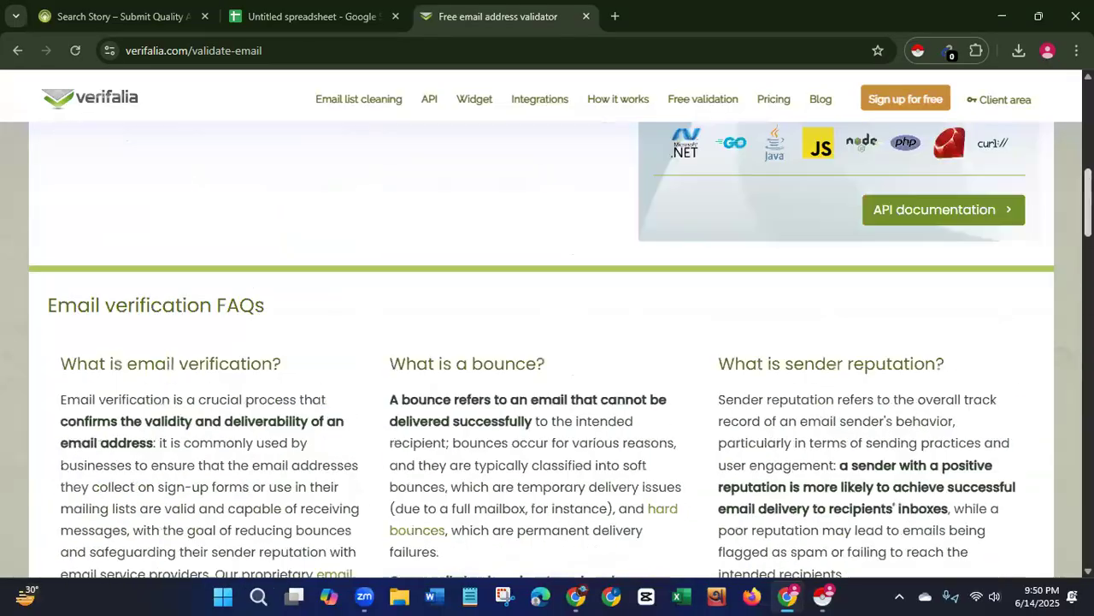
scroll(547, 342, "up", 4)
scroll(548, 342, "up", 4)
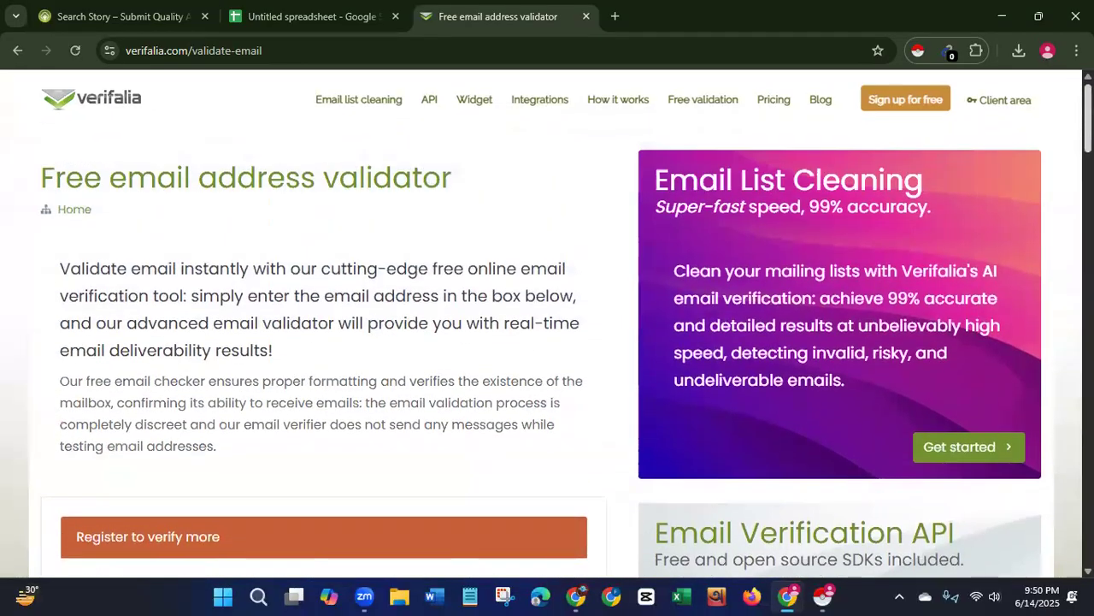
scroll(547, 342, "down", 3)
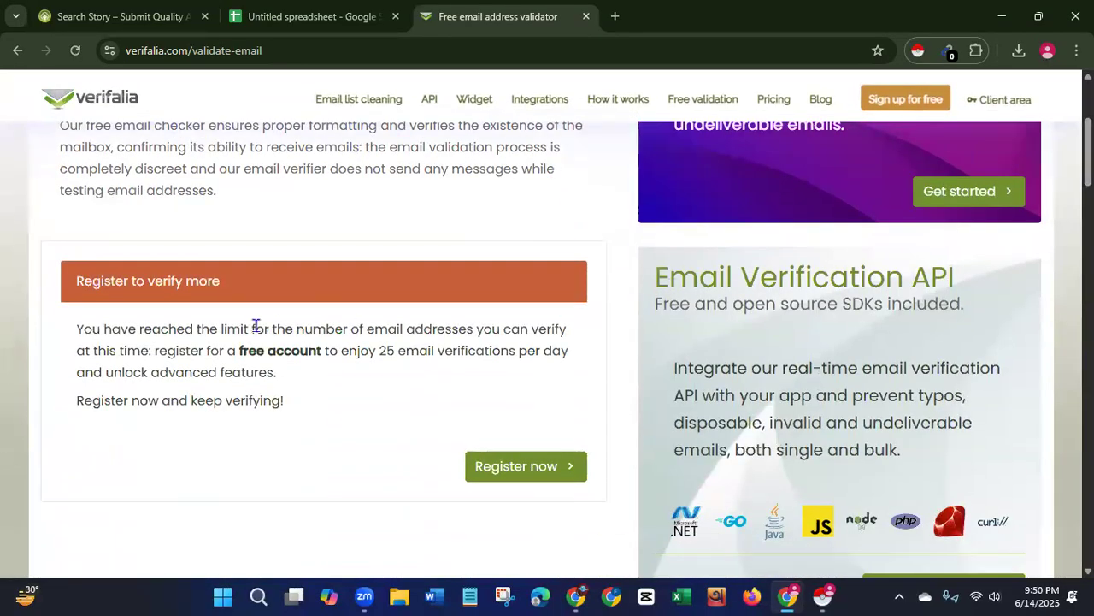
left_click_drag(77, 330, 528, 377)
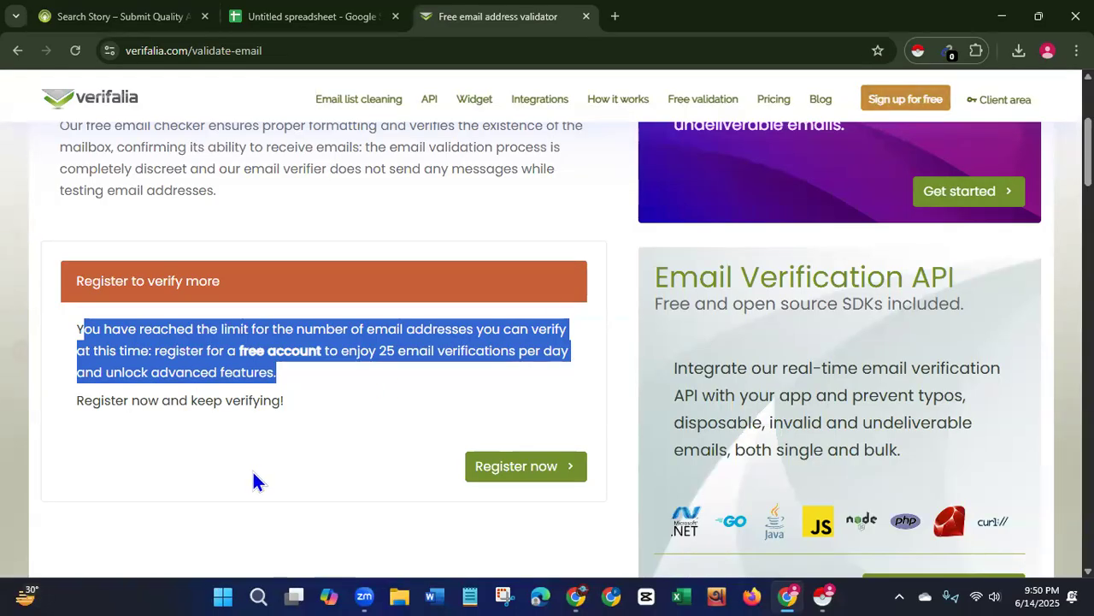
- Replace the Verifalia page with a Google search for "email verifier" and open Hunter's Email Verifier from the results
left_click(585, 17)
left_click(425, 17)
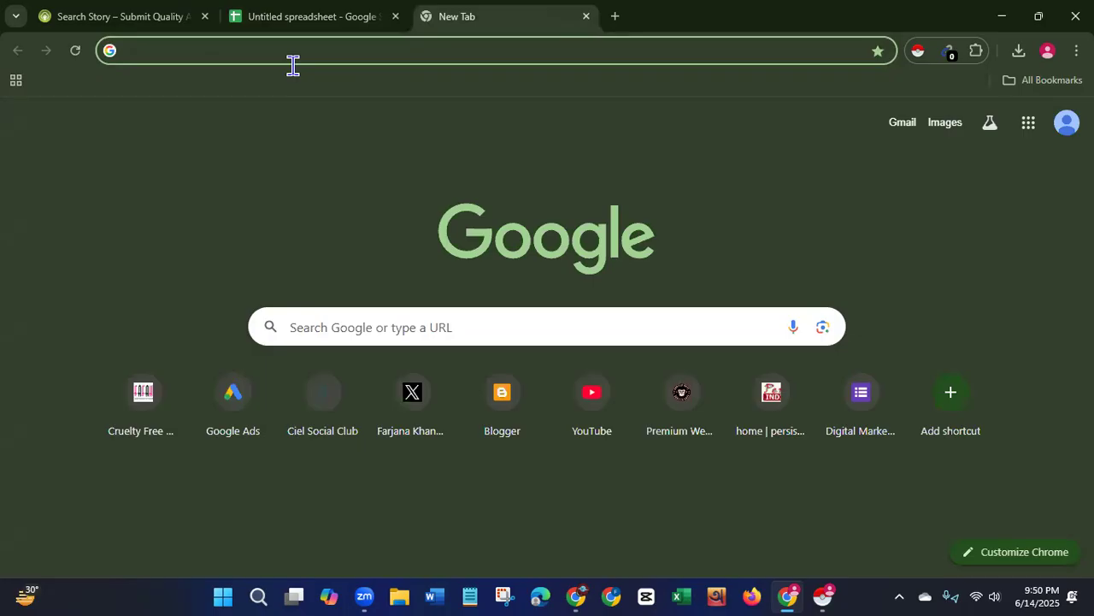
type("email")
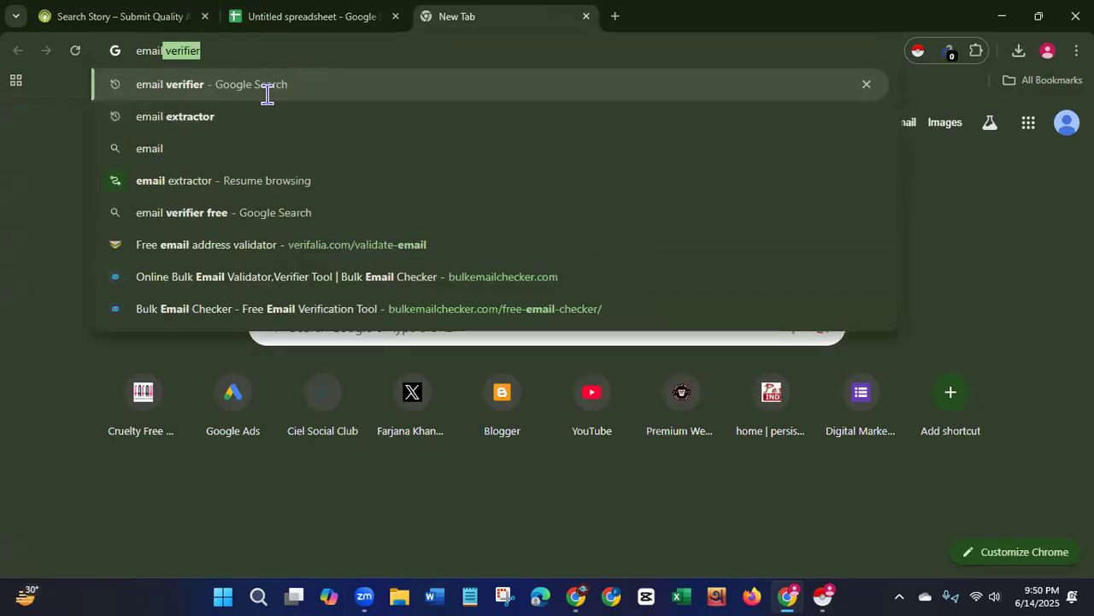
left_click(264, 96)
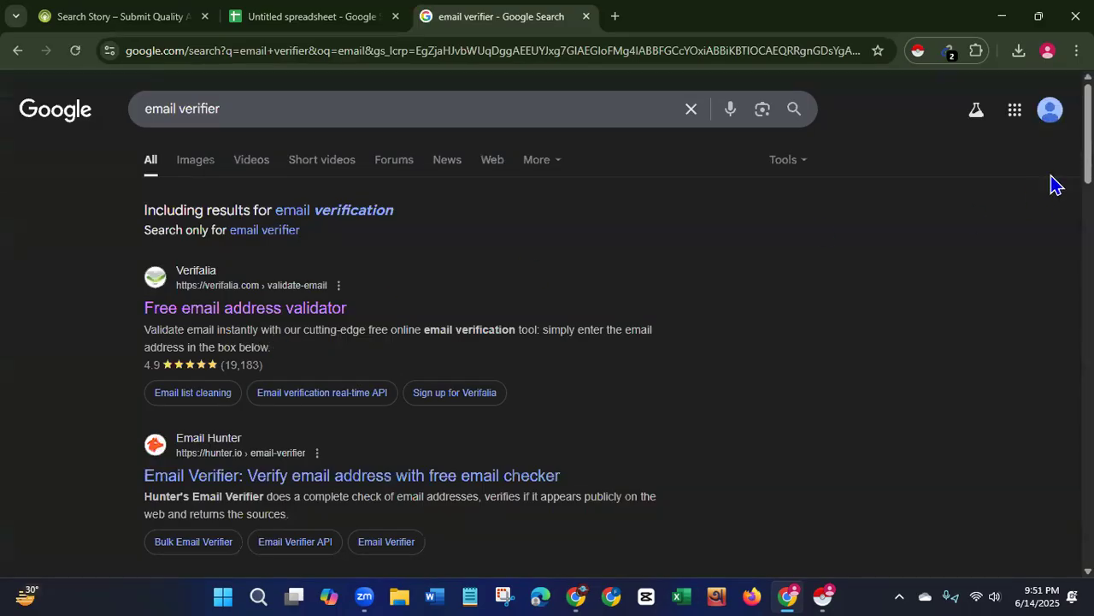
scroll(1055, 183, "down", 5)
scroll(841, 248, "up", 3)
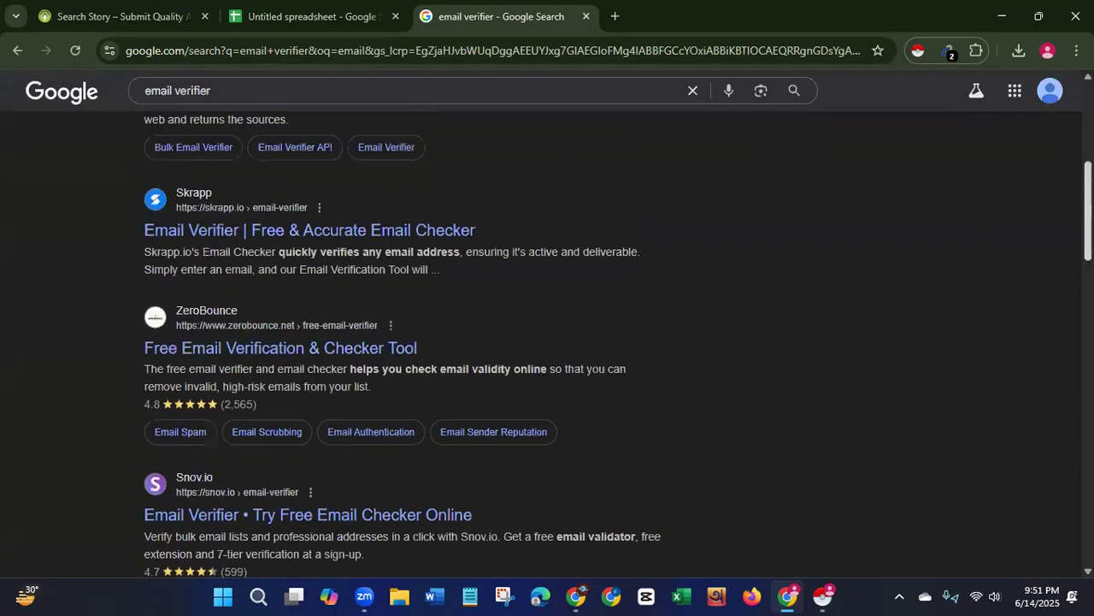
left_click(511, 267)
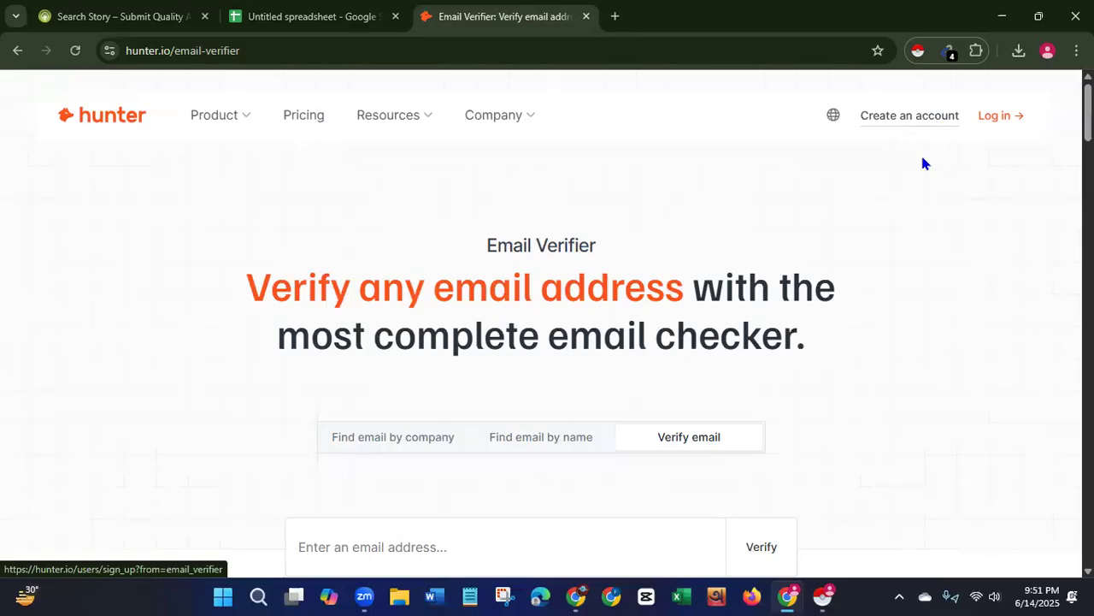
- Try to verify the copied restaurant email address in Hunter's Email Verifier and read the response below the address field
left_click(693, 444)
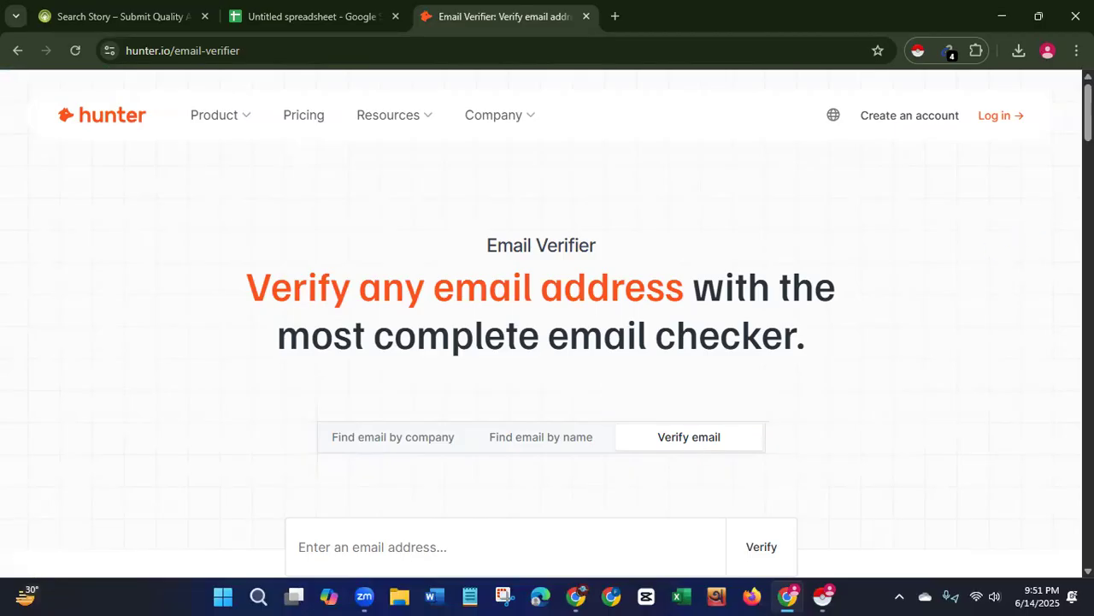
scroll(1055, 210, "down", 5)
scroll(547, 342, "up", 5)
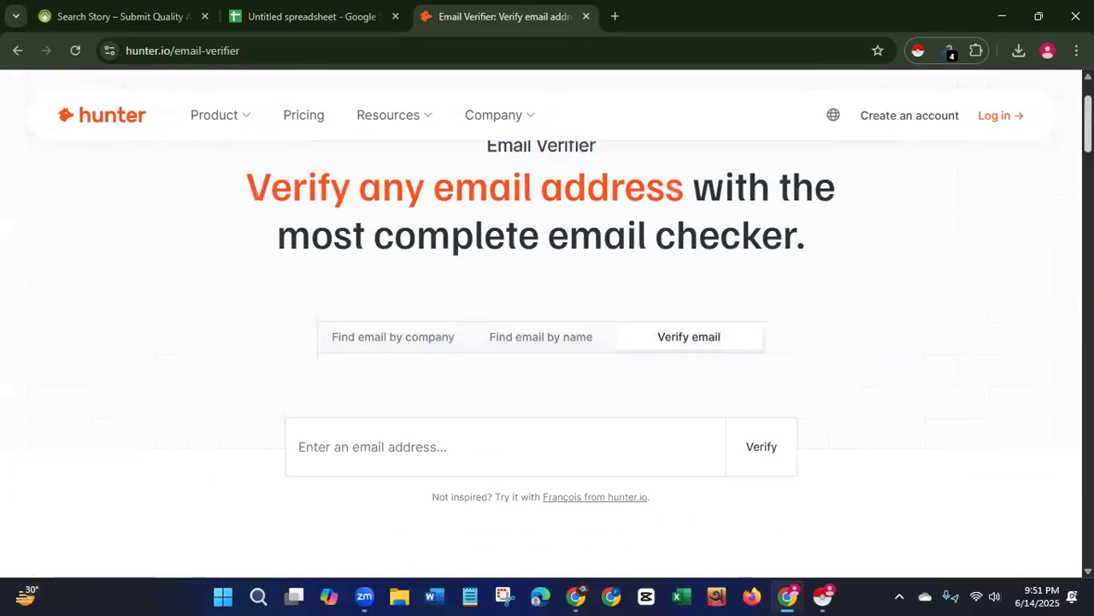
scroll(547, 342, "down", 1)
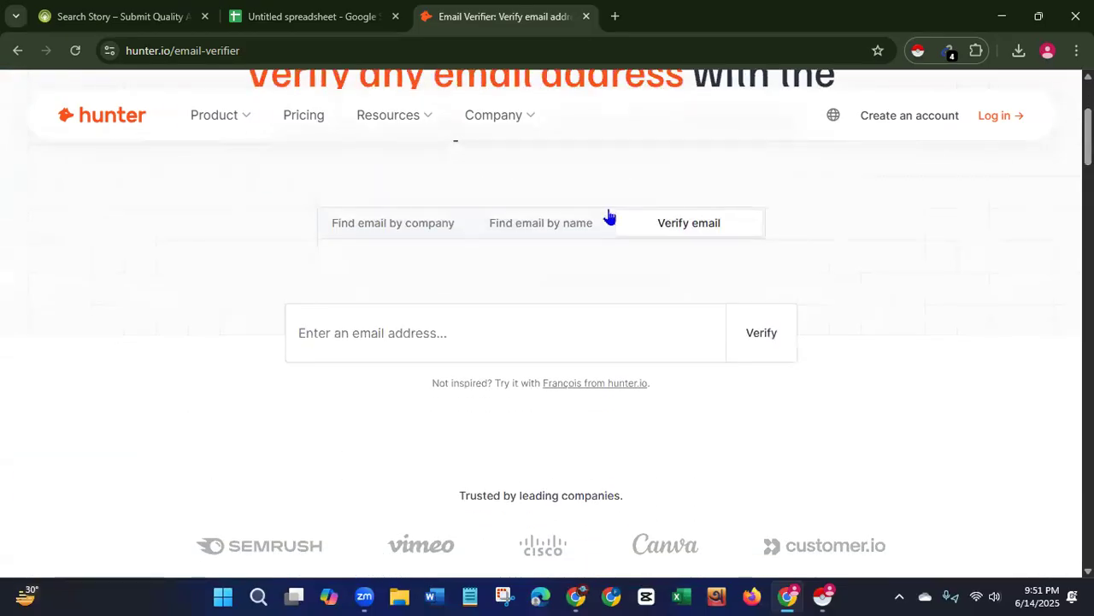
left_click(429, 337)
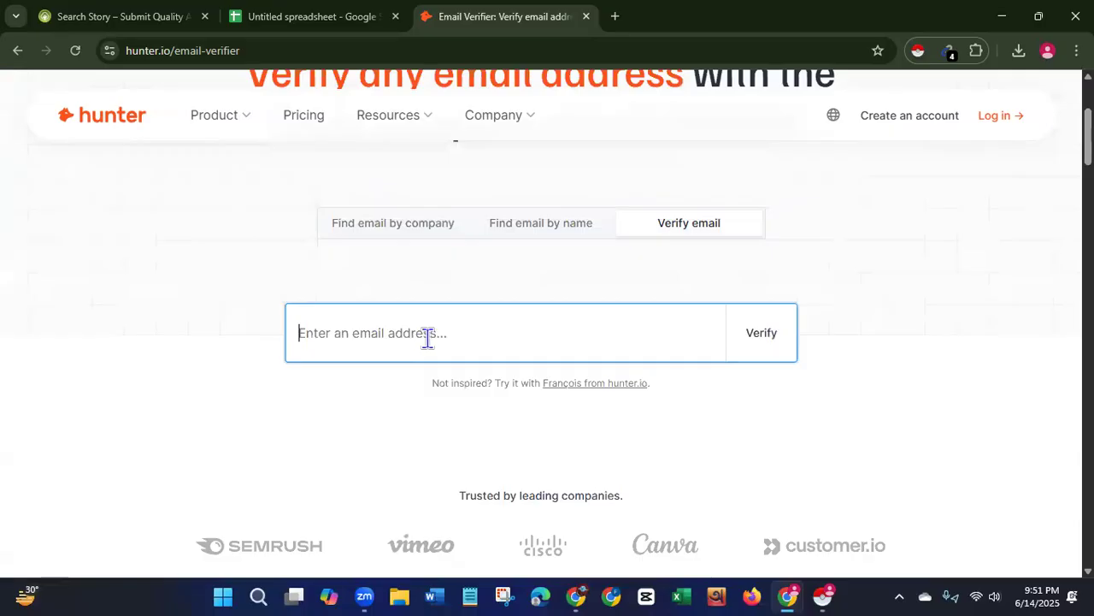
key("ctrl+v")
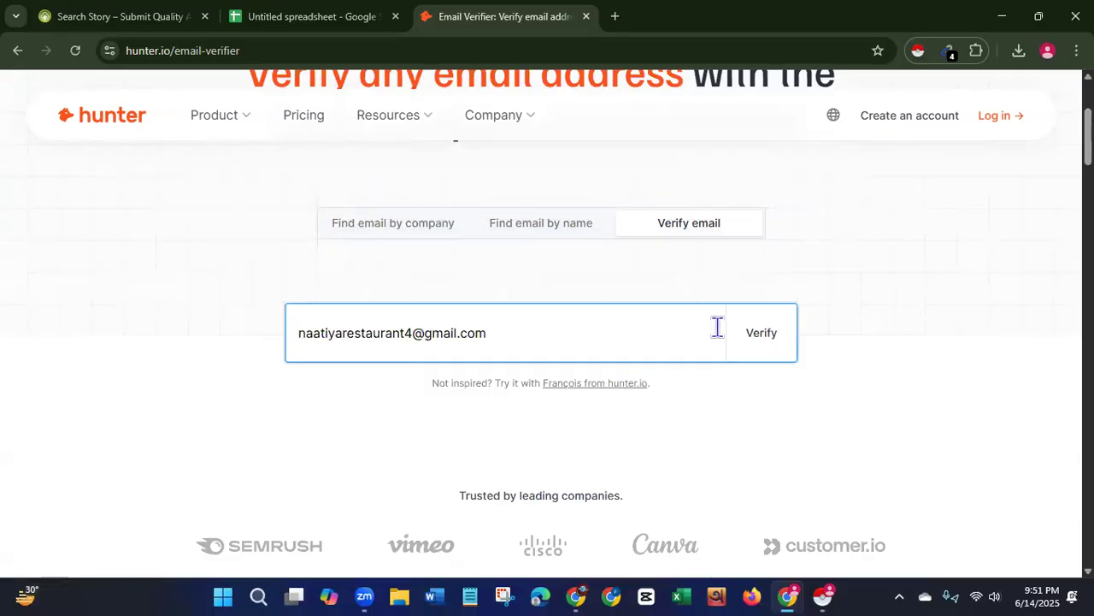
left_click(758, 337)
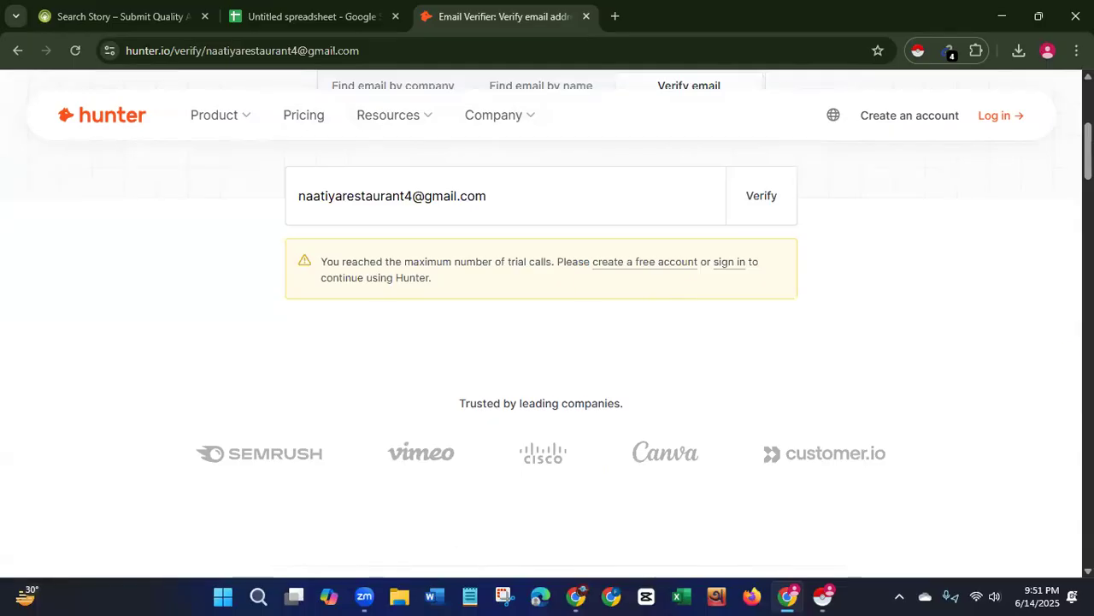
scroll(548, 342, "down", 10)
scroll(547, 342, "up", 10)
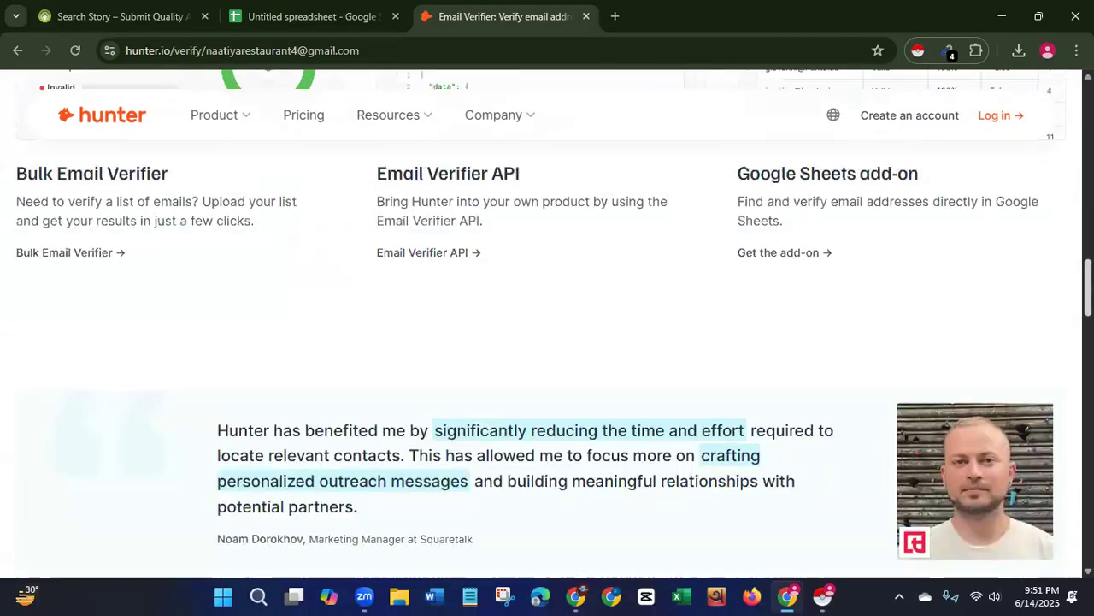
scroll(547, 342, "up", 5)
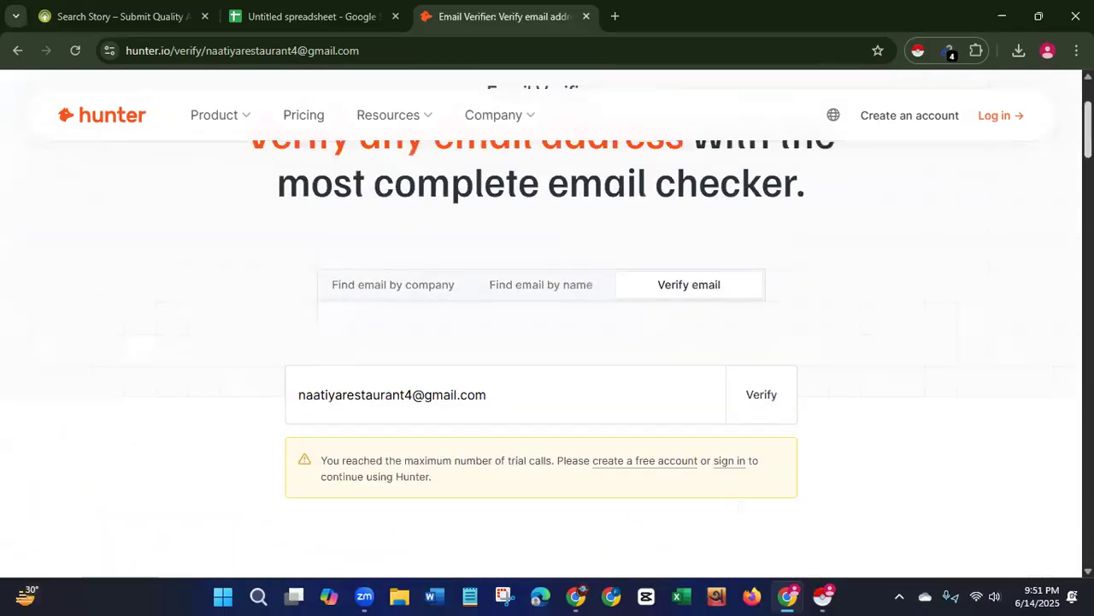
scroll(547, 342, "down", 3)
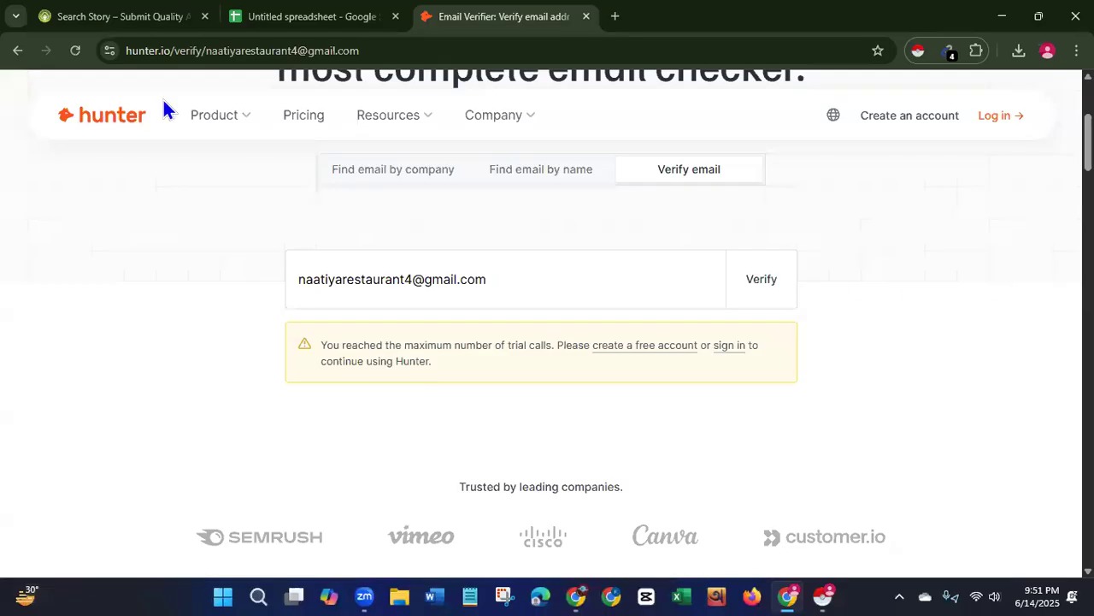
- Open Skrapp's Email Verifier from the search results, verify the copied restaurant email address there, and examine its status report
left_click(17, 51)
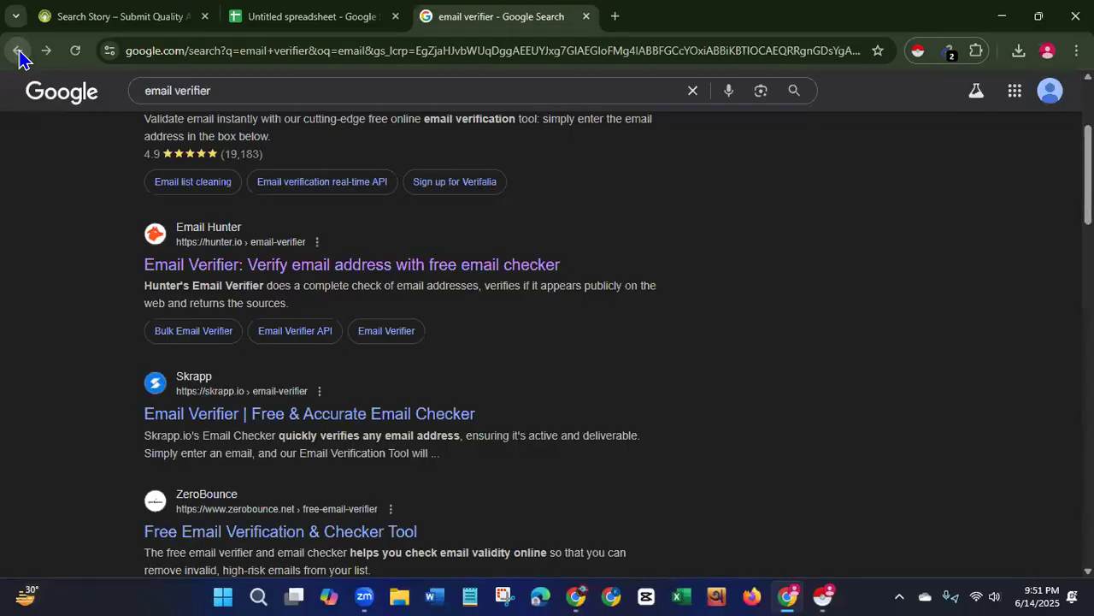
left_click(231, 419)
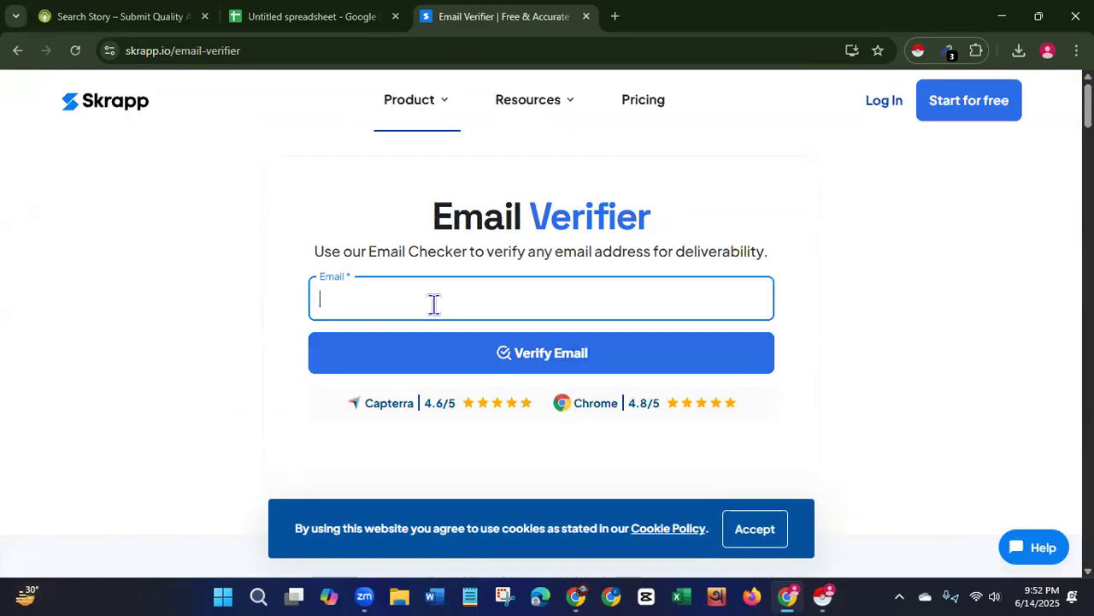
key("ctrl+v")
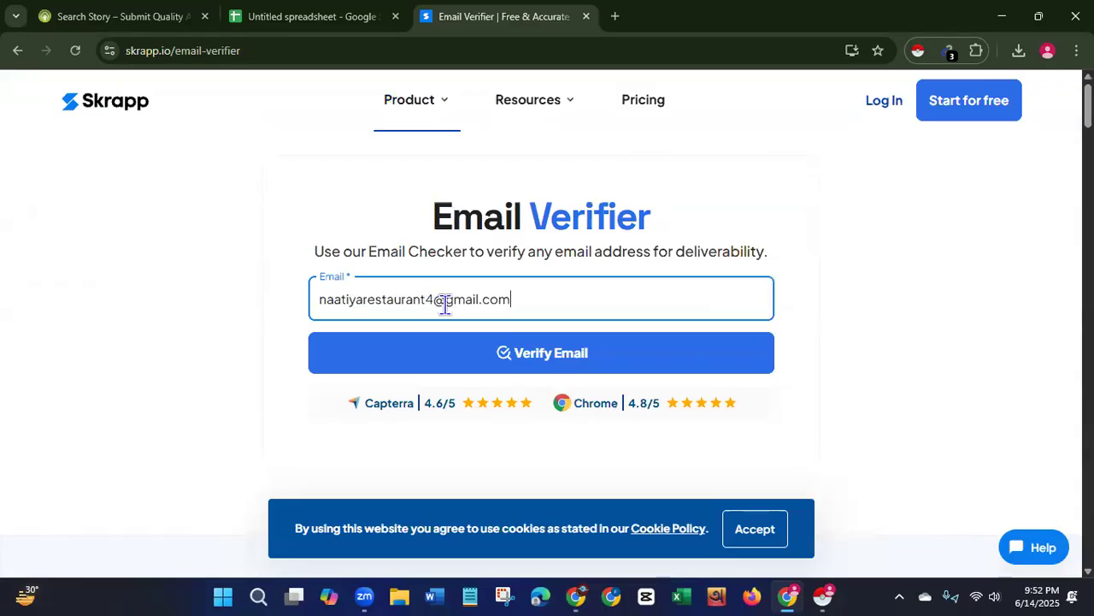
left_click(488, 368)
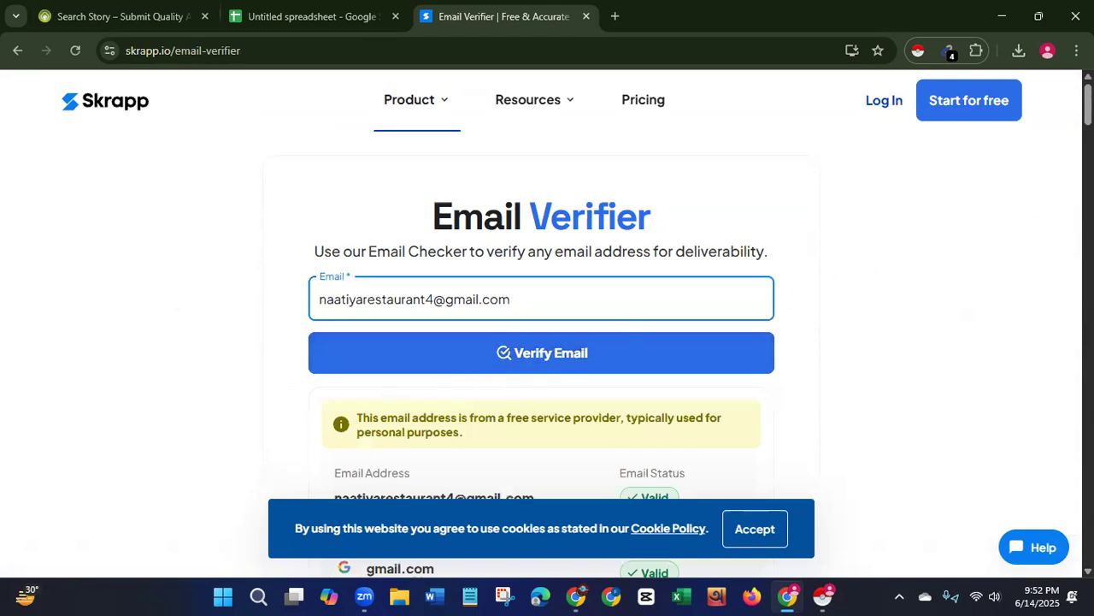
scroll(547, 342, "down", 10)
scroll(547, 342, "up", 7)
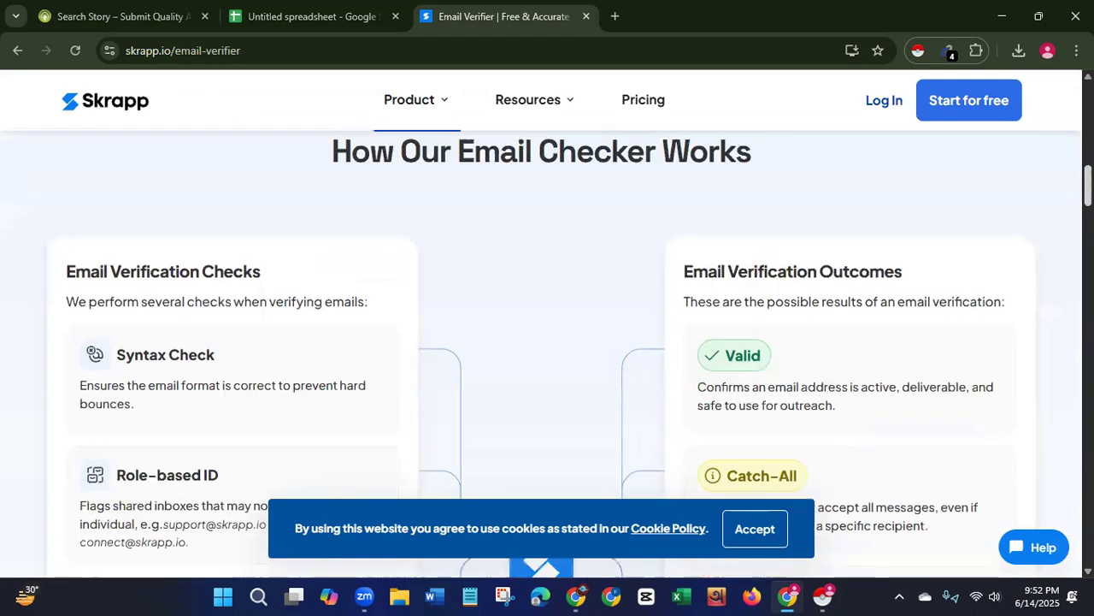
scroll(547, 342, "up", 1)
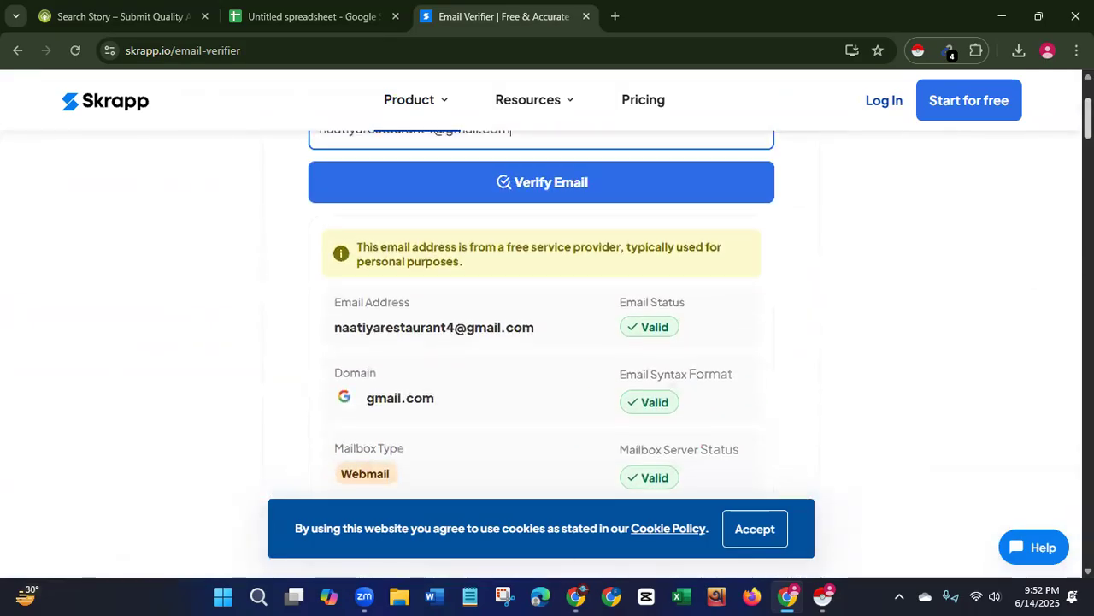
scroll(741, 265, "down", 1)
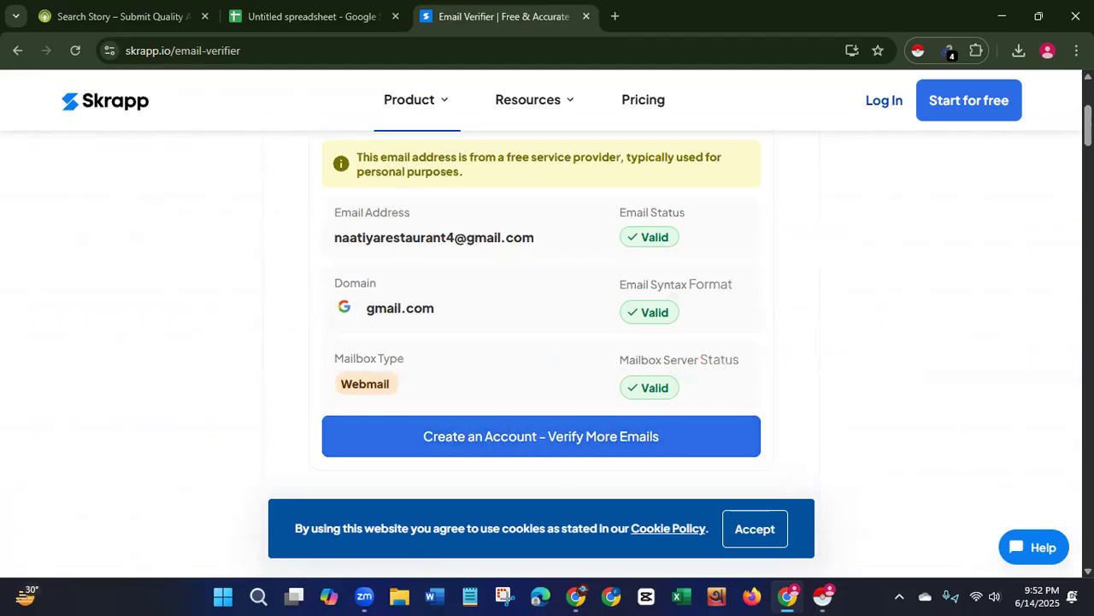
scroll(547, 342, "down", 10)
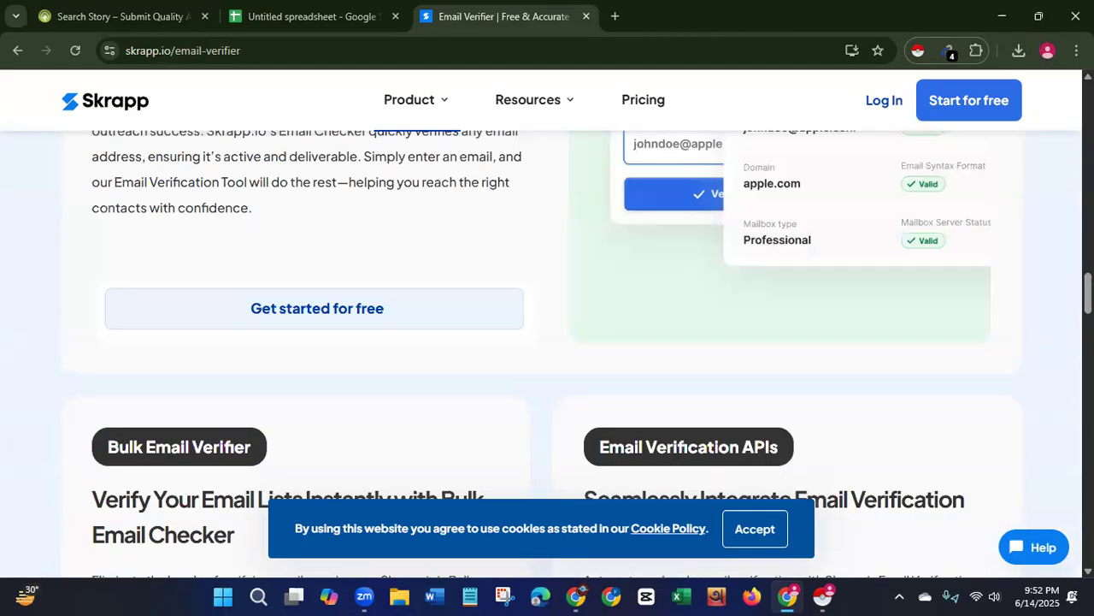
- Review Skrapp's bulk email verifier section, then return to the Google results and search for "bulk email verifier"
scroll(547, 342, "down", 4)
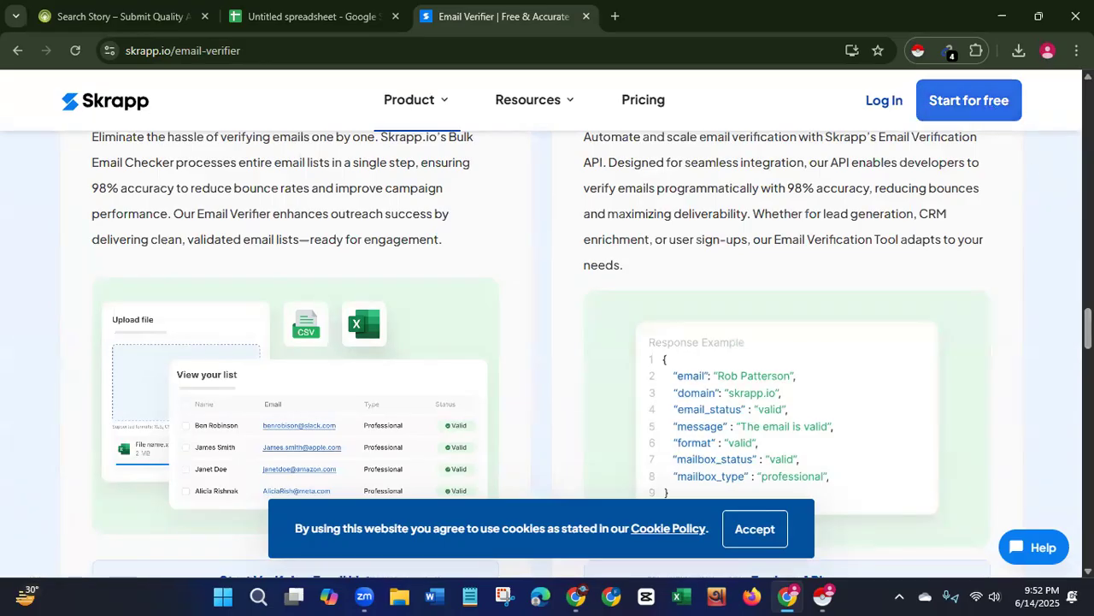
scroll(547, 342, "up", 5)
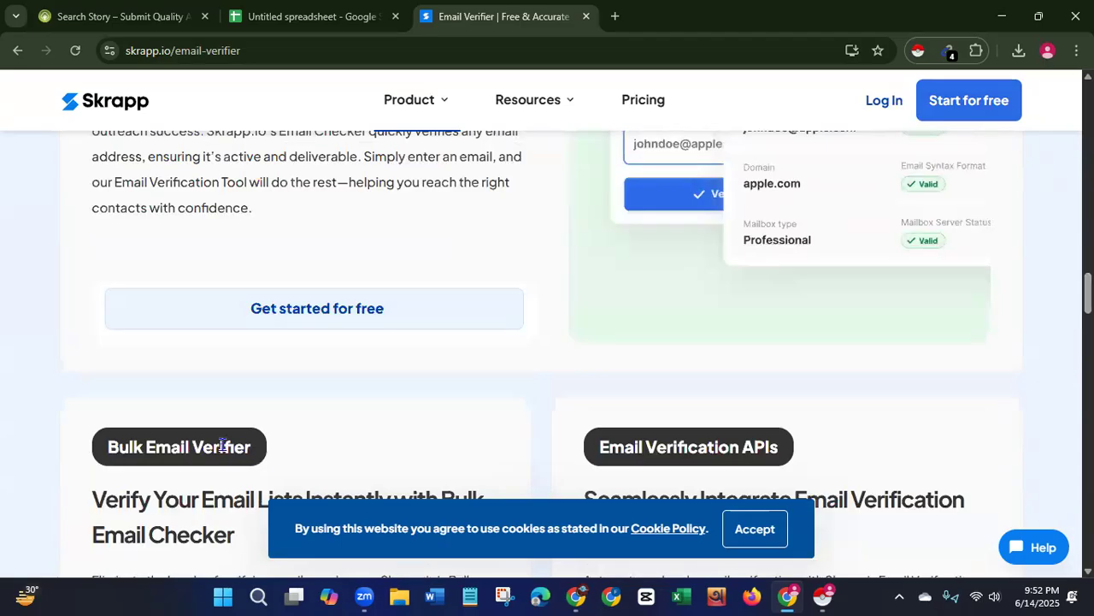
left_click(17, 50)
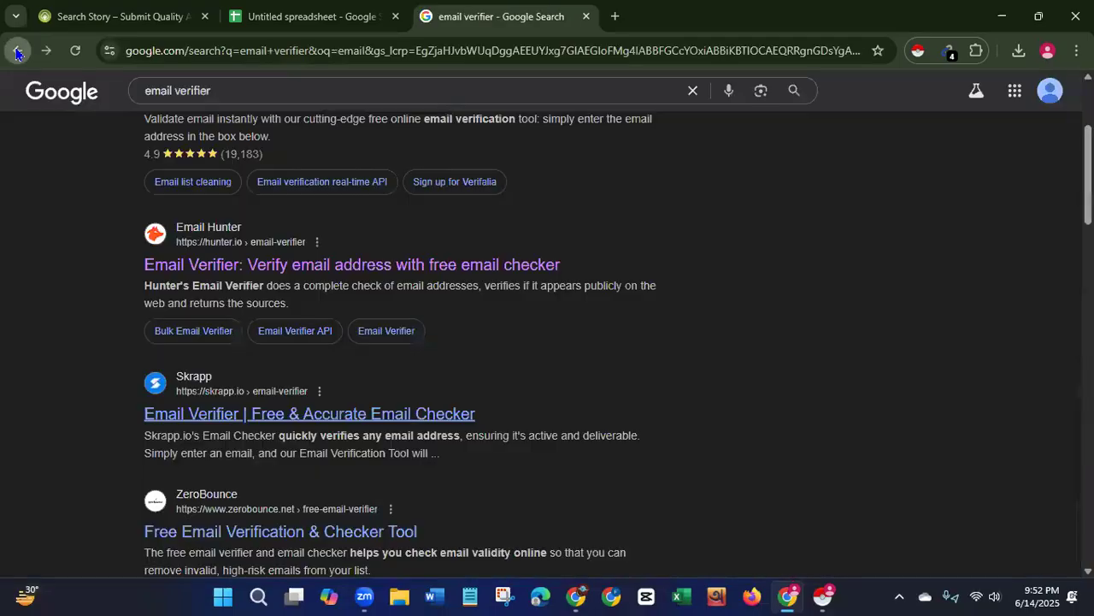
left_click(151, 90)
type("bulk")
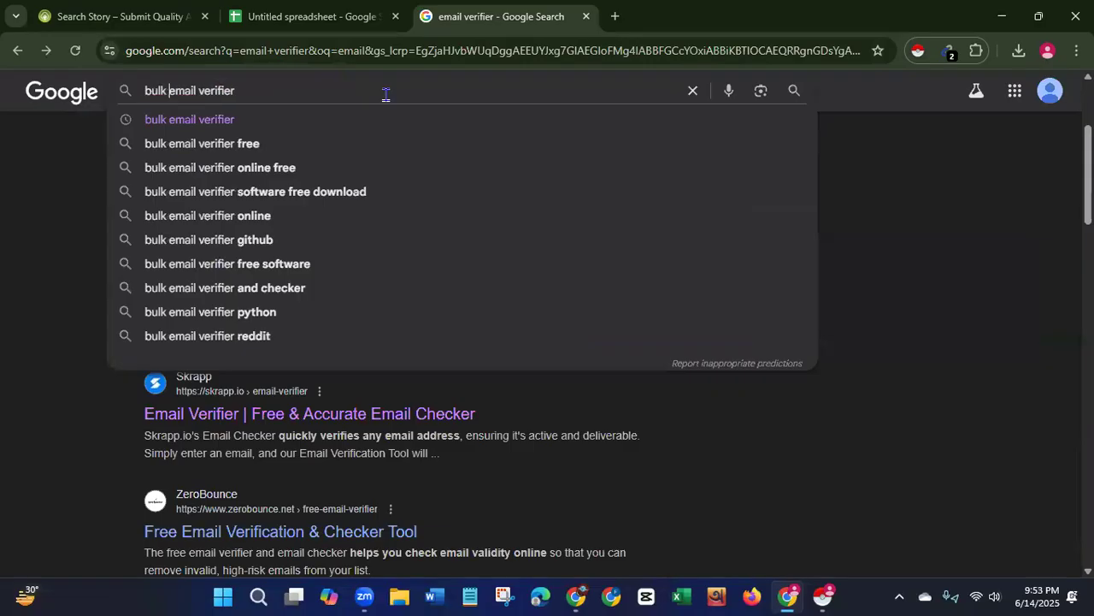
key("Return")
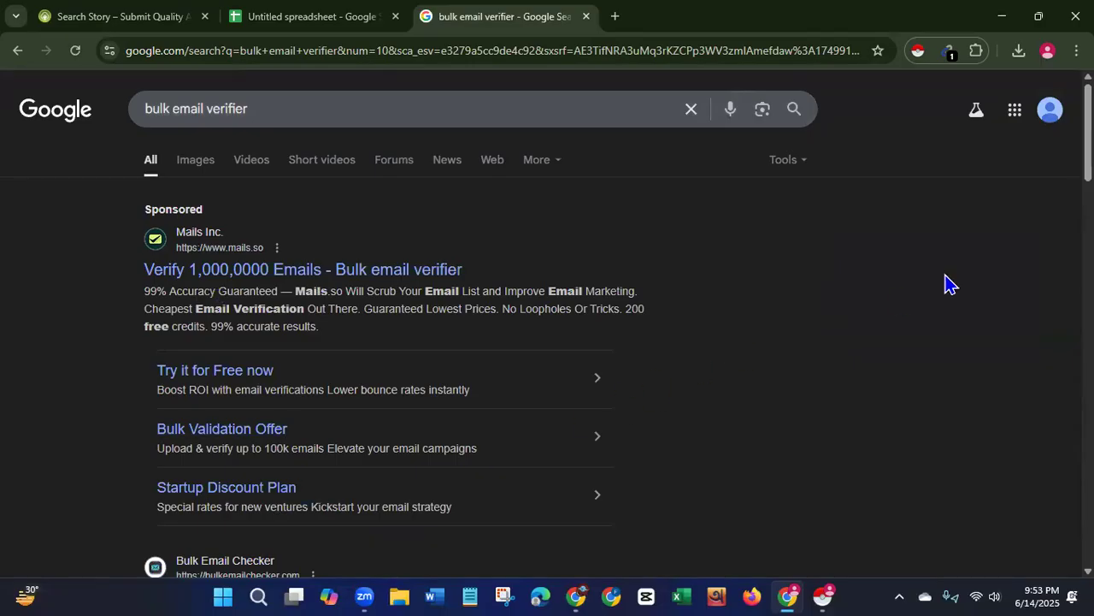
- Examine the Google results for bulk email verification services and their free offers, through to the related searches
scroll(547, 342, "down", 5)
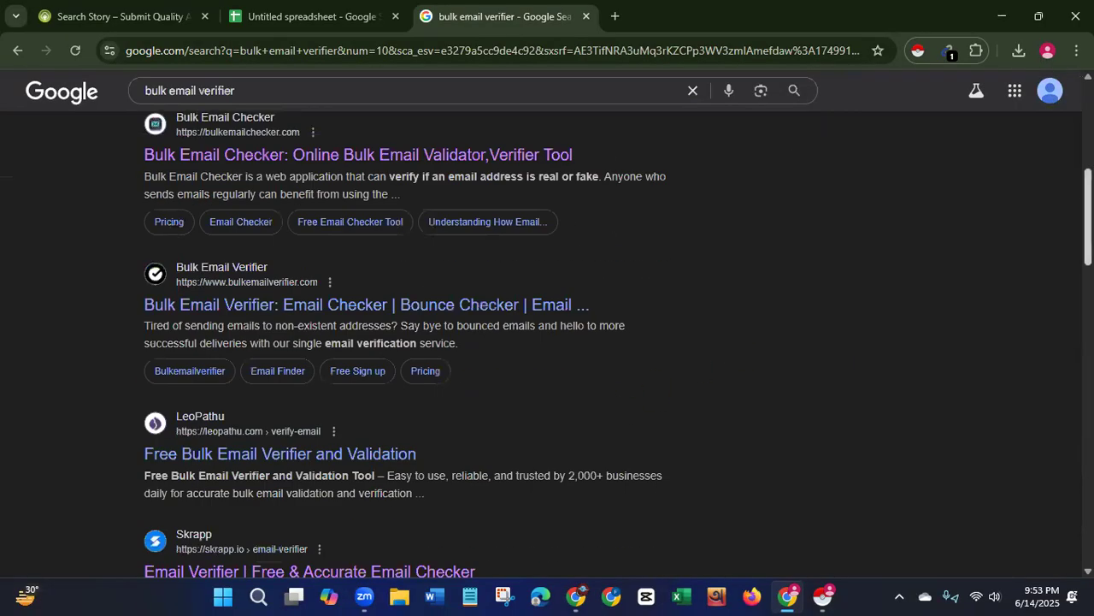
scroll(547, 342, "down", 5)
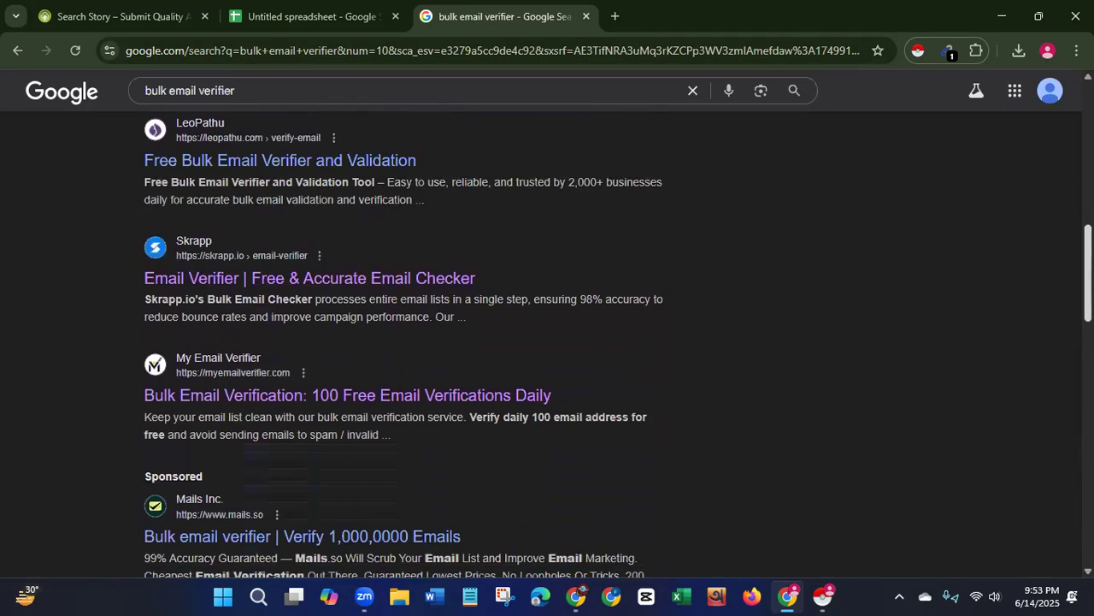
scroll(547, 342, "down", 5)
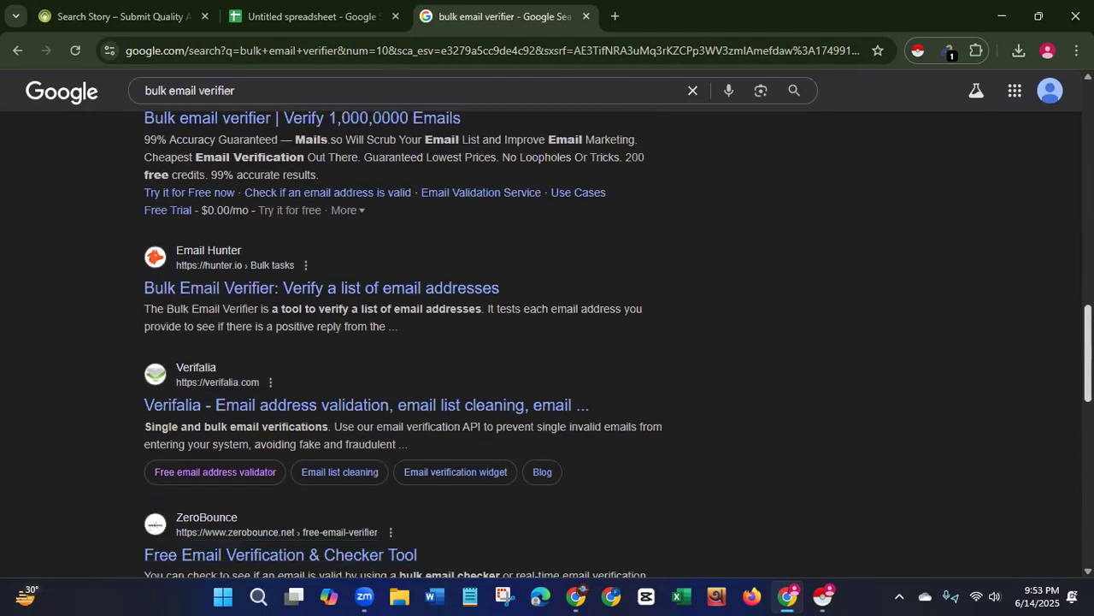
scroll(547, 342, "down", 4)
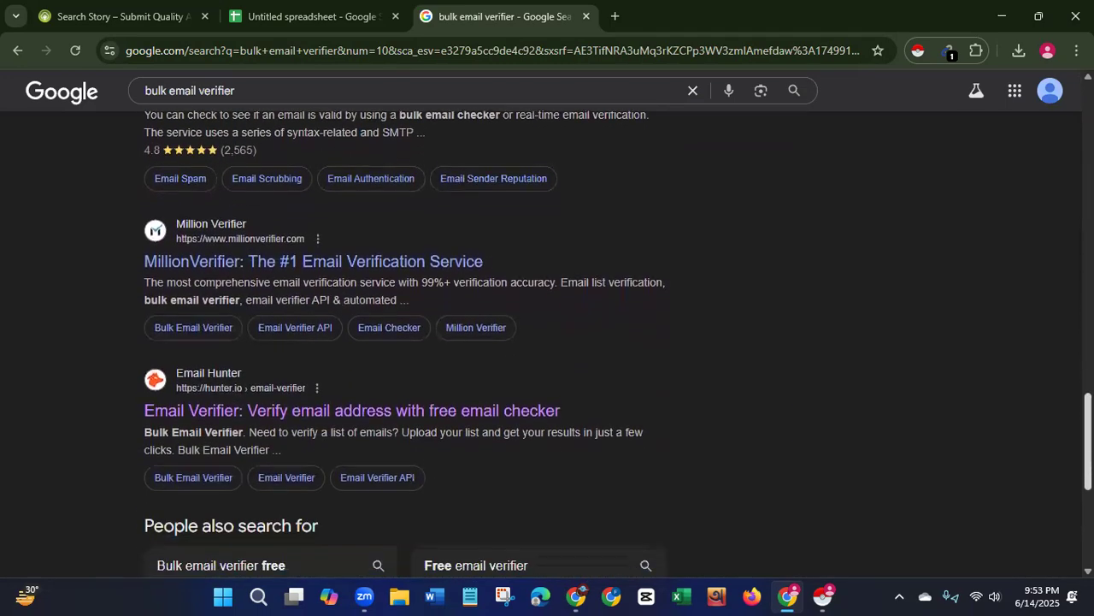
scroll(548, 342, "down", 1)
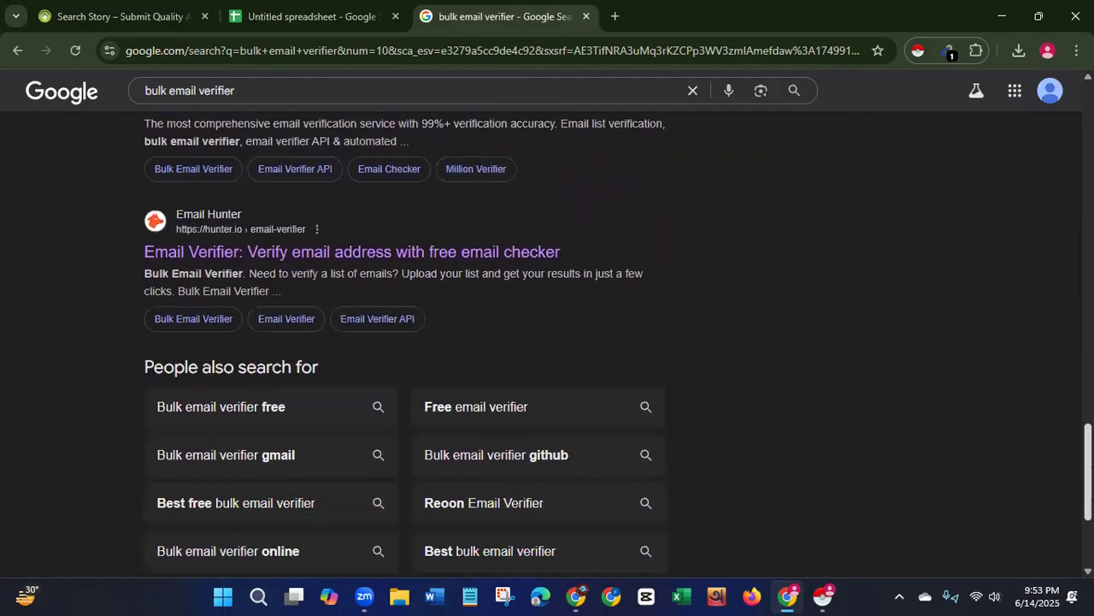
scroll(547, 410, "up", 1)
scroll(547, 342, "up", 2)
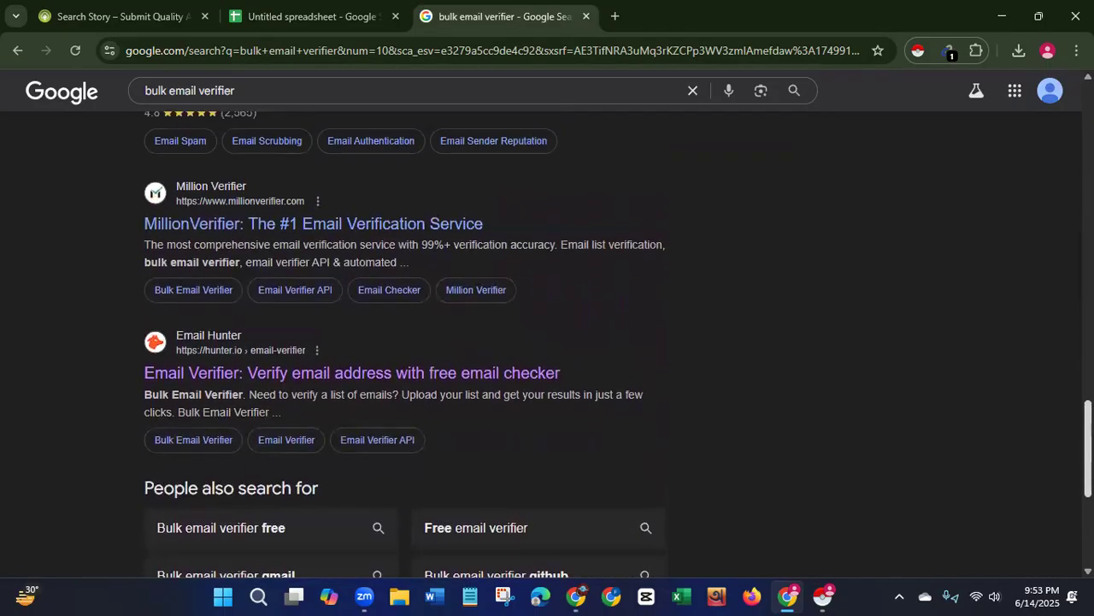
scroll(547, 342, "up", 2)
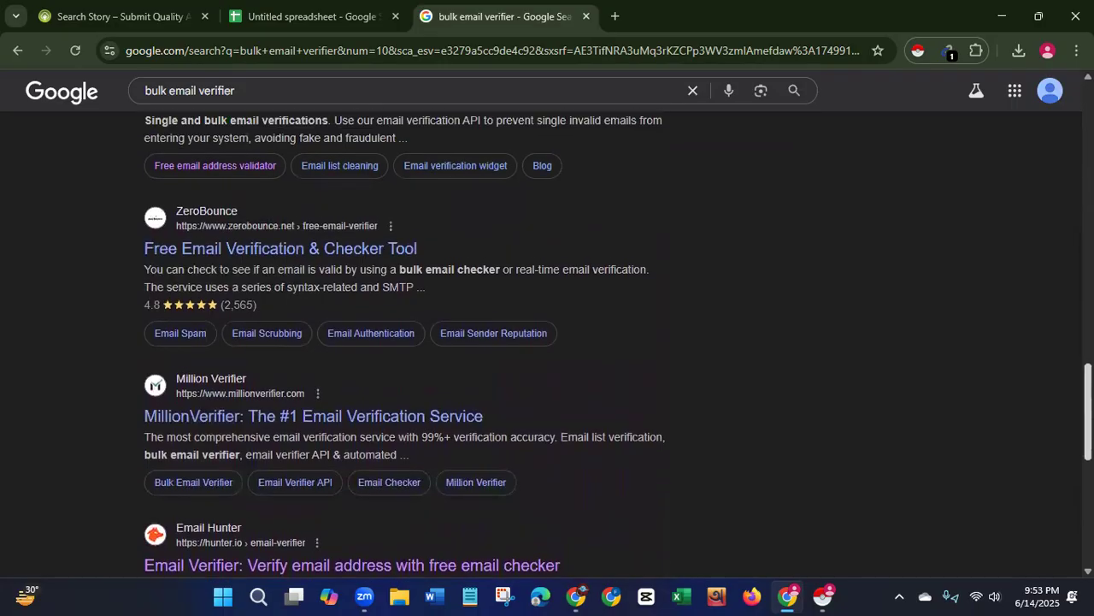
scroll(547, 342, "up", 4)
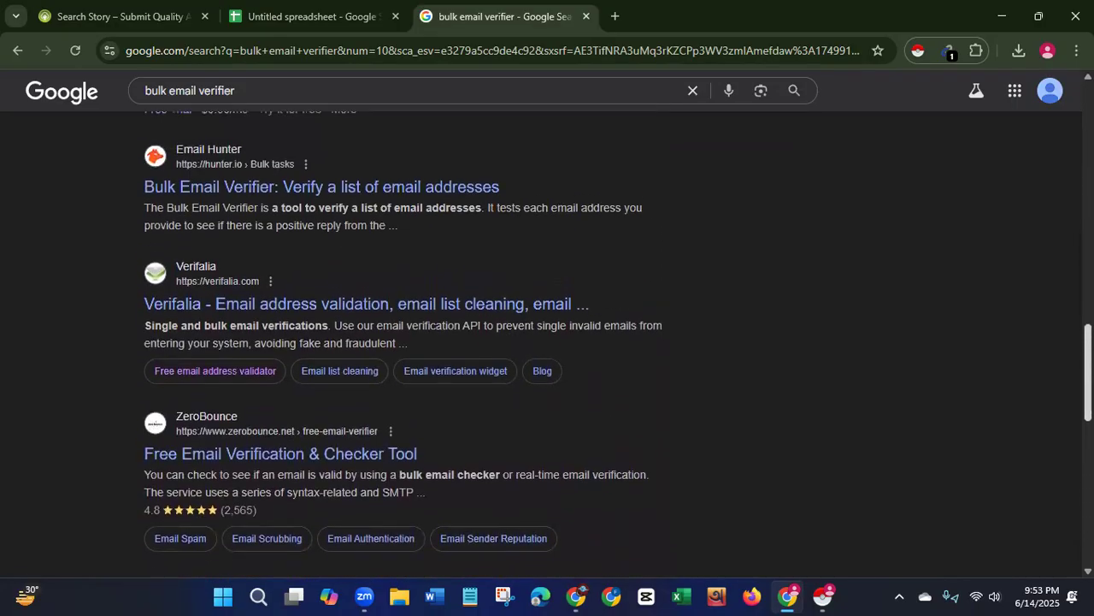
scroll(547, 342, "up", 4)
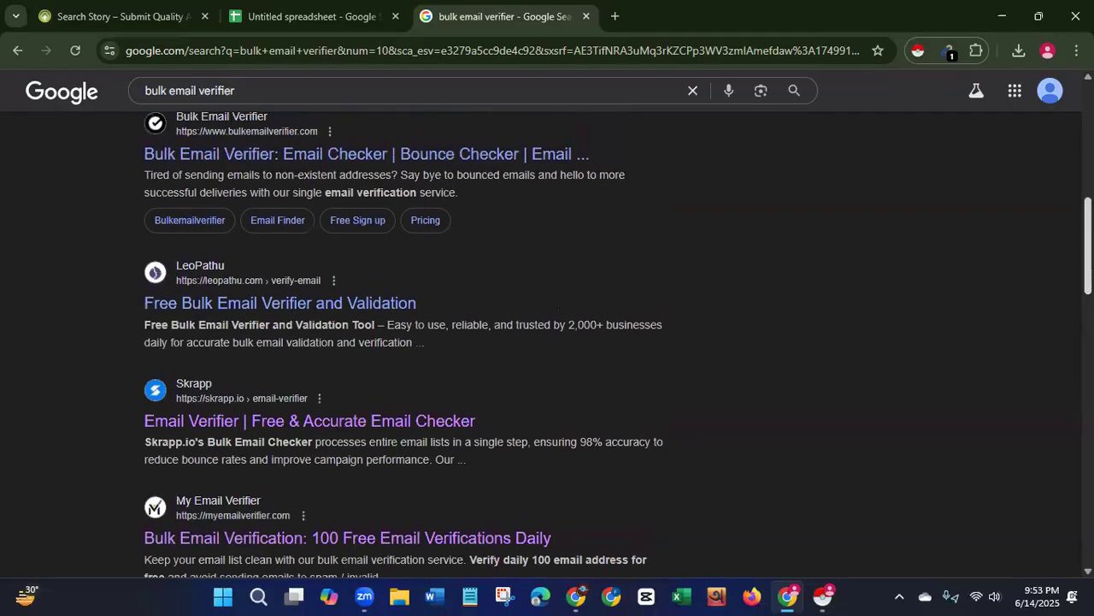
scroll(547, 342, "up", 2)
scroll(220, 169, "up", 5)
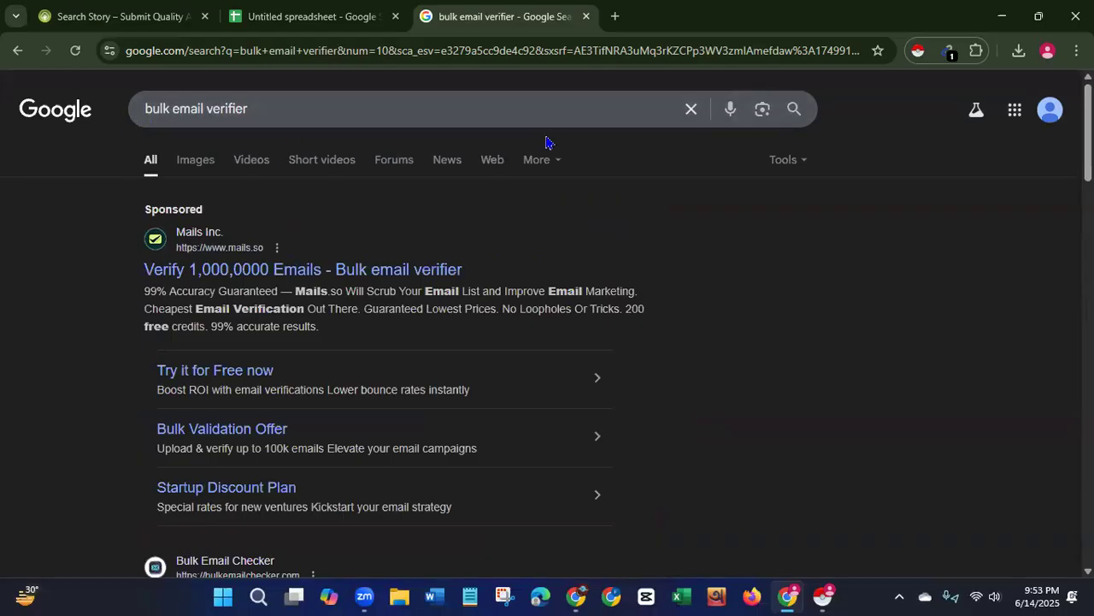
- Close the browser with all its pages and the Instant Data Scraper window, and refresh the desktop
left_click(107, 17)
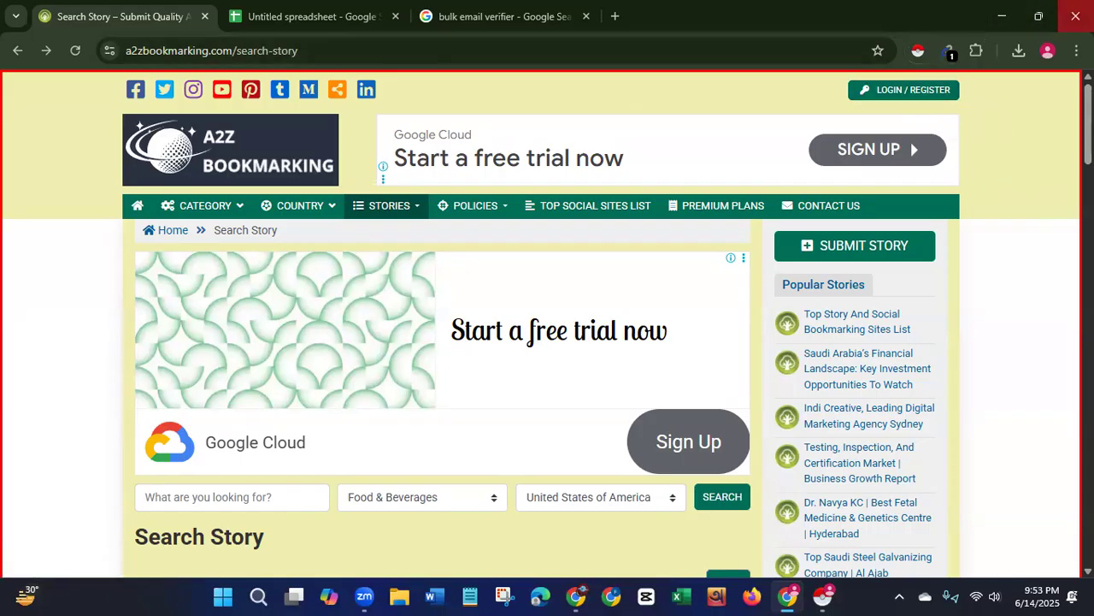
left_click(1075, 15)
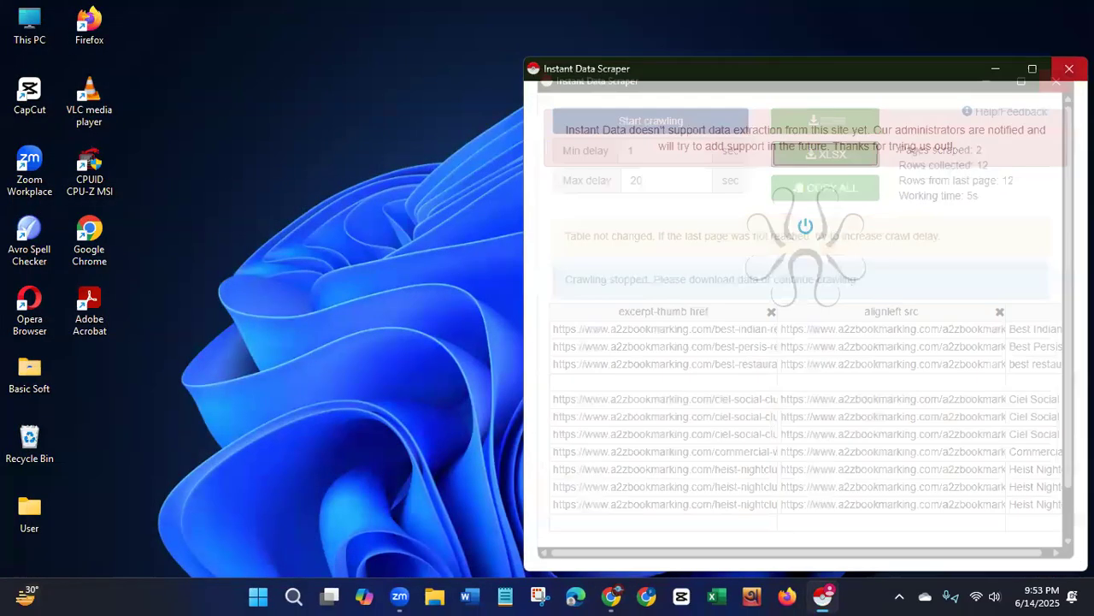
left_click(1069, 68)
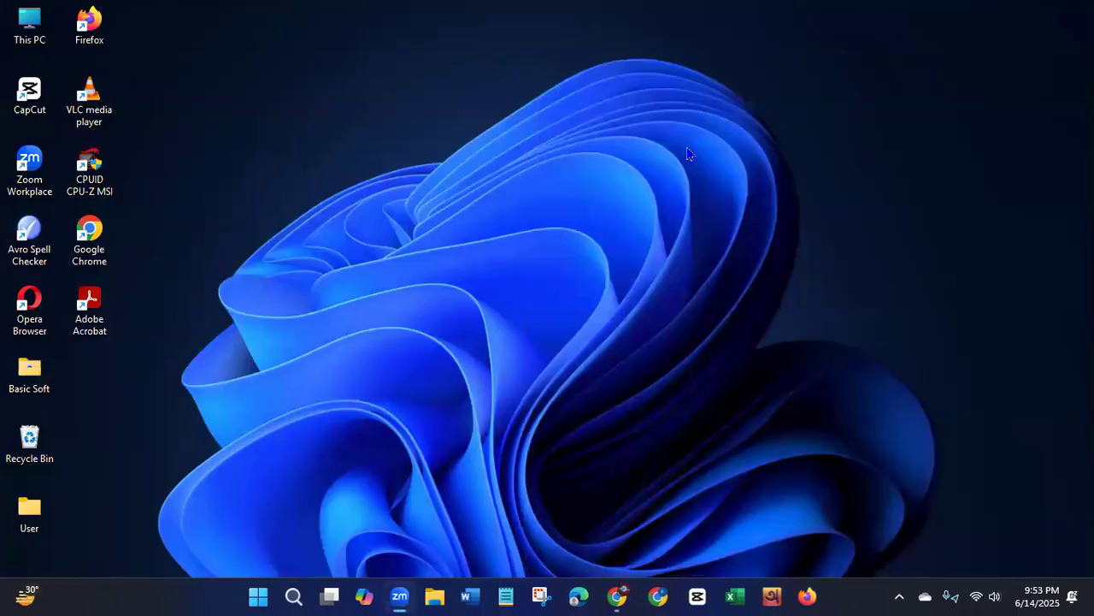
right_click(445, 118)
left_click(505, 183)
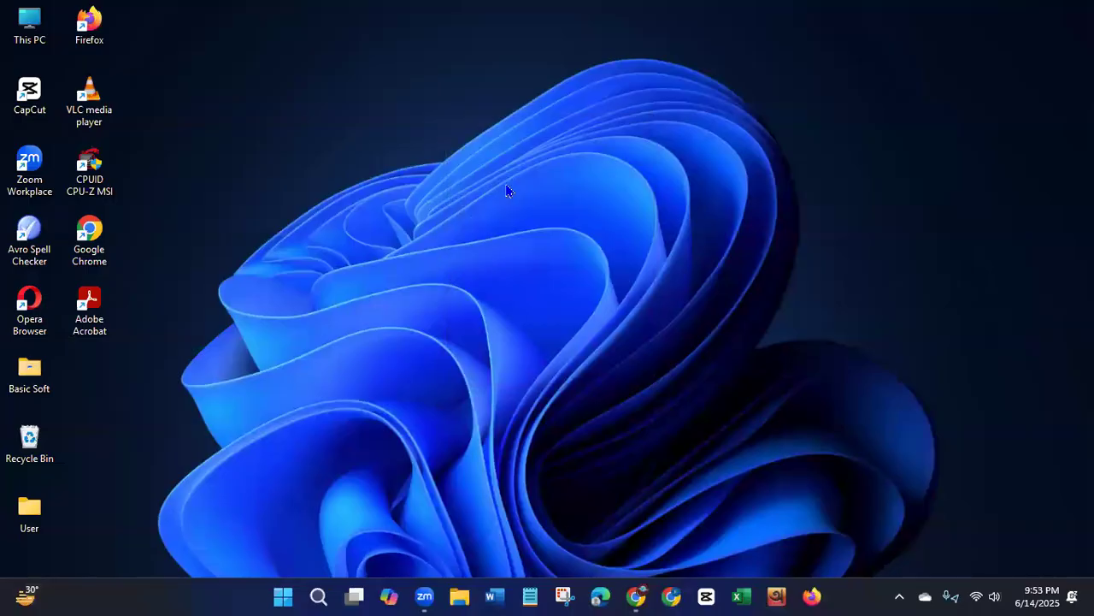